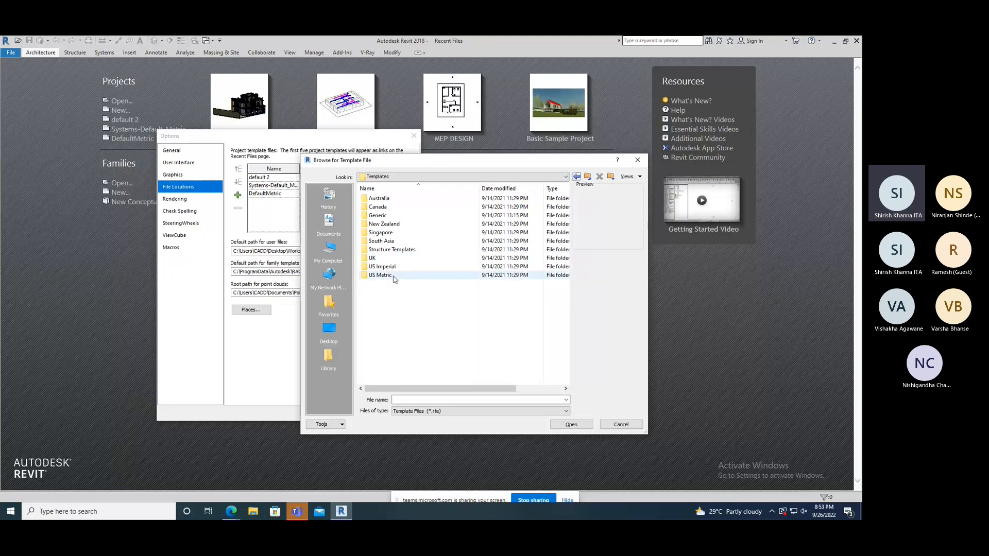
- Add the Structural Analysis-DefaultMetric template from Structure Templates > US Metric to the project template list and apply the options
double_click(397, 250)
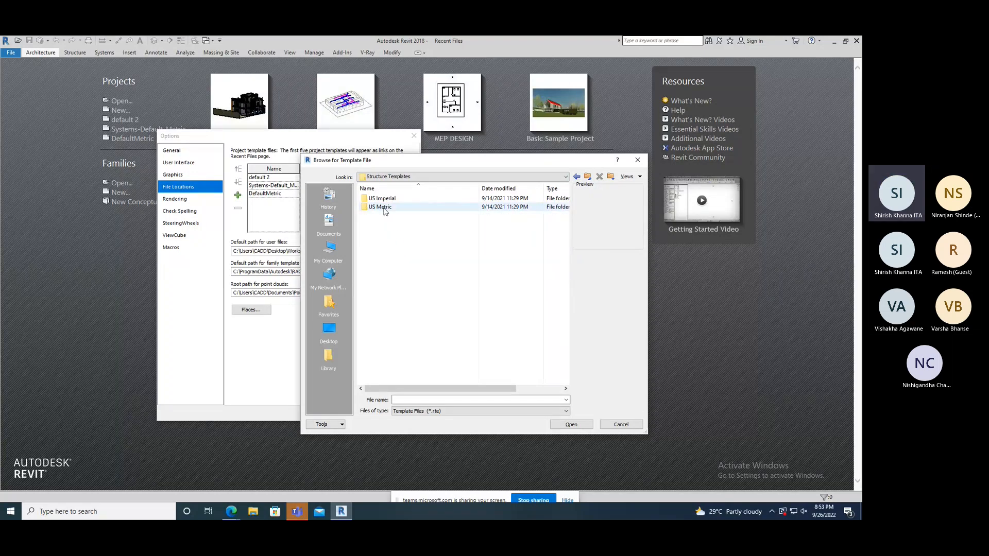
double_click(383, 208)
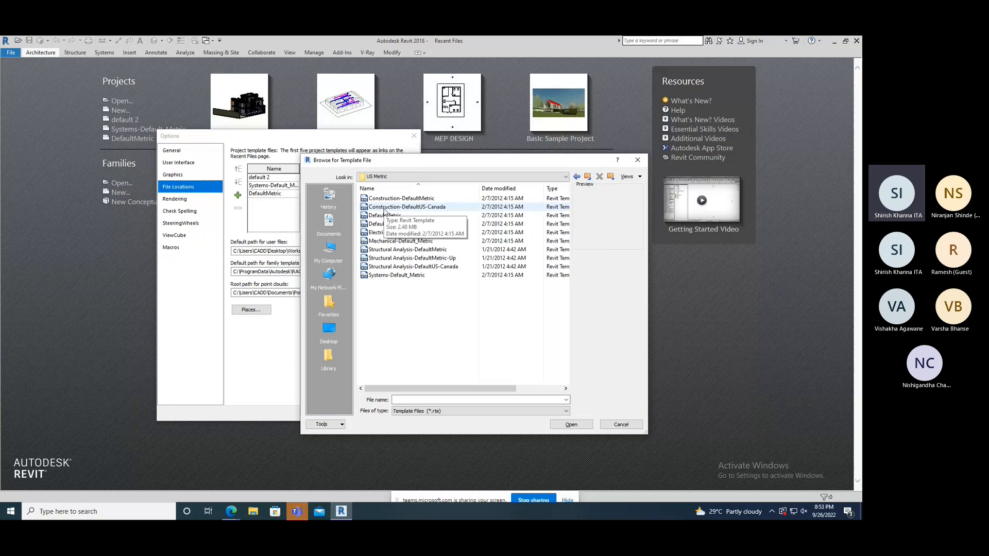
click(389, 250)
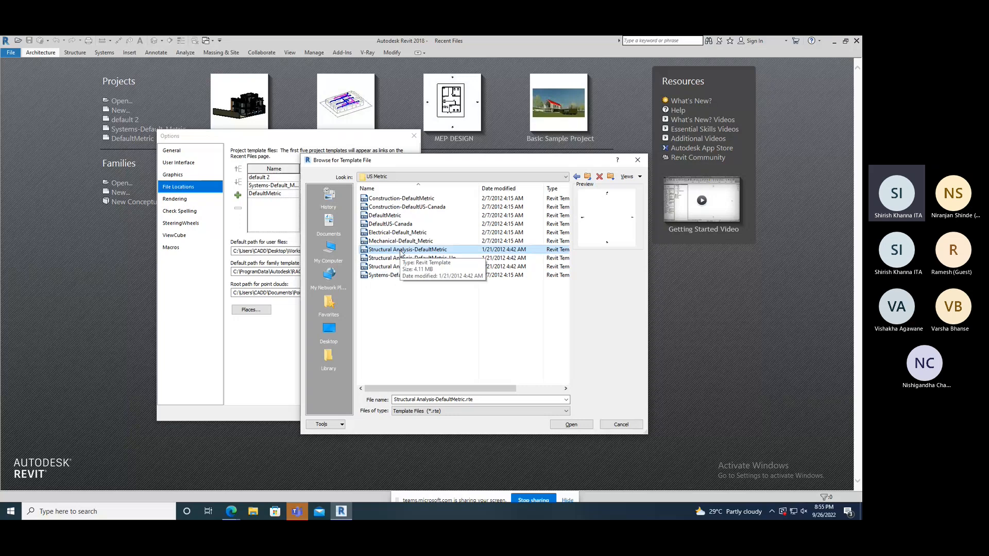
click(569, 427)
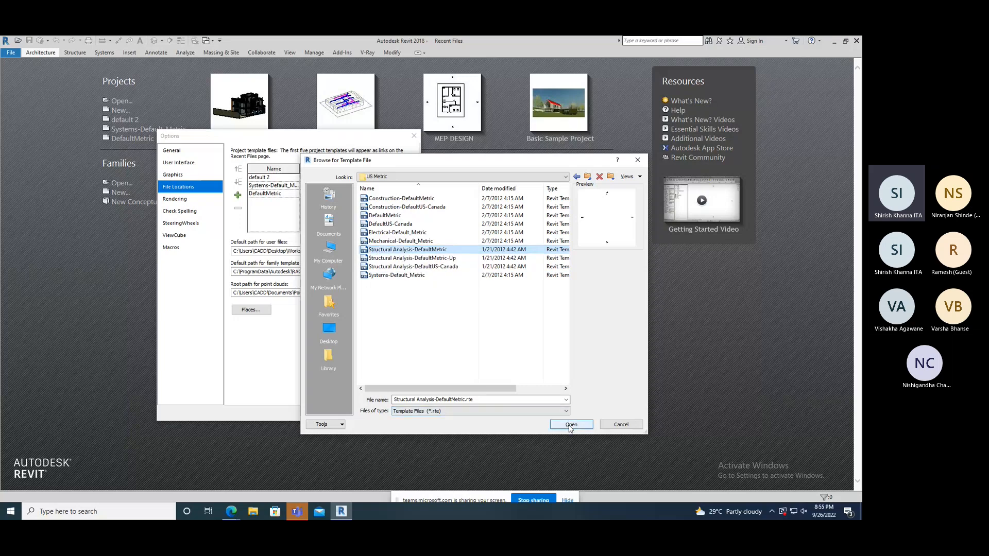
click(571, 427)
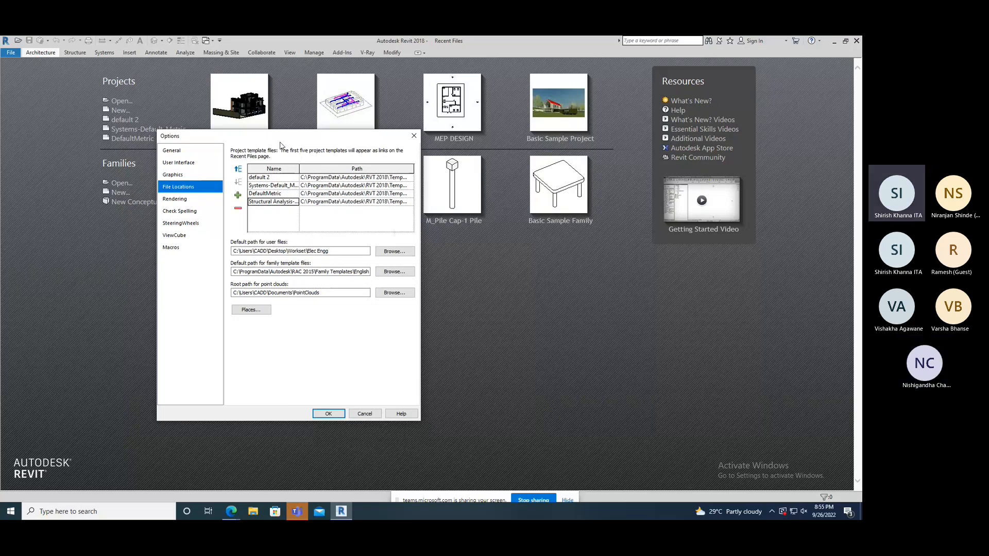
drag(280, 142, 356, 154)
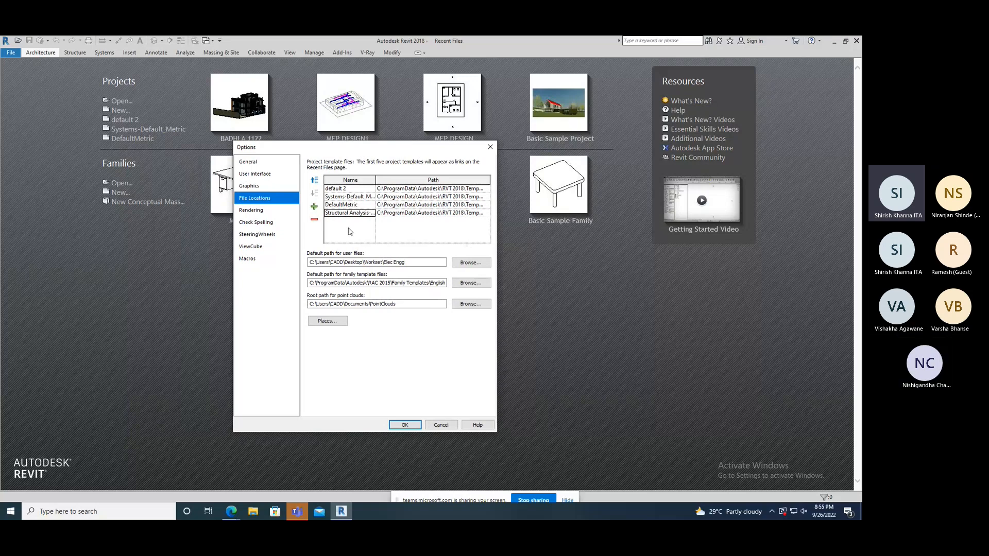
click(404, 425)
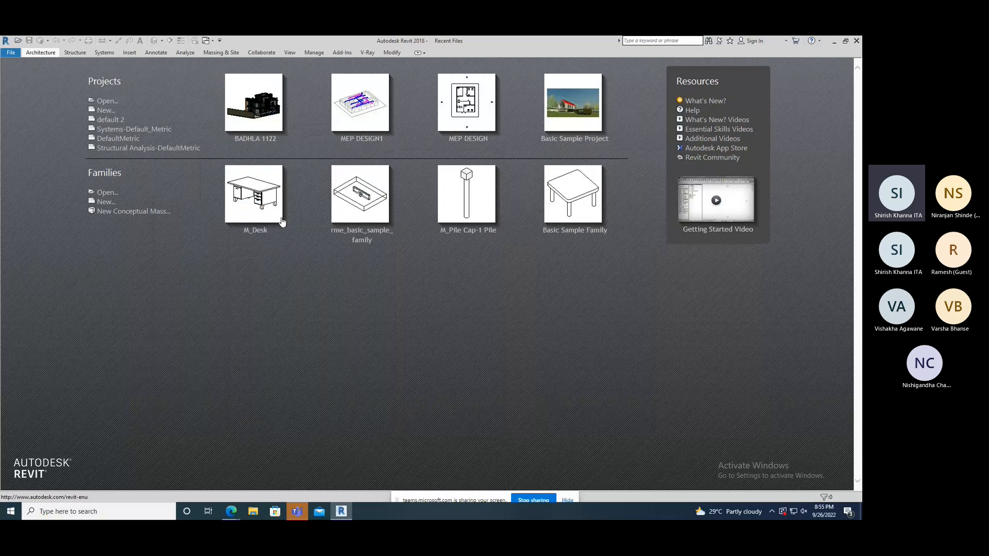
- Create a project from the DefaultMetric template and close it
click(118, 139)
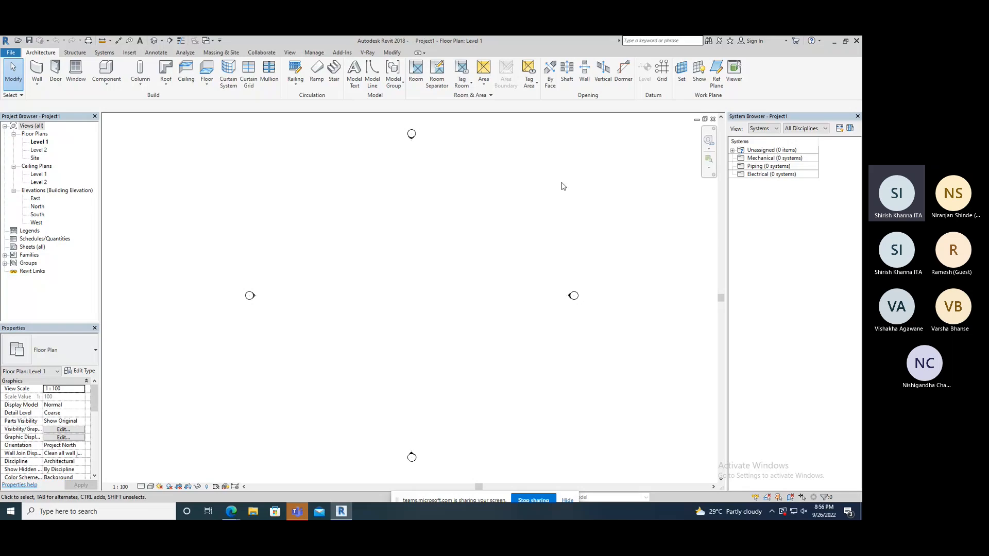
click(714, 119)
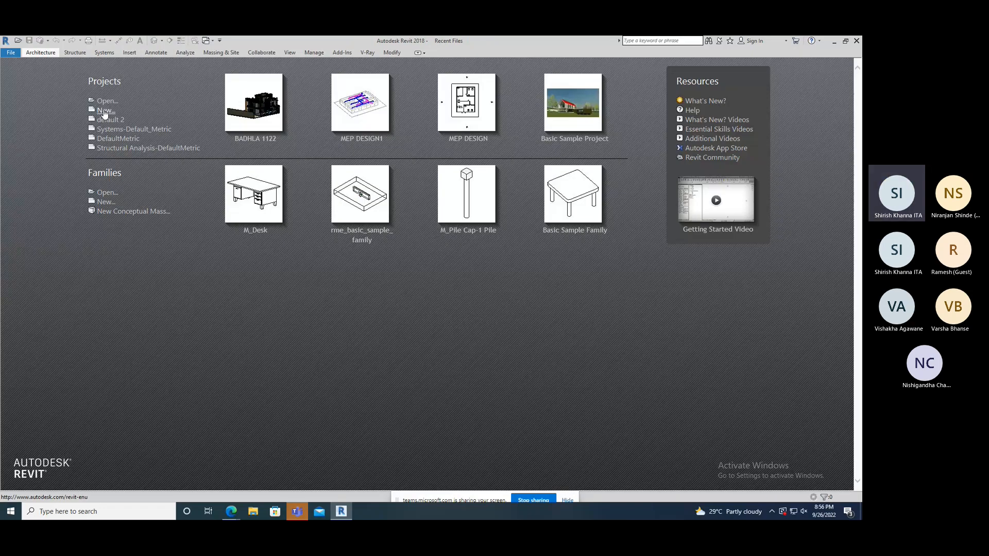
- Create a new project with no template file, using the Metric system of measurement
click(104, 111)
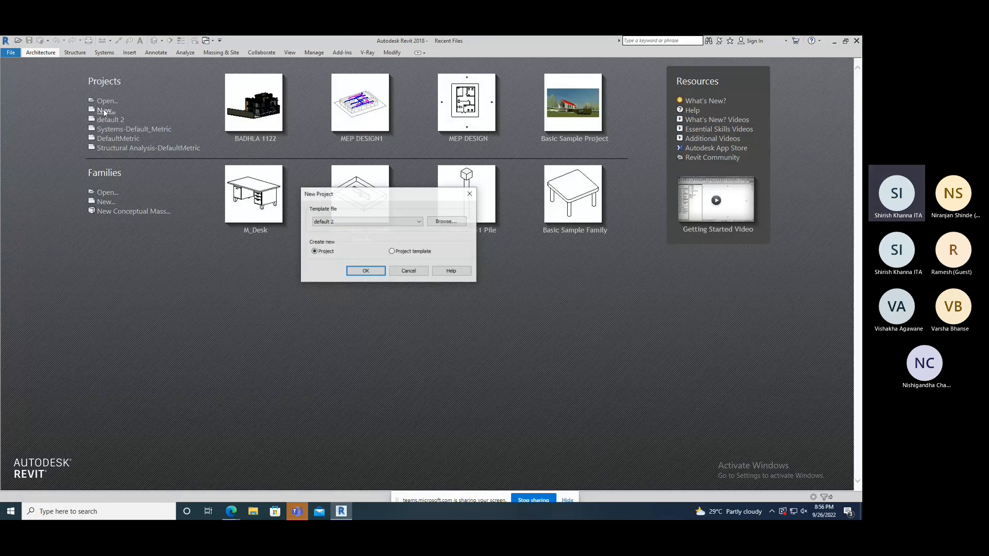
click(302, 207)
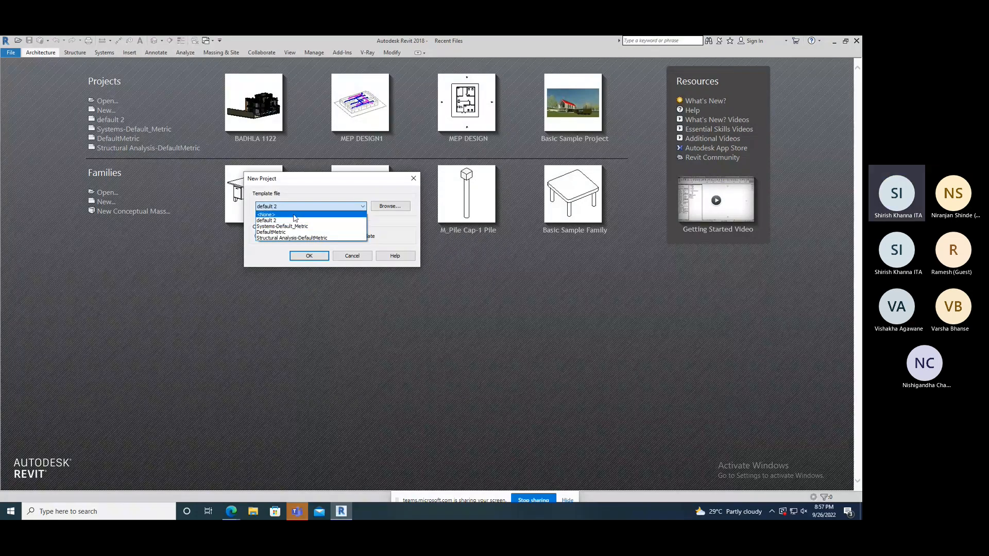
click(295, 216)
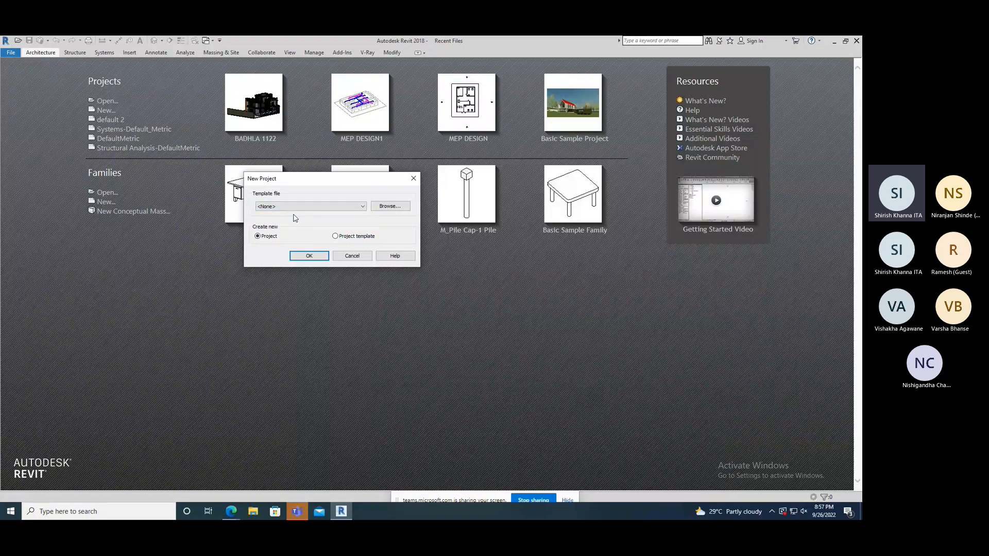
click(302, 256)
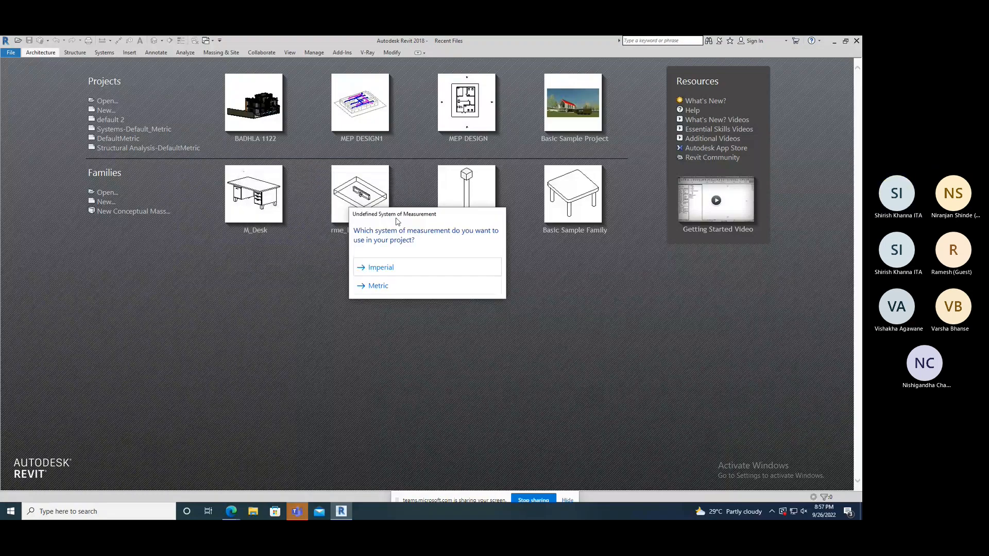
drag(396, 218, 341, 197)
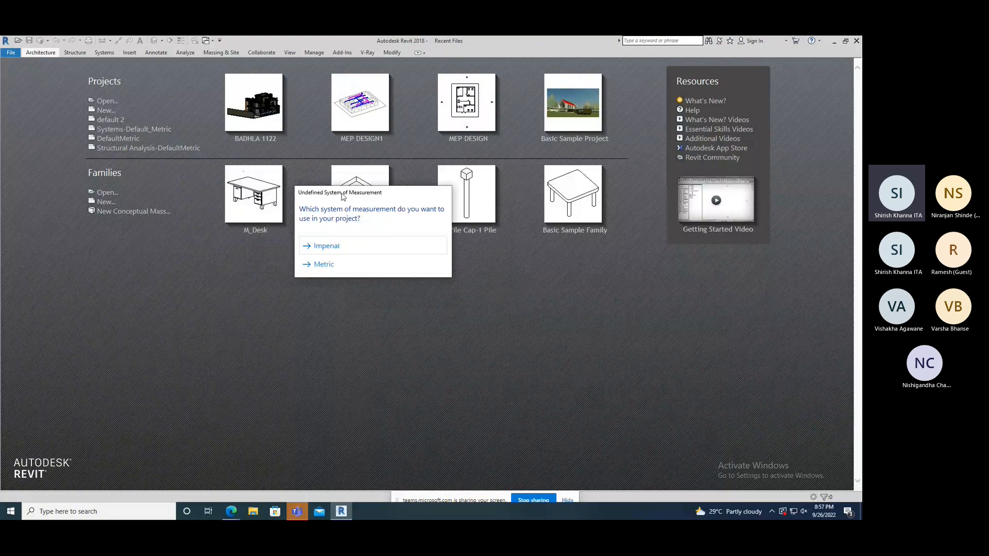
click(326, 264)
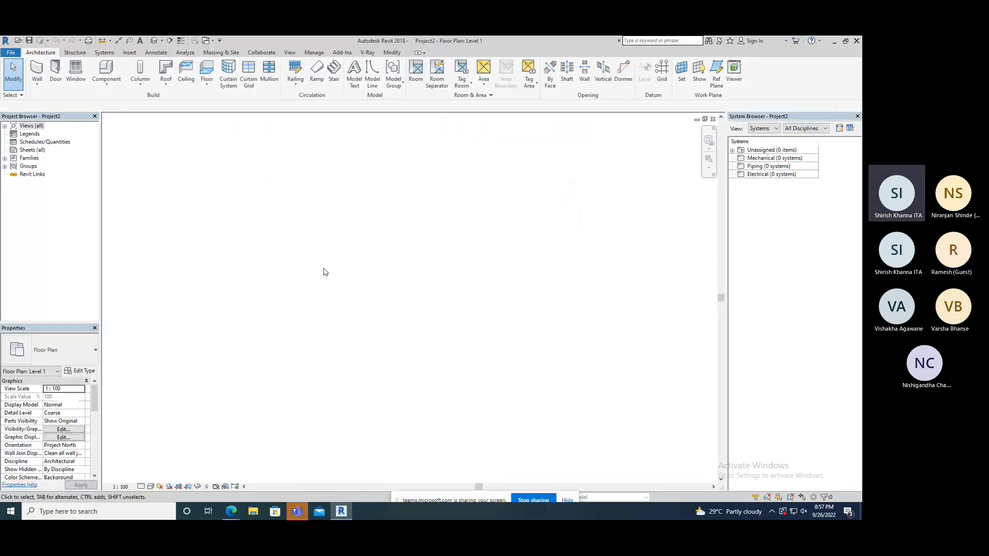
- Examine the structural, floor and ceiling plan views in the untemplated project, and close the project
click(7, 127)
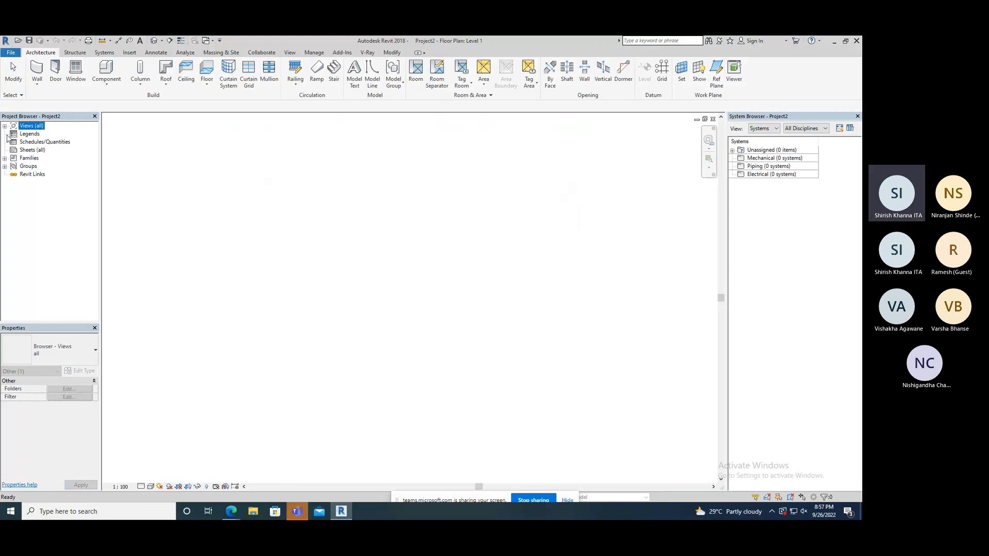
click(5, 126)
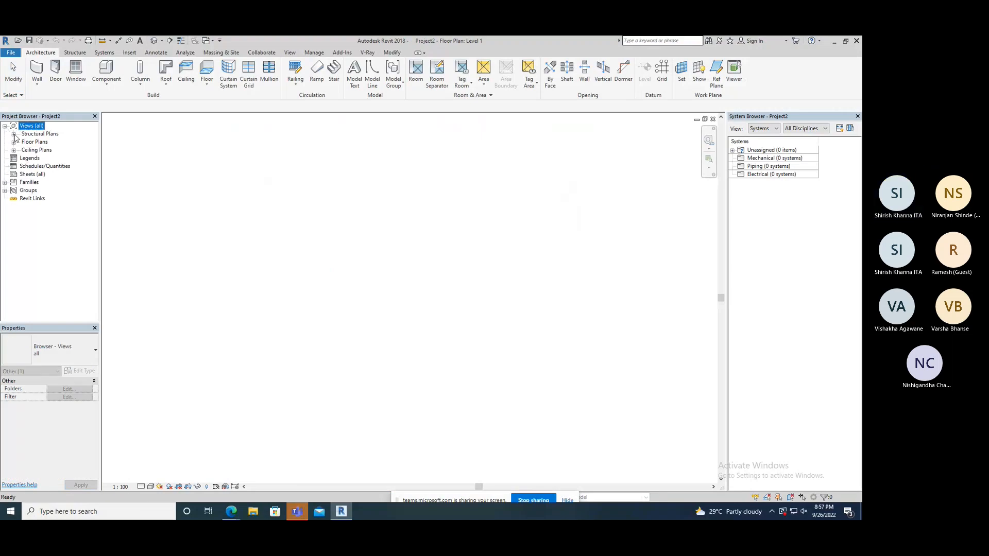
click(13, 134)
click(14, 150)
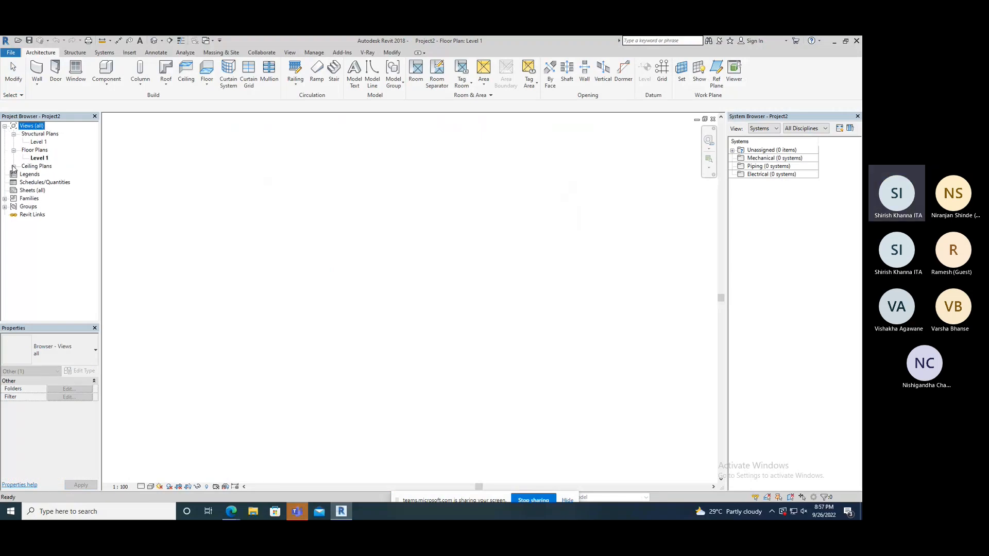
click(14, 166)
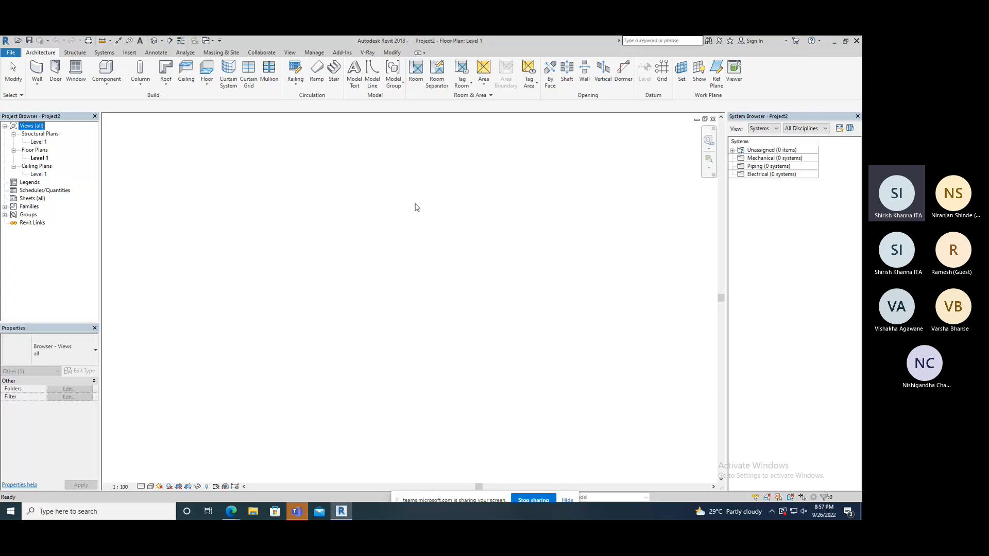
click(713, 120)
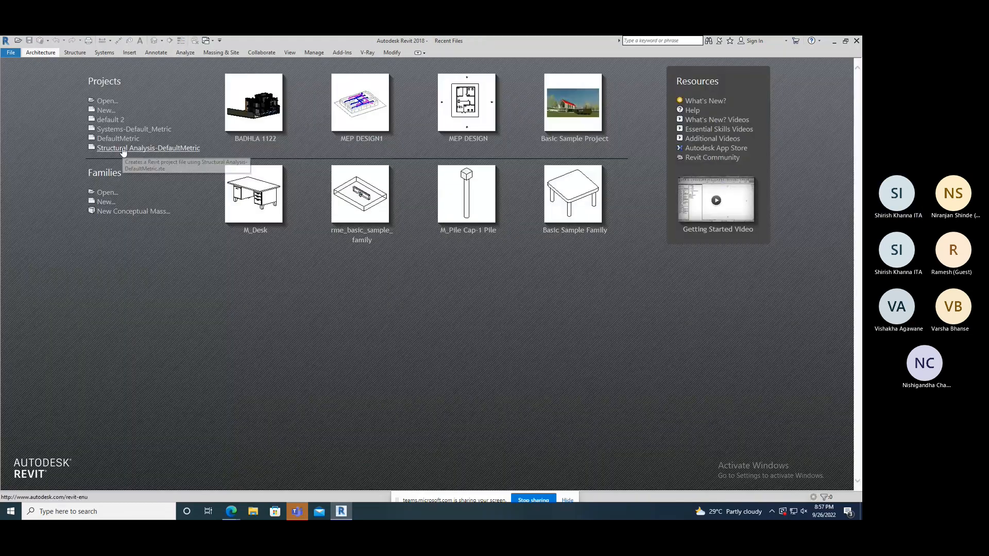
- Create a project from the Structural Analysis-DefaultMetric template and compare the available Structure and Architecture tools
click(122, 149)
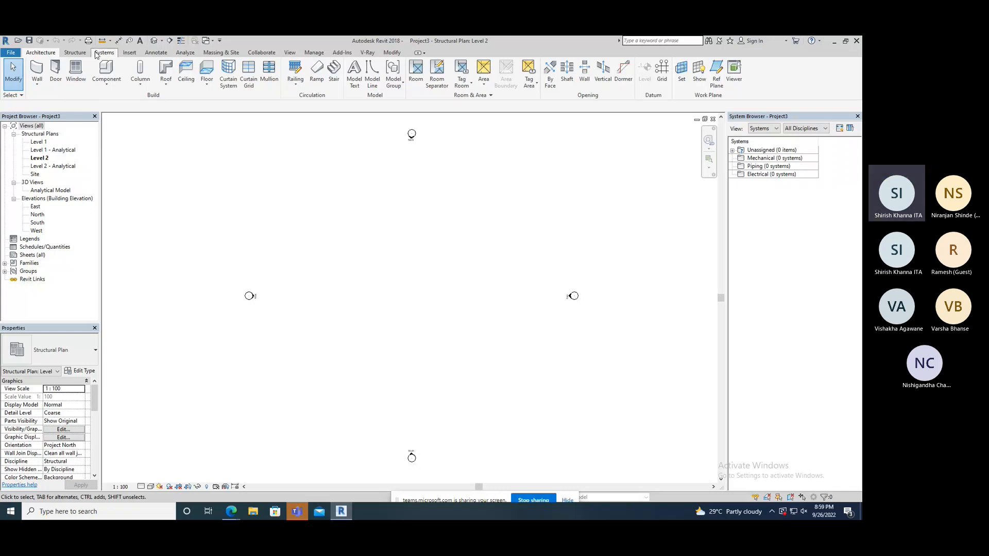
click(76, 53)
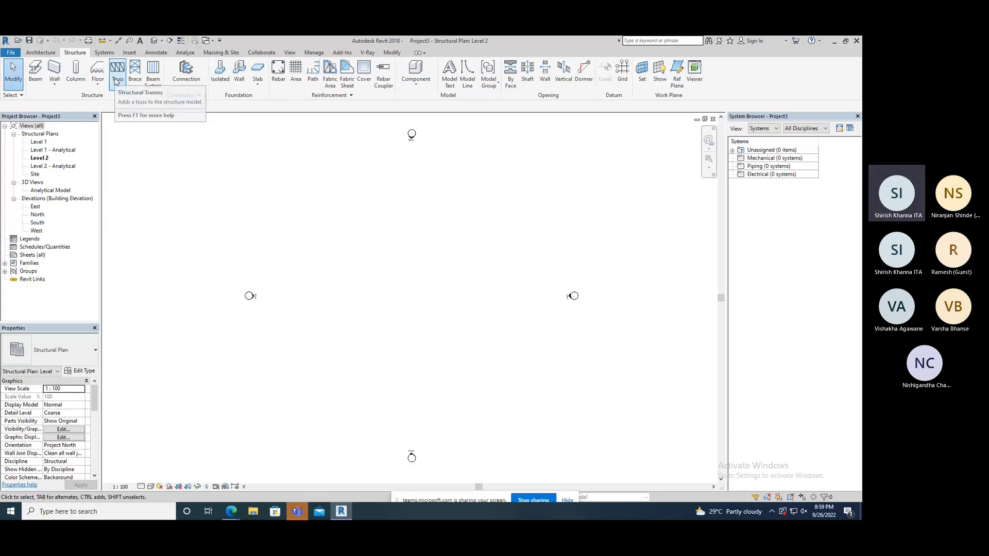
click(40, 53)
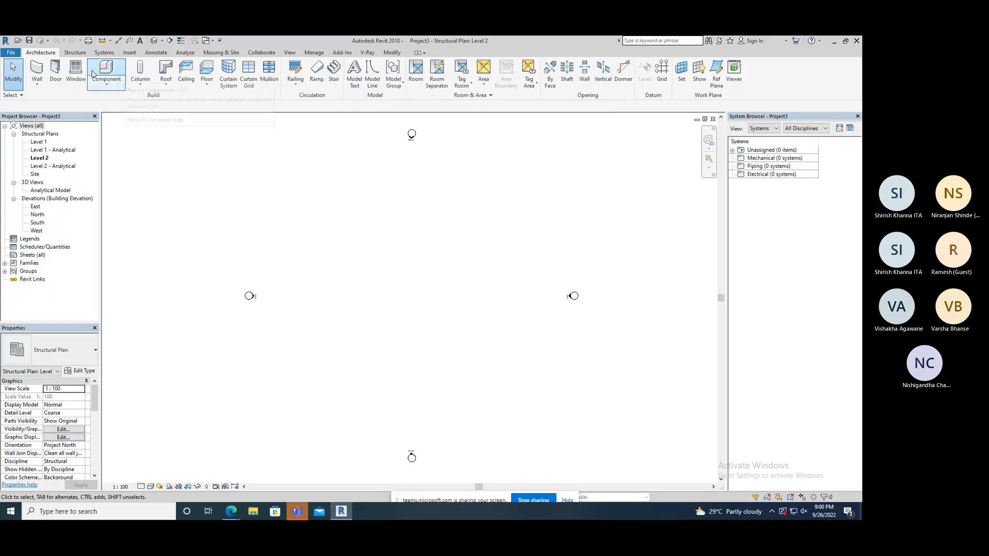
click(76, 53)
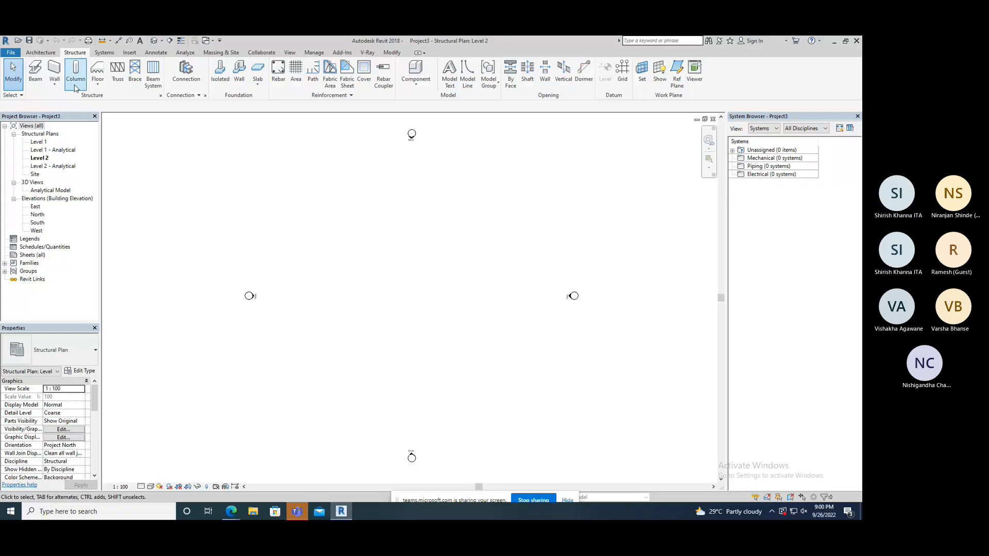
- Review the Save As options for storing the project as a project, template or library, without saving
click(11, 53)
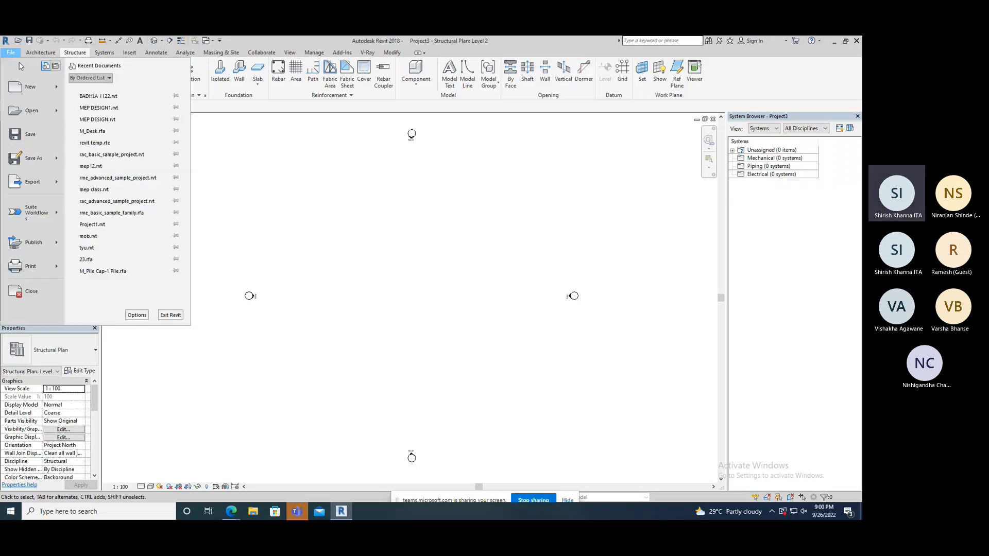
mouse_move(54, 162)
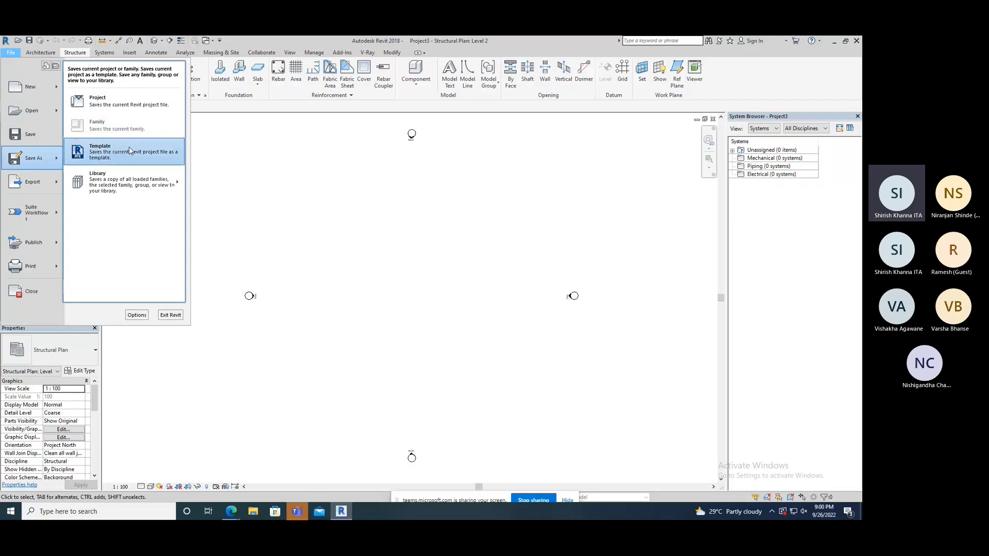
mouse_move(123, 186)
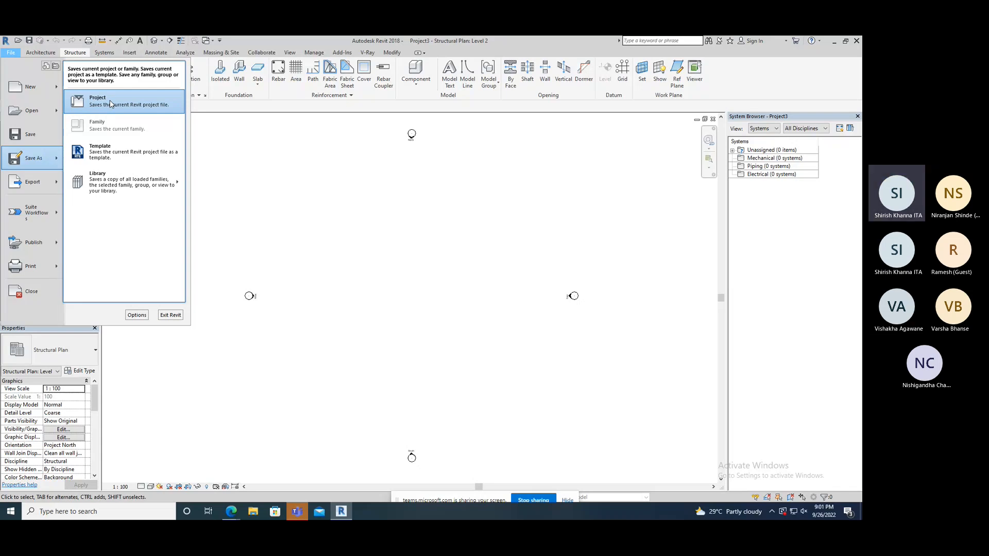
click(200, 171)
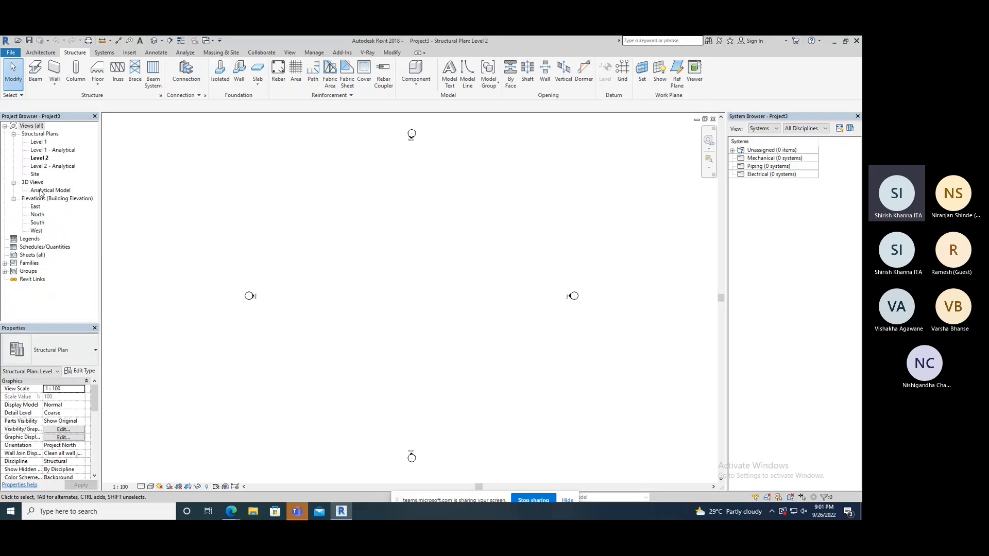
click(11, 52)
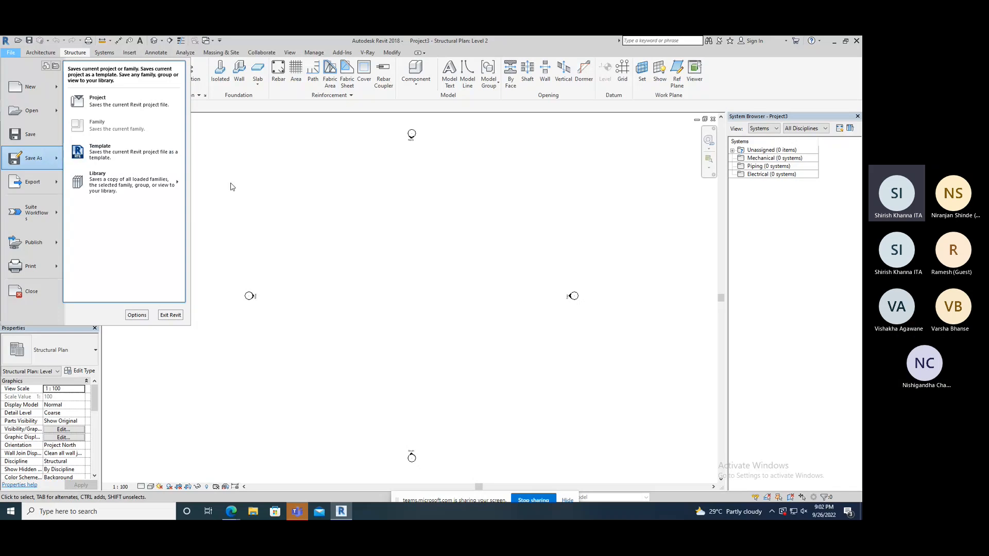
click(275, 200)
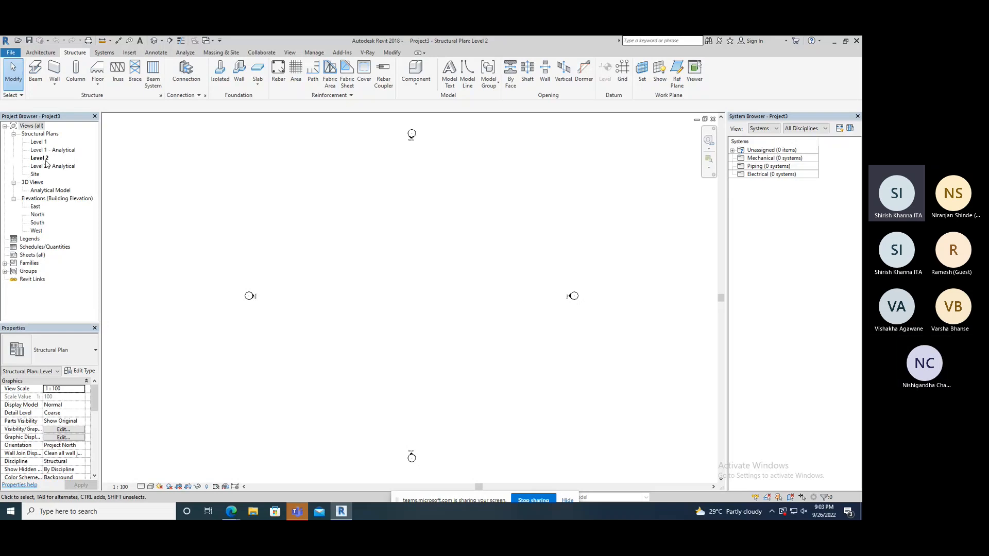
- Add a level above Level 2 in the East elevation, at an elevation of about 6100 and aligned with the existing levels
double_click(35, 207)
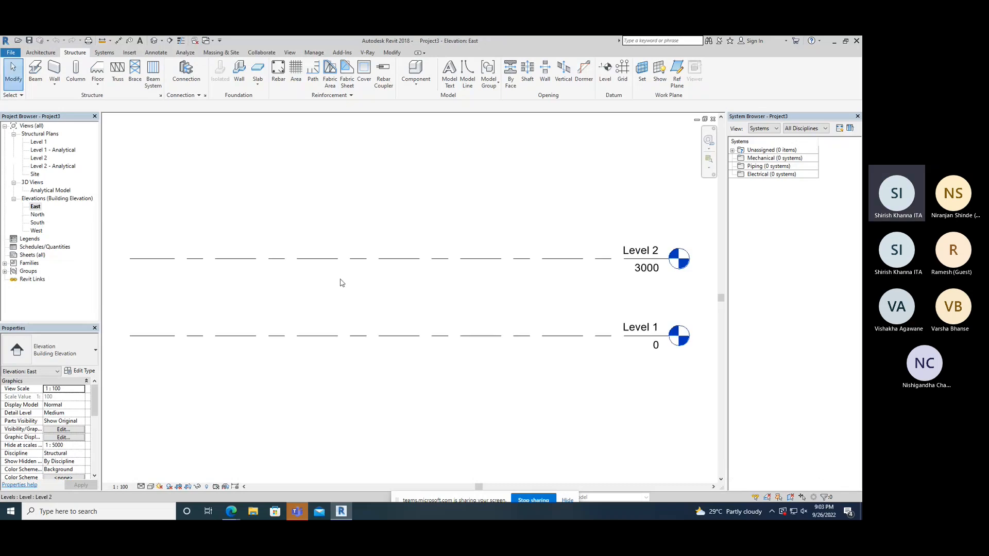
scroll(417, 289, down, 1)
key(l)
key(l)
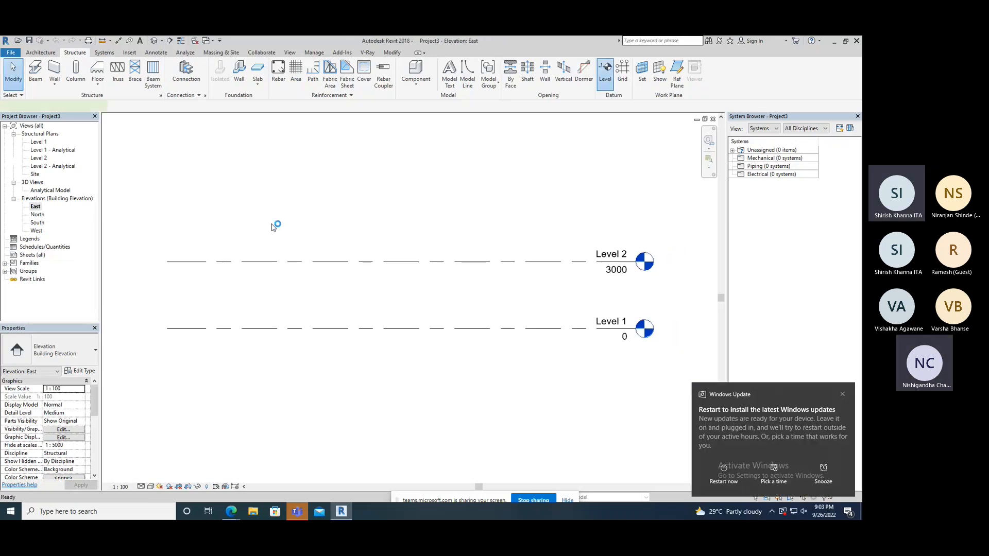
click(170, 192)
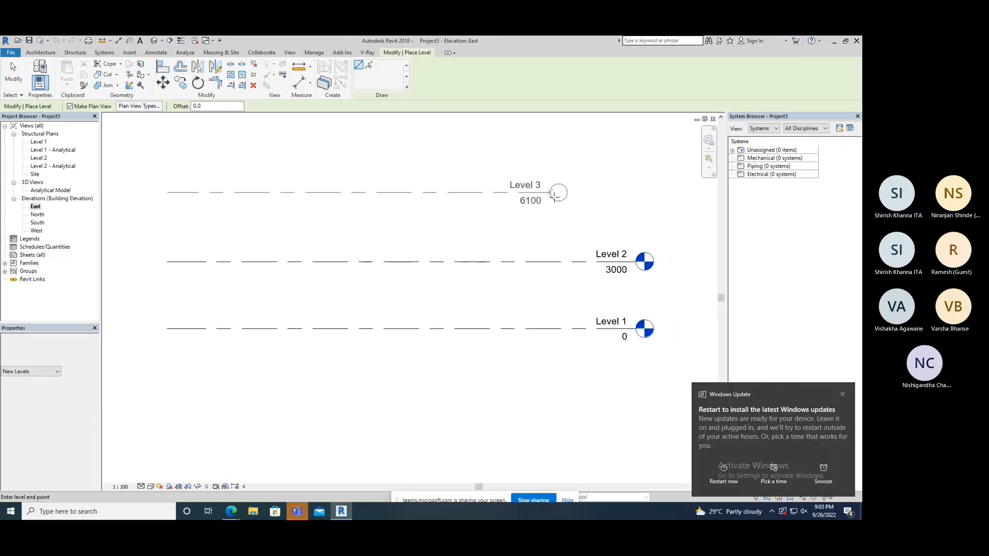
click(644, 193)
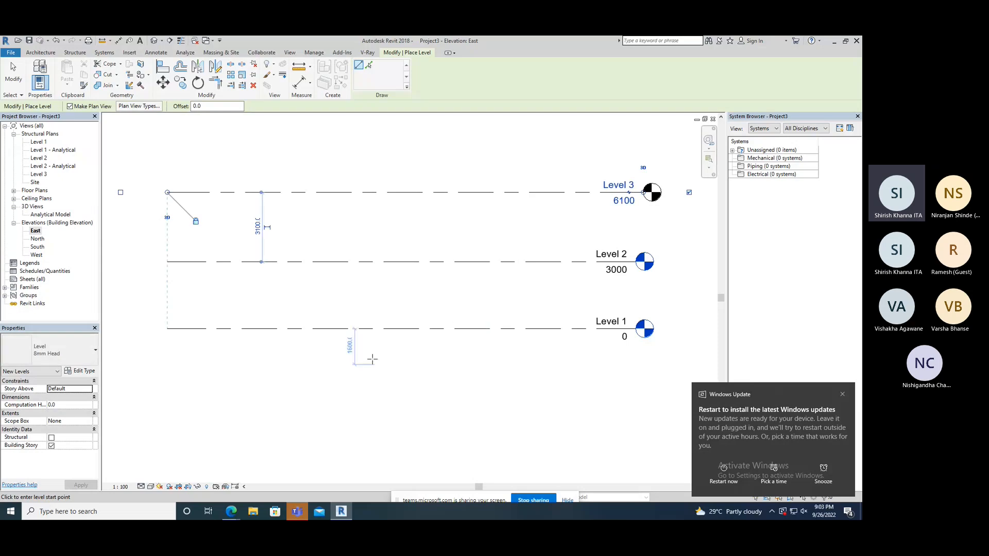
right_click(160, 143)
click(171, 149)
right_click(168, 137)
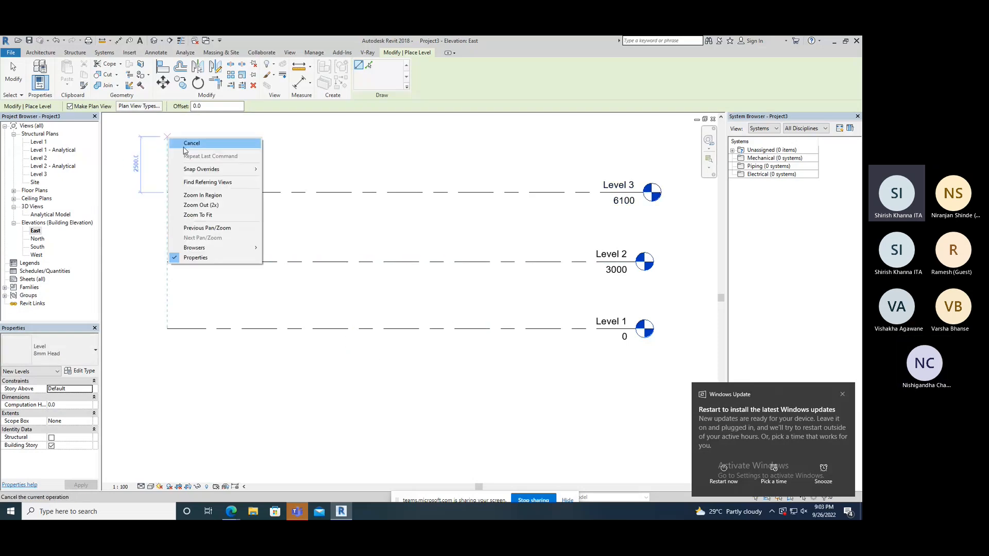
click(186, 146)
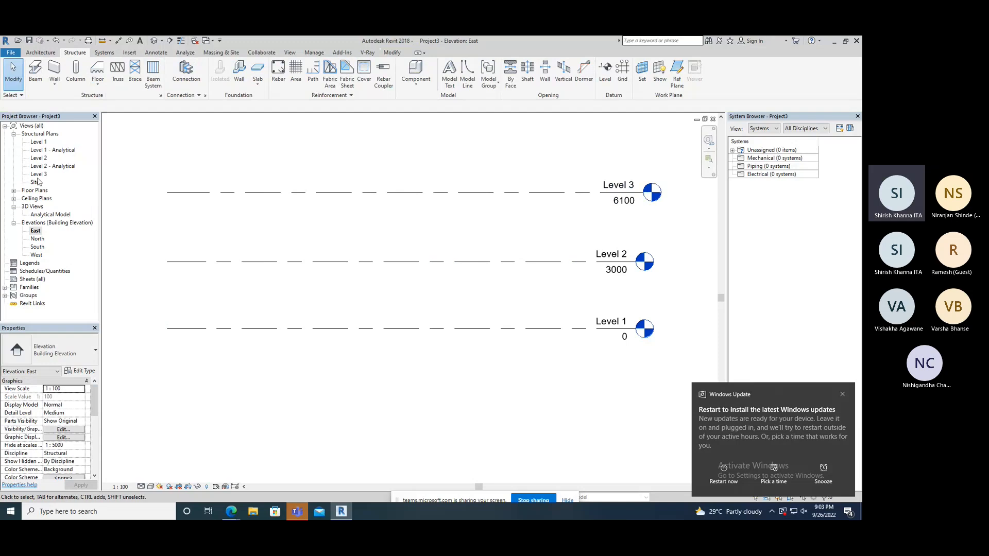
- Save the project as a Revit template file named CK in the US Metric folder
click(11, 53)
mouse_move(34, 158)
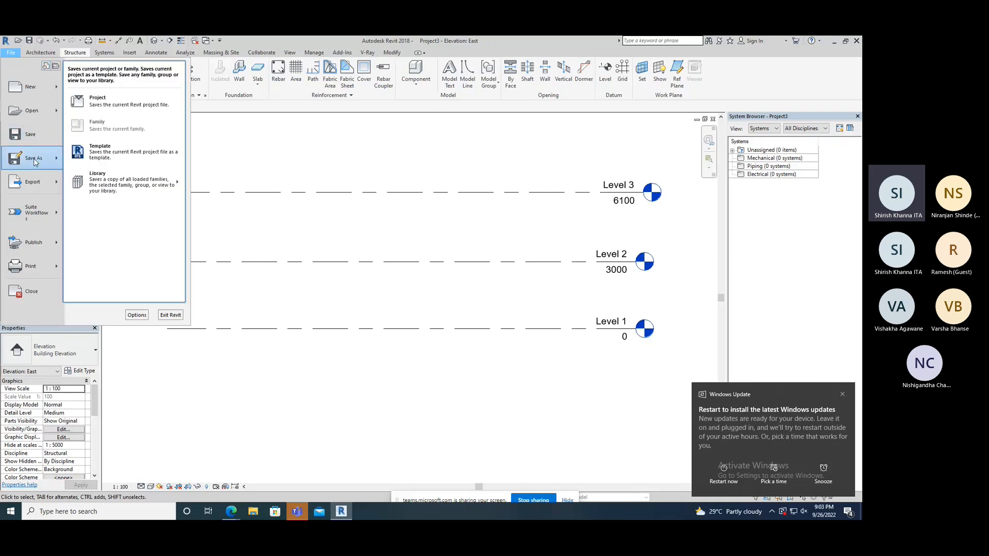
click(120, 161)
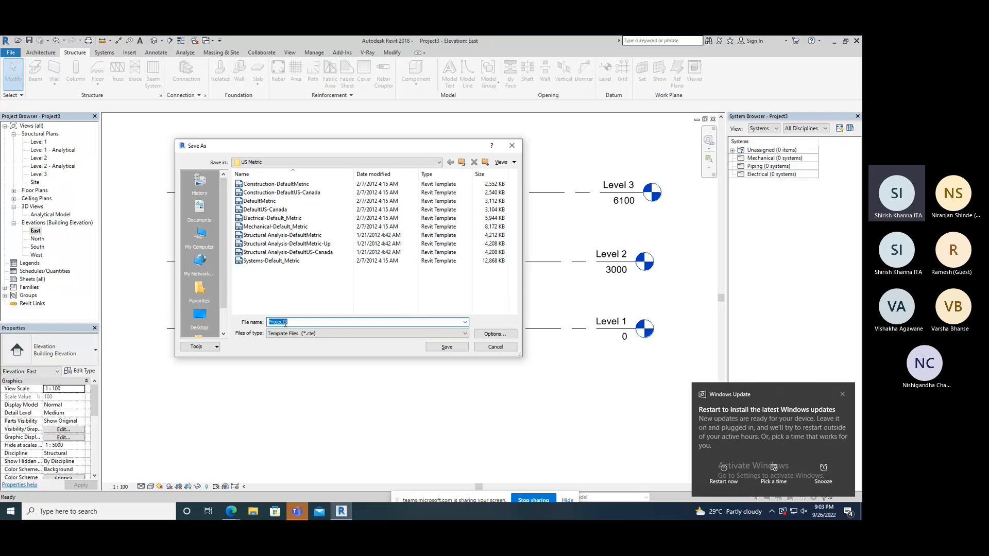
text(CK)
click(429, 347)
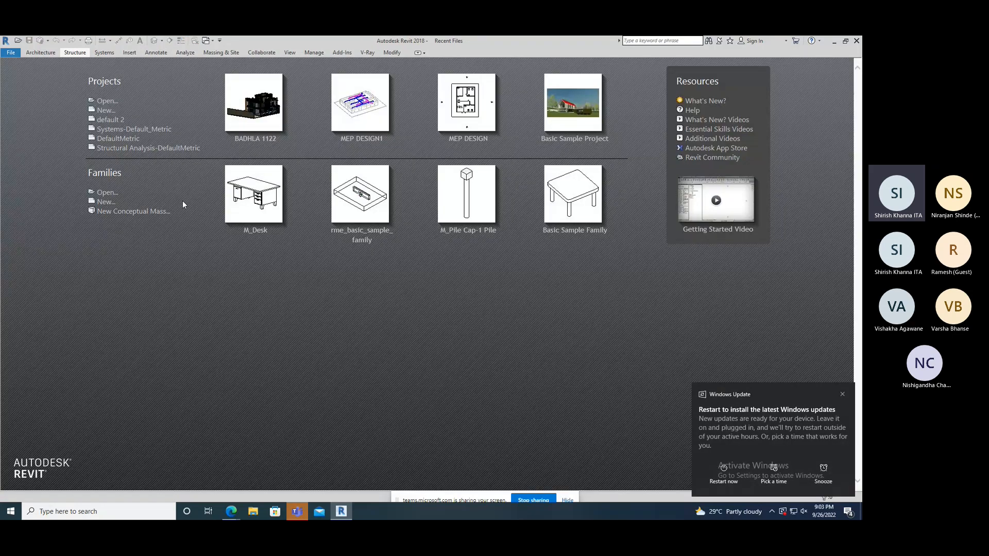
- Create a project from the Structural Analysis-DefaultMetric template and display the Recent Files page
click(118, 149)
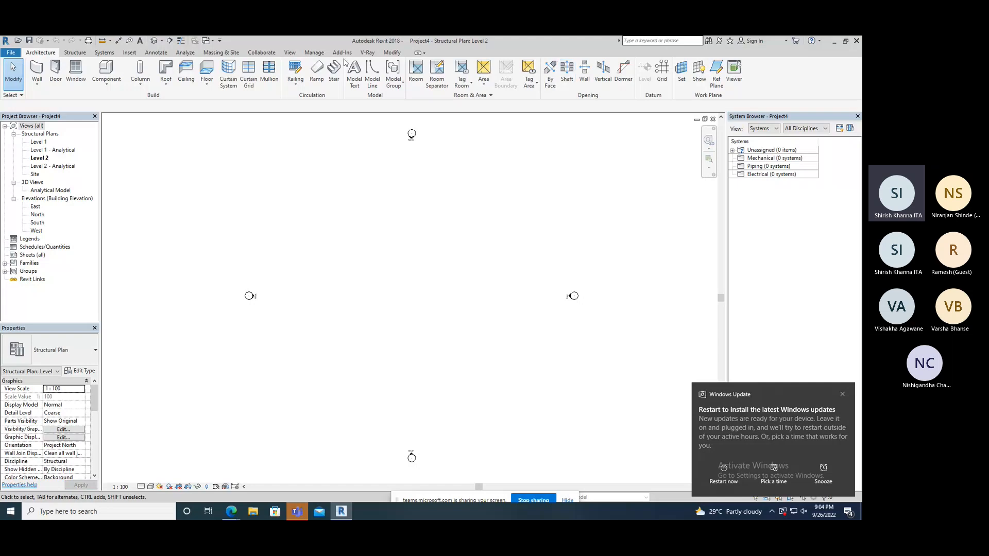
click(289, 52)
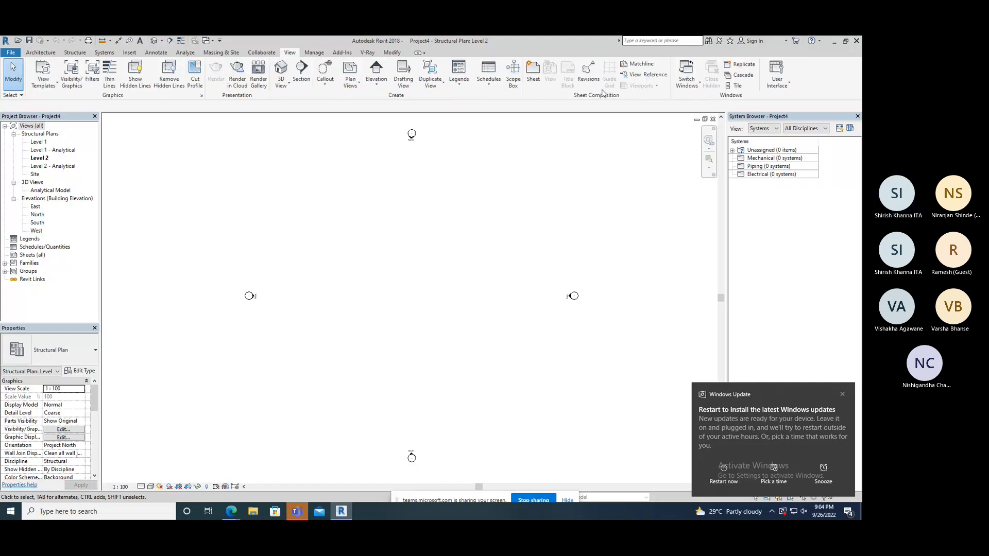
click(777, 74)
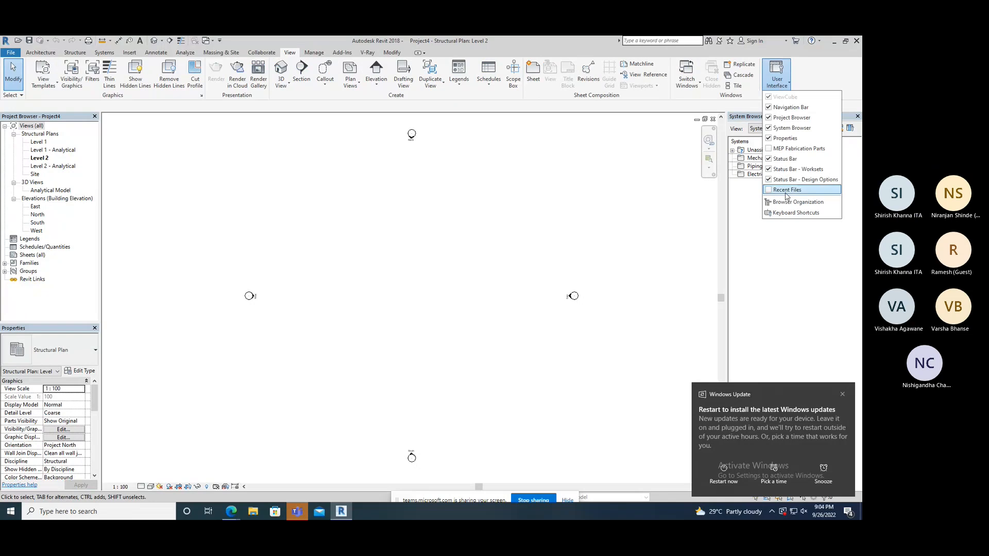
click(737, 189)
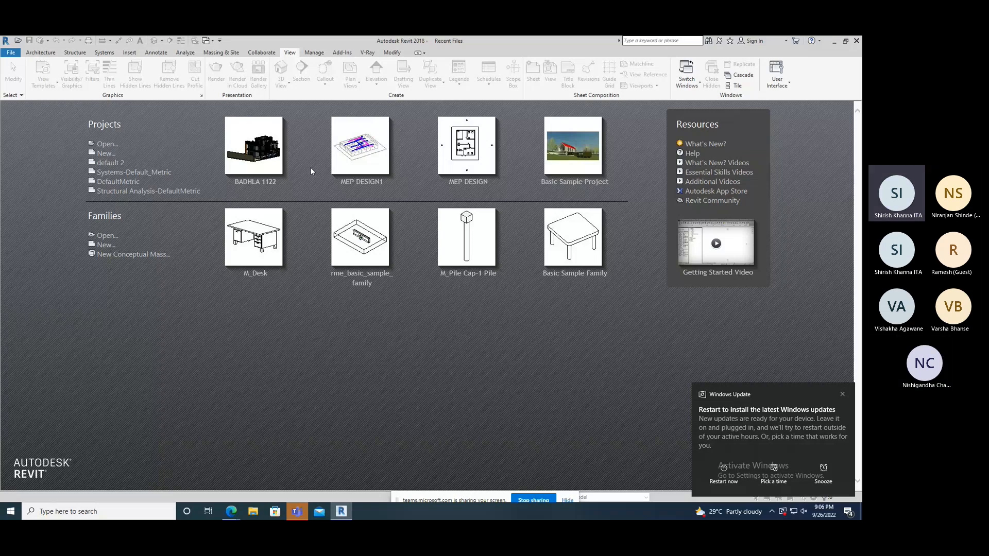
- Open the BADHLA 1122 project, examine the house model from several angles in 3D, and close it
click(267, 186)
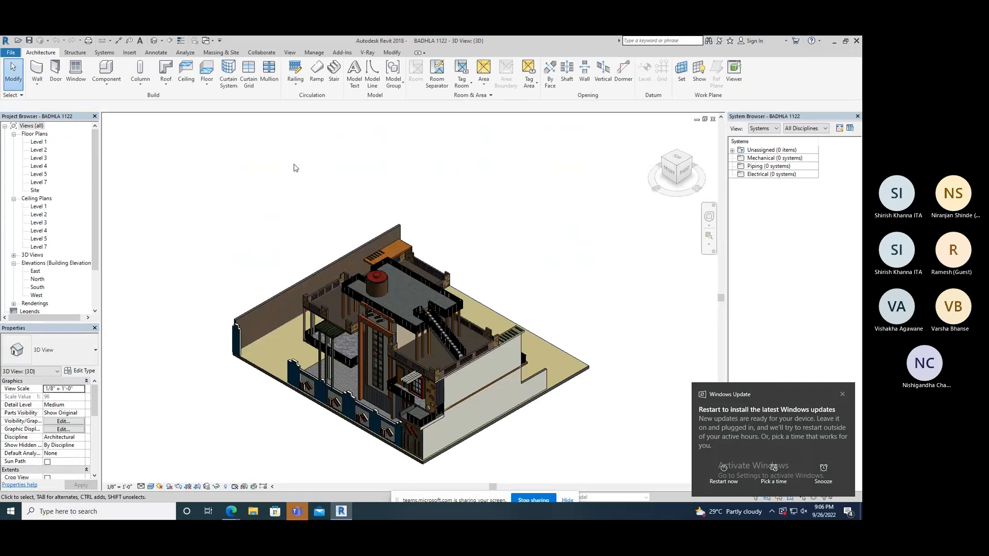
scroll(371, 227, up, 4)
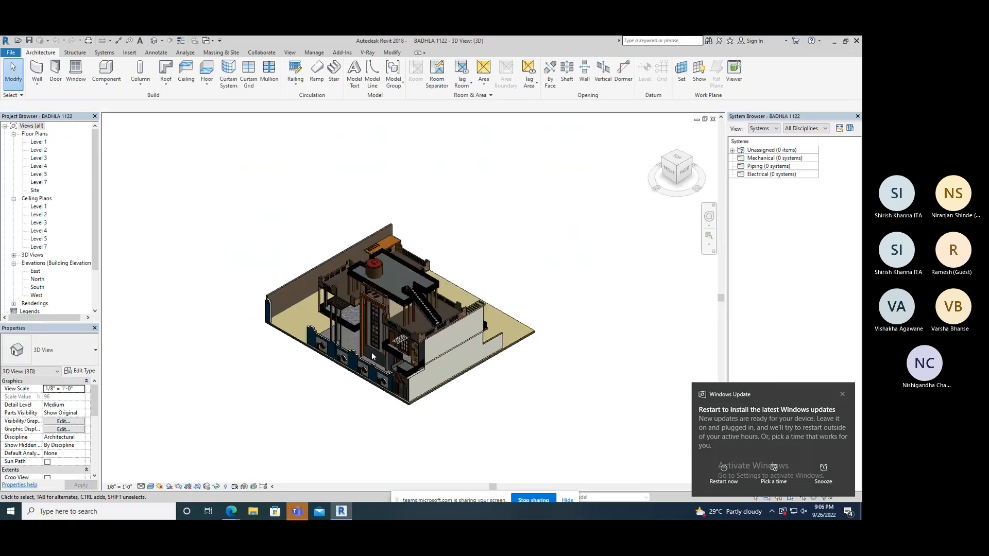
shift+middle_drag(390, 307, 468, 280)
scroll(401, 282, down, 3)
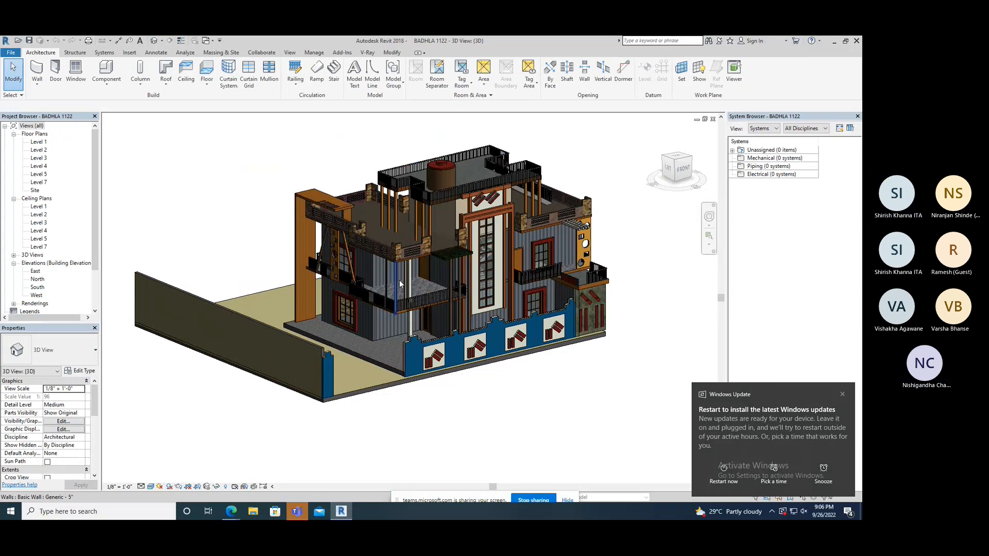
click(844, 396)
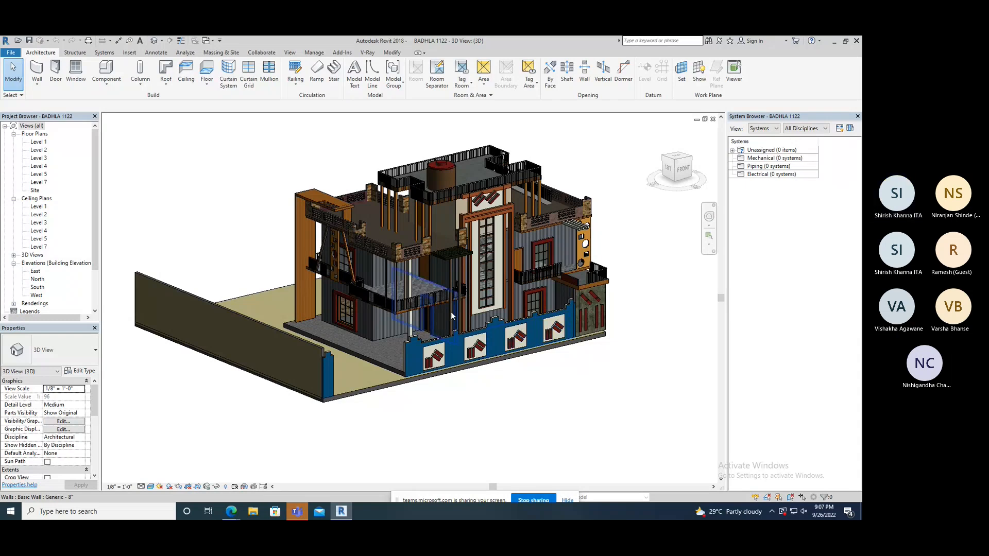
shift+middle_drag(441, 304, 469, 389)
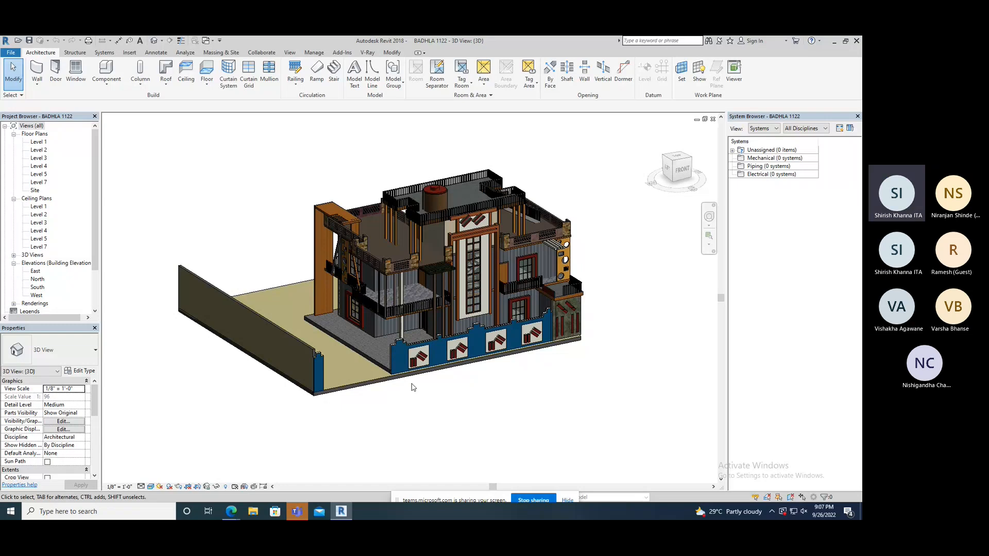
middle_drag(364, 314, 332, 333)
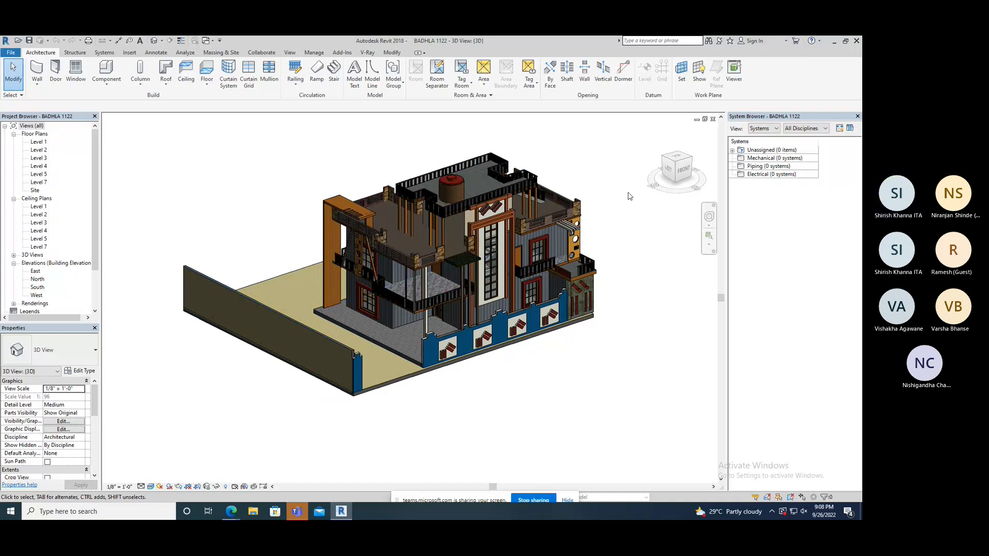
click(713, 119)
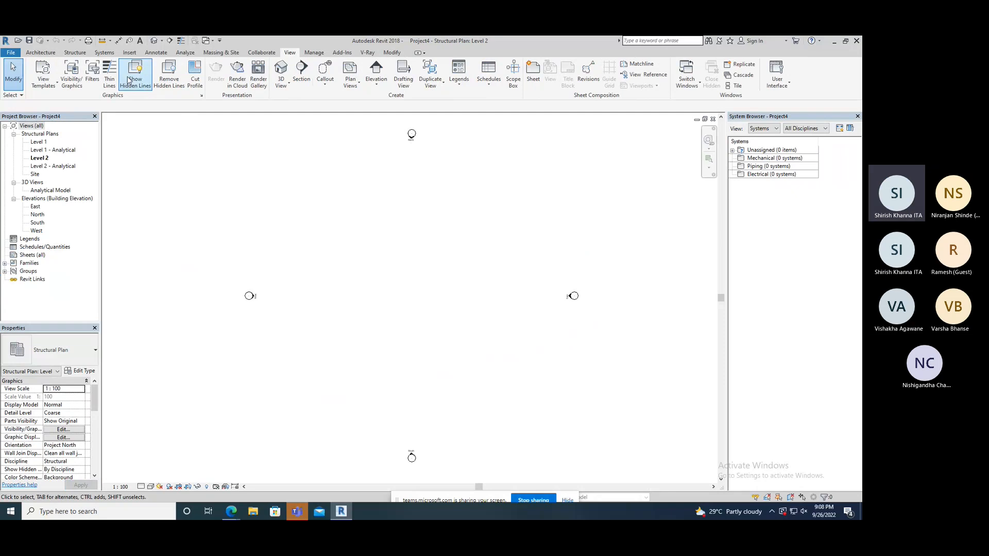
- Link the CAD drawing Plan&elevations (1).dwg from the Downloads folder into the Level 2 structural plan
click(129, 53)
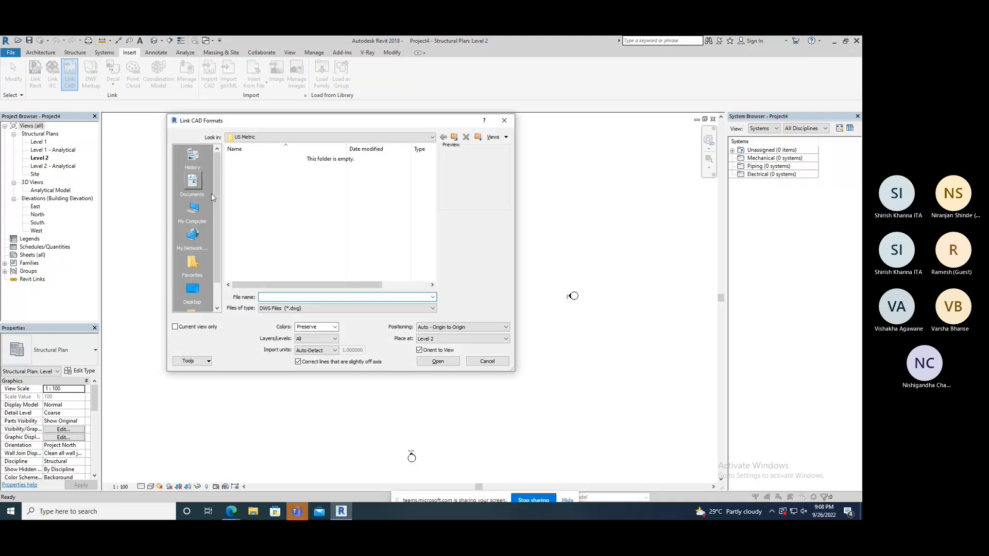
scroll(213, 239, down, 1)
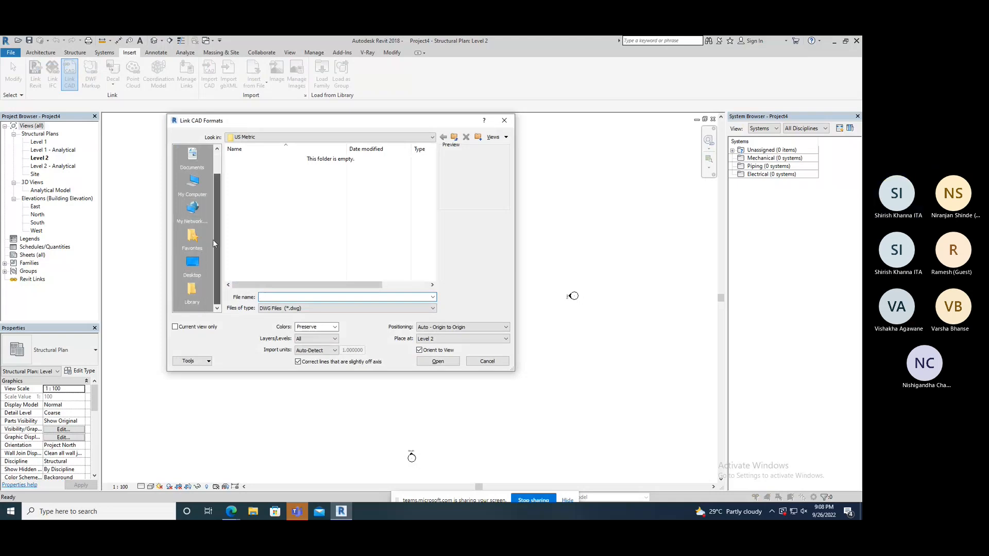
click(193, 188)
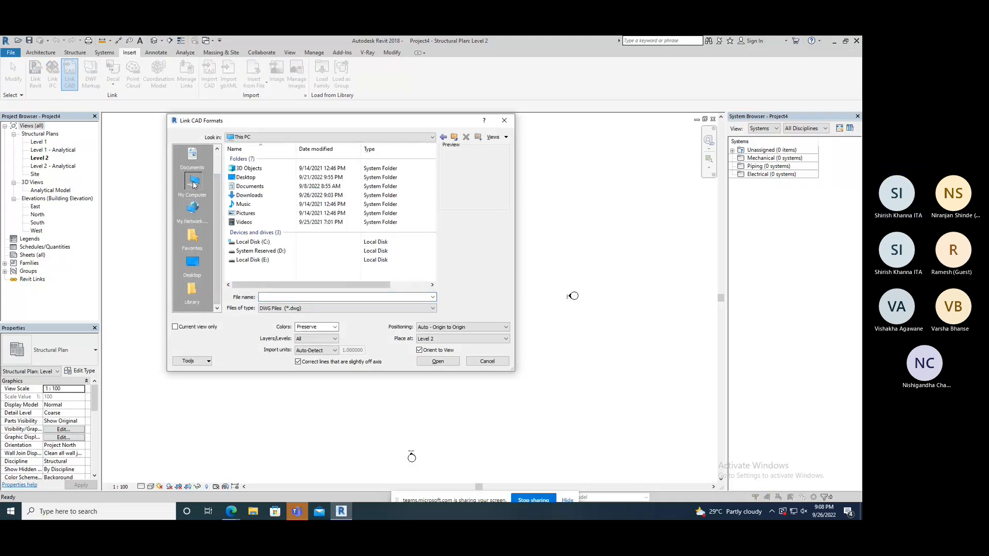
double_click(252, 196)
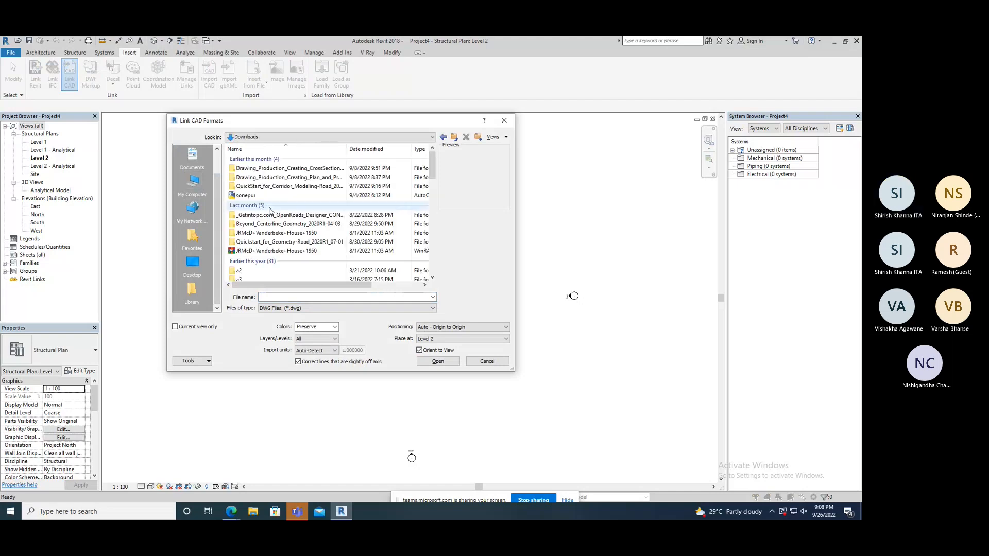
click(254, 198)
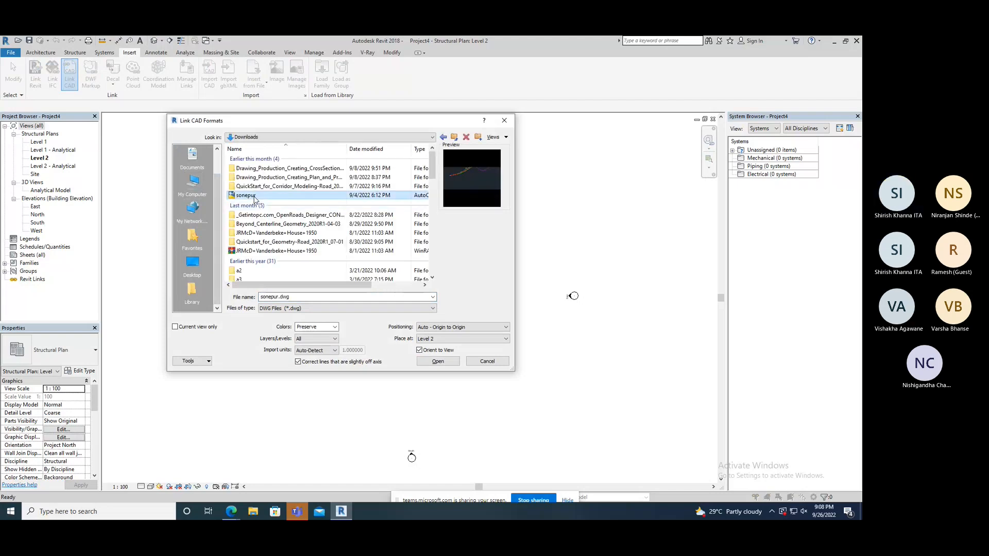
scroll(269, 242, down, 3)
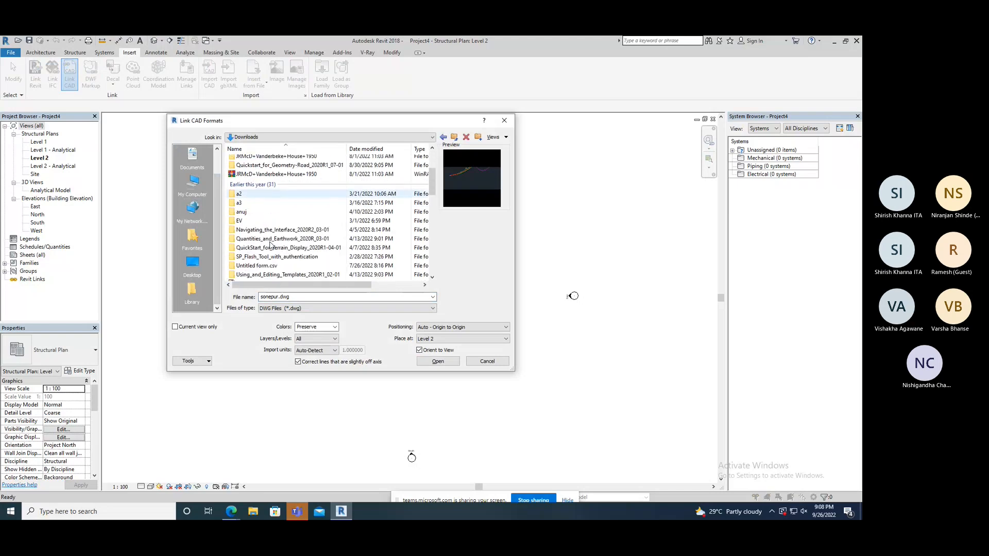
scroll(268, 242, down, 3)
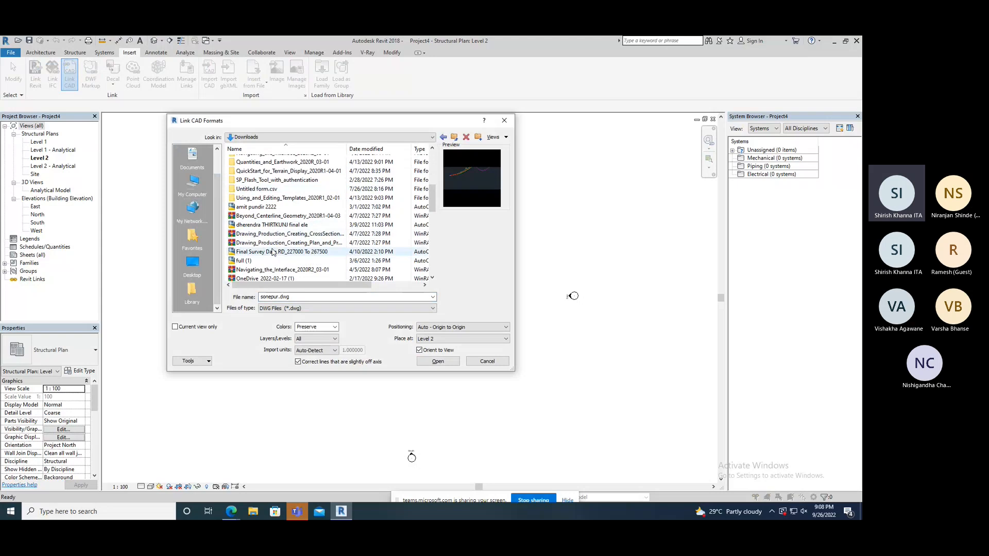
scroll(273, 252, down, 1)
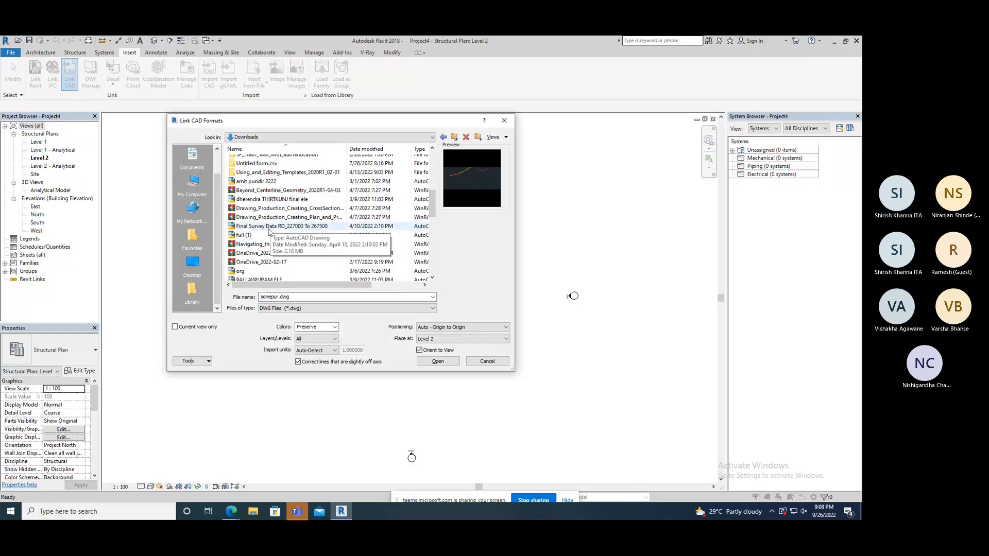
scroll(268, 235, down, 1)
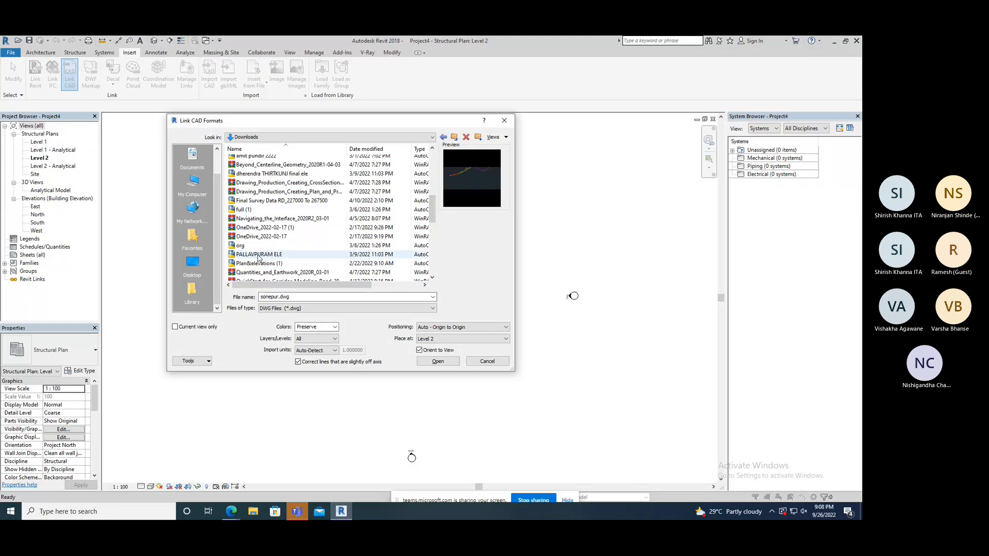
click(282, 254)
click(287, 264)
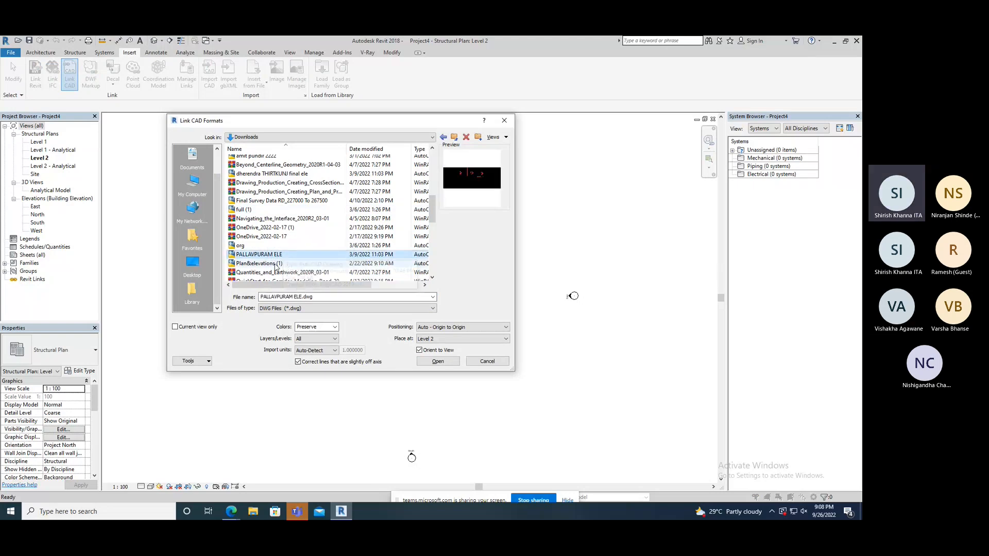
click(438, 361)
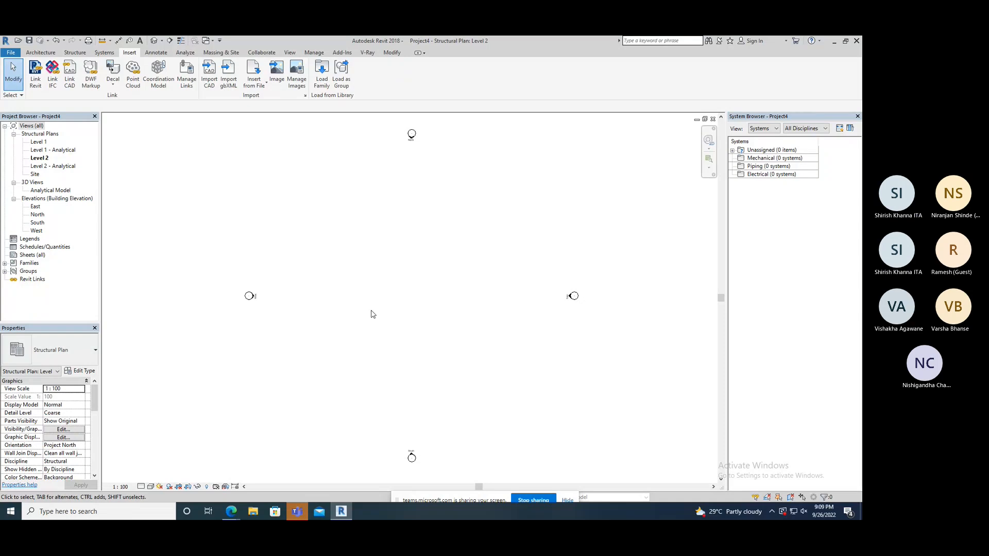
- Locate the linked CAD drawing in the Level 2 plan and examine its bedroom plan, elevations and false ceiling layout
scroll(373, 311, down, 3)
scroll(375, 296, up, 2)
scroll(387, 296, down, 5)
scroll(395, 300, down, 2)
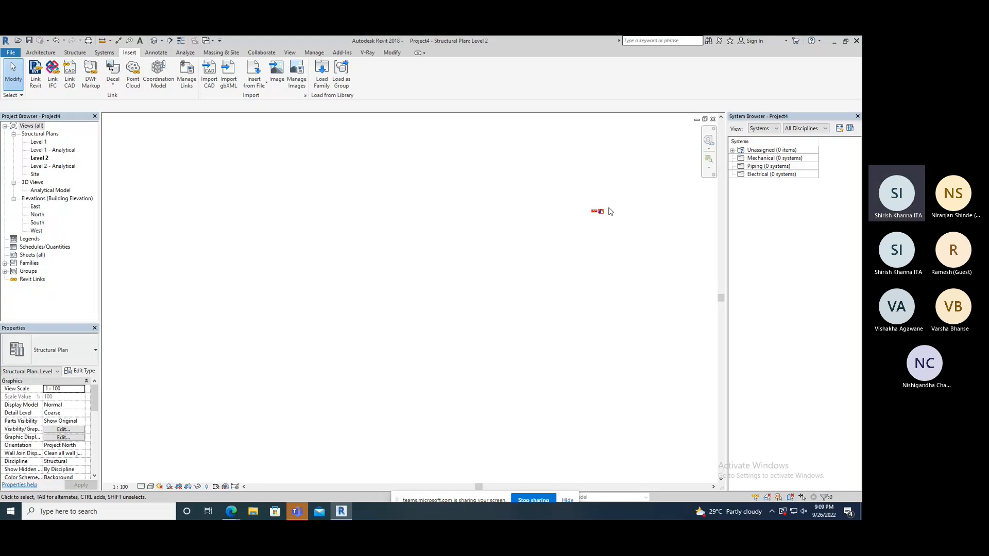
scroll(595, 216, up, 5)
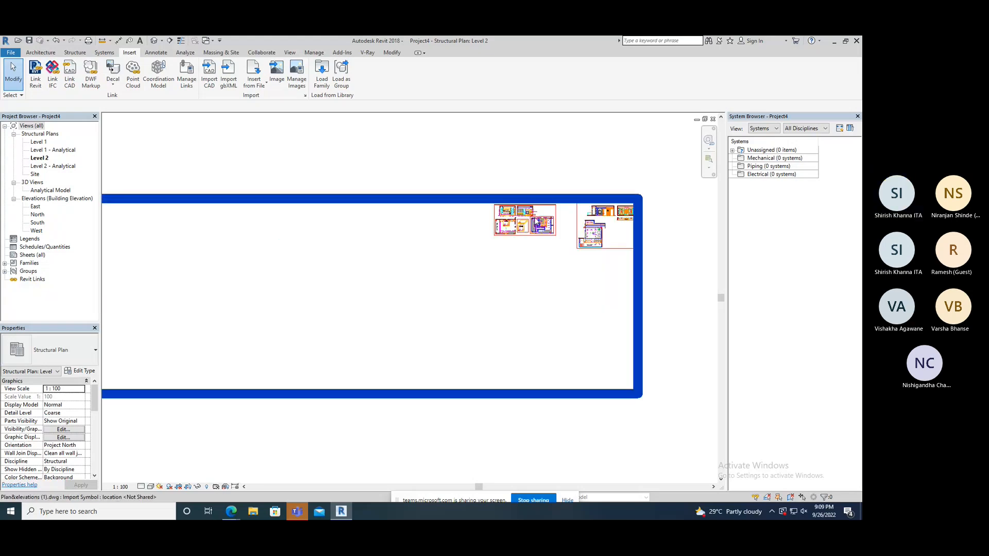
scroll(528, 222, up, 1)
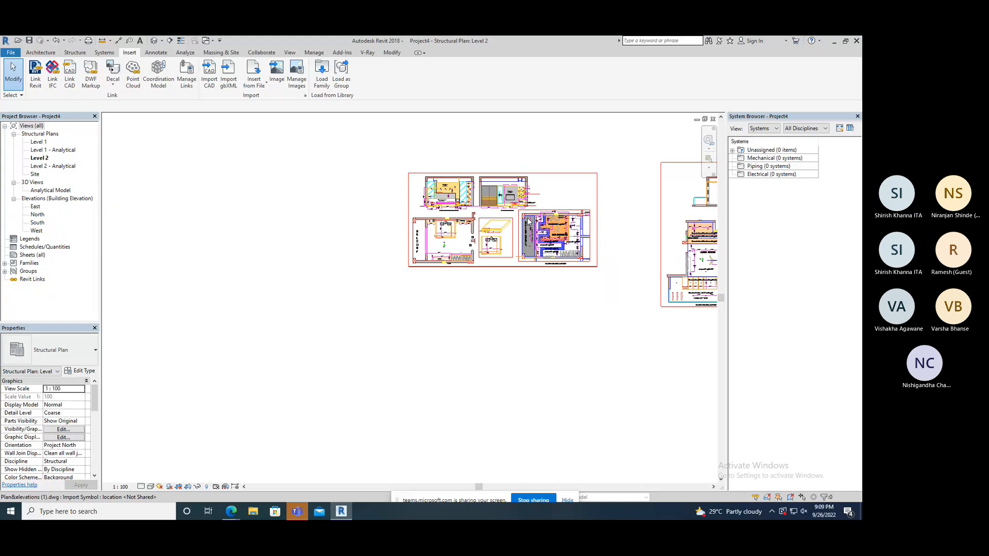
scroll(528, 221, up, 5)
scroll(353, 323, down, 1)
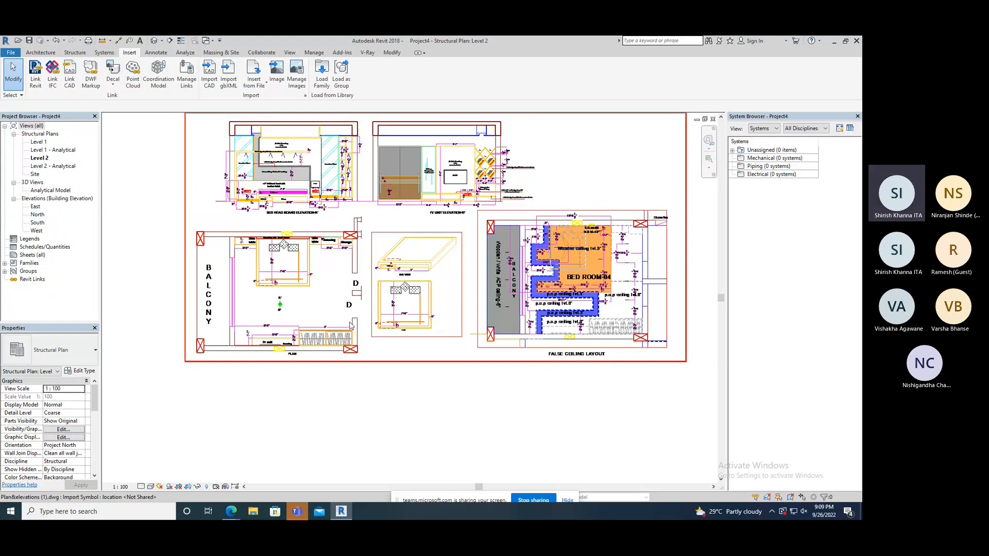
- Examine the bedroom and living room false ceiling layouts in the linked CAD drawing on the Level 2 plan
middle_drag(365, 284, 341, 315)
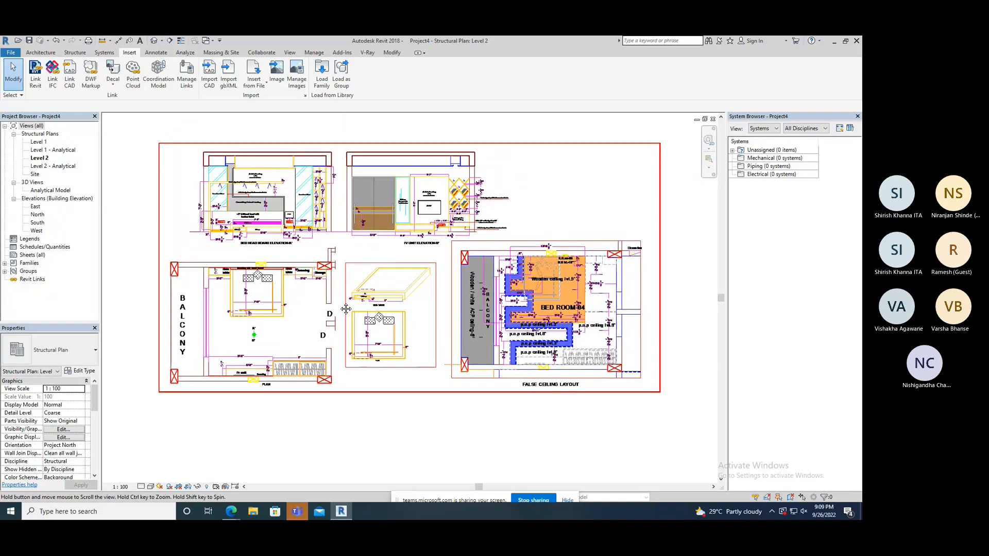
scroll(424, 299, up, 1)
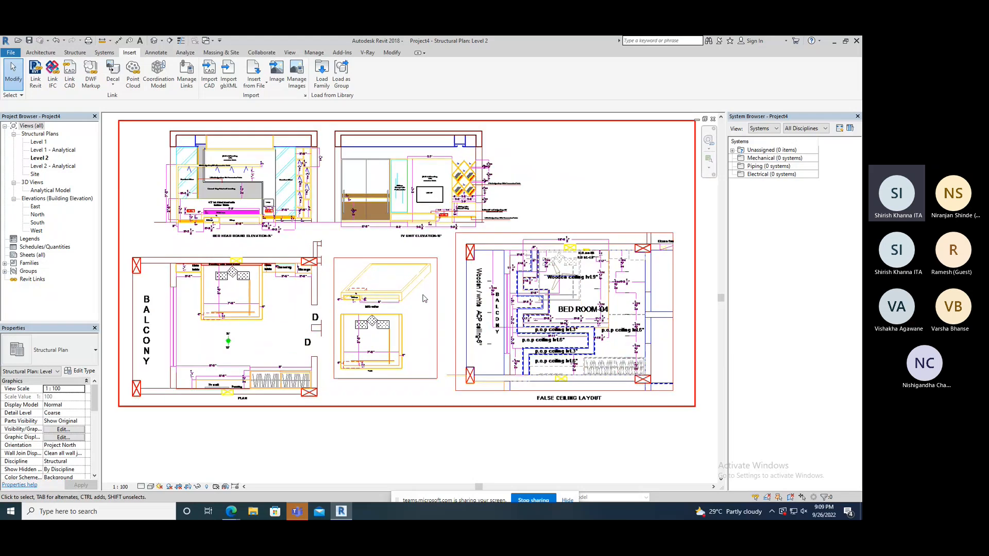
scroll(423, 299, up, 1)
scroll(395, 292, down, 1)
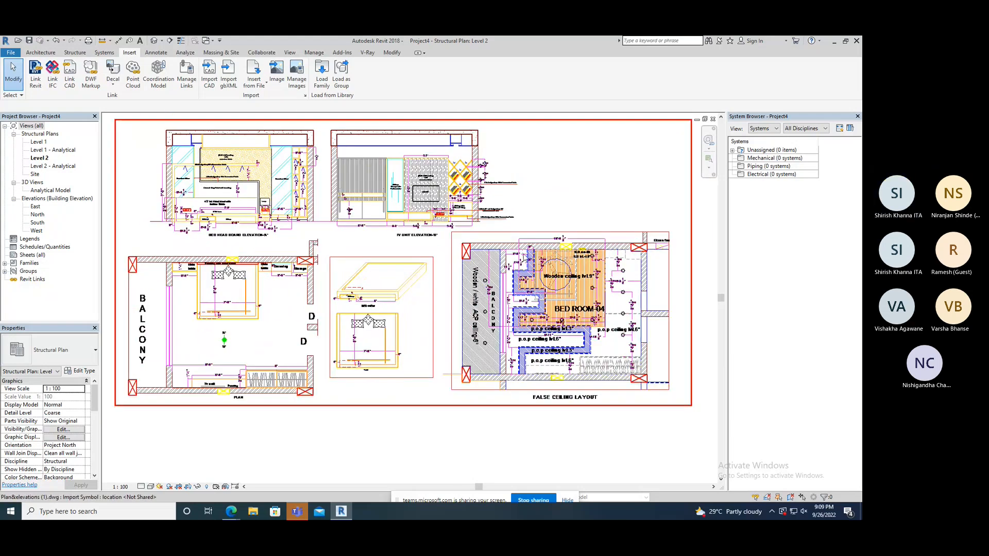
scroll(524, 253, up, 1)
scroll(518, 273, up, 1)
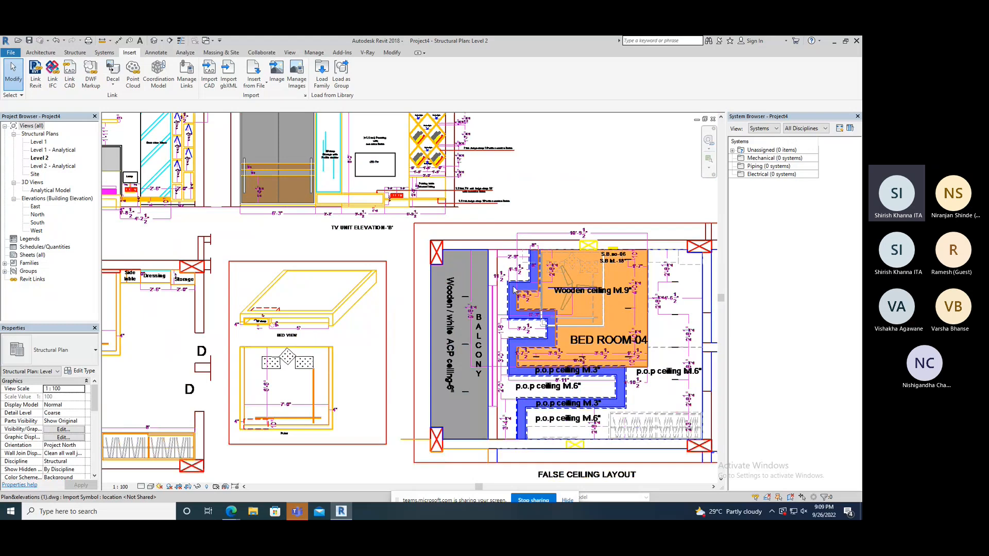
middle_drag(514, 289, 353, 240)
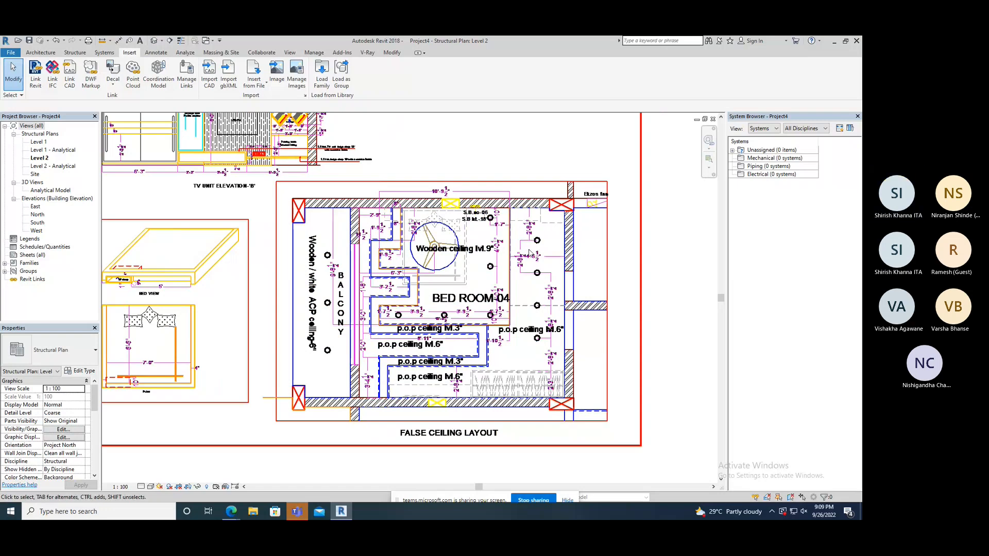
scroll(529, 252, down, 1)
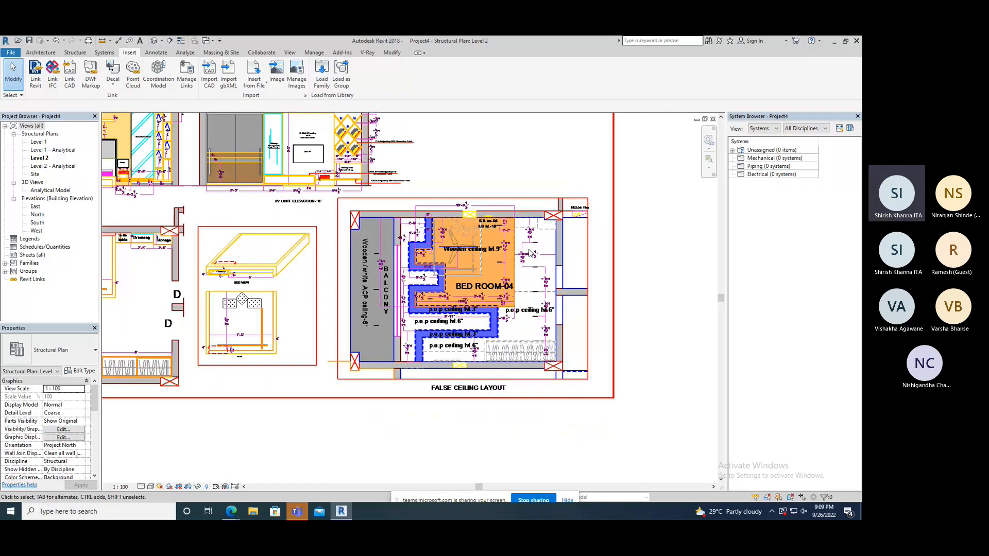
scroll(530, 253, down, 1)
scroll(531, 252, down, 5)
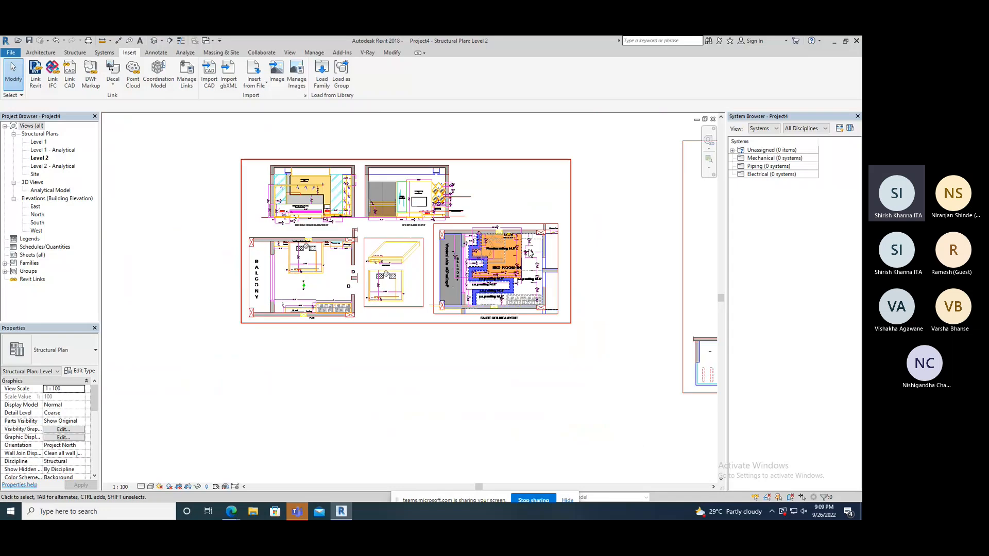
scroll(670, 284, up, 5)
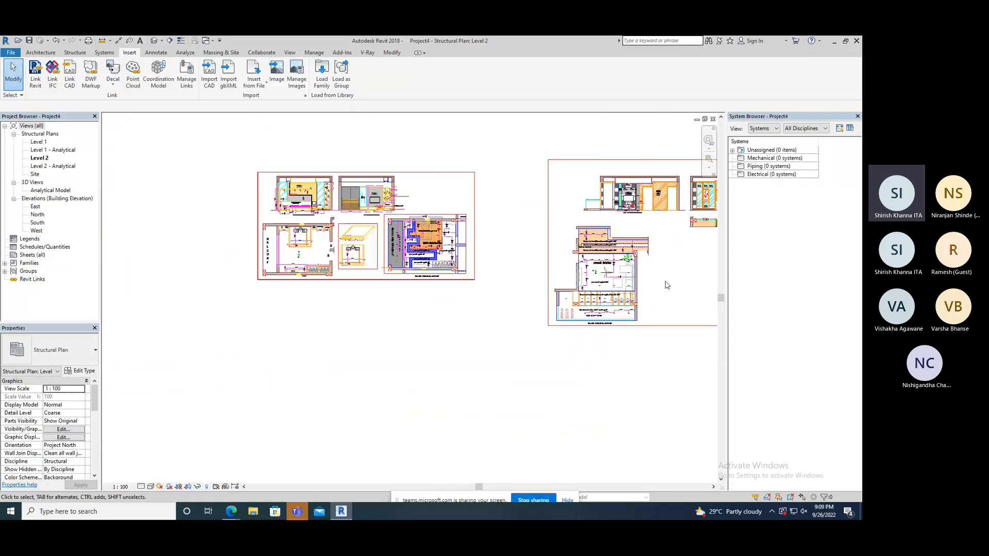
scroll(642, 266, up, 2)
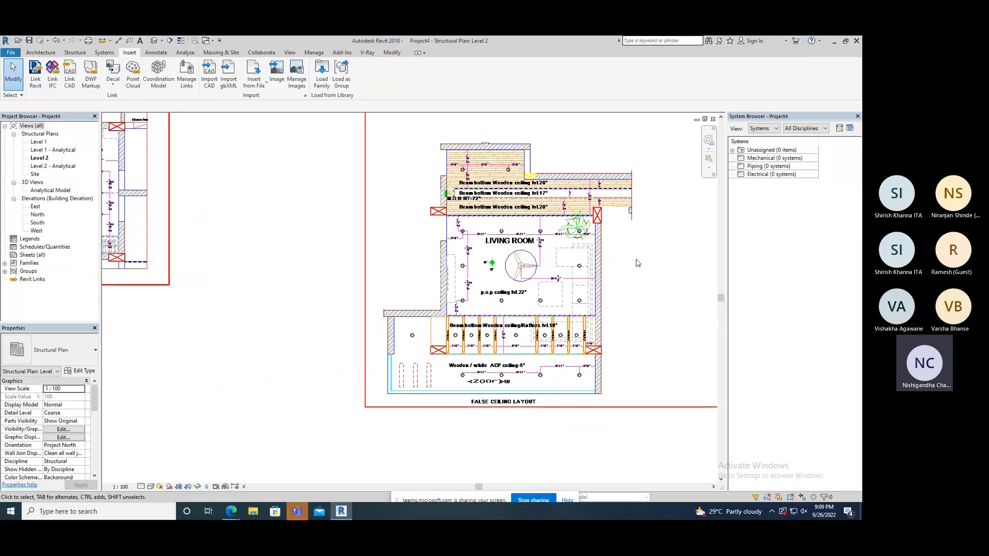
scroll(356, 261, down, 2)
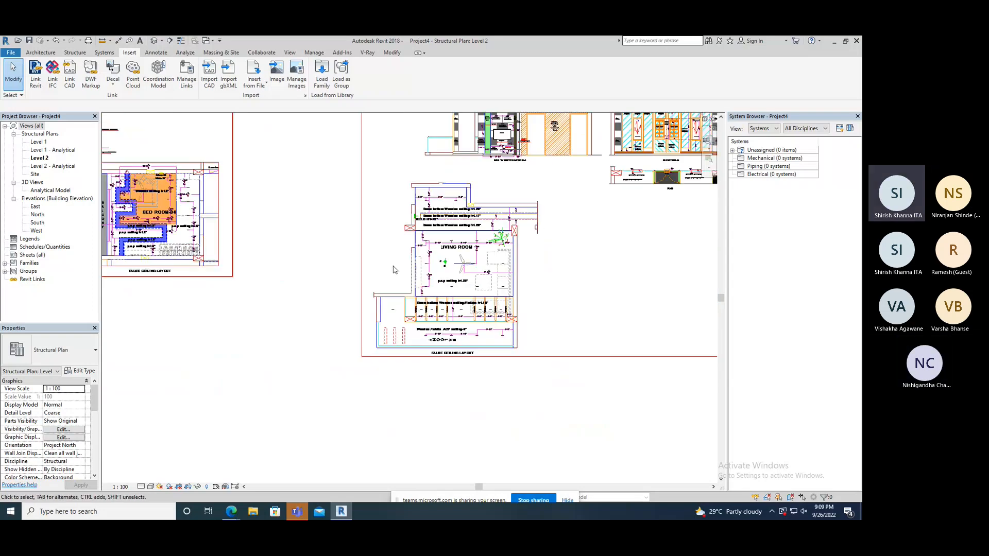
scroll(394, 270, down, 5)
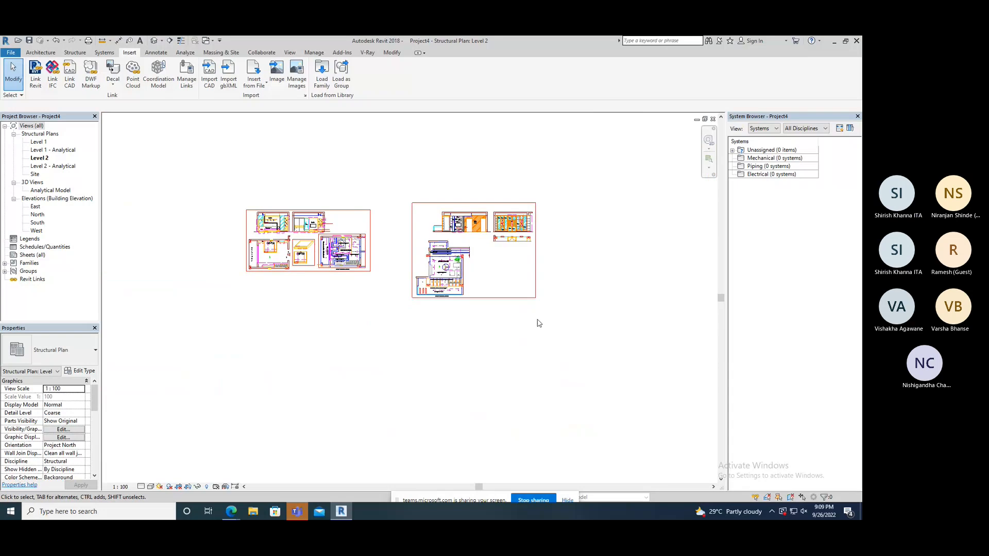
- Unpin the linked Plan&elevations (1).dwg drawing and delete it from the Level 2 plan
click(534, 280)
key(Delete)
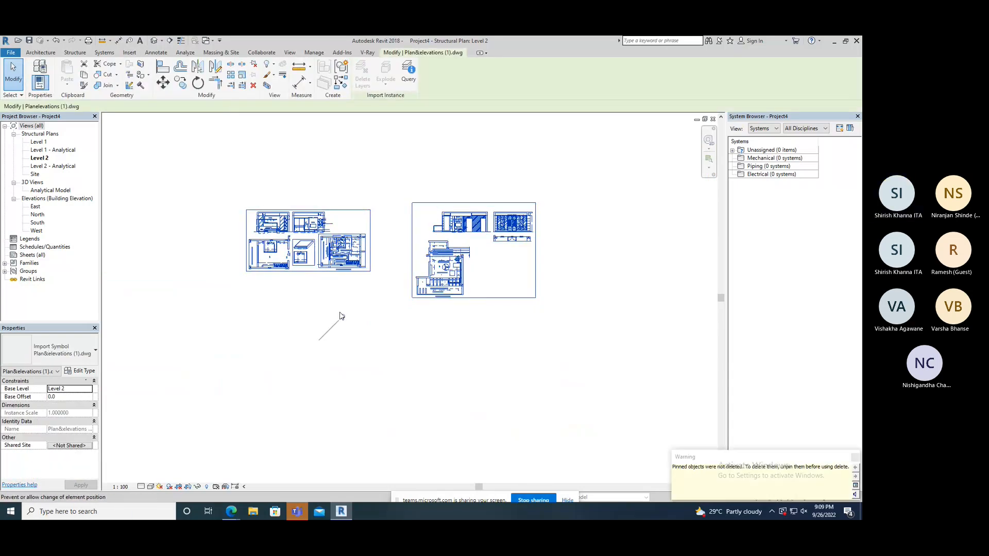
click(340, 314)
key(Delete)
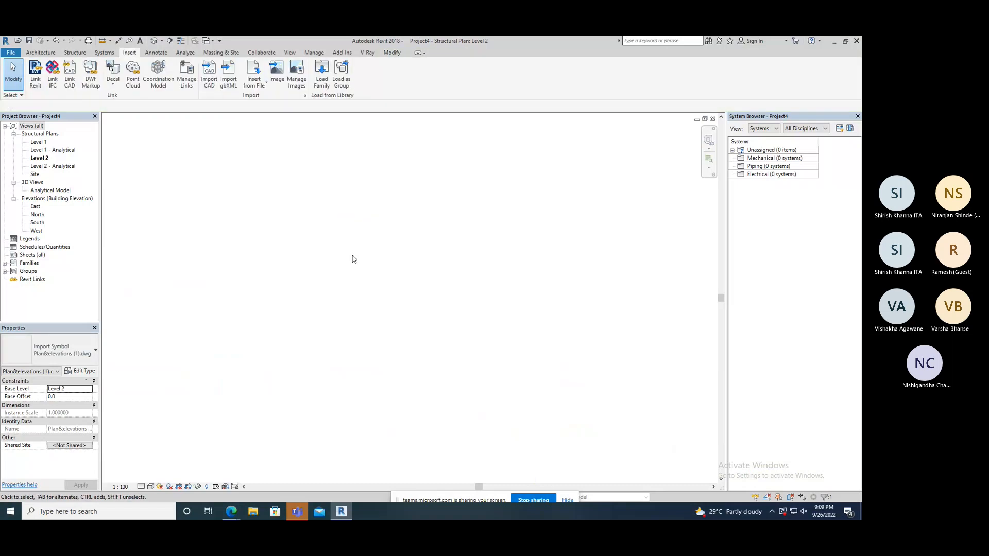
- Fit the Level 2 plan in the view and examine its East, West, North and South elevation markers
right_click(374, 245)
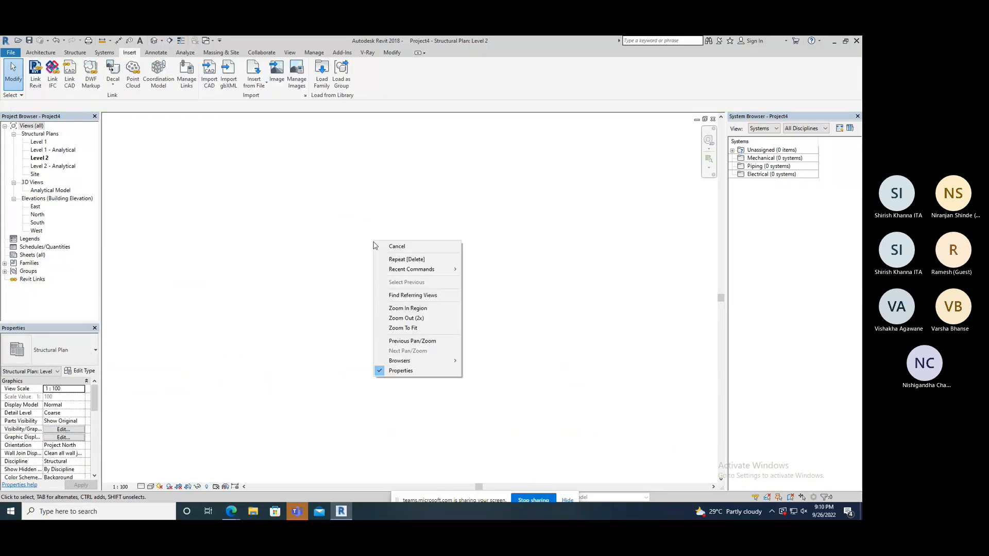
click(397, 328)
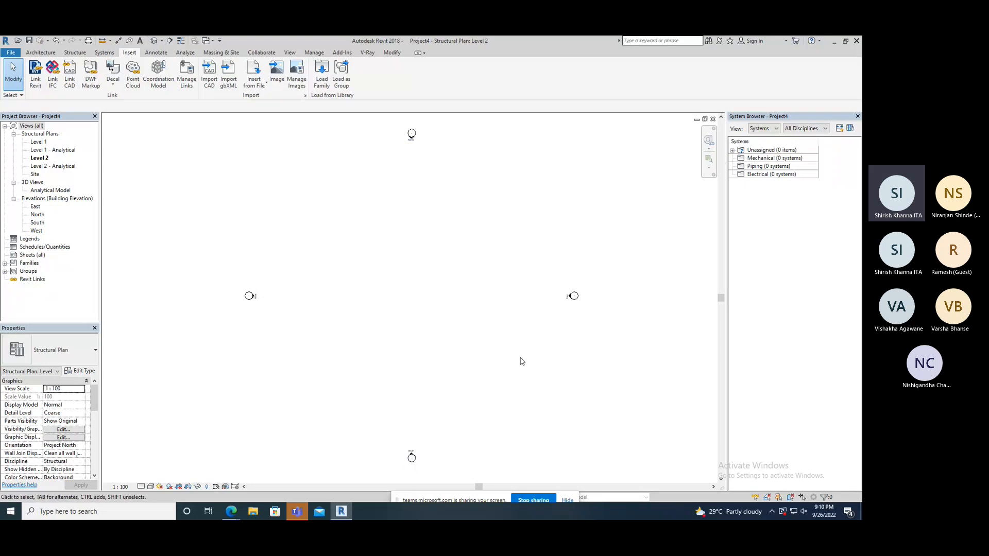
scroll(598, 299, up, 3)
scroll(539, 305, up, 3)
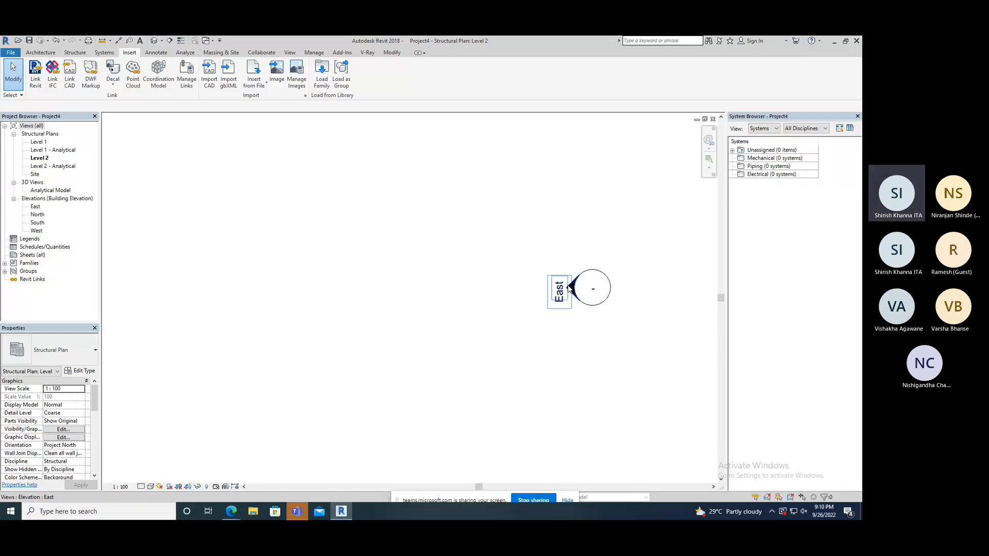
scroll(553, 304, down, 2)
scroll(551, 283, down, 4)
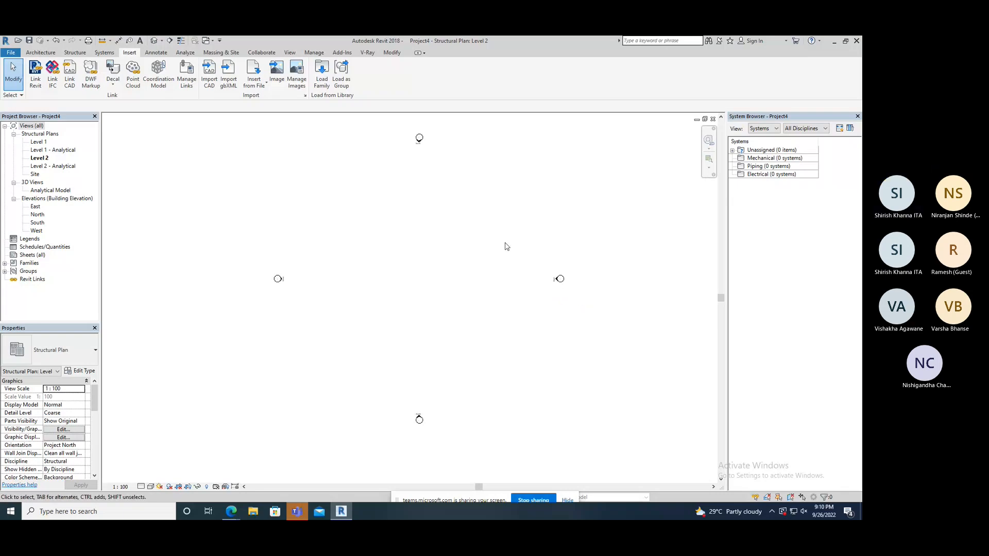
scroll(301, 277, up, 3)
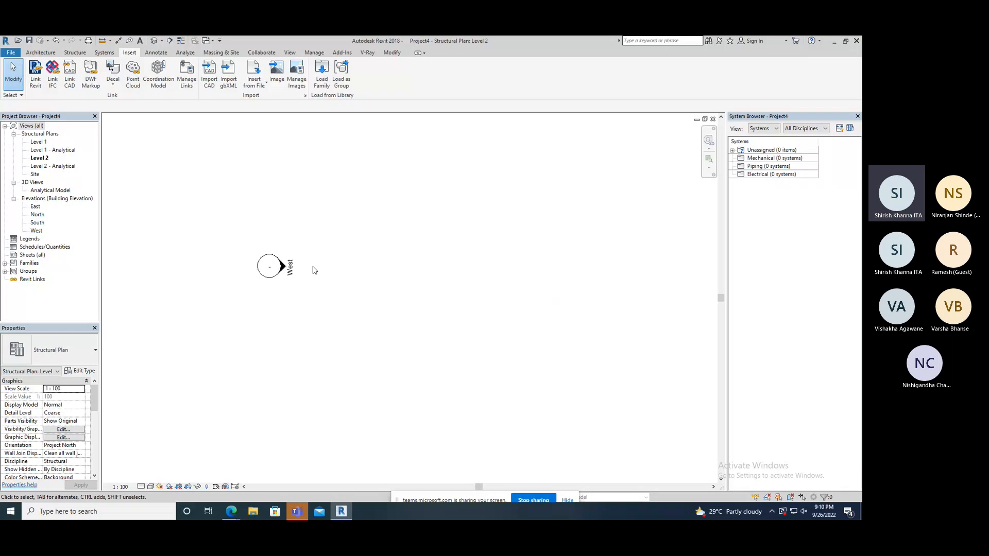
scroll(313, 269, down, 3)
scroll(438, 131, up, 3)
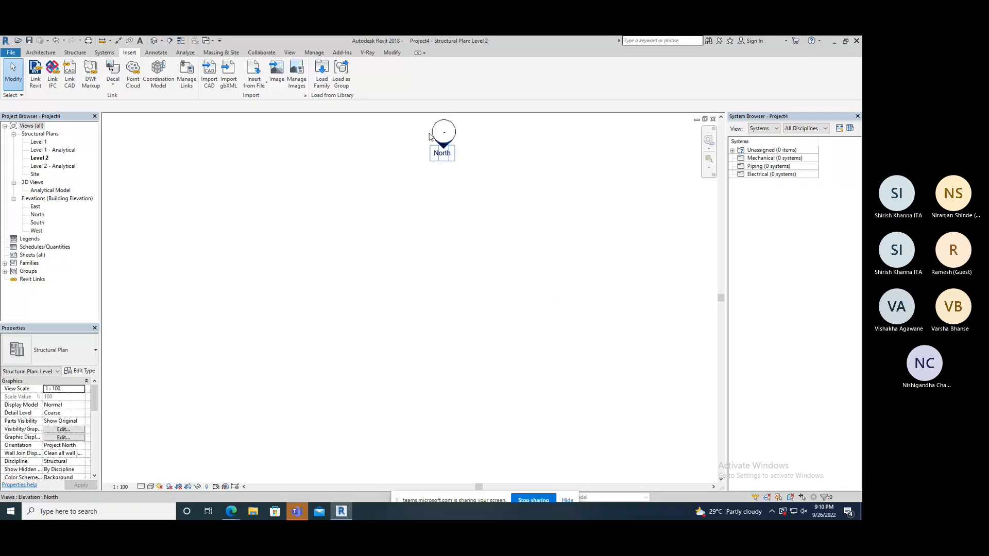
scroll(407, 170, down, 3)
scroll(424, 401, up, 4)
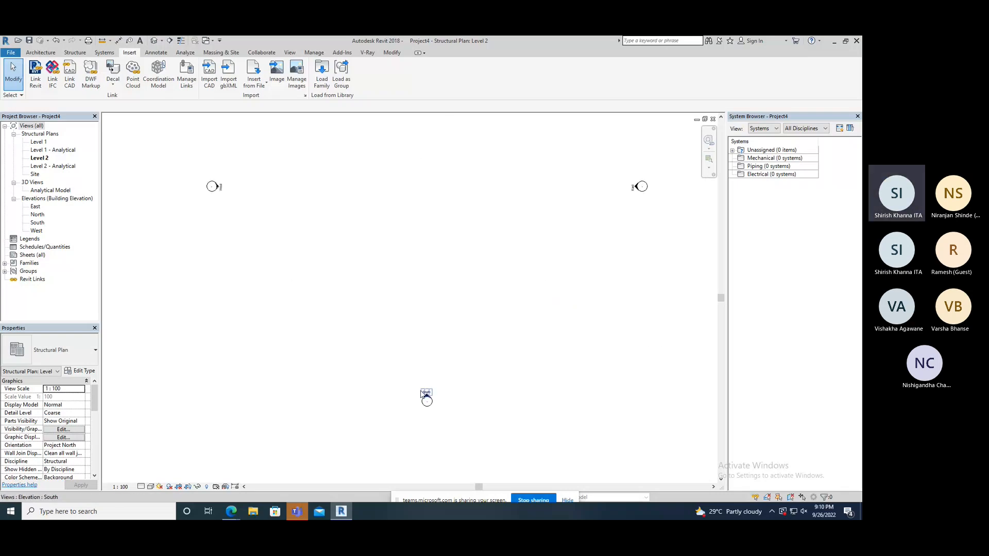
scroll(424, 400, down, 3)
scroll(382, 407, up, 2)
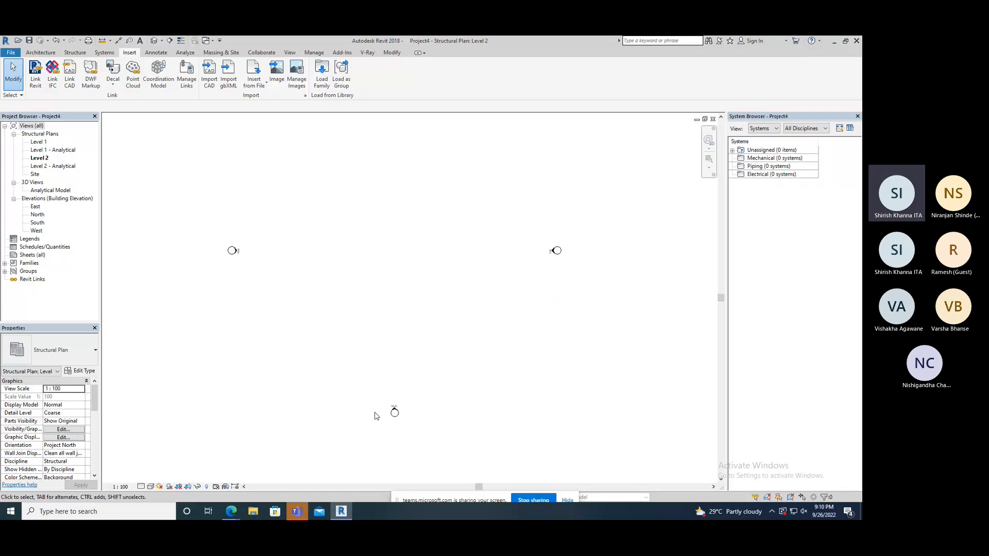
scroll(376, 415, down, 1)
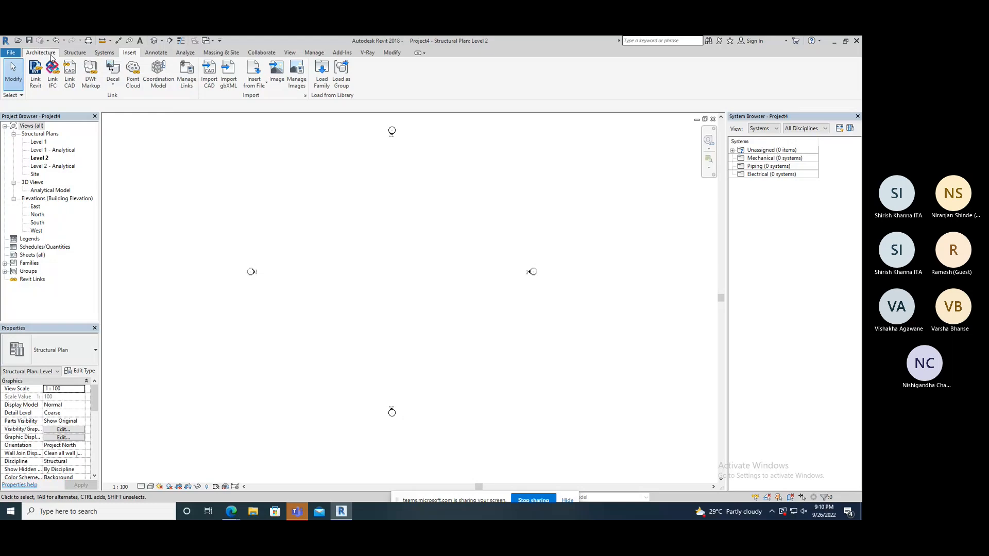
- Close the Project Browser, Properties palette and System Browser to clear the space around the Level 2 plan
click(95, 116)
click(95, 116)
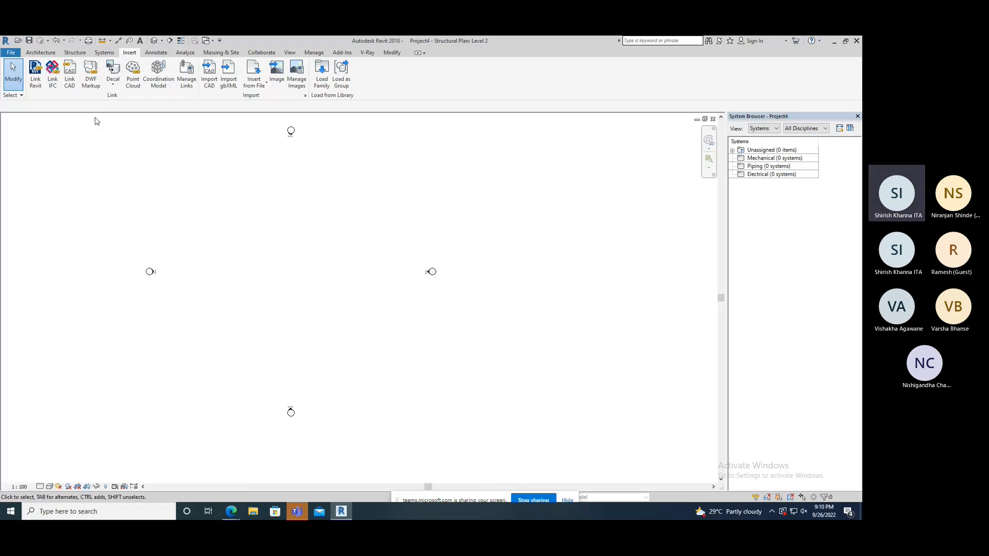
click(858, 117)
middle_drag(296, 270, 379, 302)
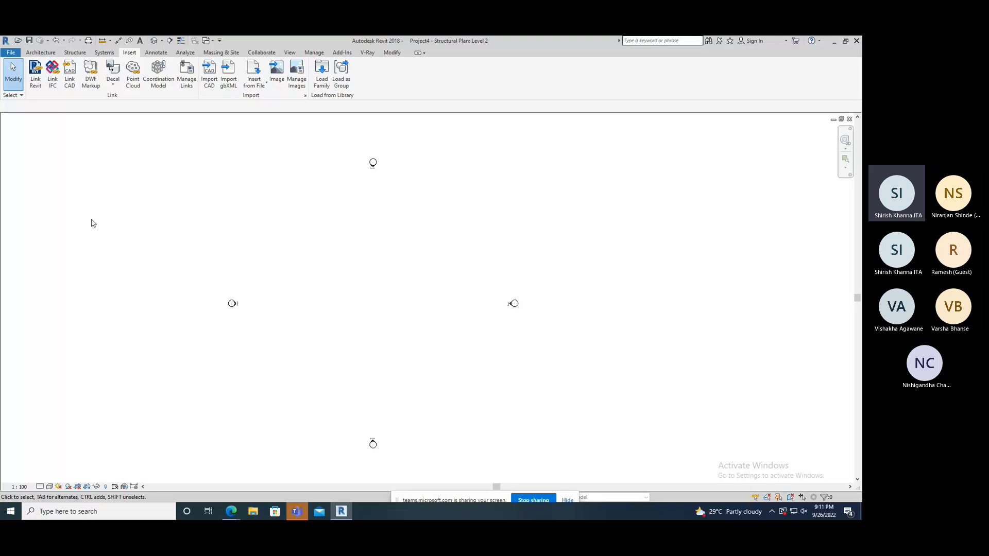
- Turn the Project Browser and the Properties palette back on through the user interface settings
click(291, 53)
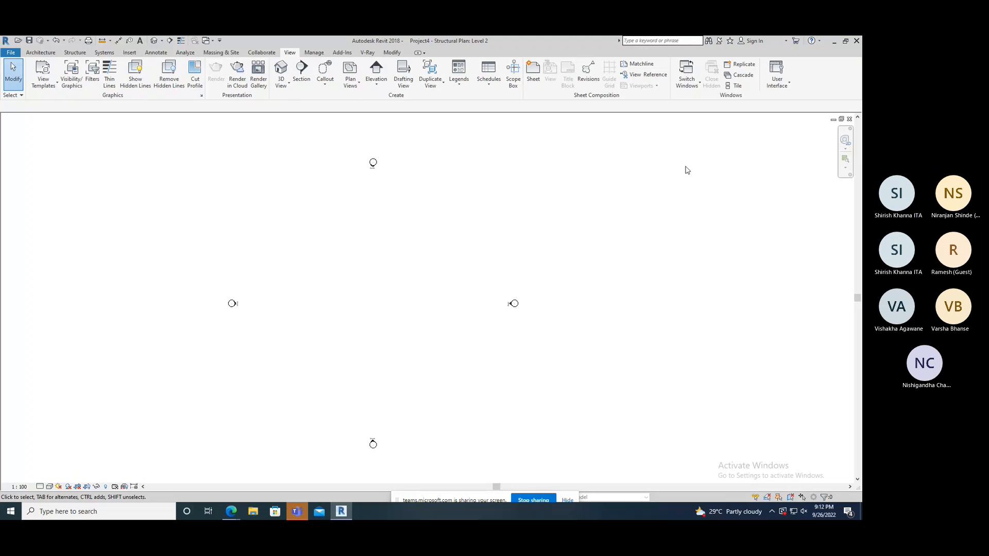
click(786, 84)
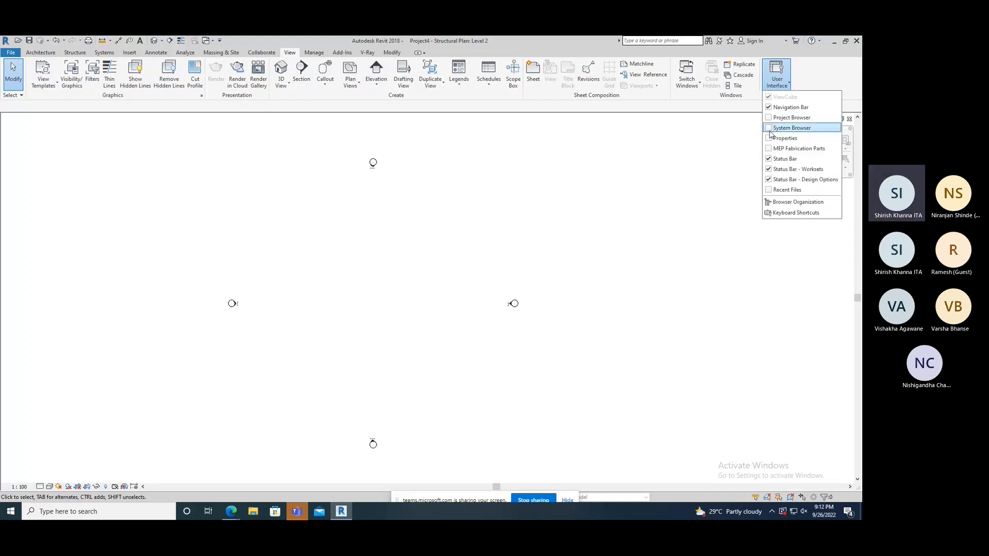
click(771, 118)
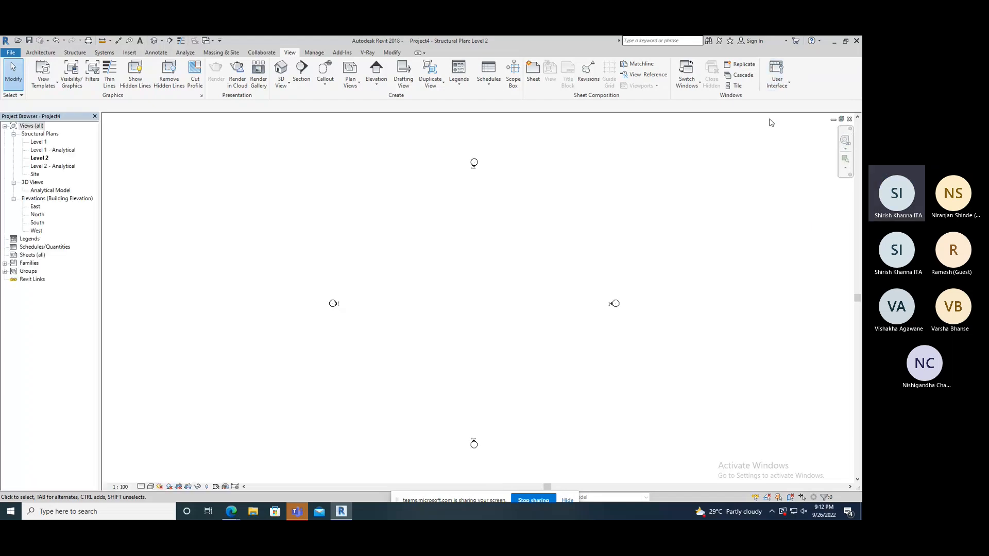
click(776, 72)
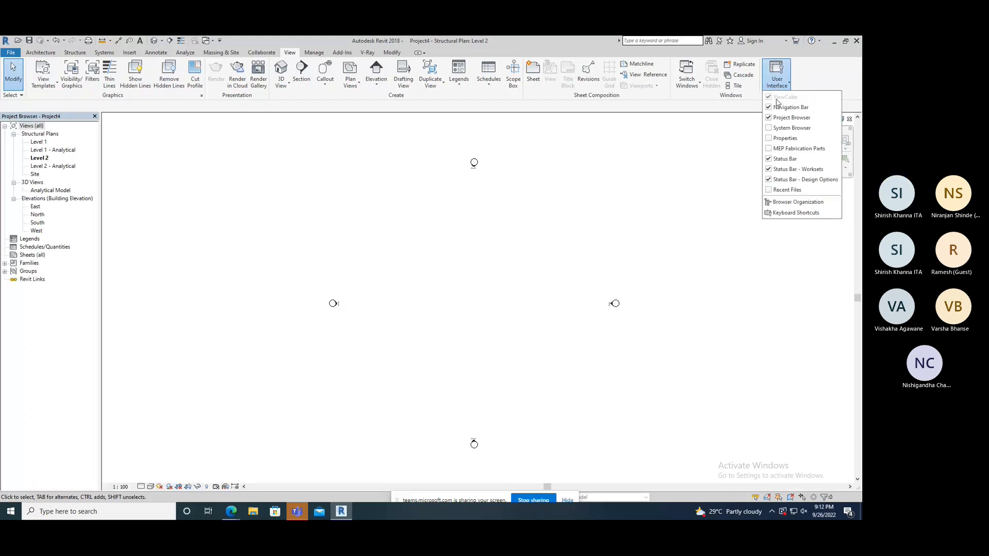
click(769, 139)
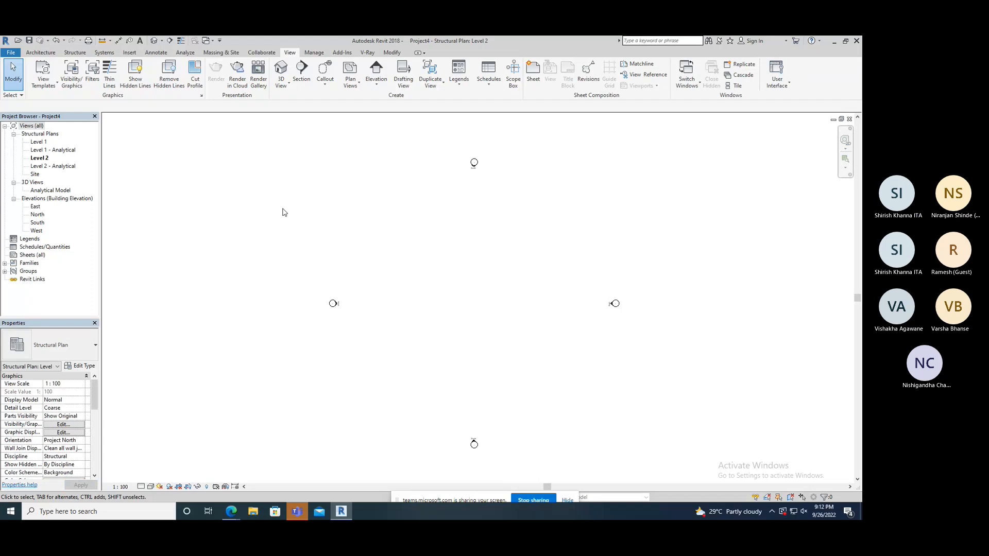
- Dock the Project Browser horizontally above the Level 2 drawing area
drag(66, 122, 329, 158)
mouse_move(416, 149)
mouse_down()
mouse_move(404, 156)
mouse_move(416, 130)
mouse_move(450, 117)
mouse_up()
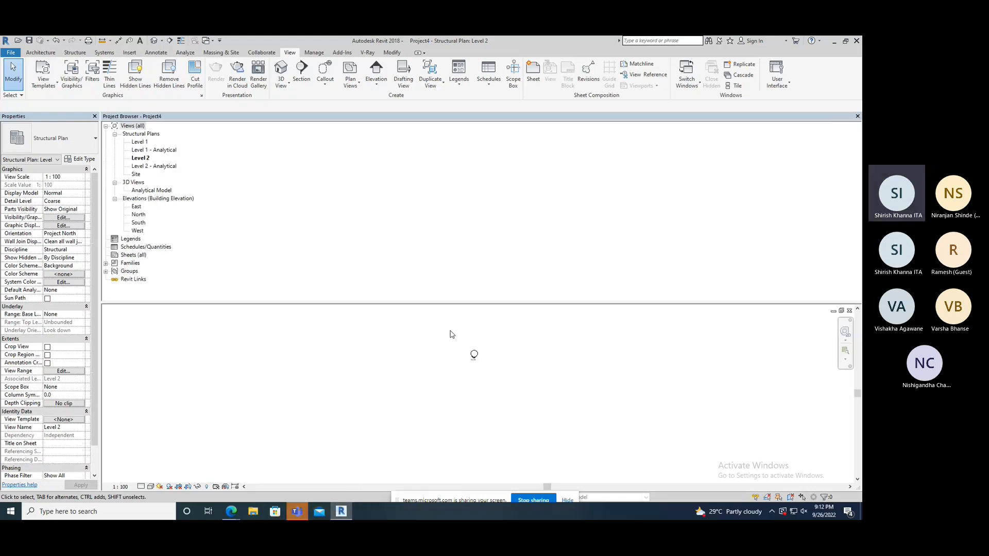
scroll(459, 375, up, 3)
middle_drag(447, 412, 436, 369)
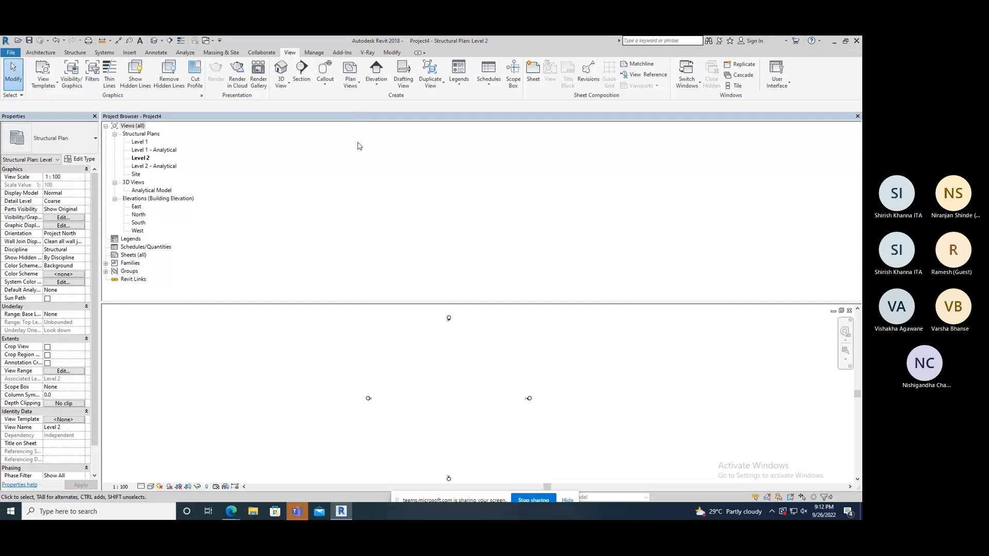
- Undock the Project Browser into a floating window and dock it beneath the Properties palette
drag(358, 143, 344, 150)
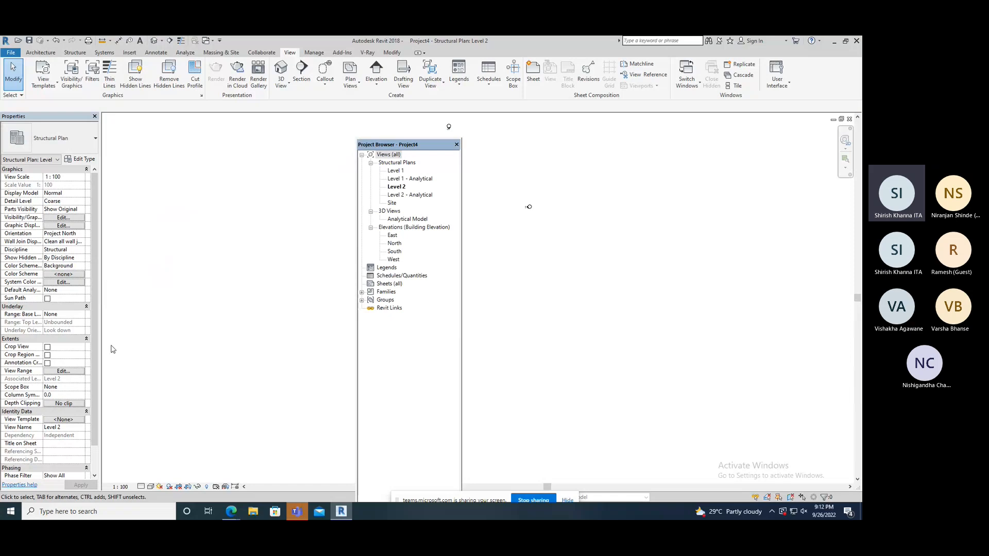
drag(49, 415, 47, 489)
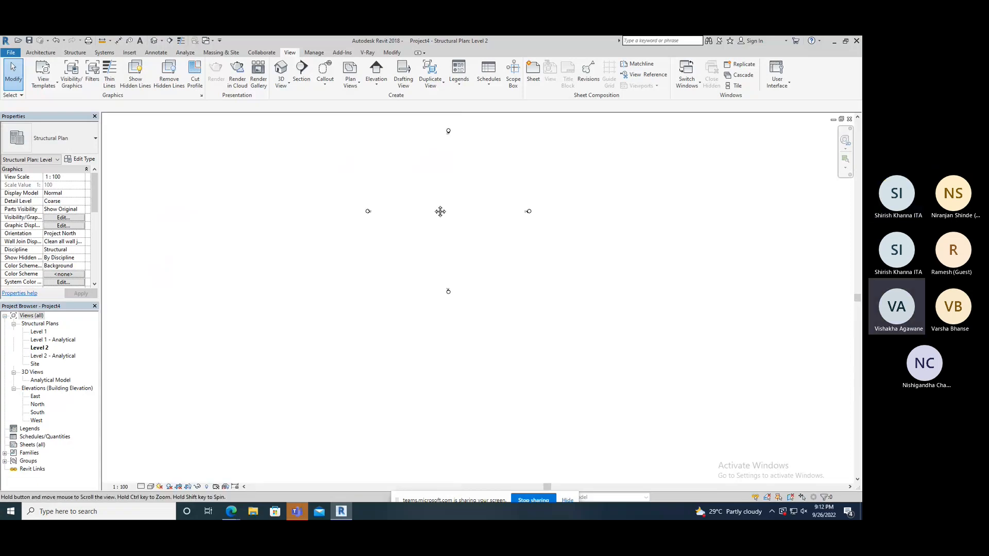
middle_drag(439, 211, 406, 268)
scroll(413, 289, up, 2)
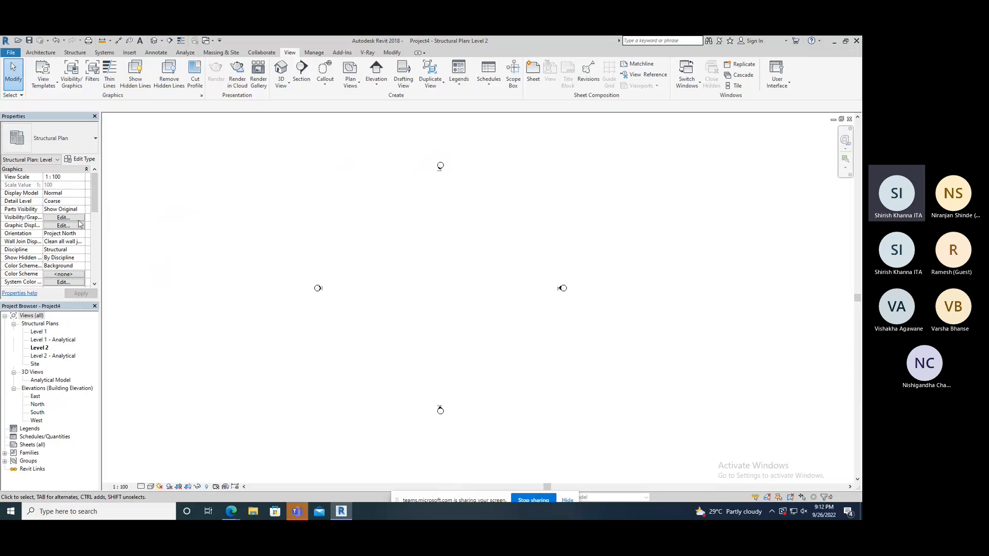
- Hide both the Properties palette and the Project Browser docked beneath it
click(94, 117)
click(95, 117)
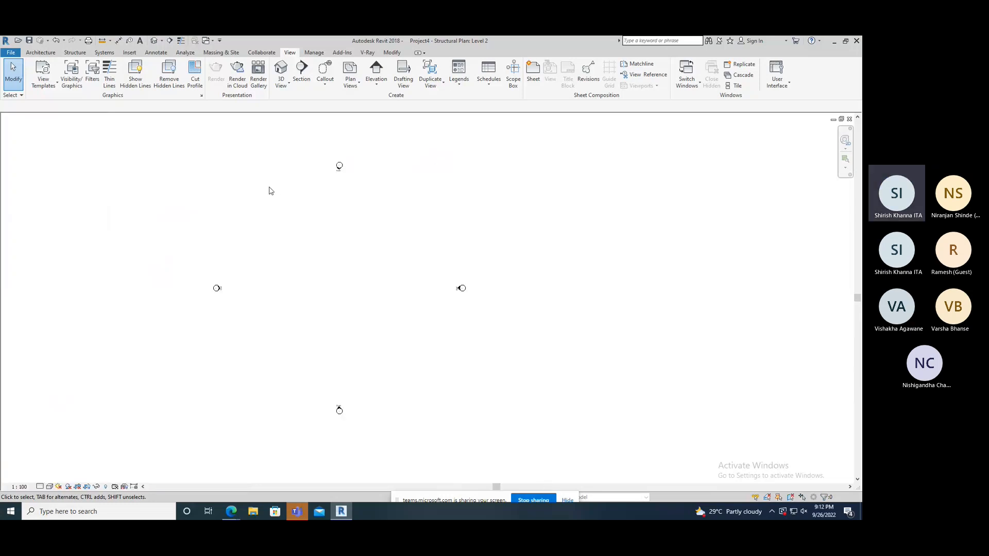
- Show the Project Browser and the Properties palette again from the drawing area's context options
right_click(129, 169)
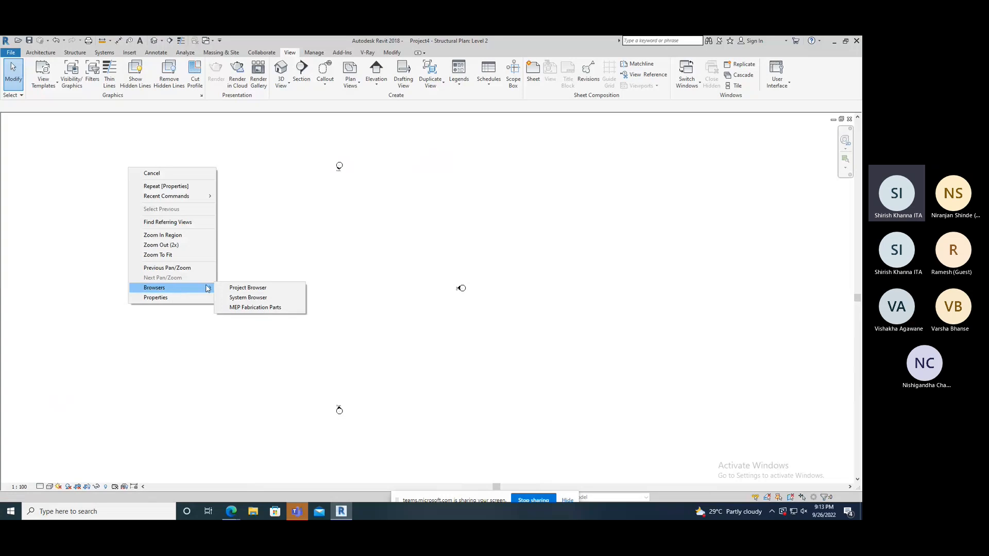
click(234, 288)
right_click(198, 209)
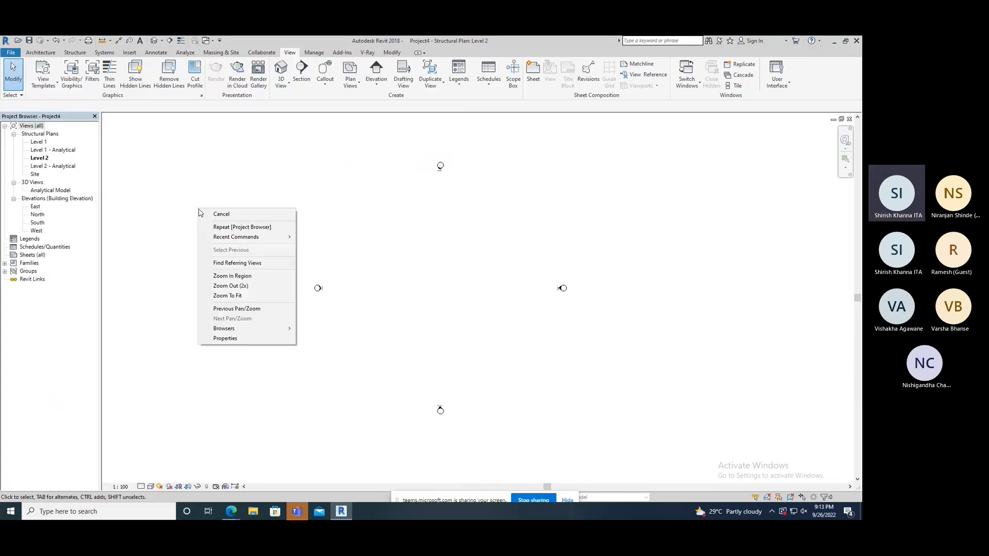
click(225, 338)
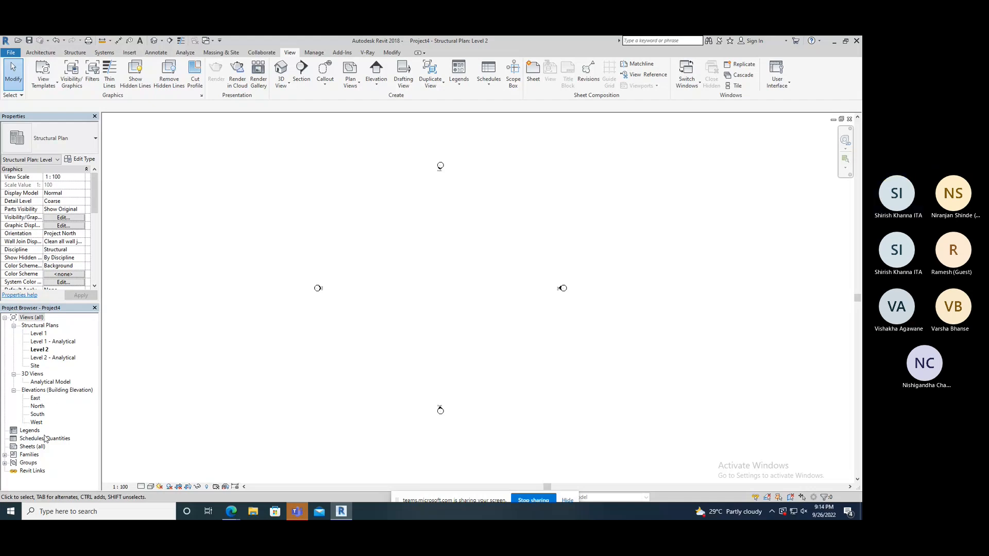
- Open the East elevation and add a new level 2950 above Level 2, ending in line with the existing level heads
double_click(35, 399)
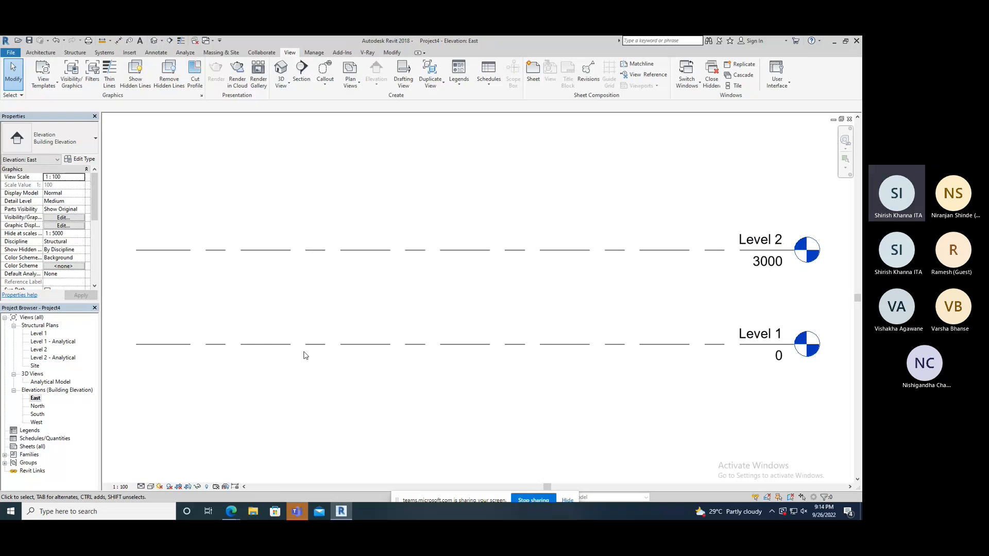
scroll(306, 355, down, 2)
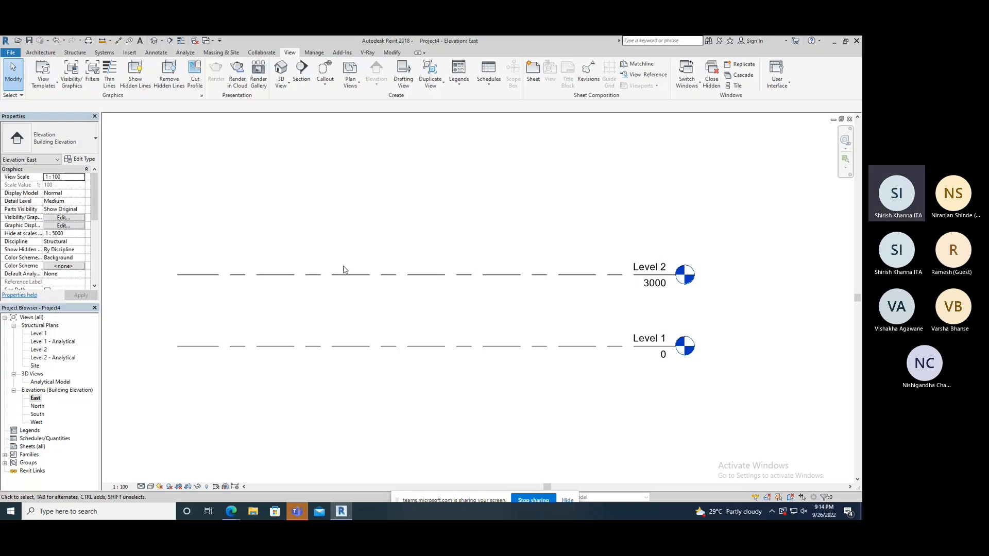
click(45, 54)
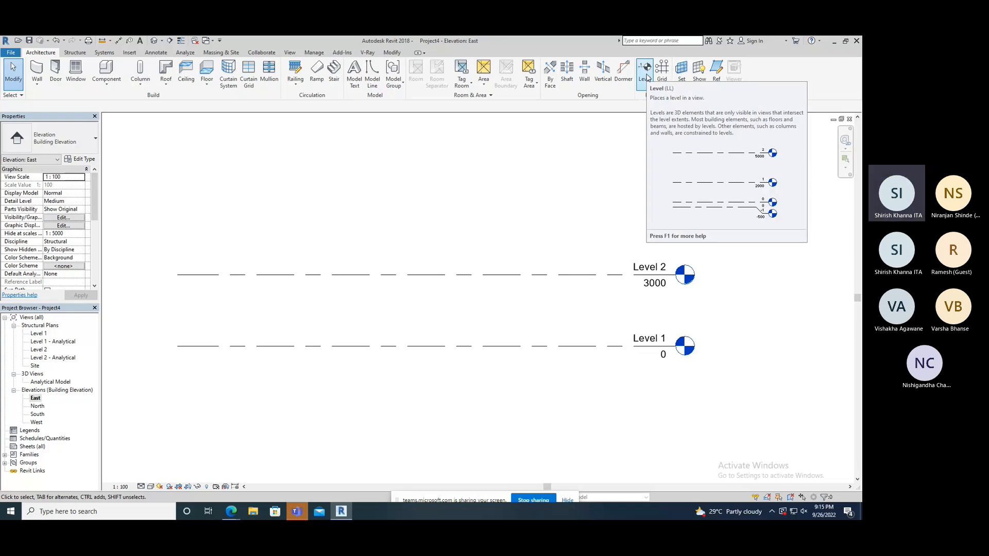
click(646, 73)
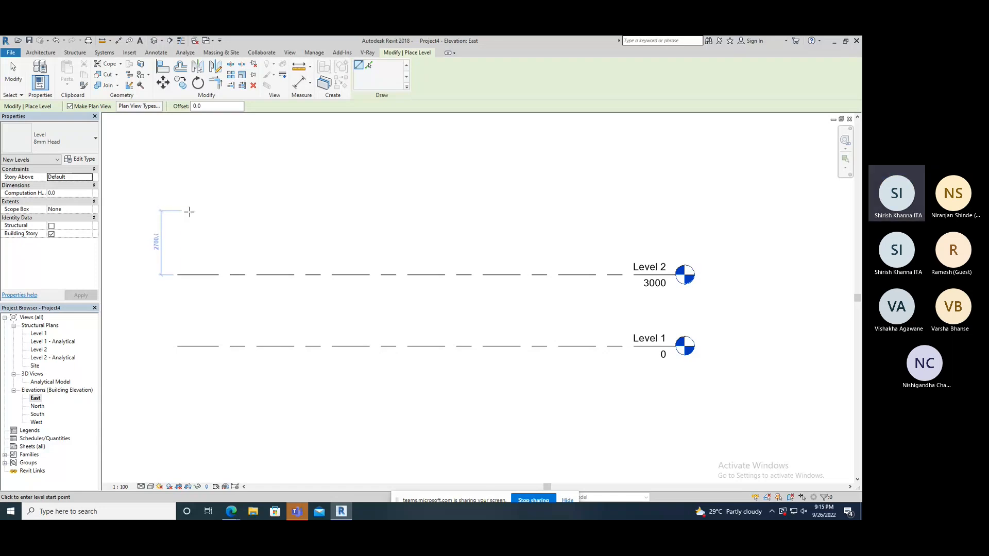
text(2950)
key(Return)
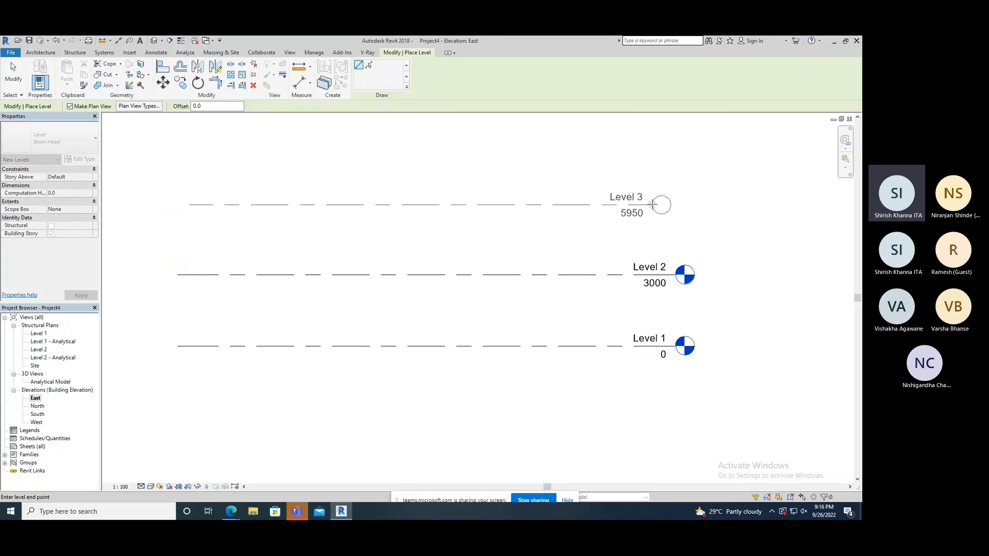
click(680, 204)
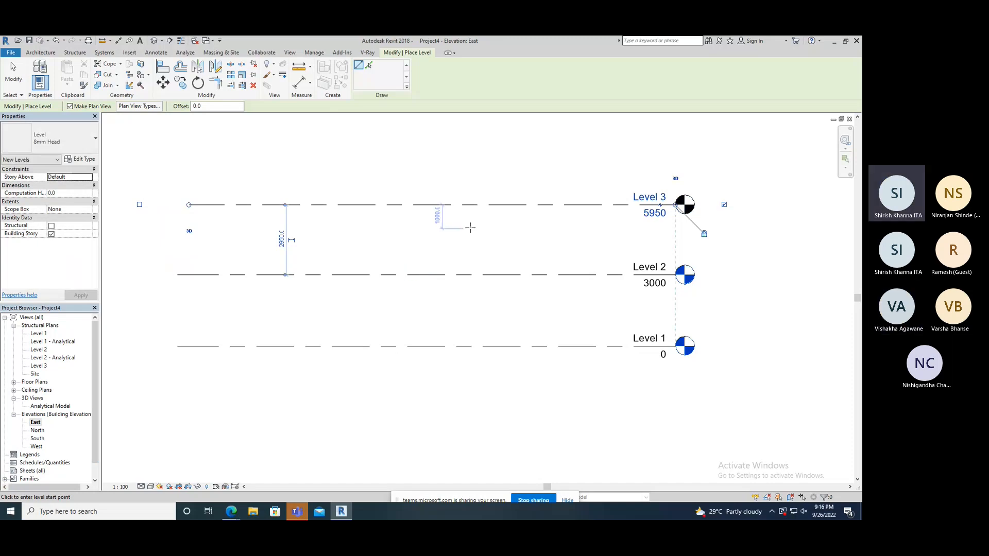
right_click(384, 173)
click(397, 177)
right_click(385, 161)
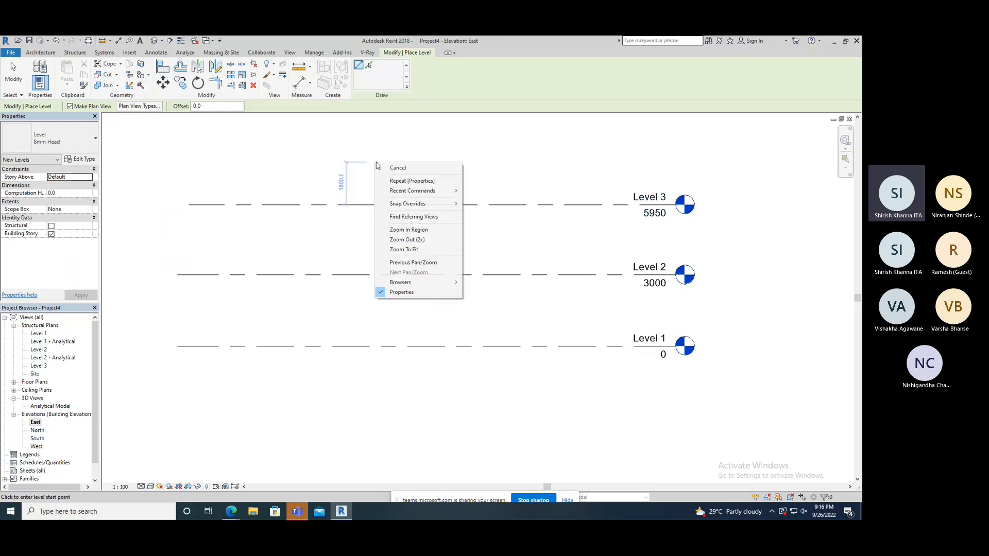
click(394, 165)
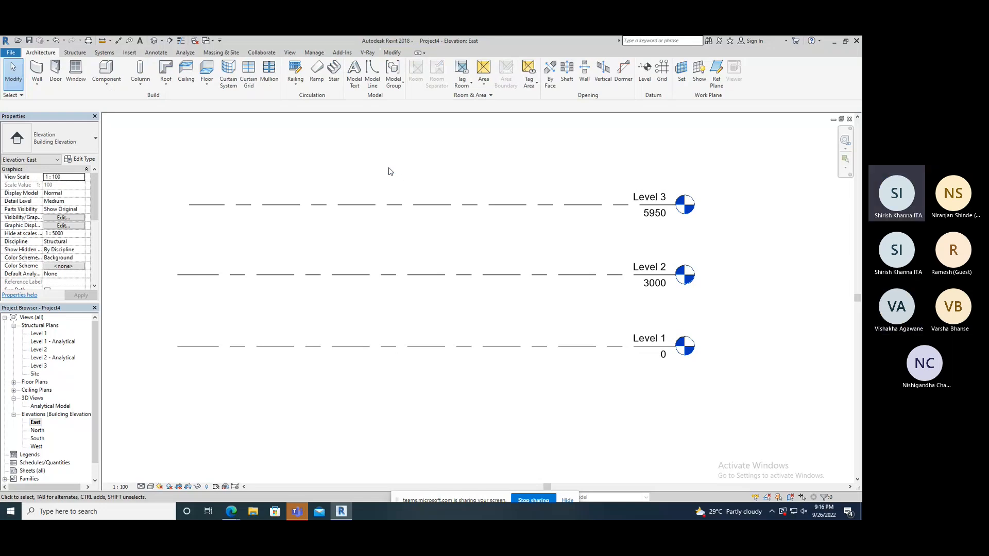
right_click(311, 160)
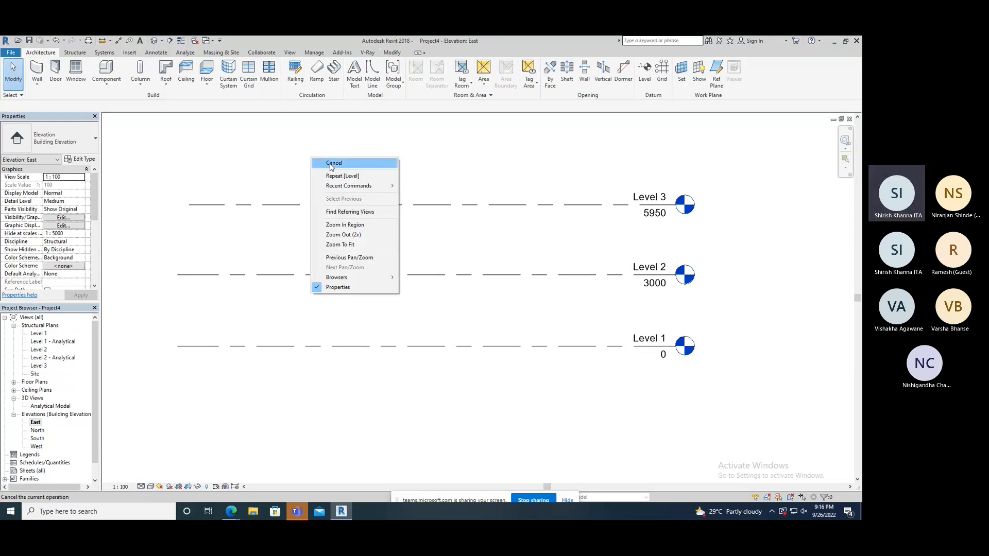
click(332, 164)
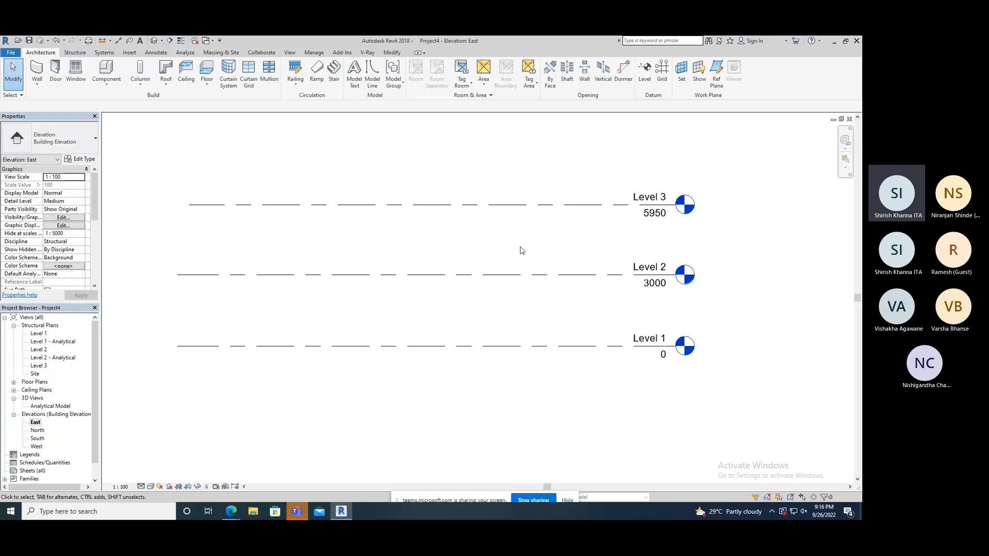
- Set the distance from Level 1 up to Level 2 to 4000
click(399, 276)
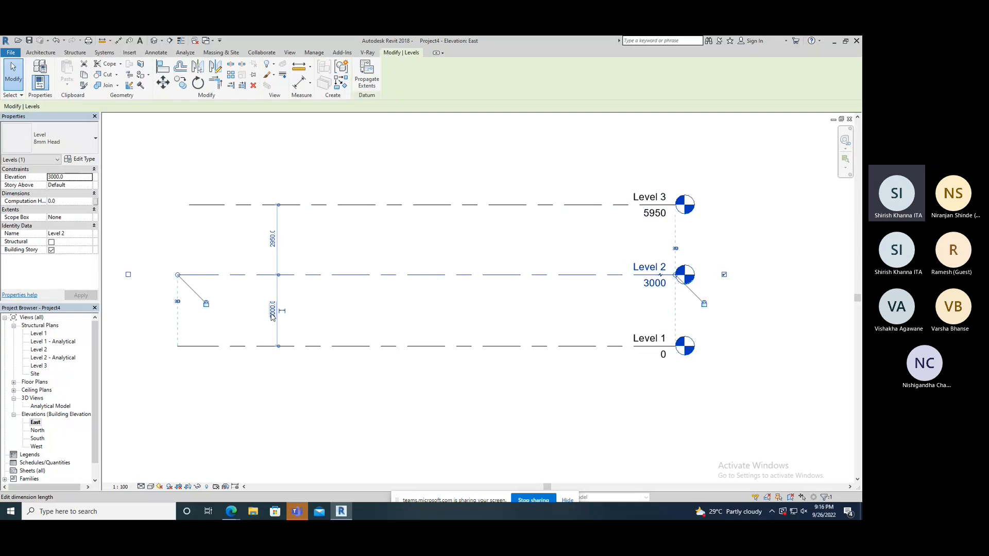
click(273, 311)
text(400)
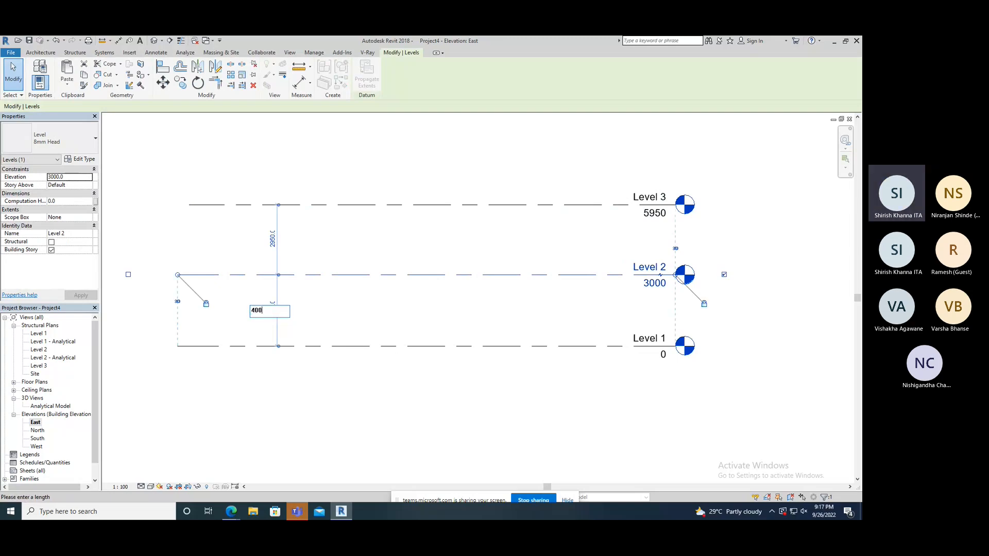
text(0)
key(Return)
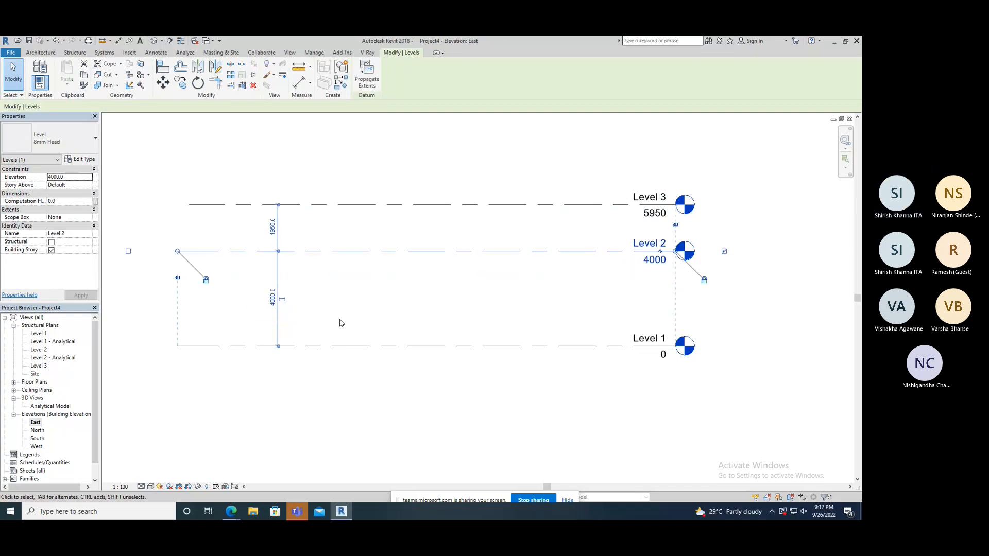
- Try a 4000 distance from the selected Level 2 to Level 3, and return Level 2 to 4000 above Level 1
click(273, 234)
text(4000)
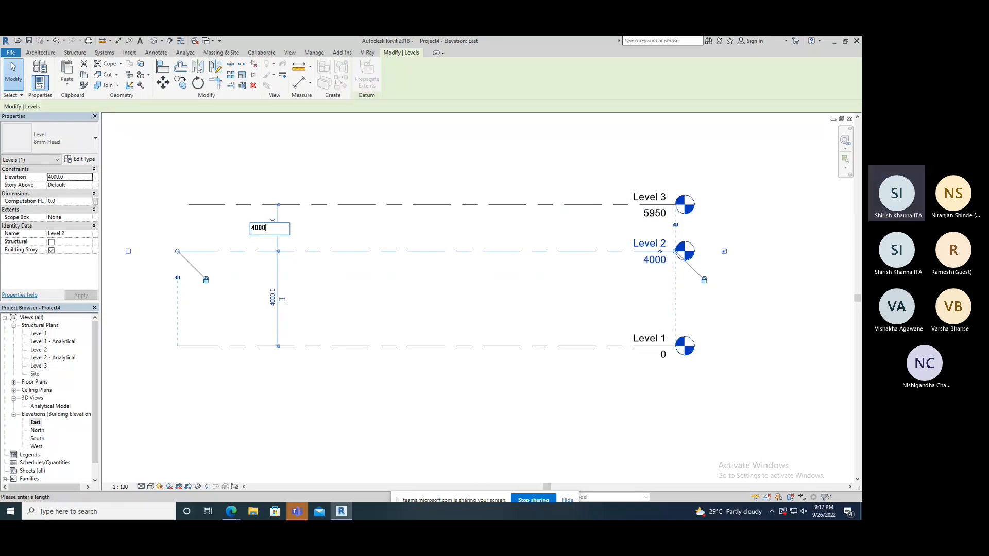
key(Return)
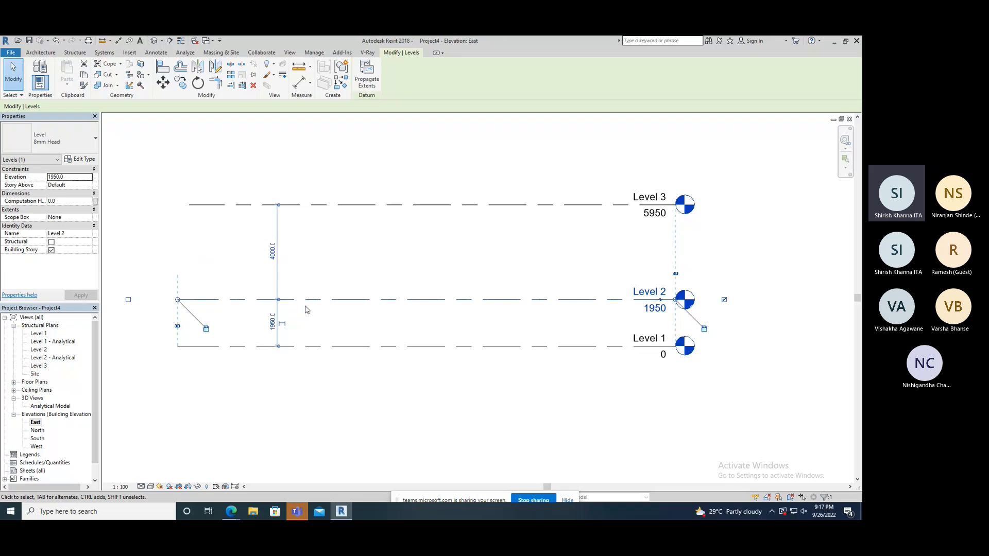
click(272, 322)
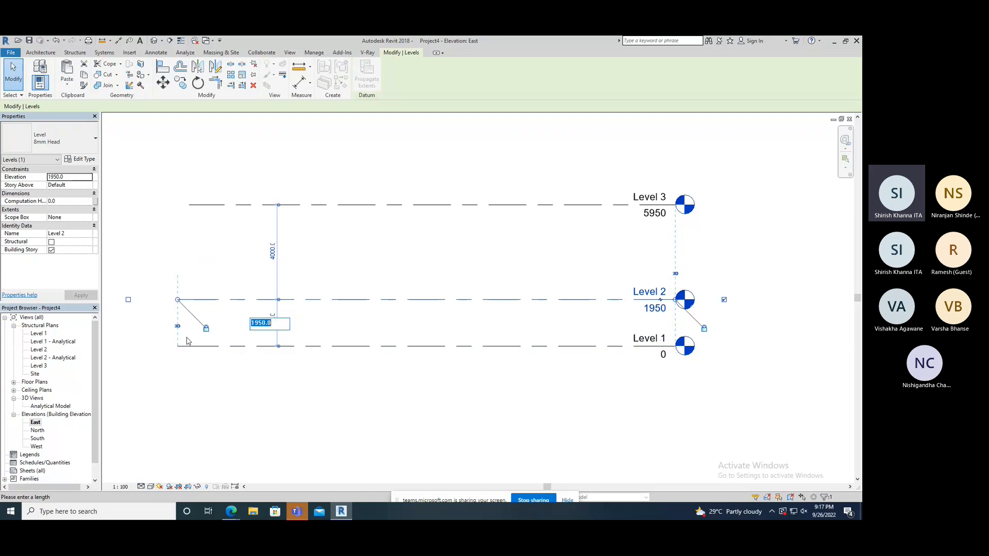
text(4000)
key(Return)
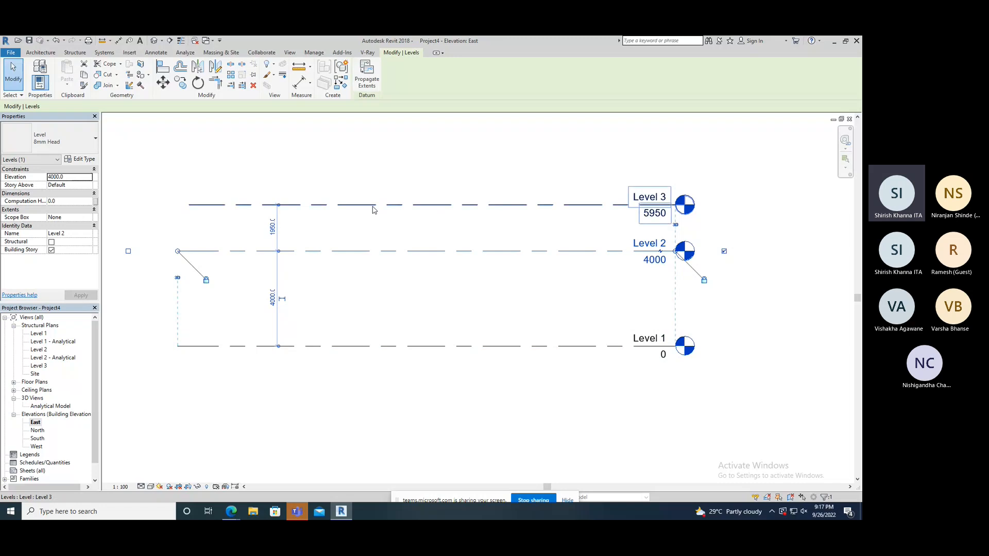
click(379, 161)
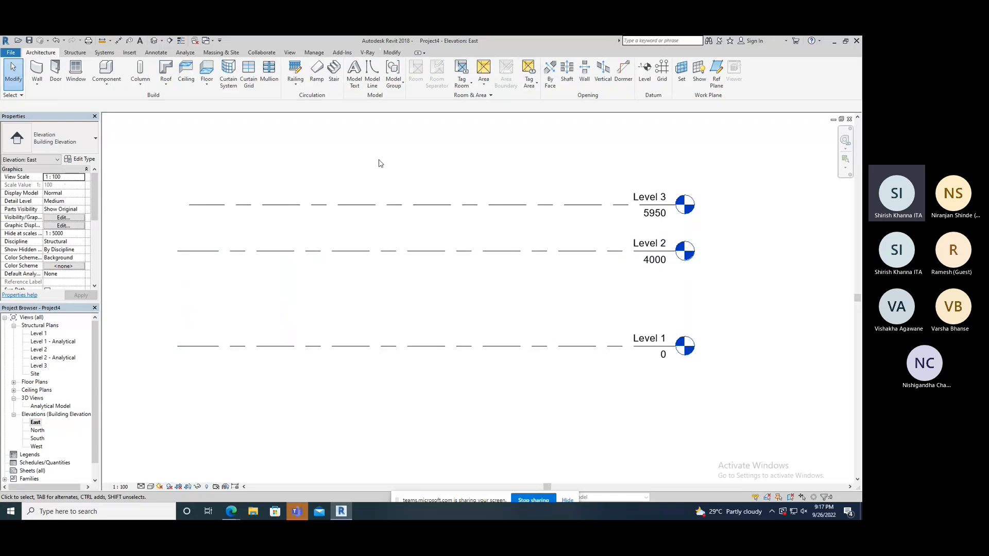
- Select Level 3 and set its distance above Level 2 to 4000
click(353, 204)
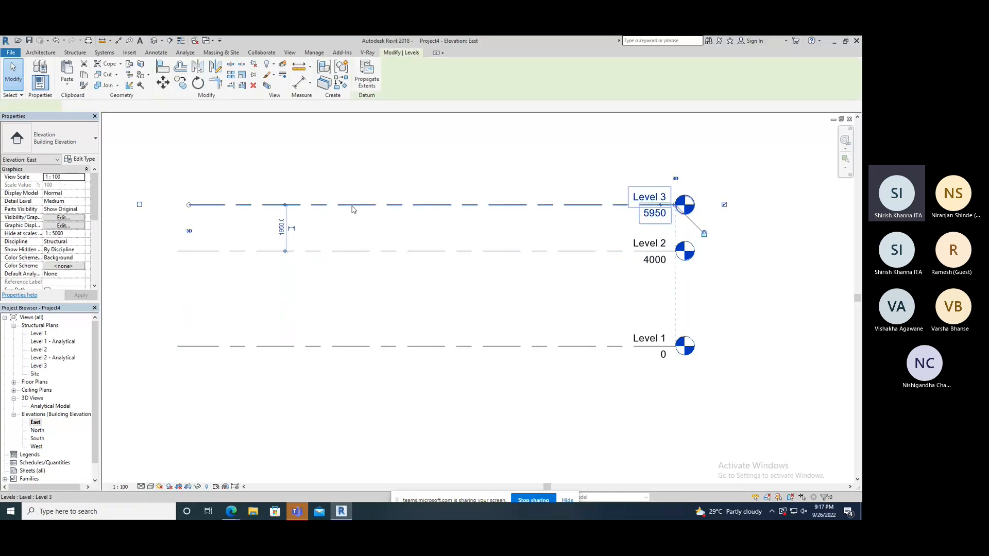
click(281, 228)
text(4000)
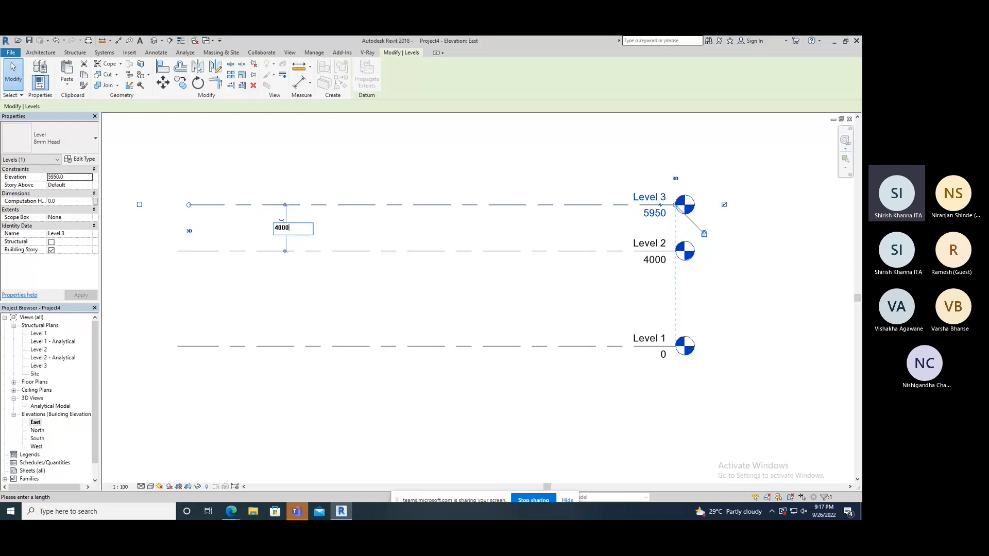
key(Return)
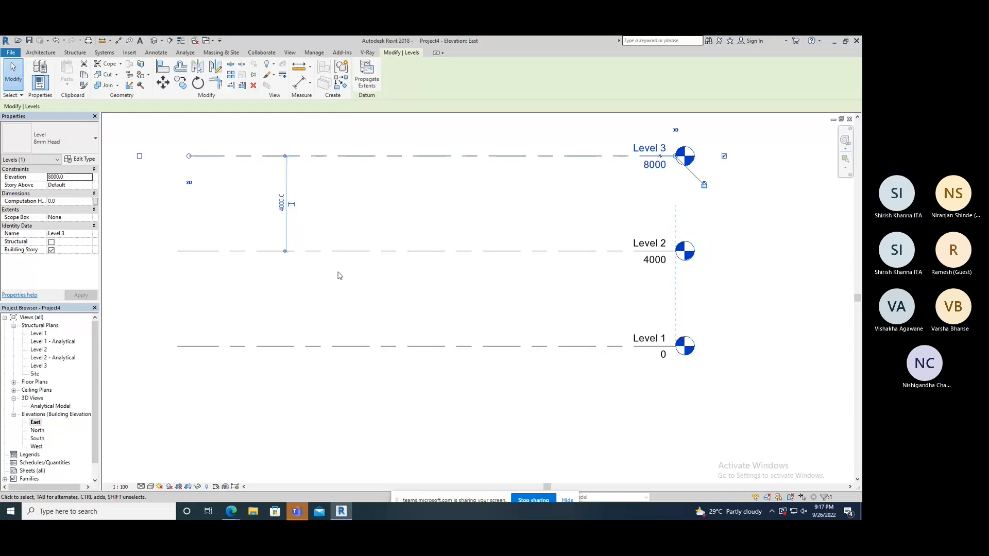
scroll(338, 273, down, 1)
click(343, 374)
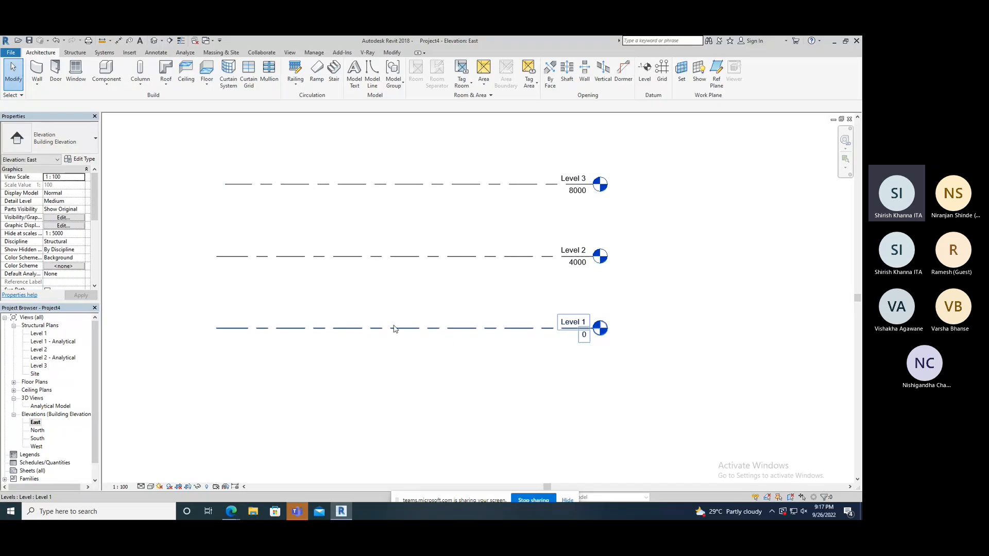
- Add a level 450 above Level 1, extending its line past the other level heads
click(644, 74)
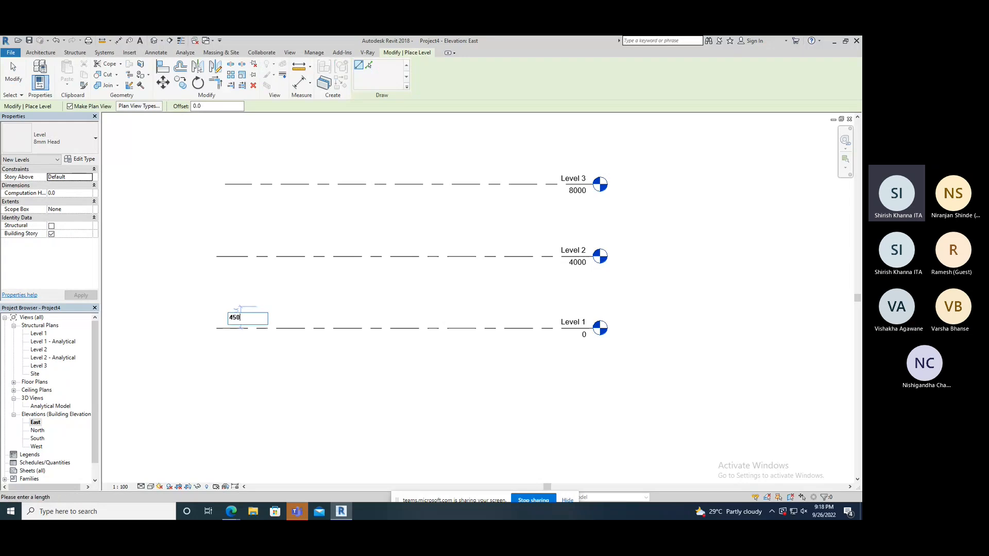
click(263, 307)
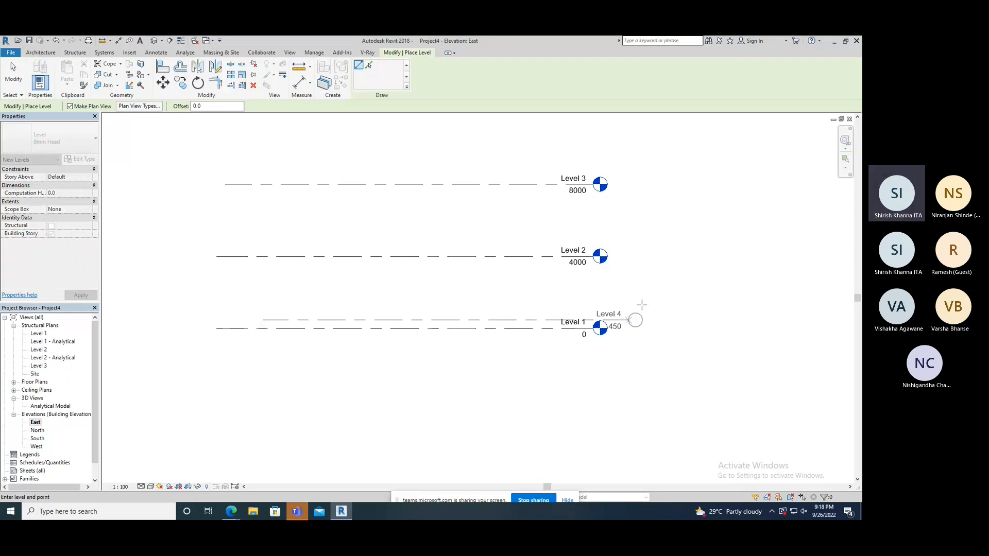
click(673, 319)
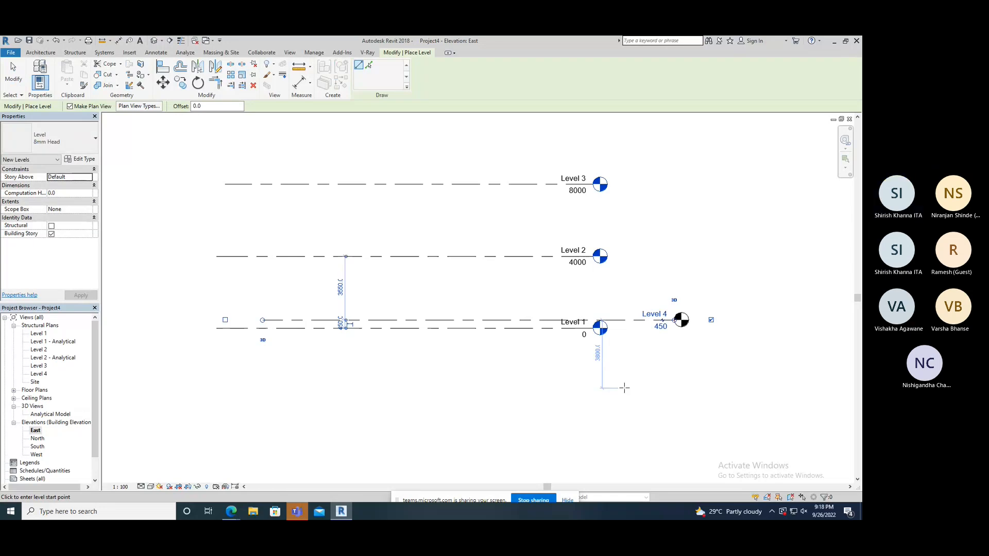
right_click(624, 388)
click(644, 256)
right_click(568, 380)
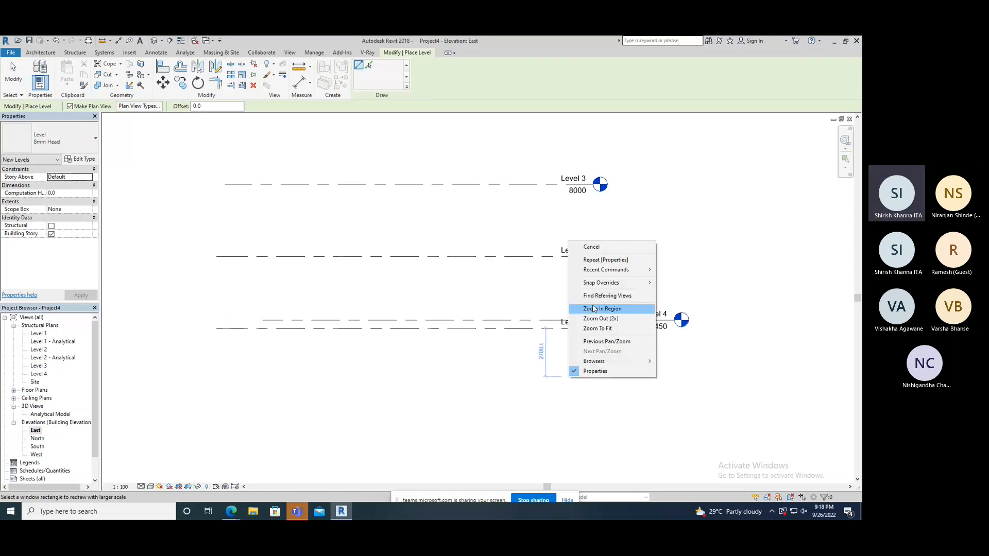
click(591, 247)
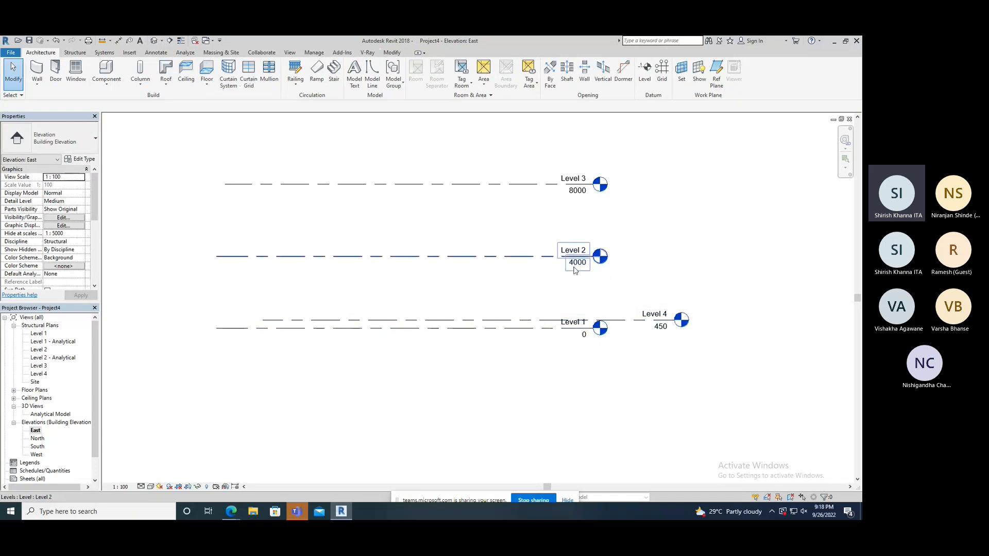
- Rename Level 1 to 01-GF together with its corresponding plan view
scroll(592, 337, up, 1)
scroll(591, 337, up, 2)
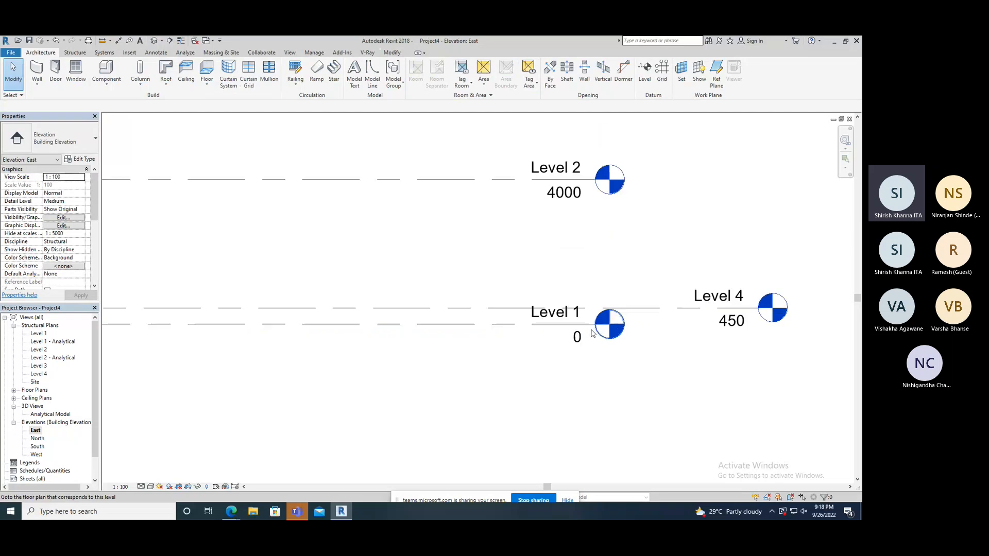
double_click(557, 316)
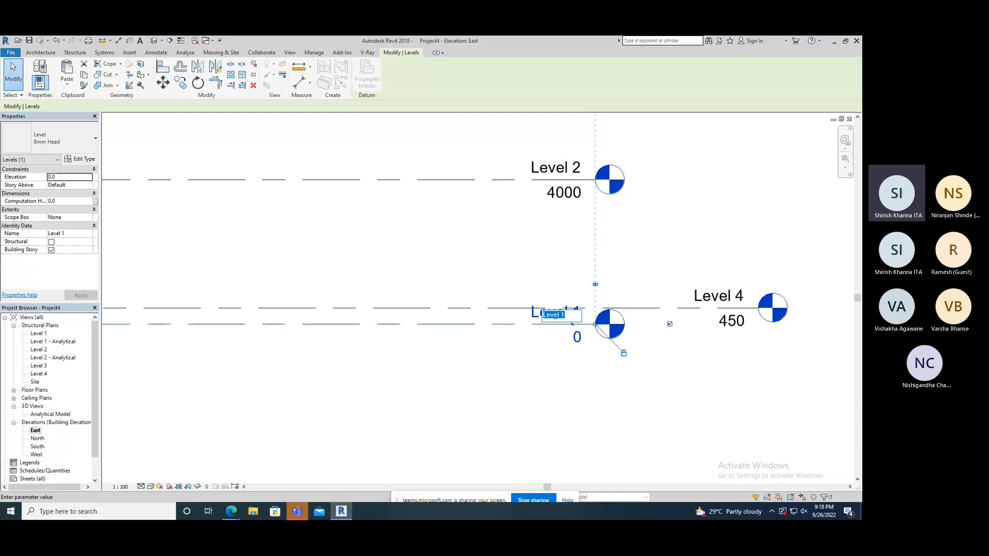
text(01-)
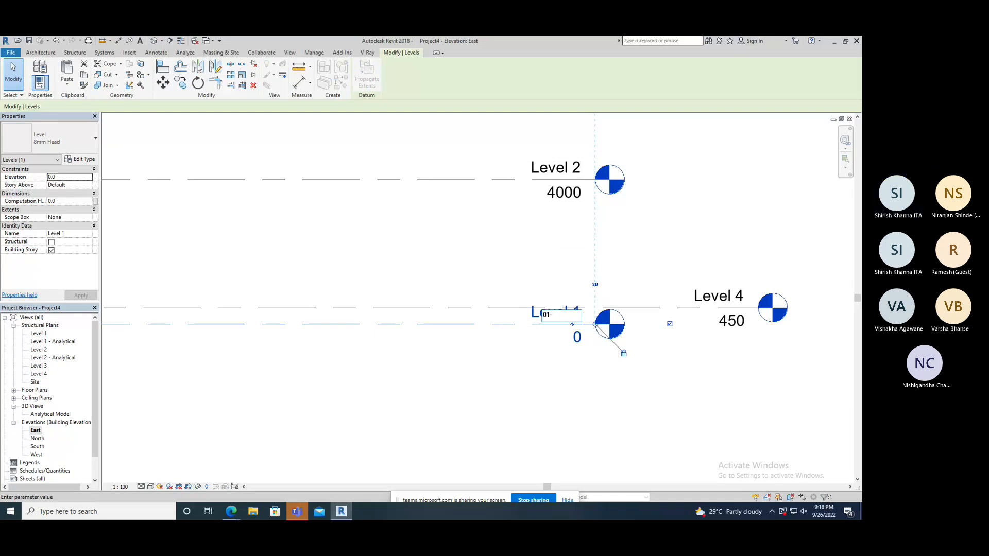
text(GF)
key(Return)
click(448, 281)
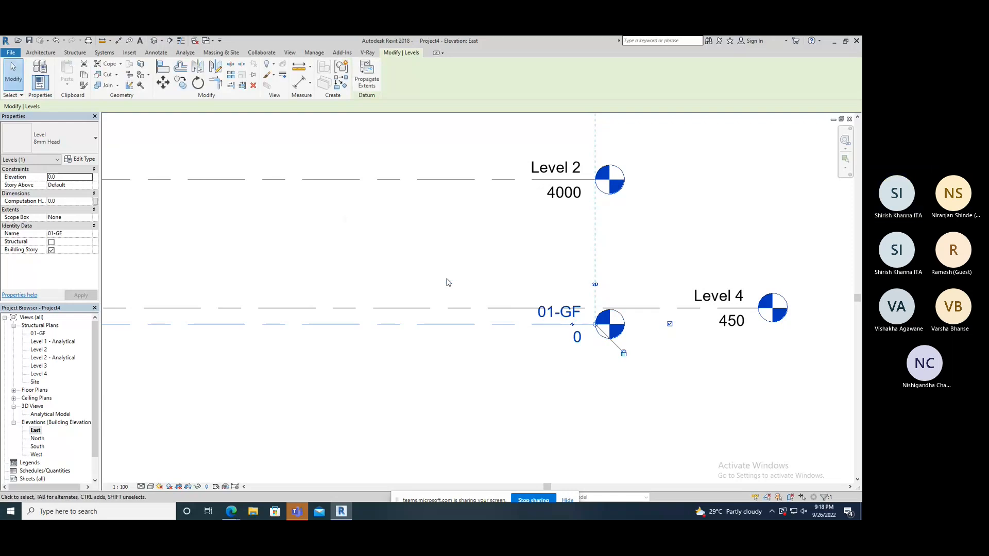
- Rename Level 4 to 02-PL together with its corresponding plan view
click(731, 308)
click(724, 298)
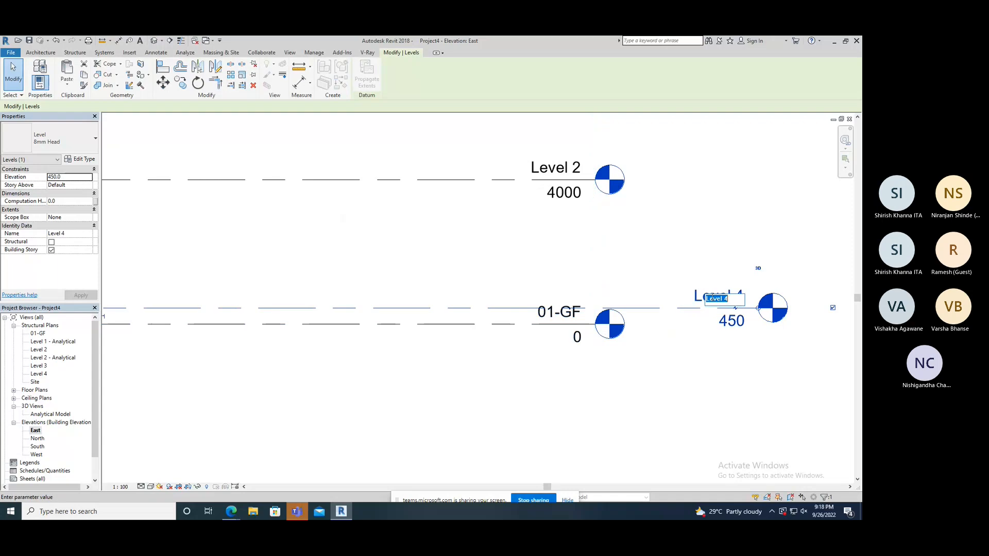
text(02-PL)
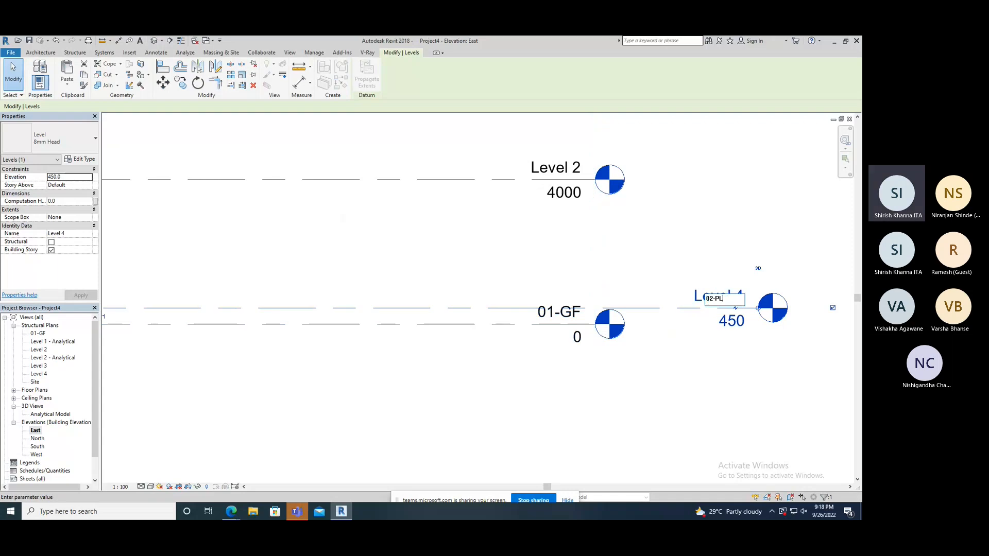
key(Return)
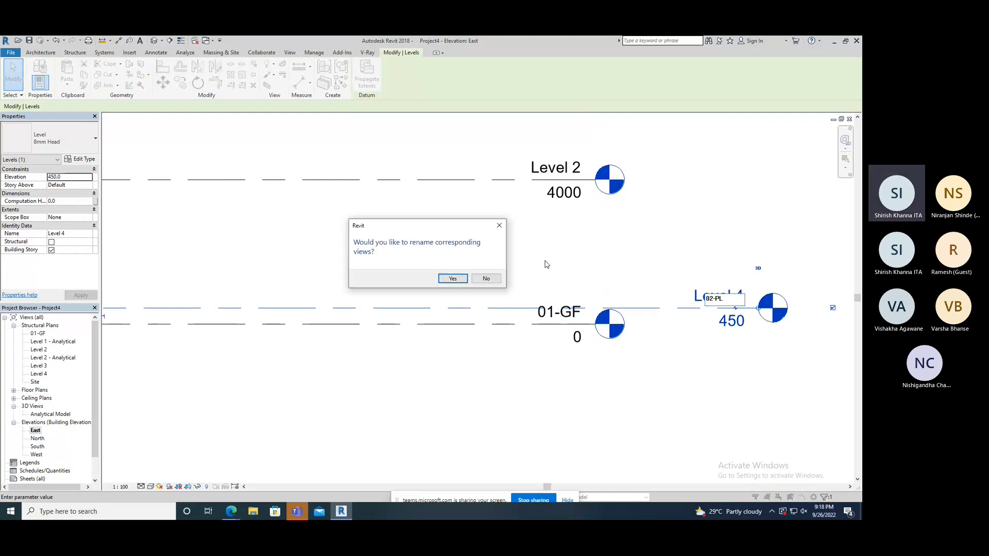
click(452, 278)
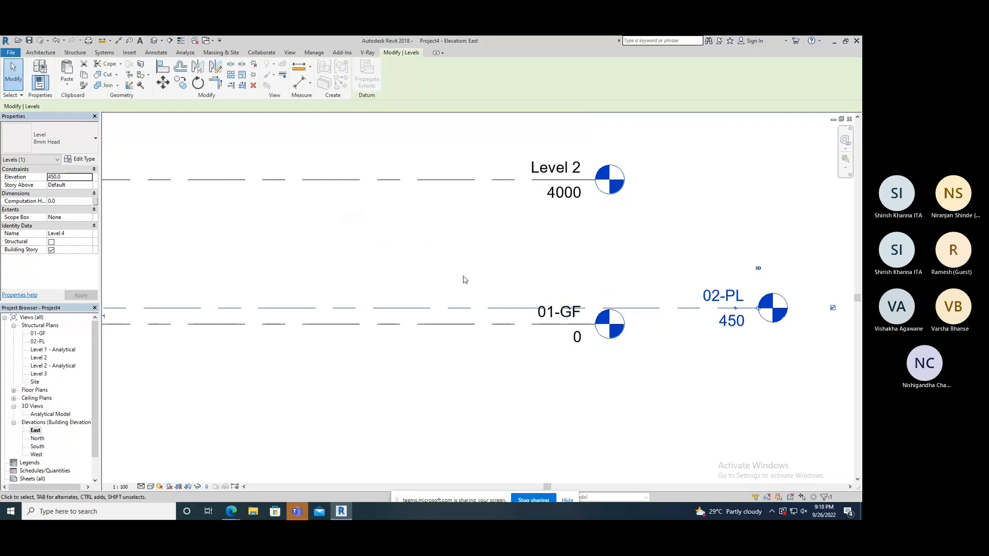
- Rename Level 2 to 03-FF and rename its corresponding views as well
double_click(564, 169)
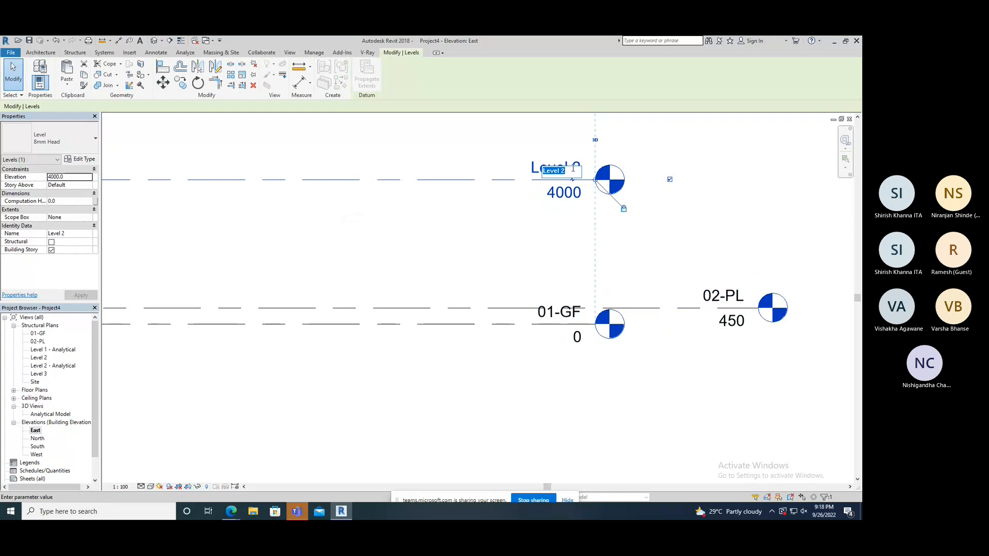
text(03)
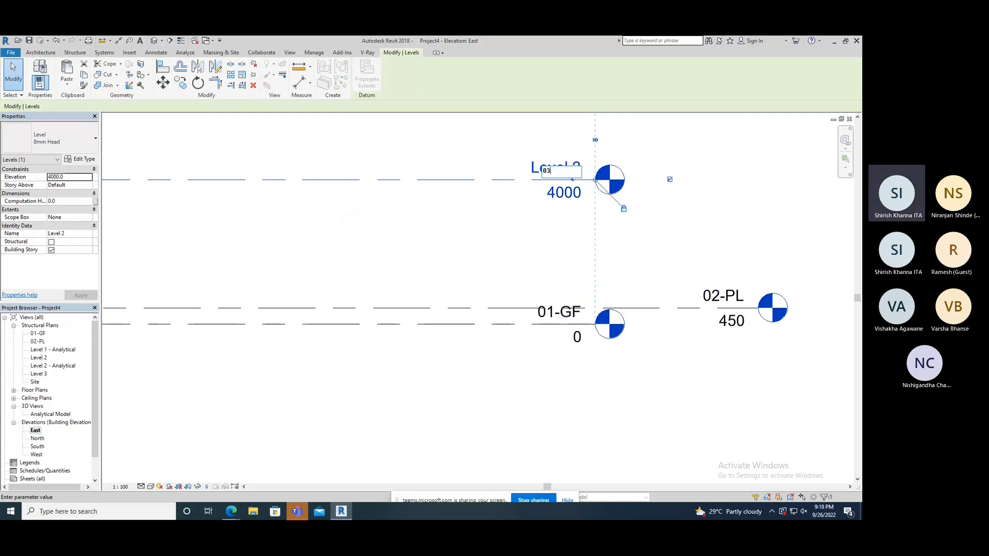
text(-FF)
key(Return)
click(443, 277)
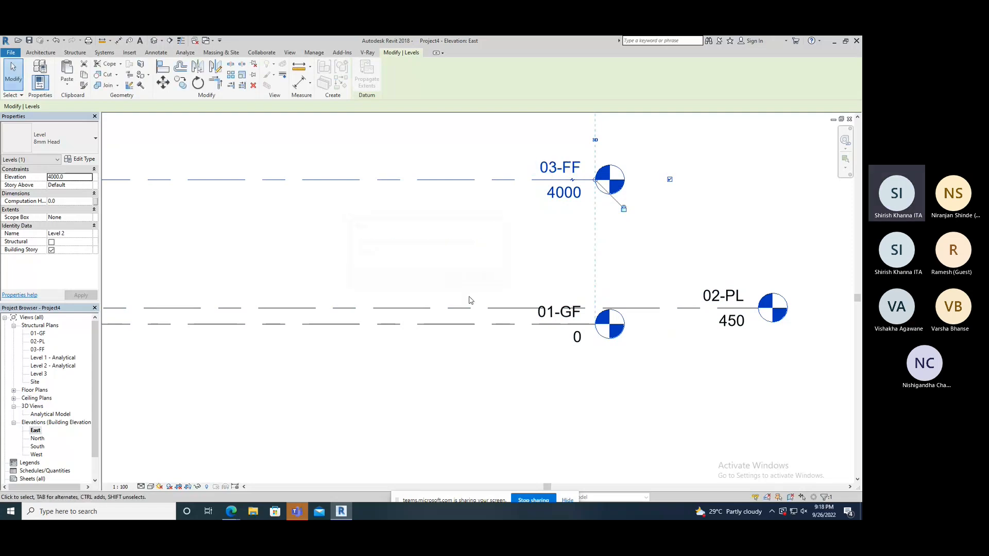
- Rename Level 3 to 04-RF, including its corresponding views
scroll(570, 269, down, 3)
scroll(567, 154, up, 2)
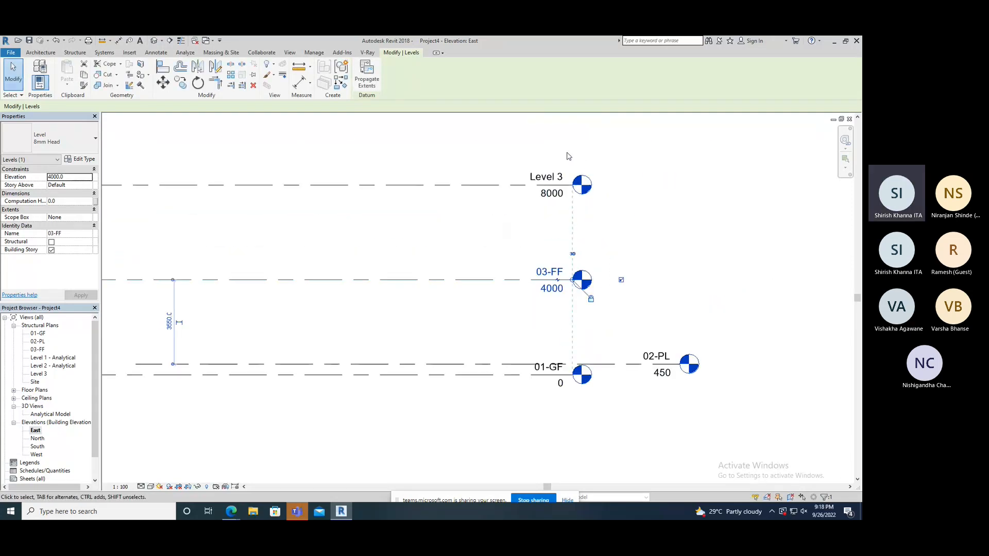
double_click(554, 178)
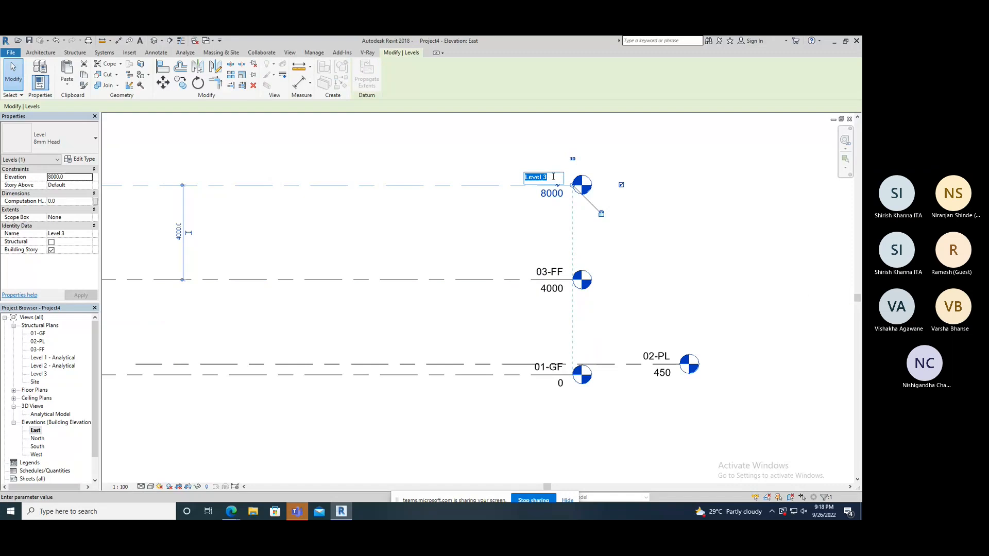
text(04)
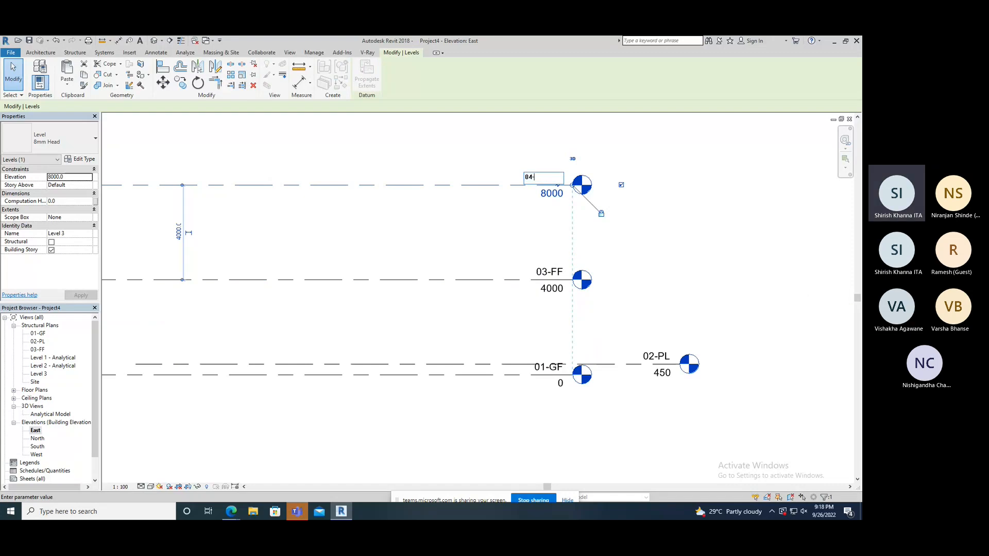
text(-RF)
key(Return)
click(453, 281)
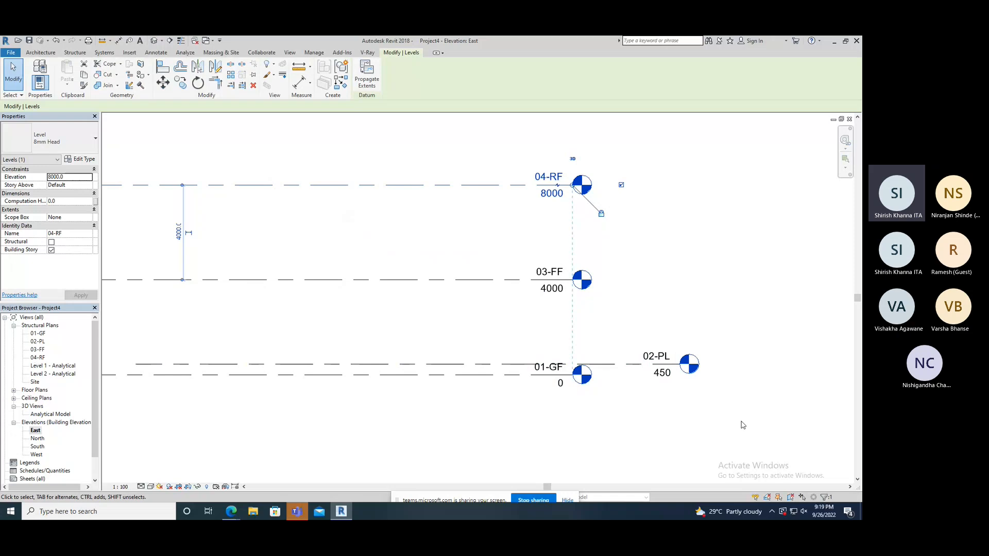
- Inspect the elevation values of levels 01-GF, 02-PL and 03-FF, and clear the selection
click(561, 383)
click(561, 384)
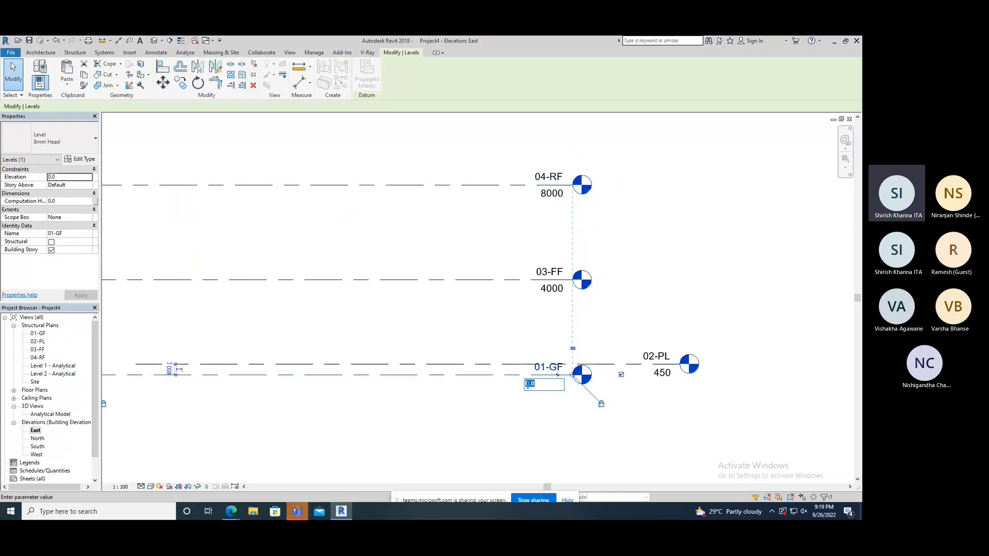
click(661, 375)
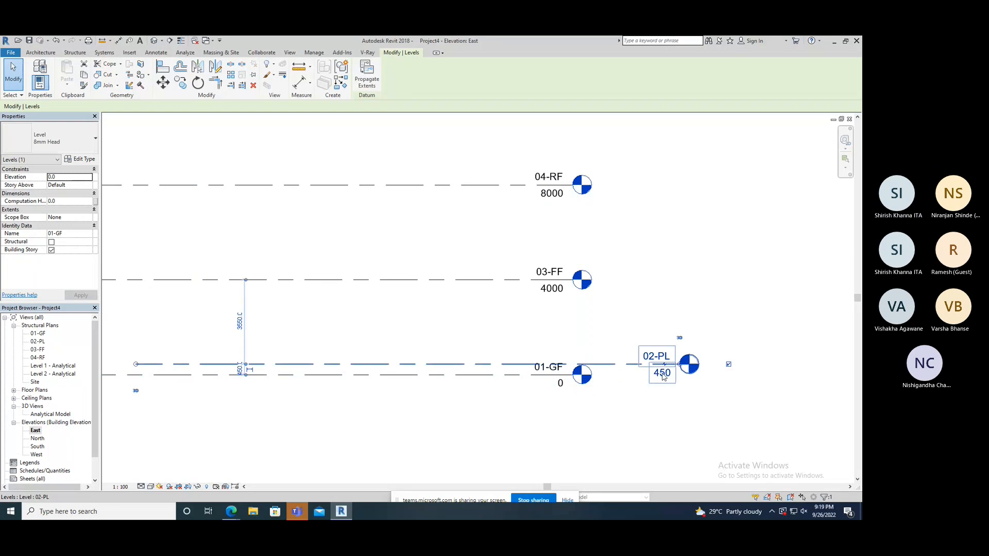
click(557, 291)
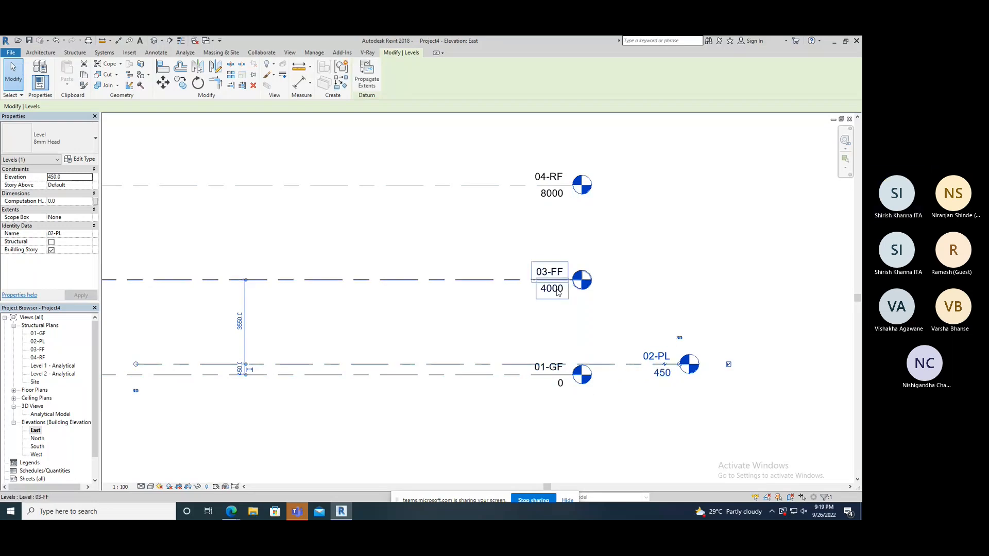
click(513, 399)
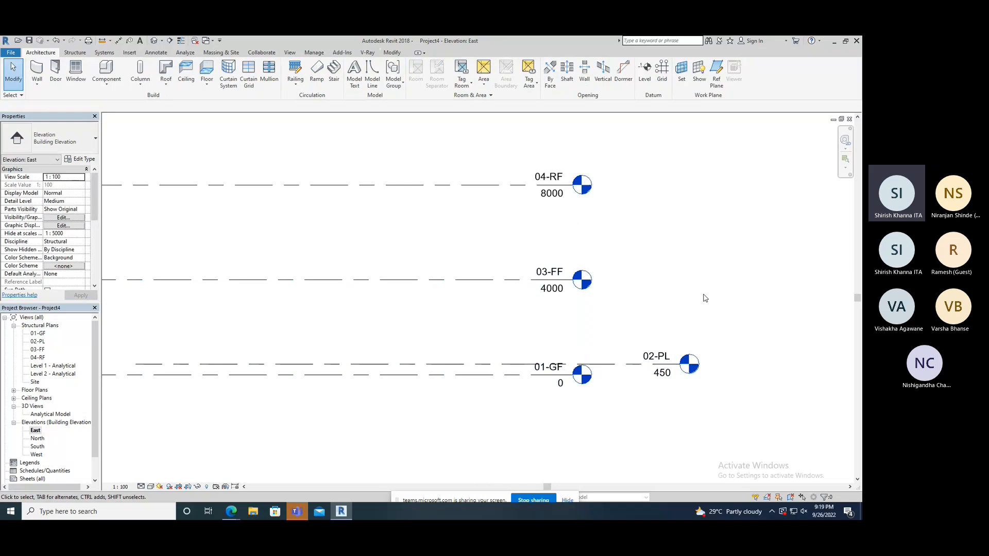
- Open the Project Units settings and examine the unit formats of the Structural discipline
key(u)
key(n)
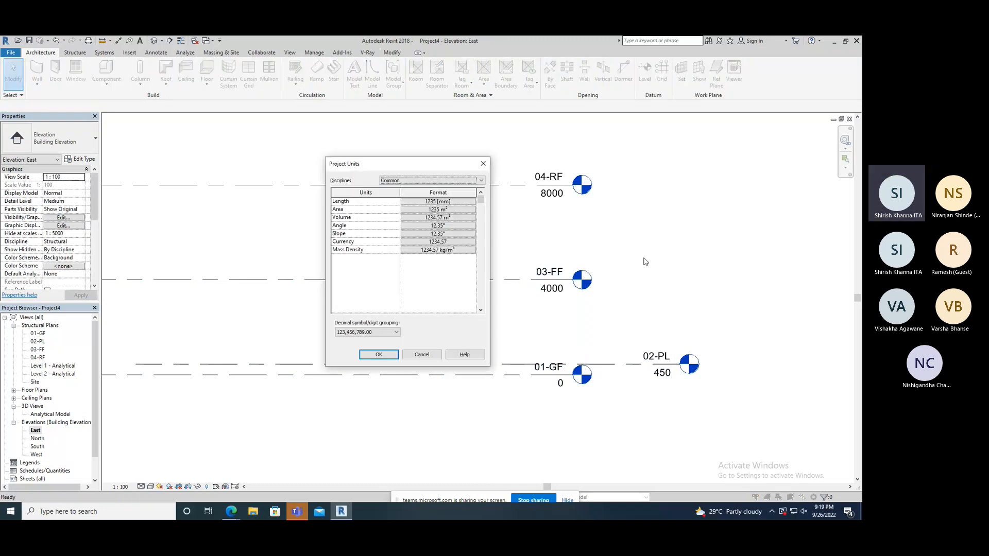
drag(367, 164, 393, 155)
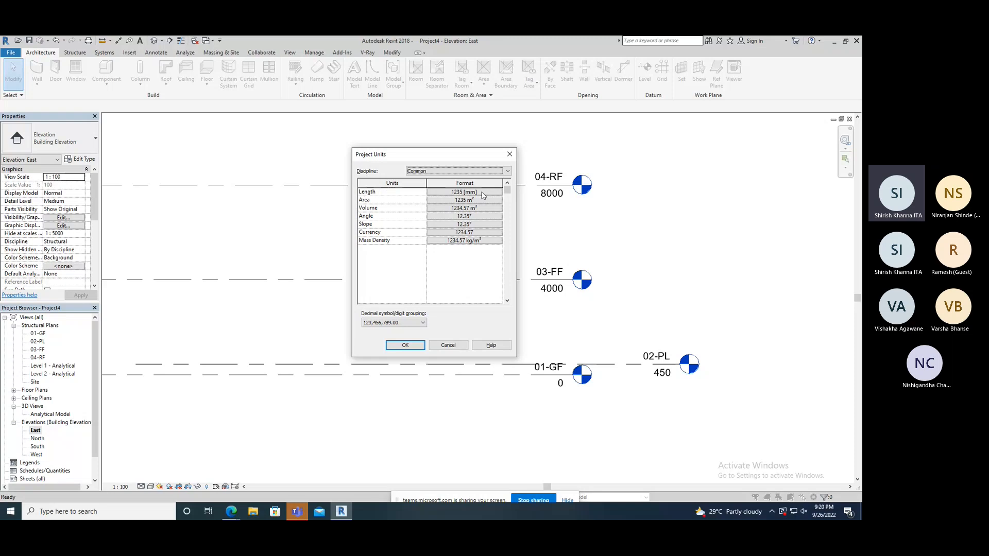
click(425, 171)
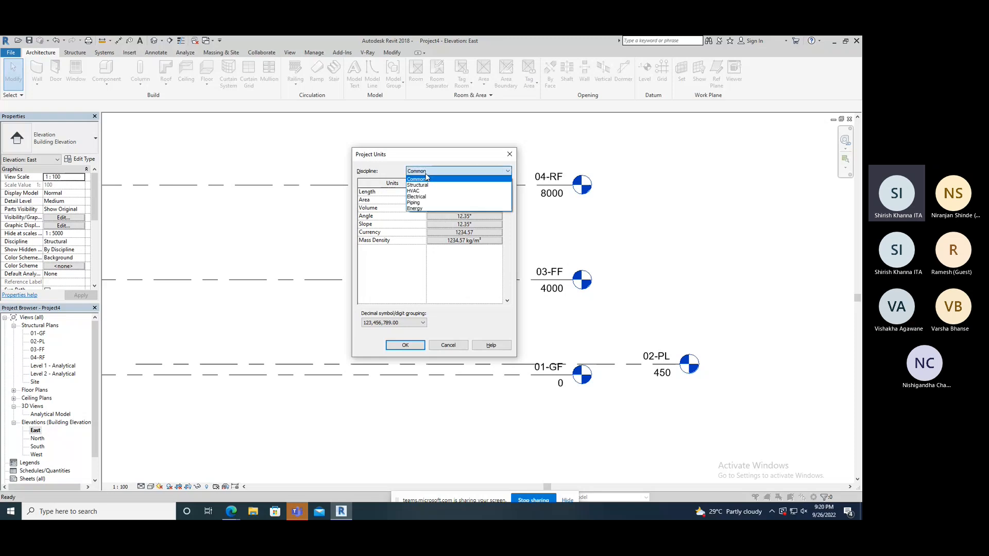
click(418, 185)
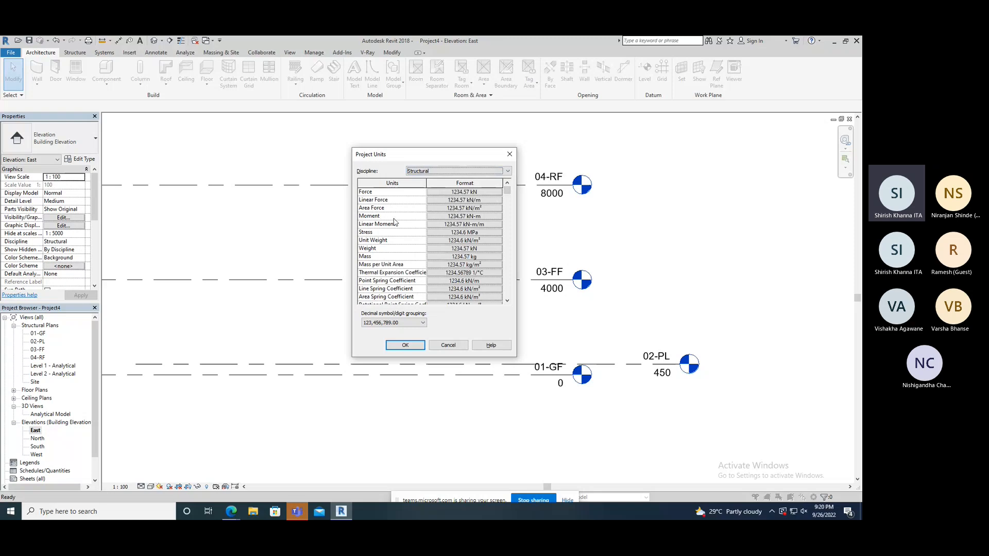
mouse_move(508, 191)
mouse_down()
mouse_move(509, 283)
mouse_move(513, 187)
mouse_up()
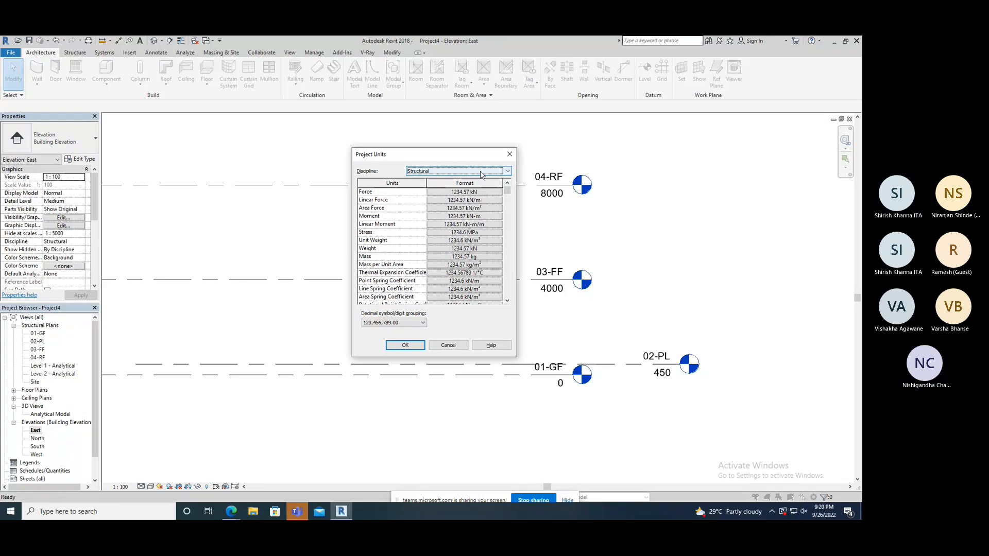
- Compare the unit formats of the Common, Structural and HVAC disciplines, ending on Common
click(481, 171)
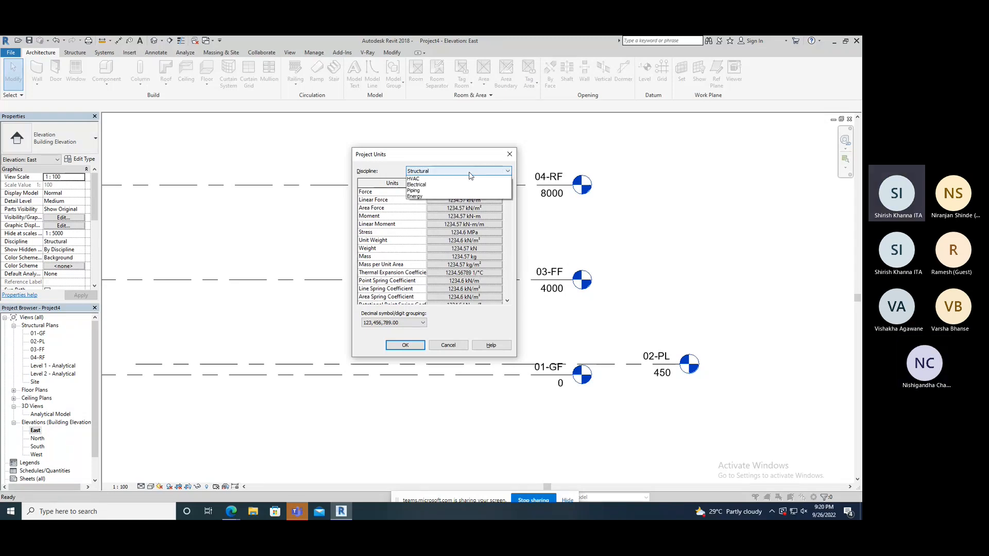
click(453, 179)
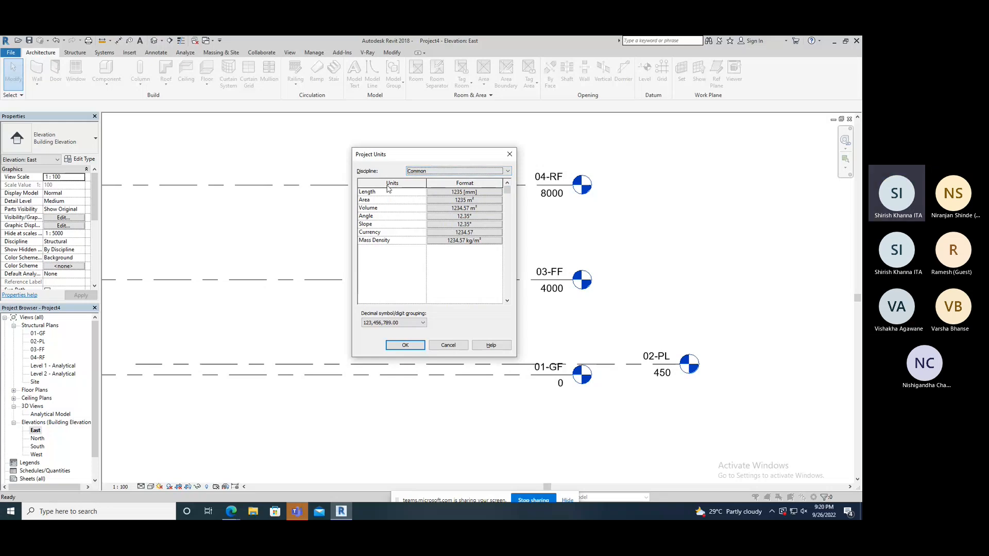
click(430, 175)
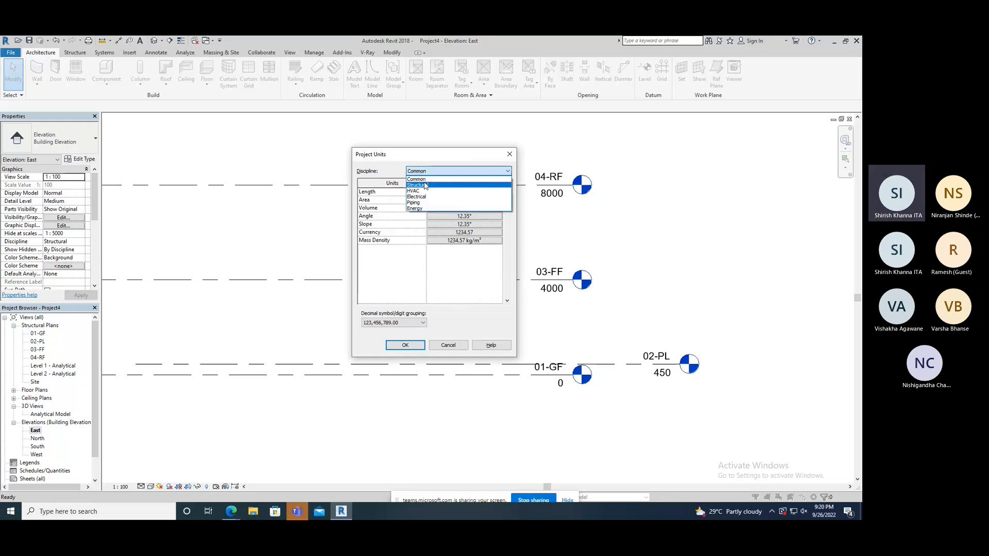
click(421, 185)
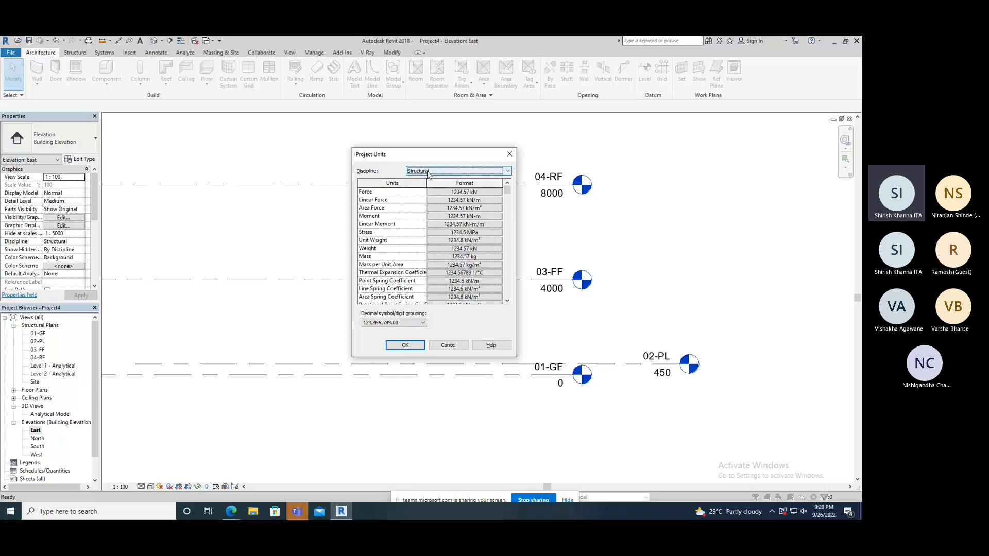
click(428, 173)
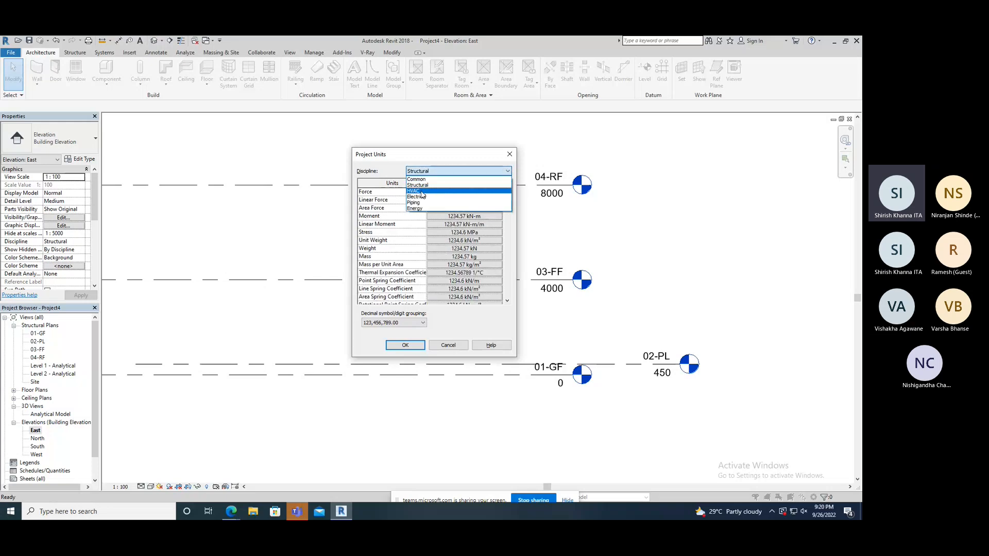
click(422, 192)
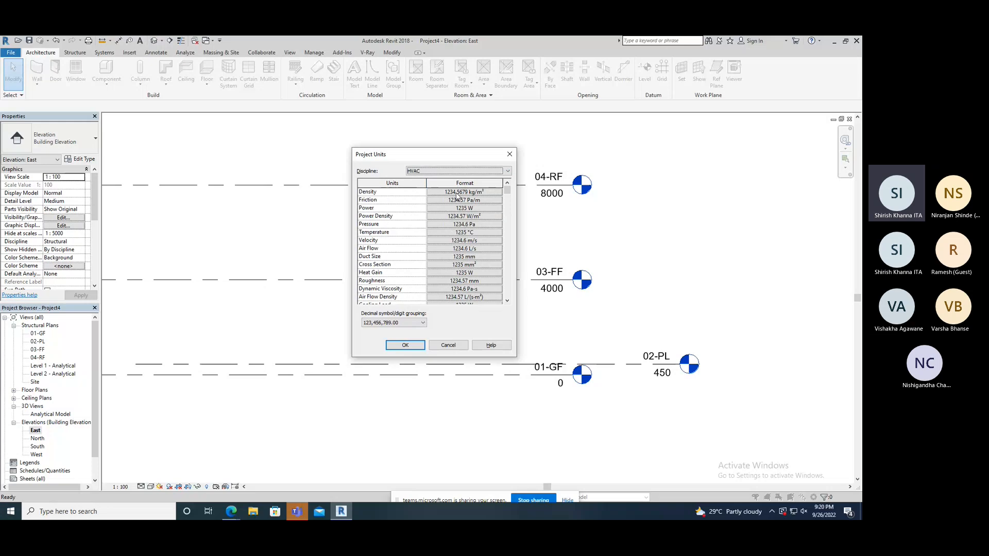
click(433, 171)
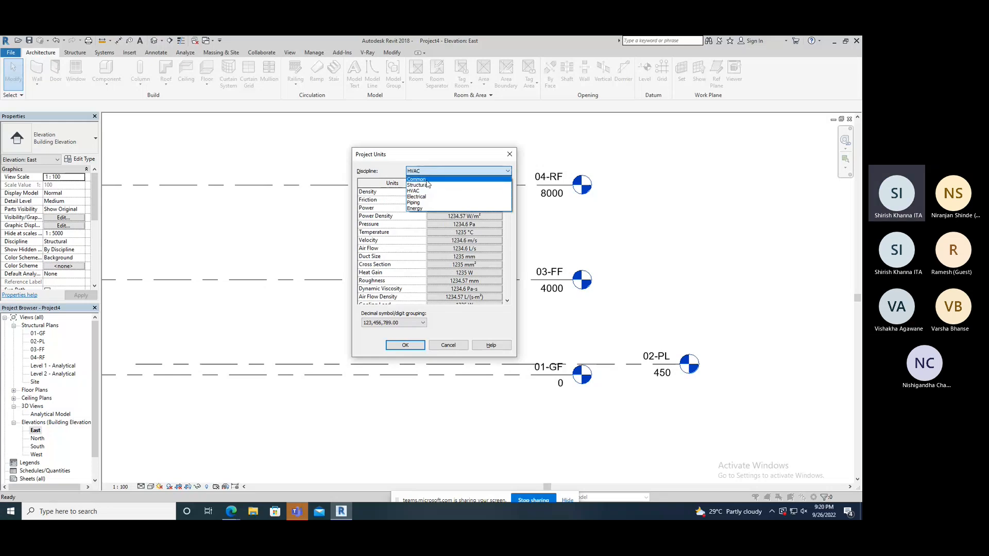
click(417, 179)
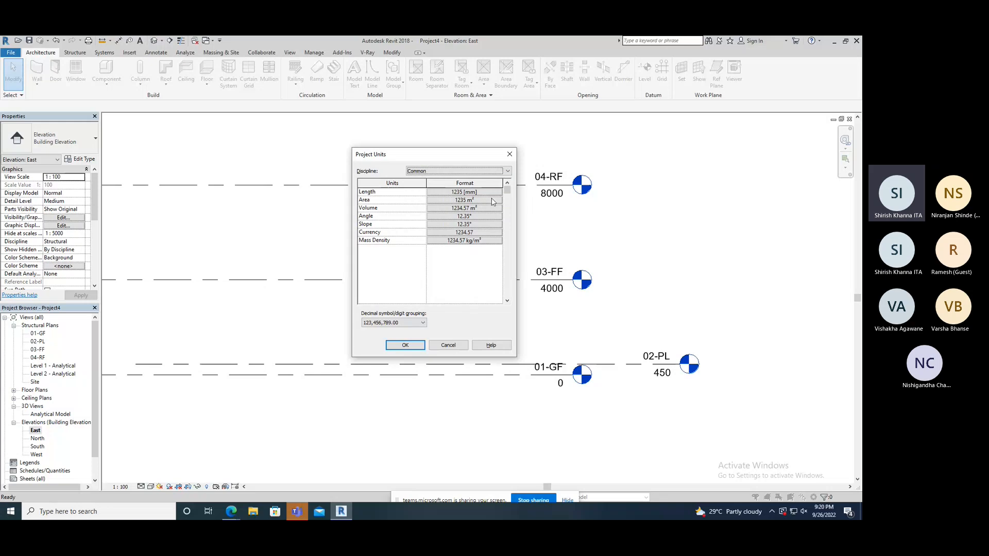
- Set the project's length units to Feet and fractional inches and apply the project units
click(454, 192)
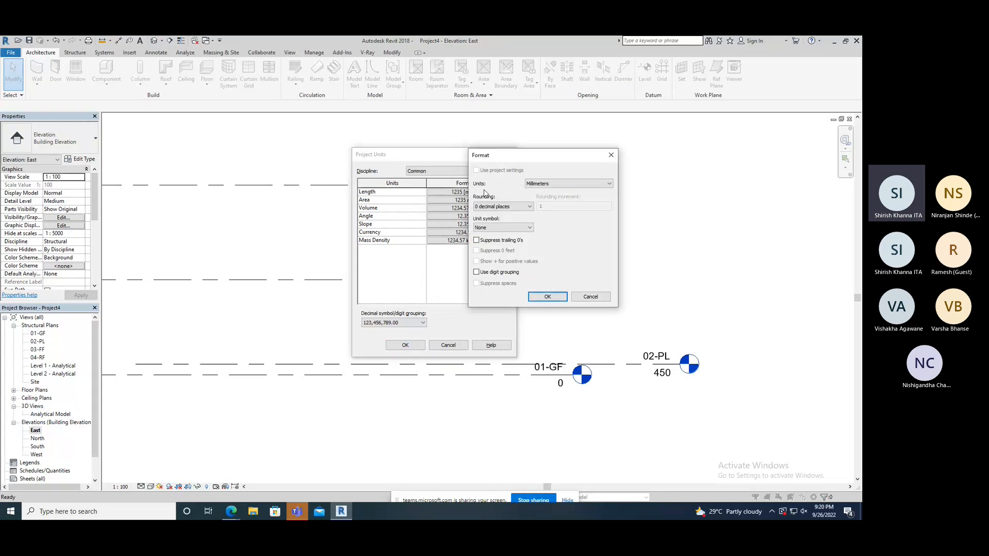
click(549, 186)
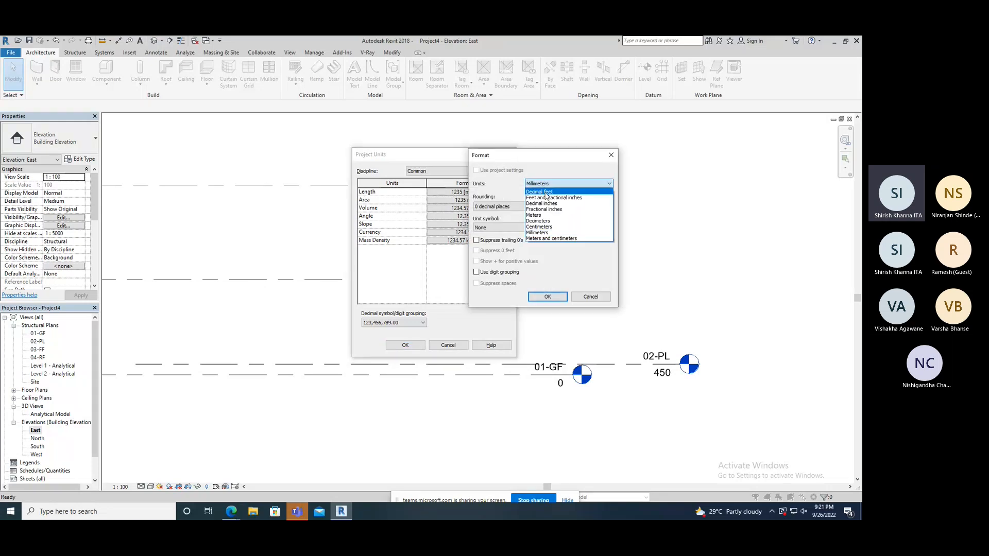
click(546, 199)
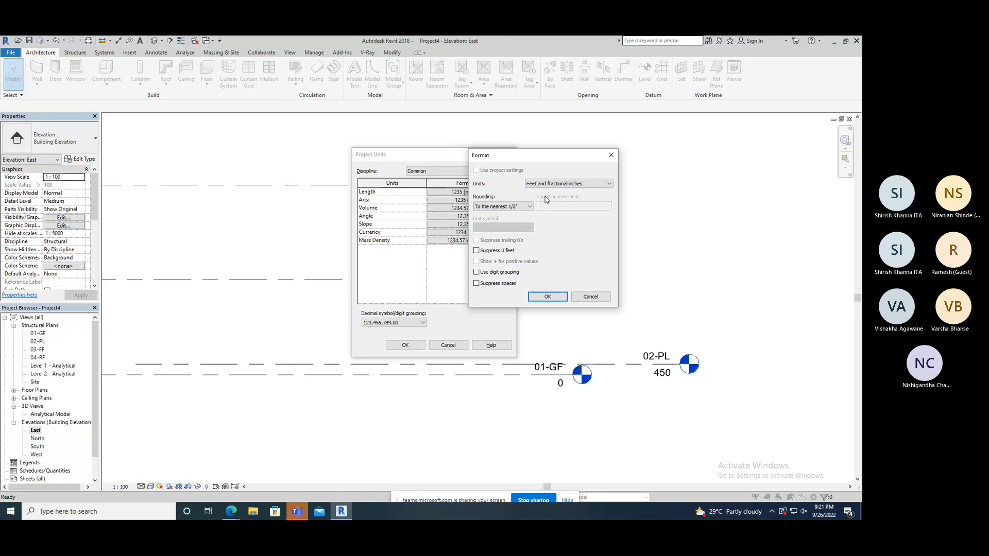
click(548, 296)
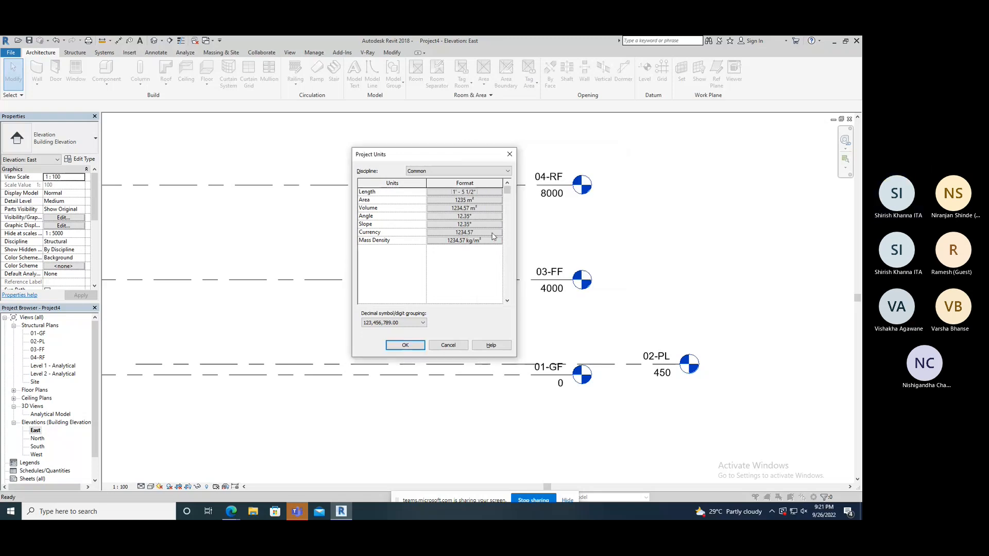
drag(438, 154, 368, 142)
click(338, 334)
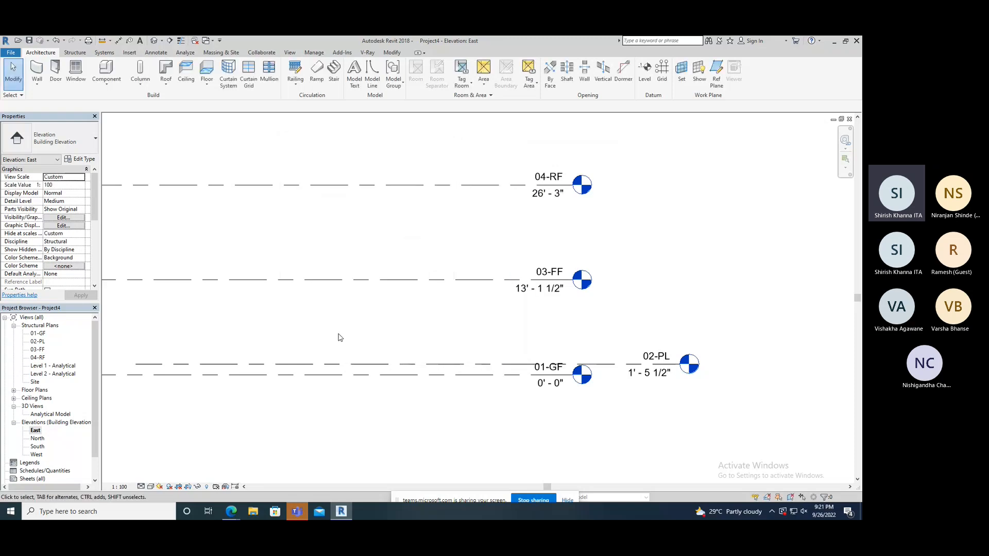
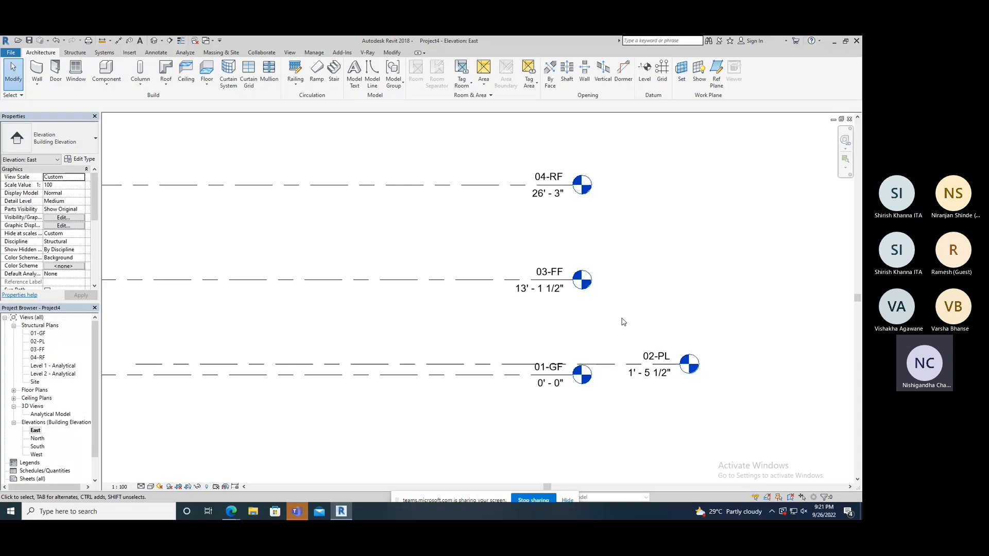
- Open the length format in Project Units and review the rounding choices, keeping To the nearest 1/2"
key(u)
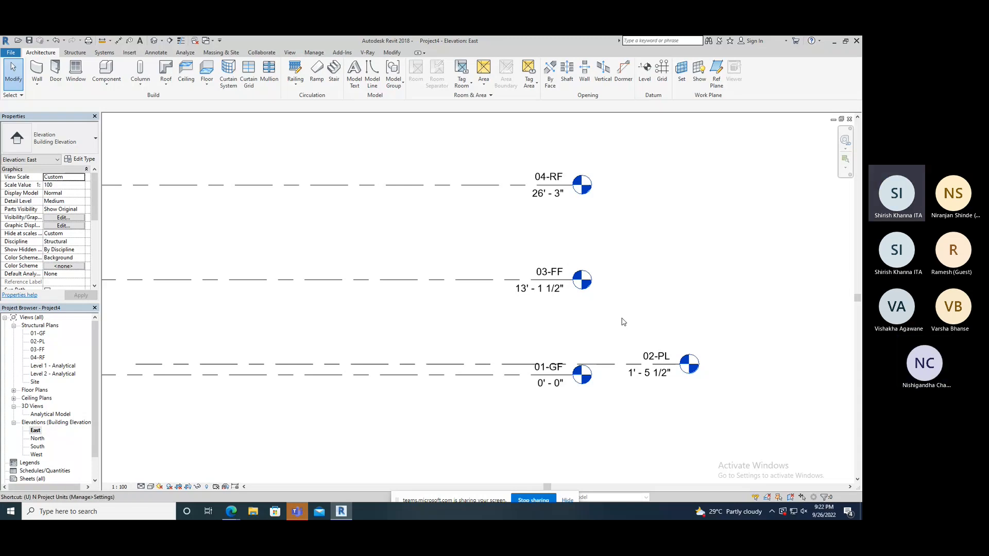
key(n)
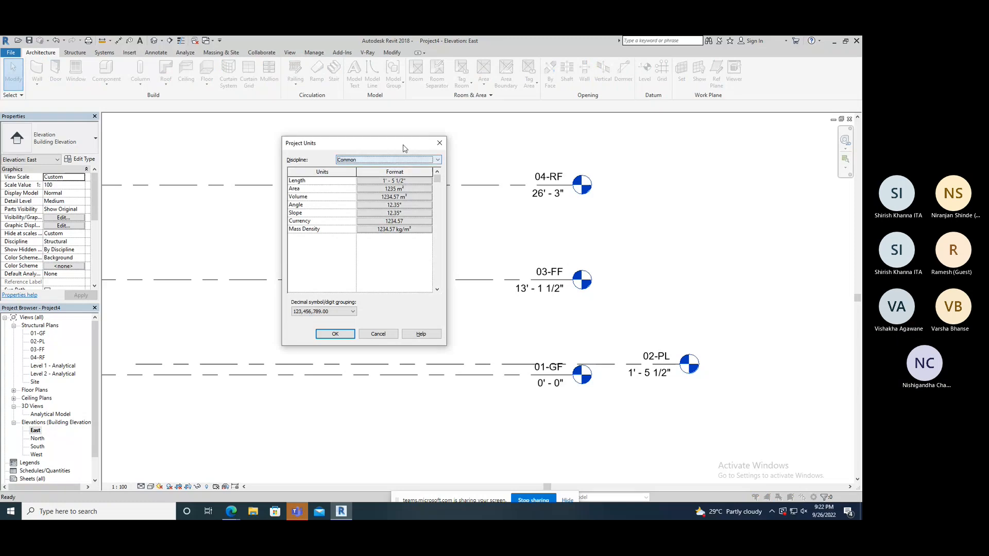
drag(404, 146, 417, 143)
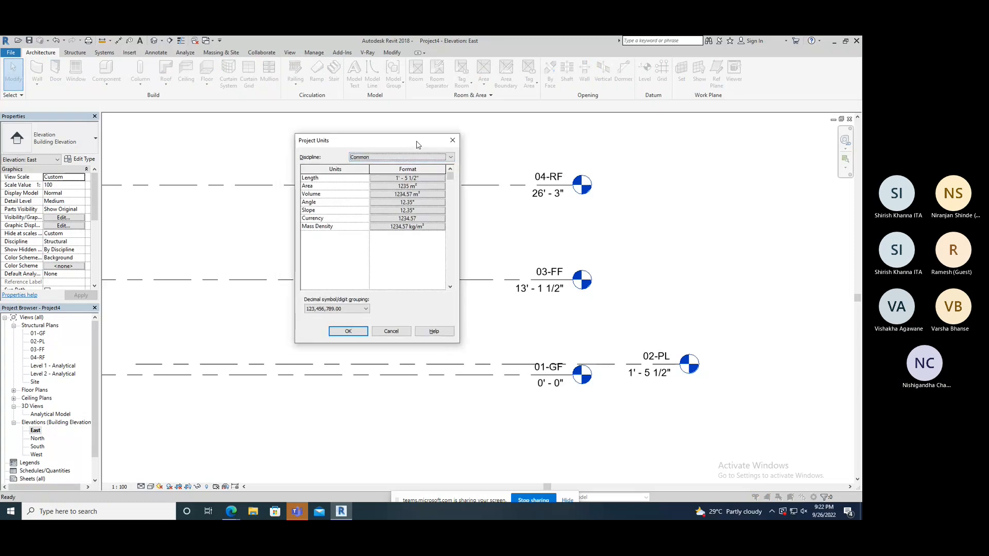
click(415, 179)
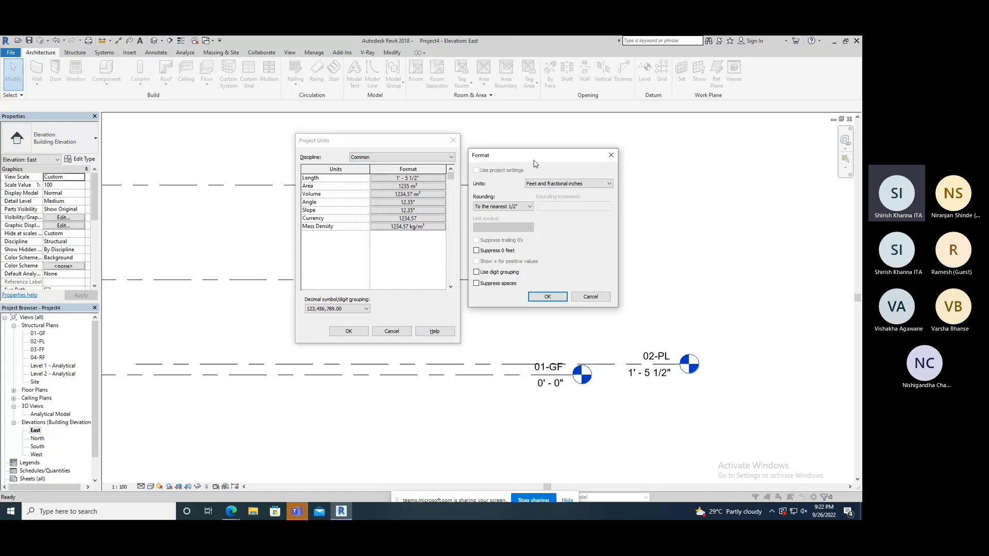
drag(535, 155, 410, 190)
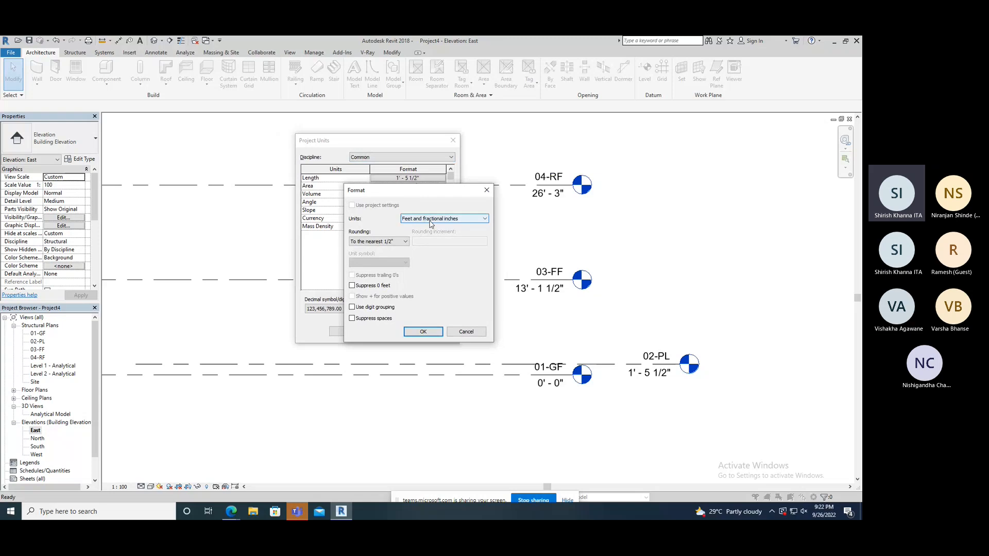
click(363, 242)
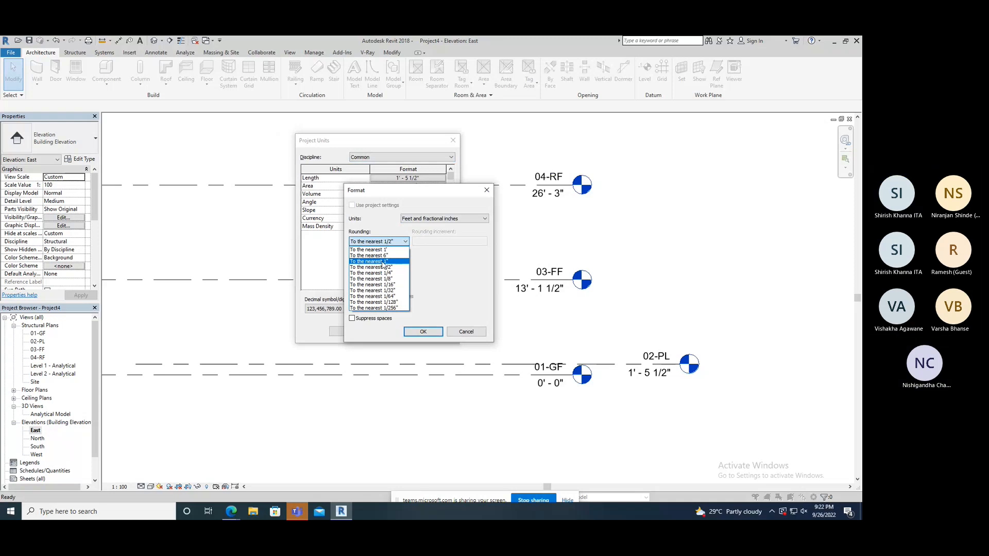
click(389, 245)
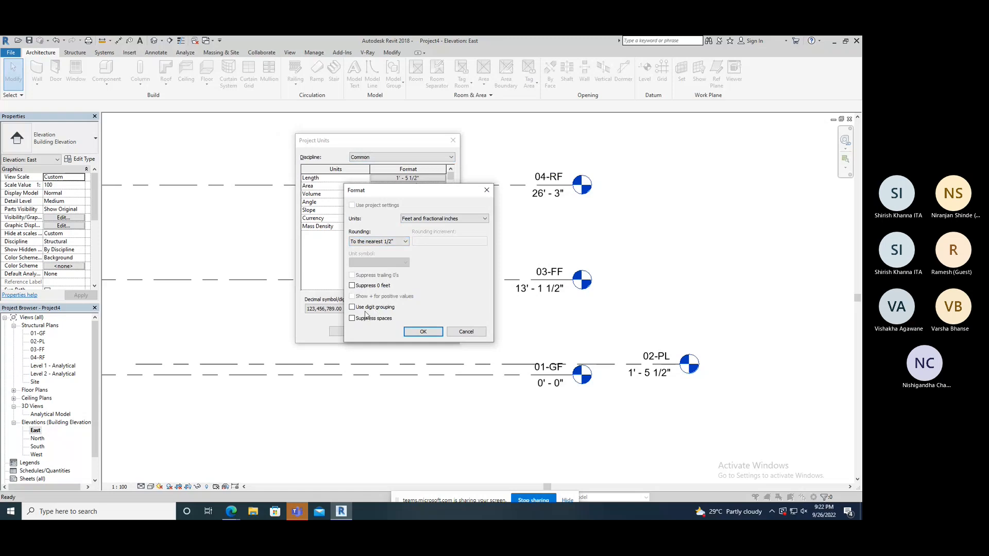
drag(416, 194, 449, 185)
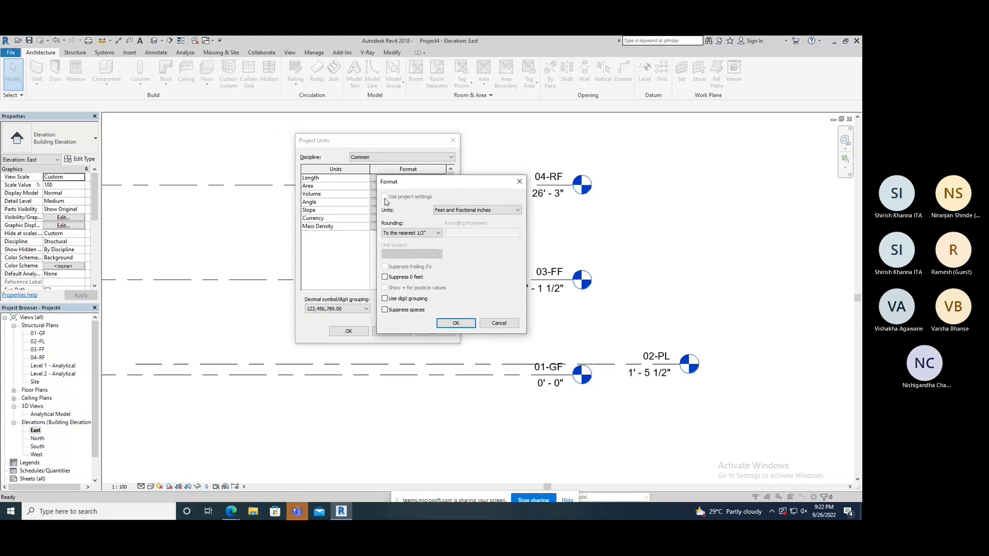
- Set the project's length units to Millimeters with the mm unit symbol and apply the project units
click(466, 211)
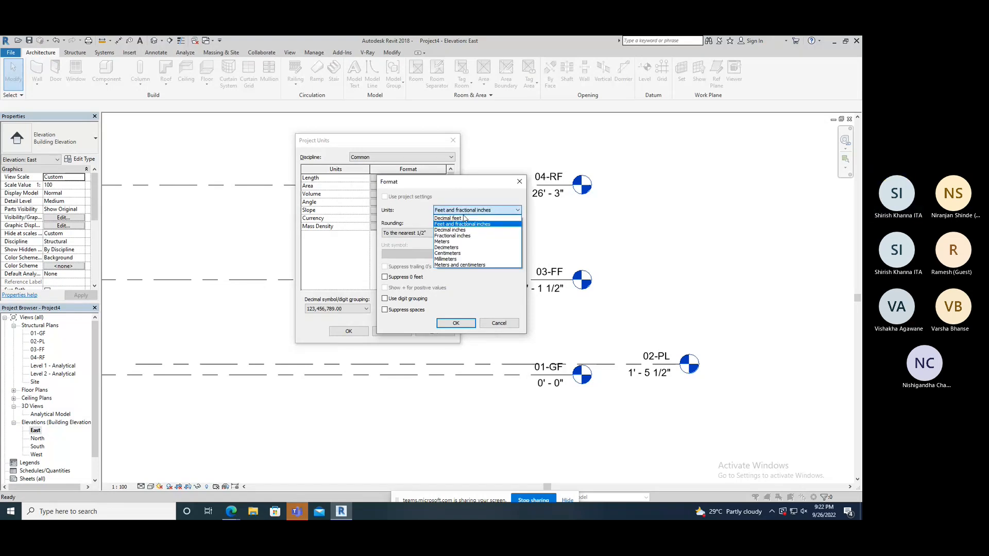
click(452, 259)
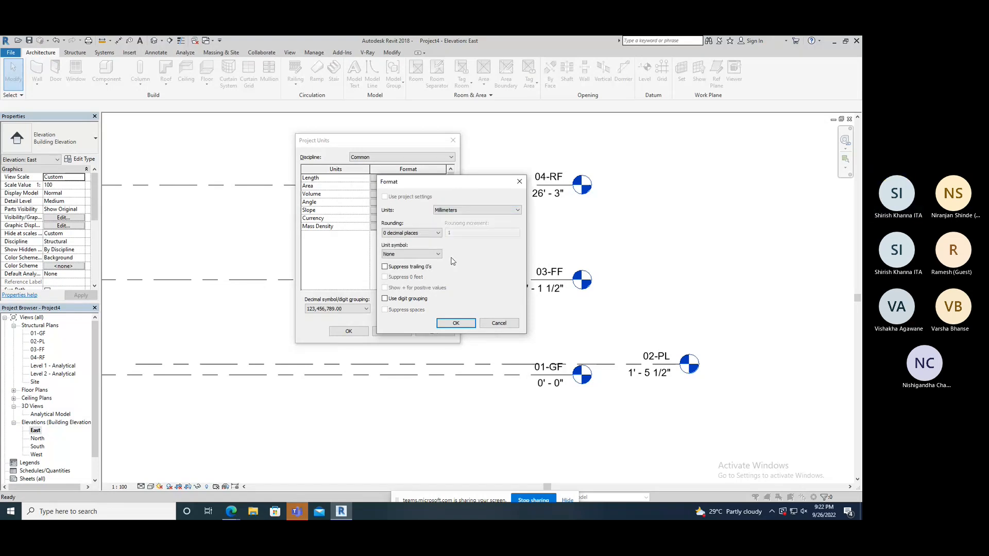
click(411, 256)
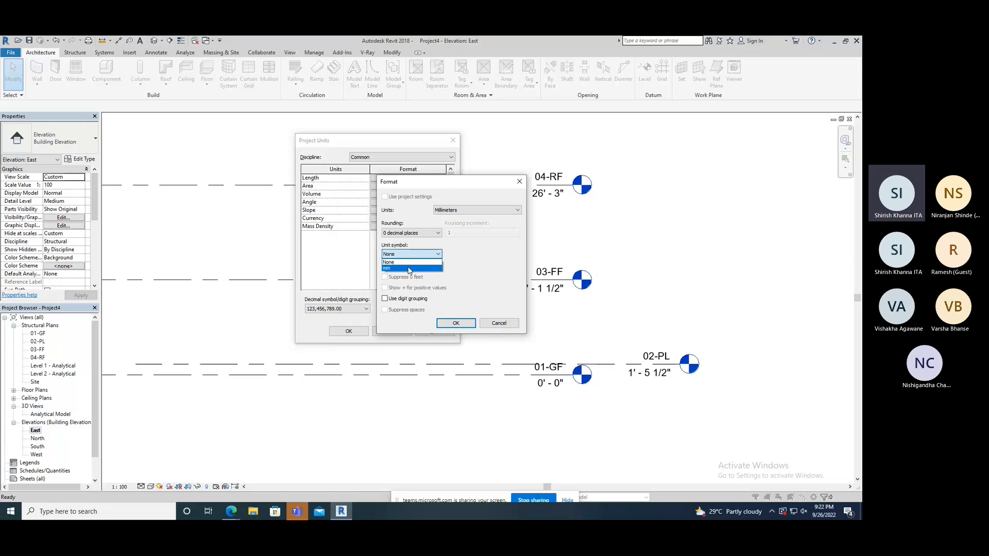
click(409, 269)
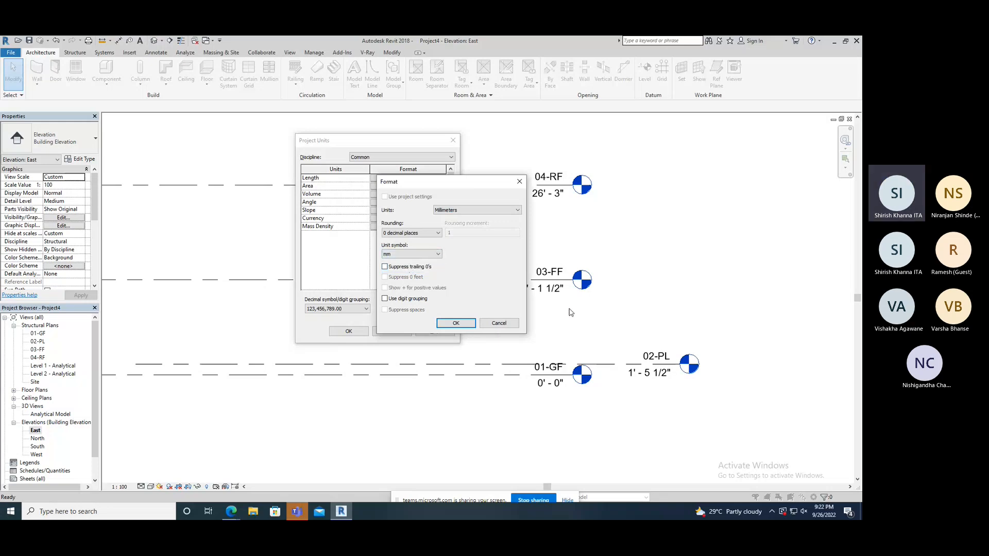
click(385, 268)
click(385, 267)
click(385, 298)
click(456, 323)
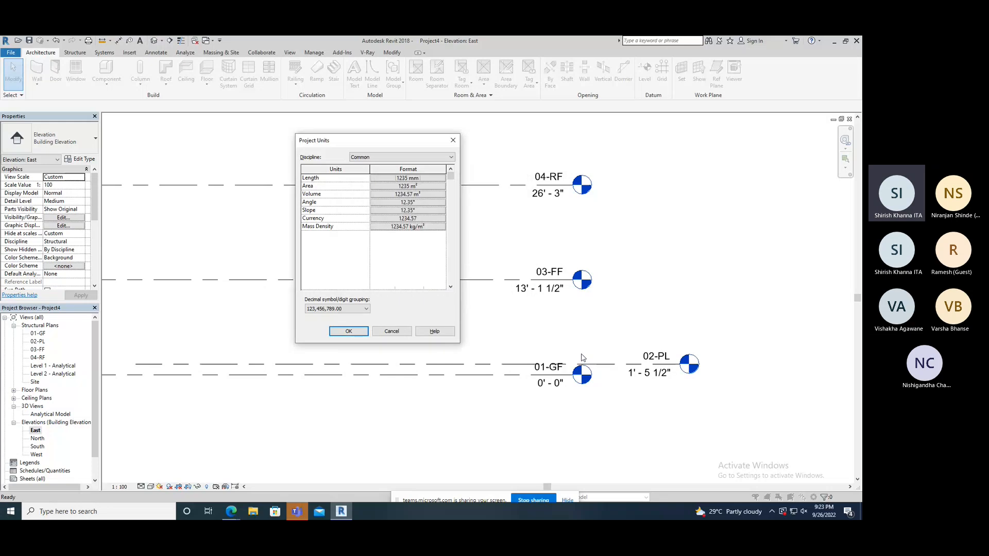
click(349, 331)
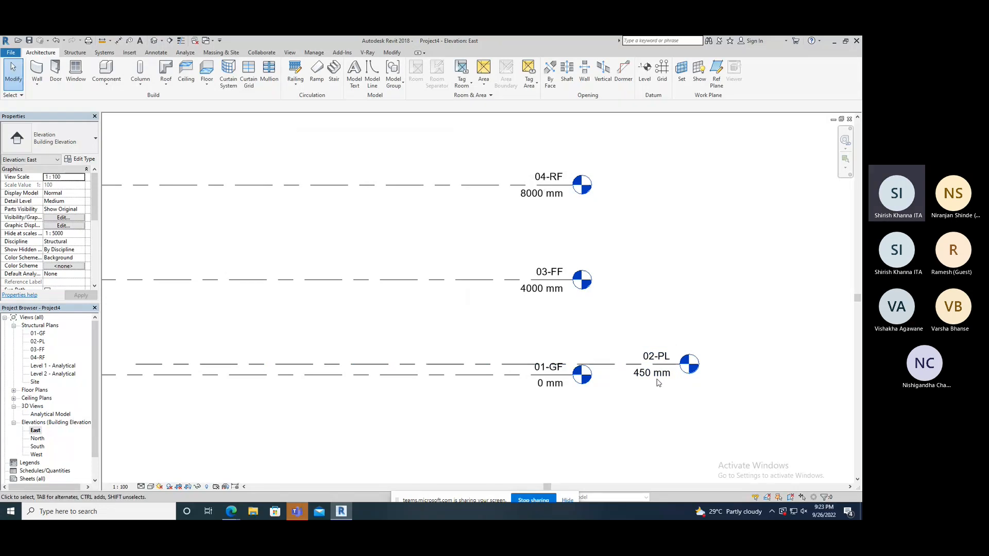
- Reopen Project Units and review the length format of the Common discipline
key(u)
key(n)
click(374, 158)
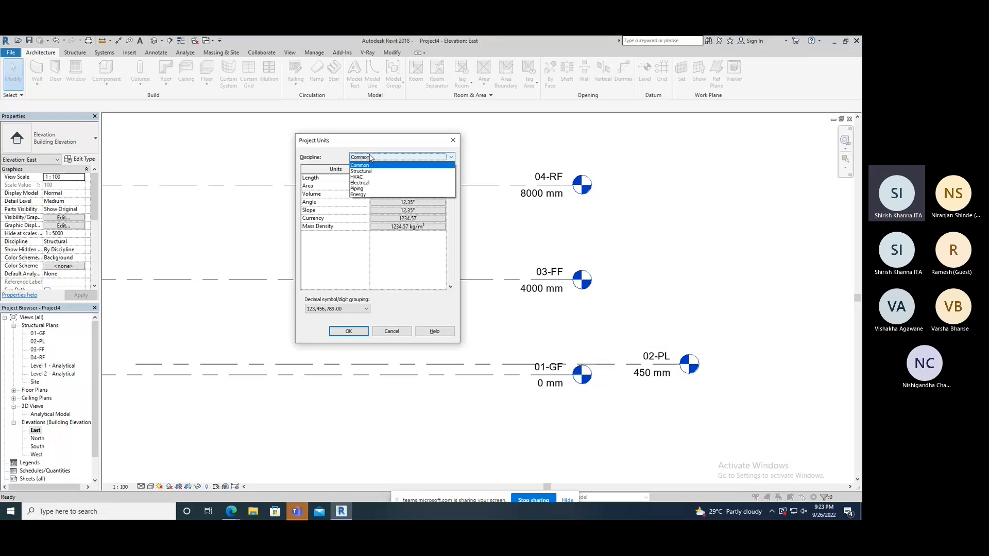
click(374, 164)
click(407, 177)
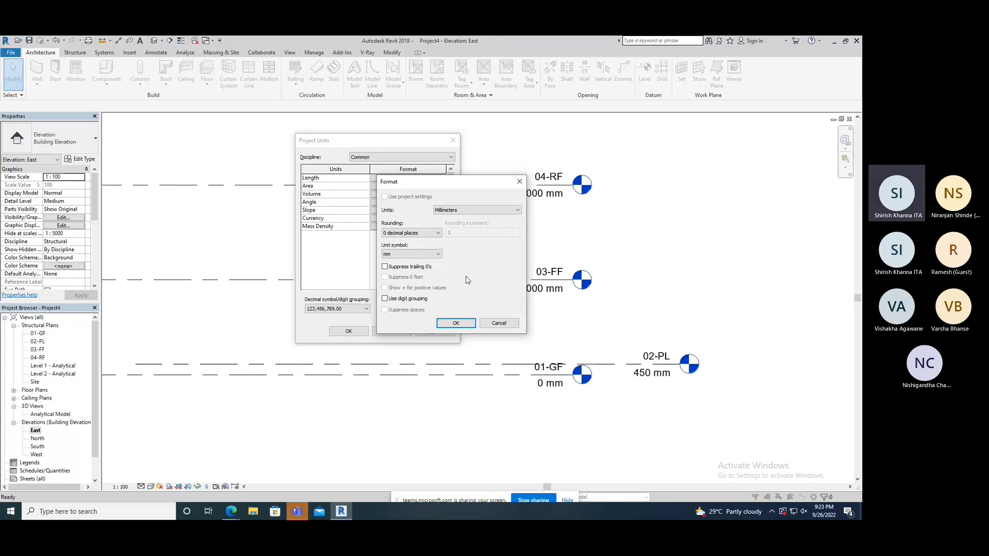
click(456, 323)
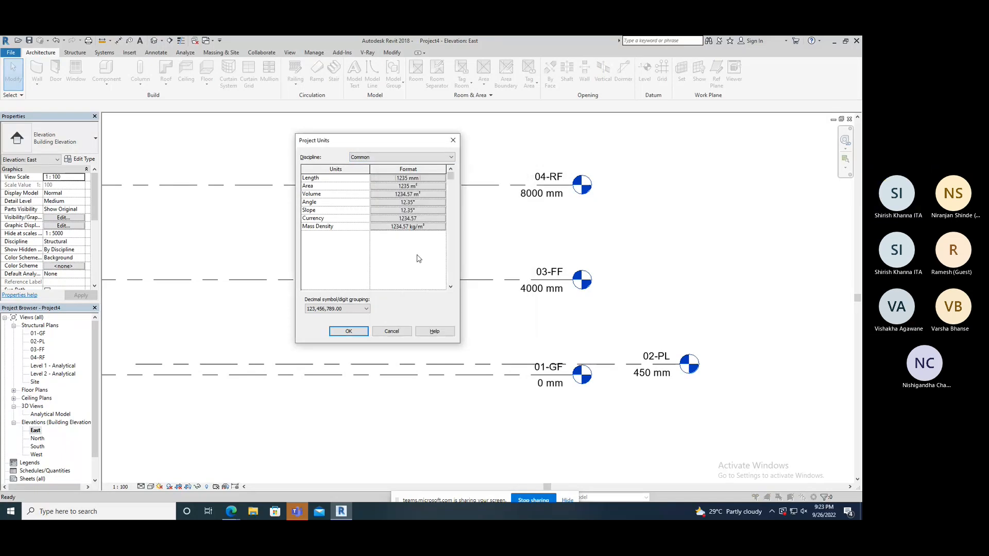
click(349, 331)
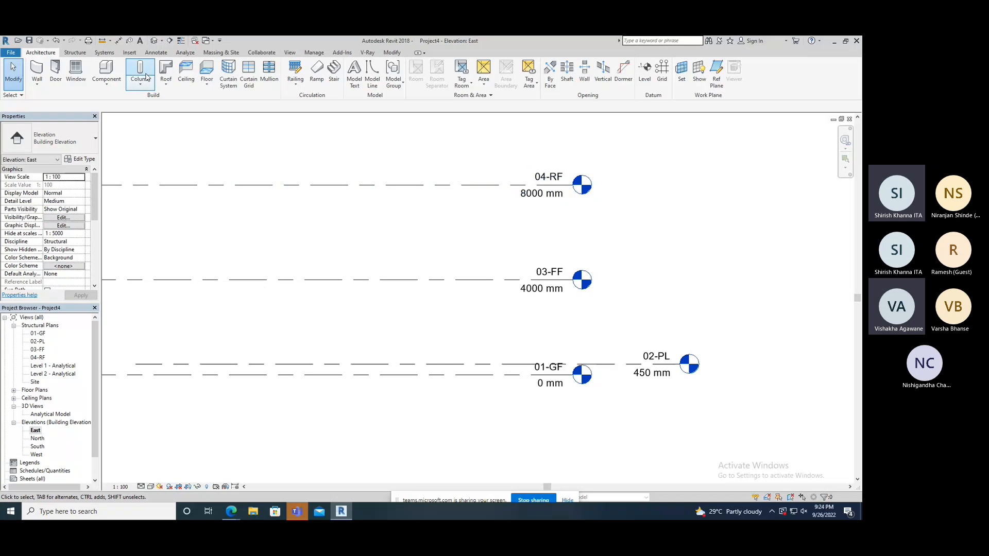
- Open the 01-GF structural plan view
click(156, 52)
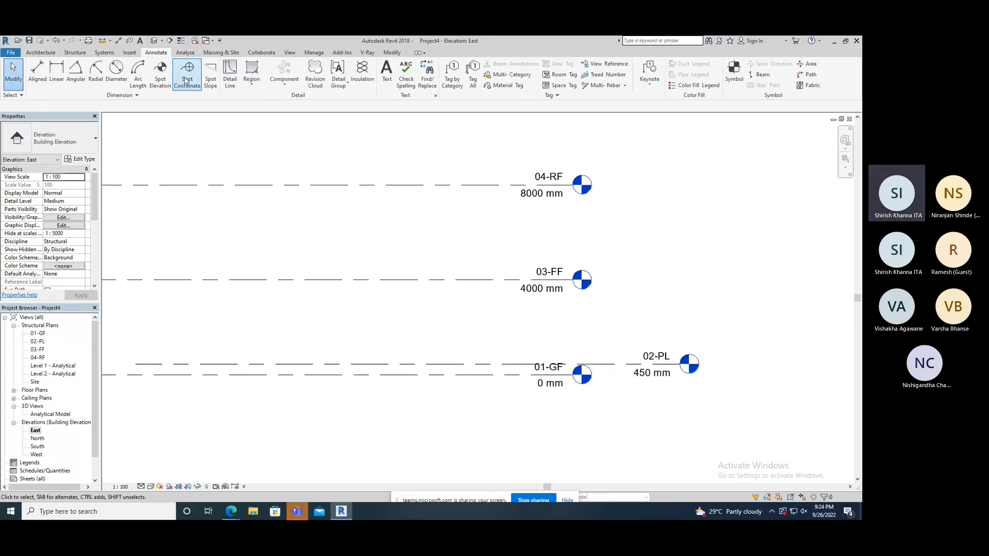
scroll(504, 300, down, 2)
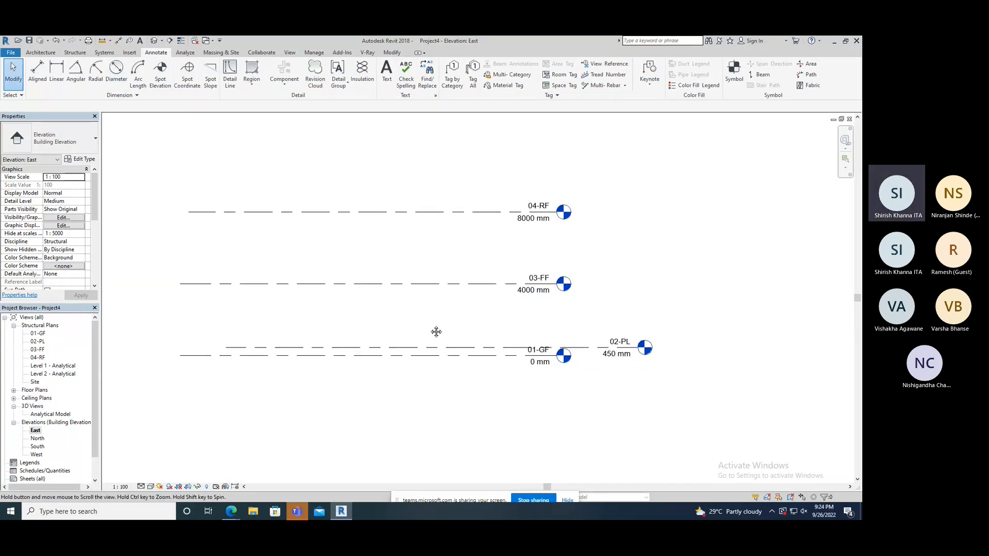
middle_drag(436, 331, 464, 319)
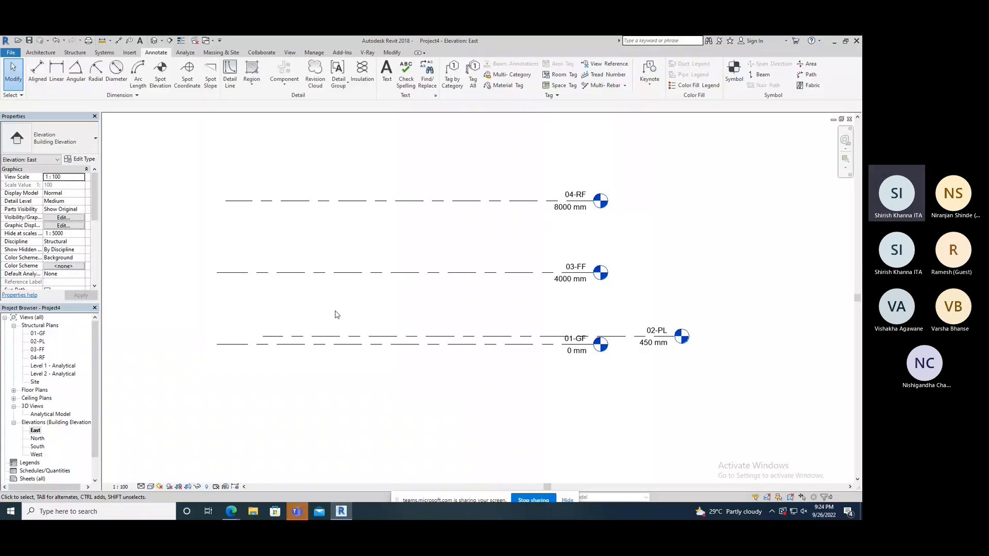
double_click(39, 334)
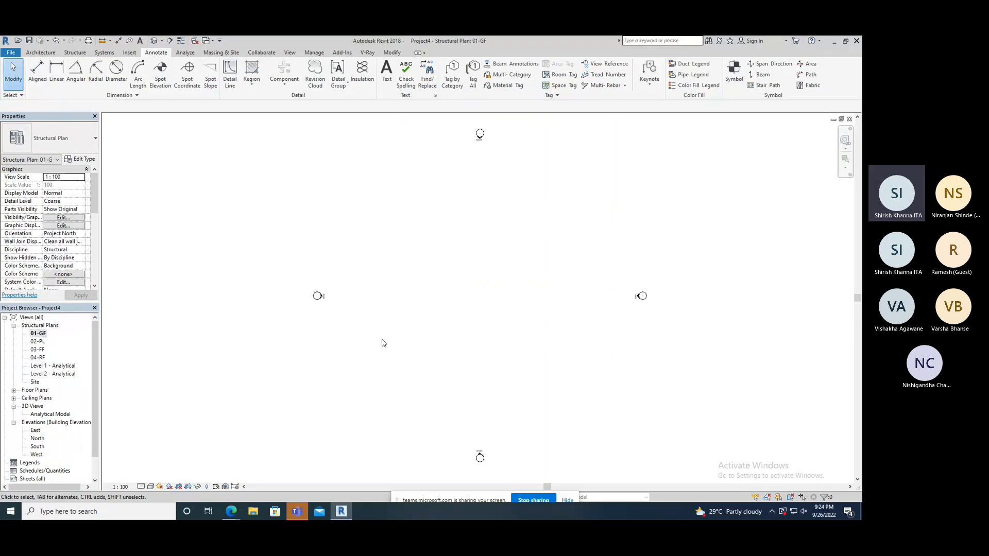
middle_drag(393, 346, 286, 346)
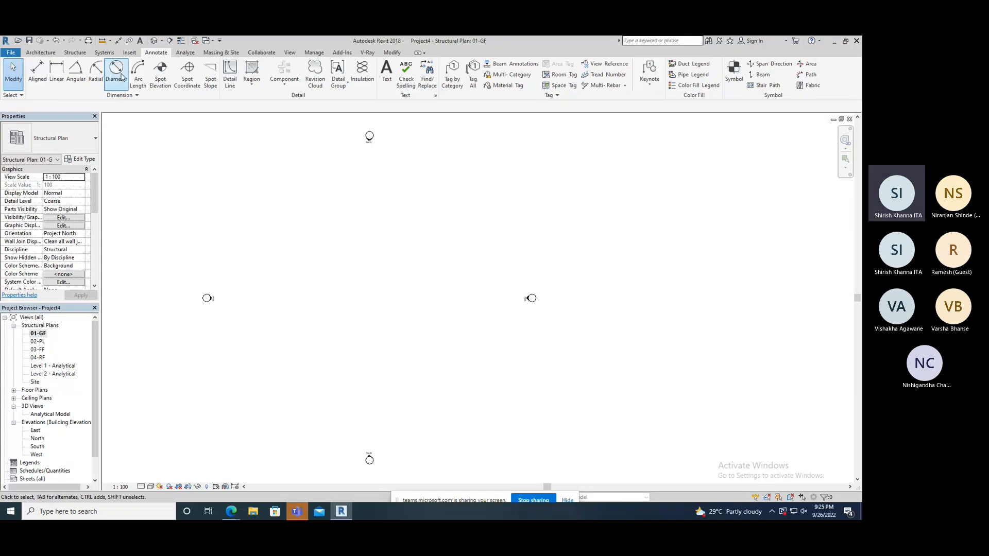
- Draw a vertical grid line between the elevation markers and a horizontal grid line crossing it near its upper end
click(40, 52)
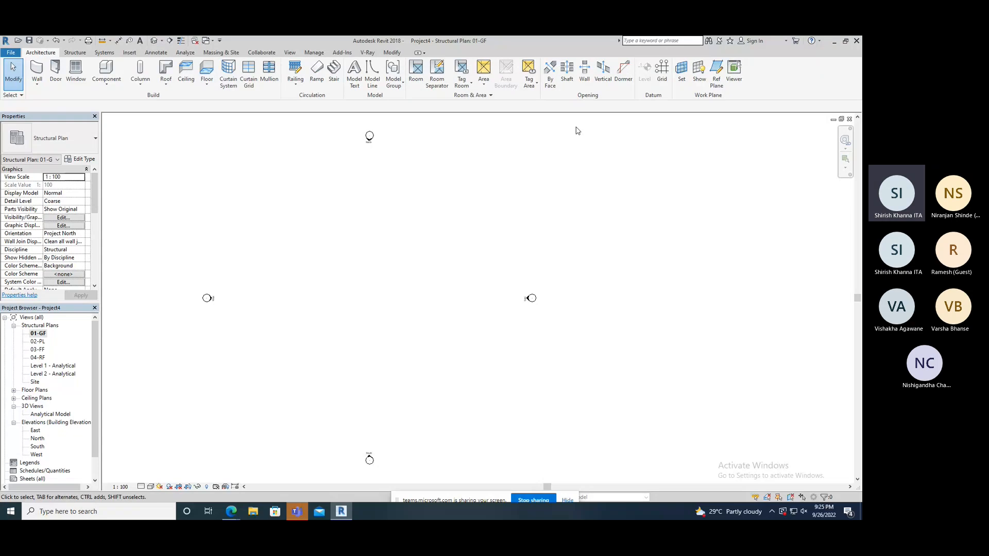
click(663, 81)
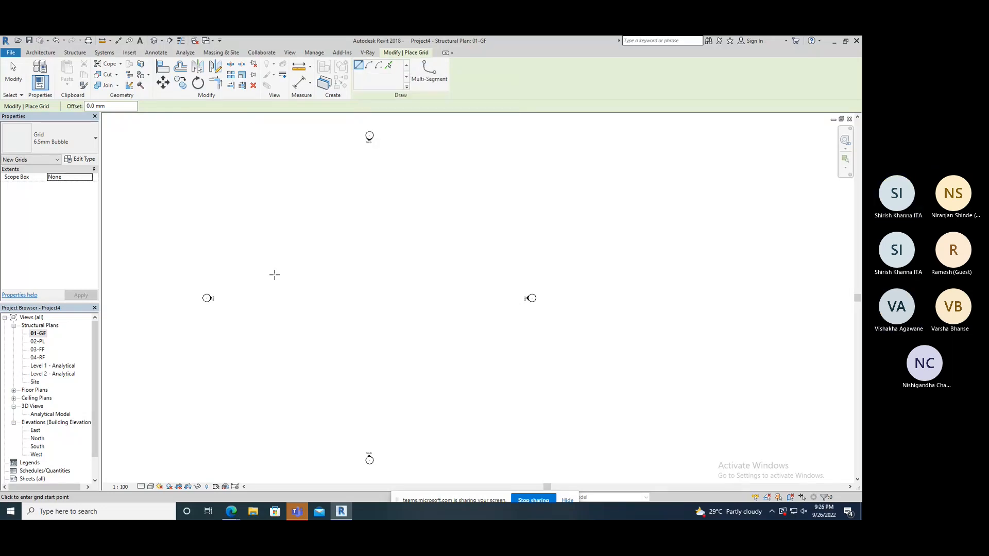
click(273, 187)
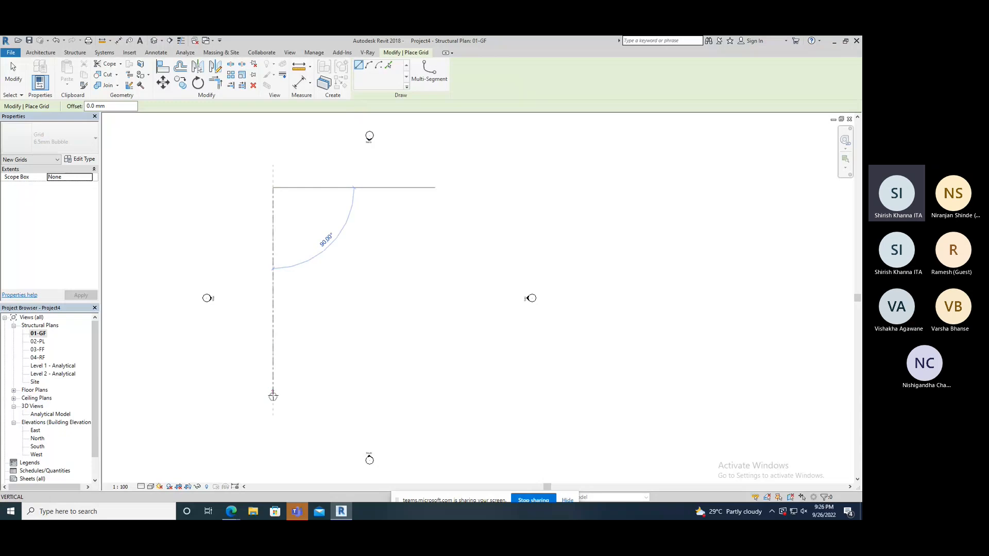
click(273, 395)
click(243, 207)
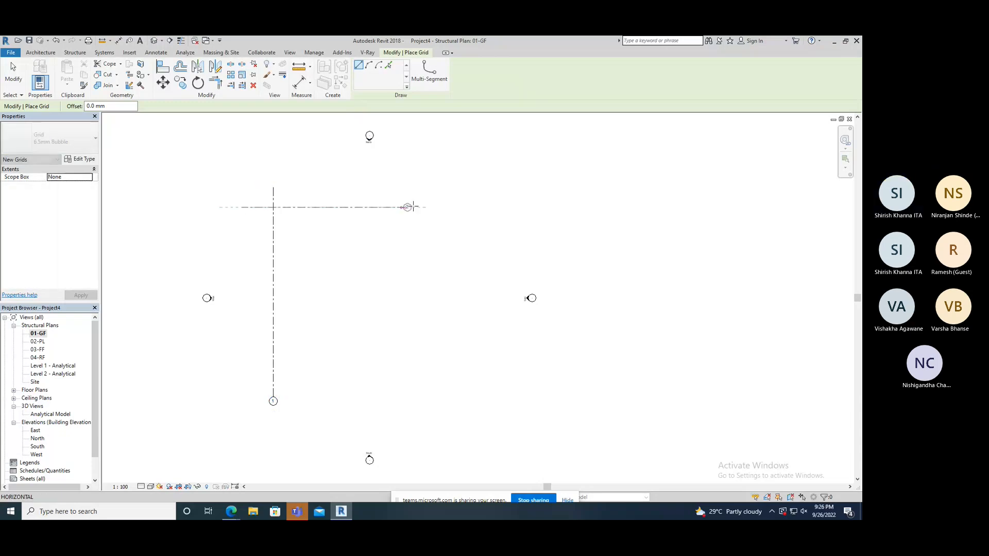
click(497, 207)
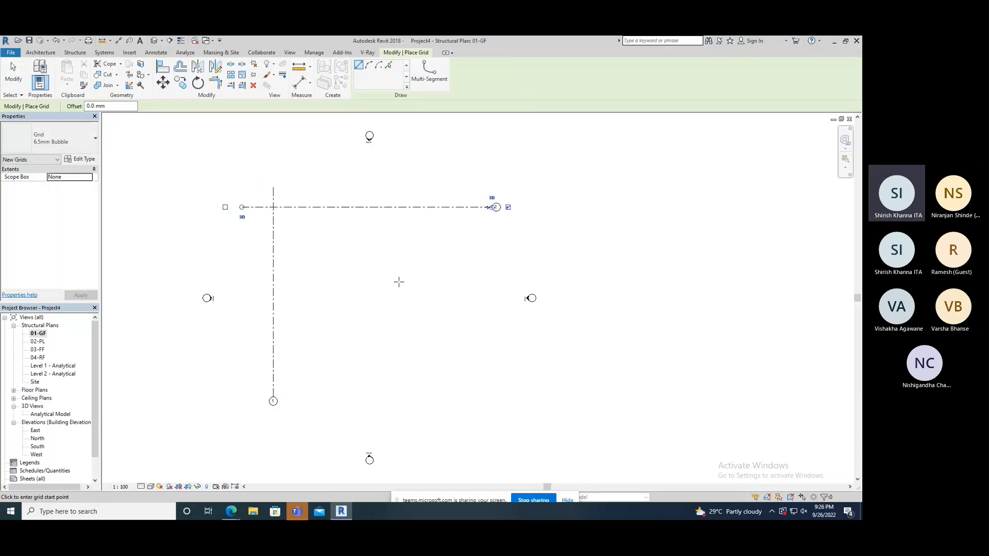
key(Escape)
key(Escape)
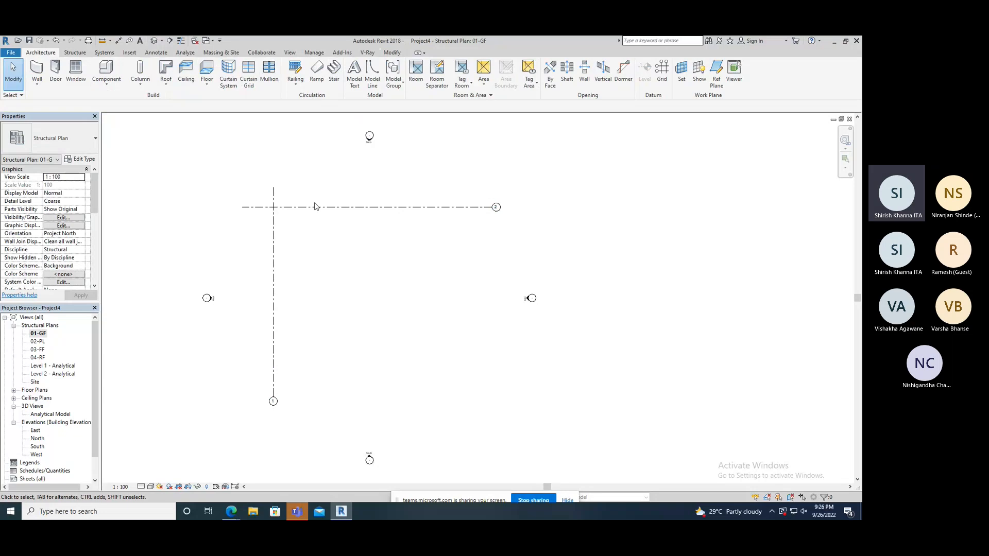
- Add a second vertical grid line 5000 mm to the right of grid 1, with its ends aligned to it
key(g)
key(r)
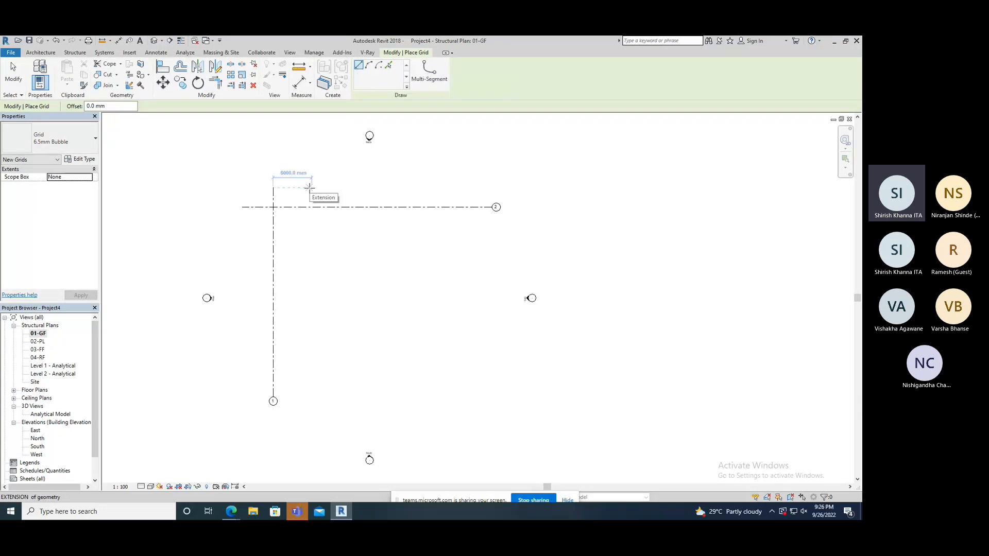
text(5000)
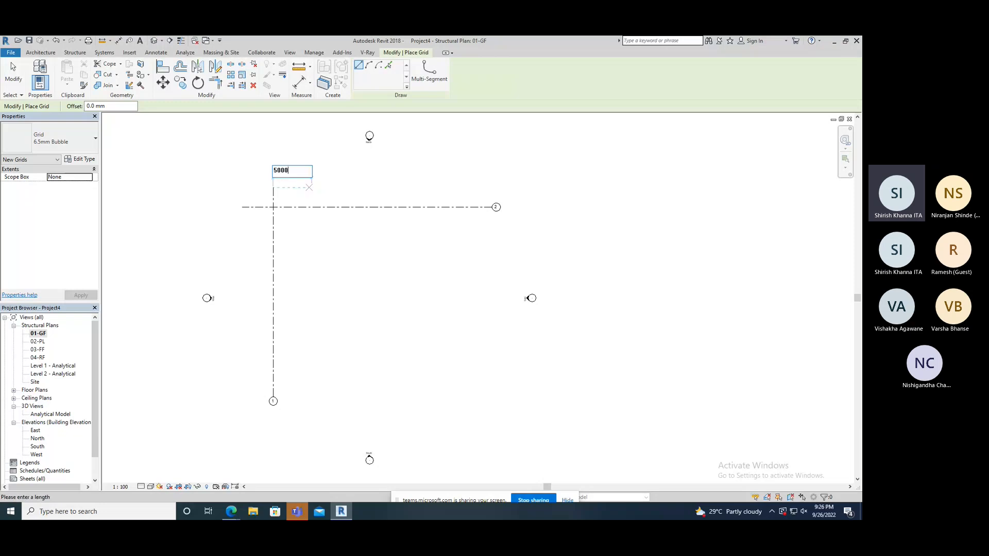
key(Return)
click(307, 188)
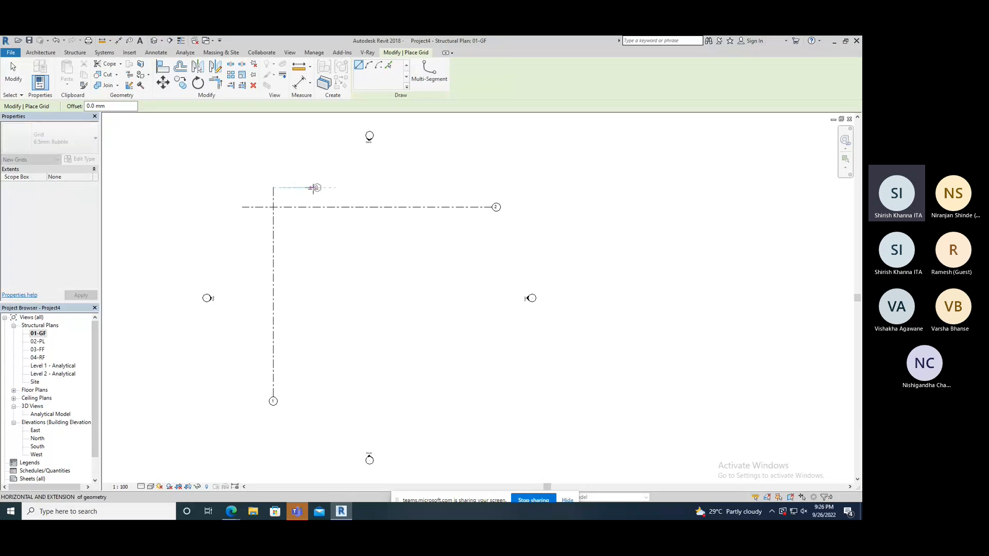
click(305, 403)
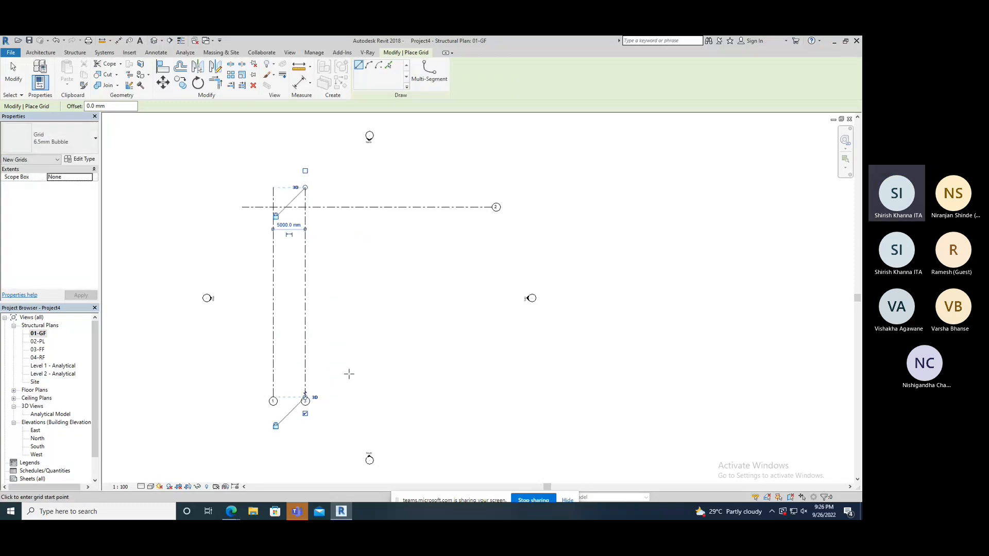
key(Escape)
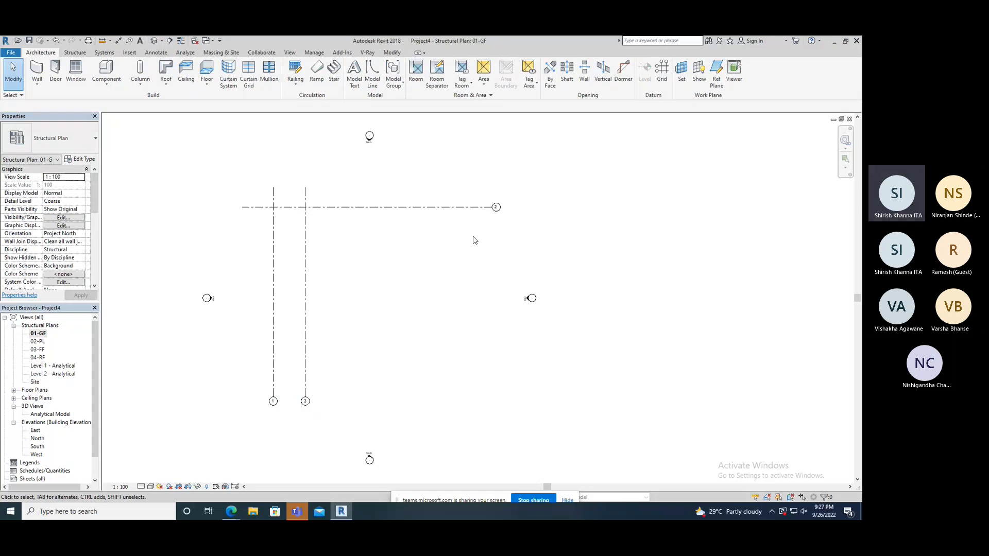
- Add five more vertical grid lines beyond grid 3, each offset 5000 mm from the previous picked grid line
key(g)
key(r)
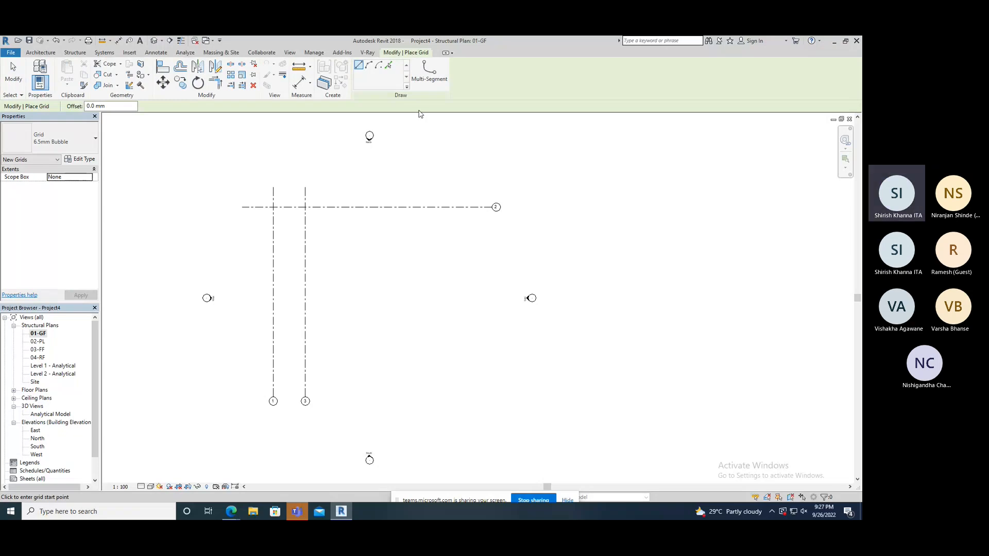
click(391, 68)
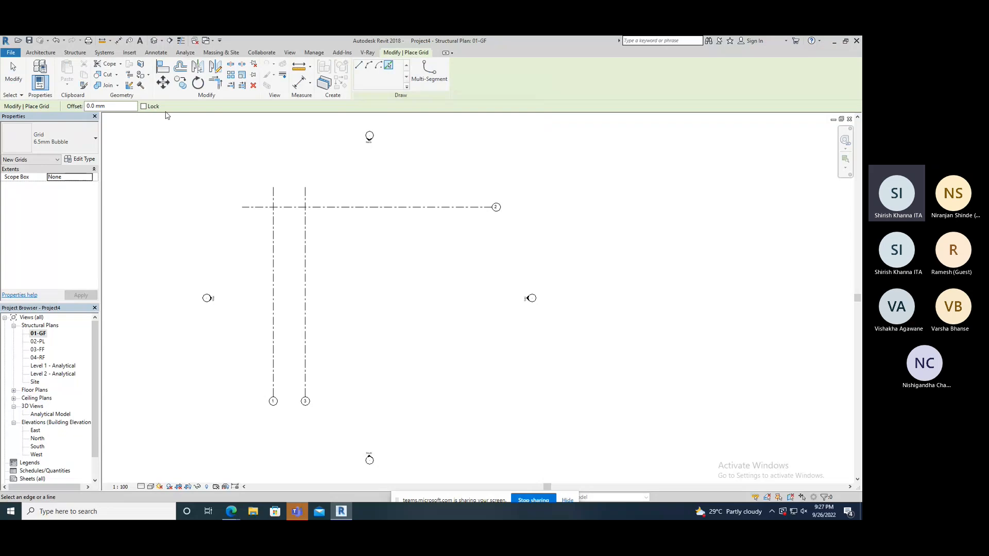
click(111, 106)
text(5000)
key(Return)
click(309, 255)
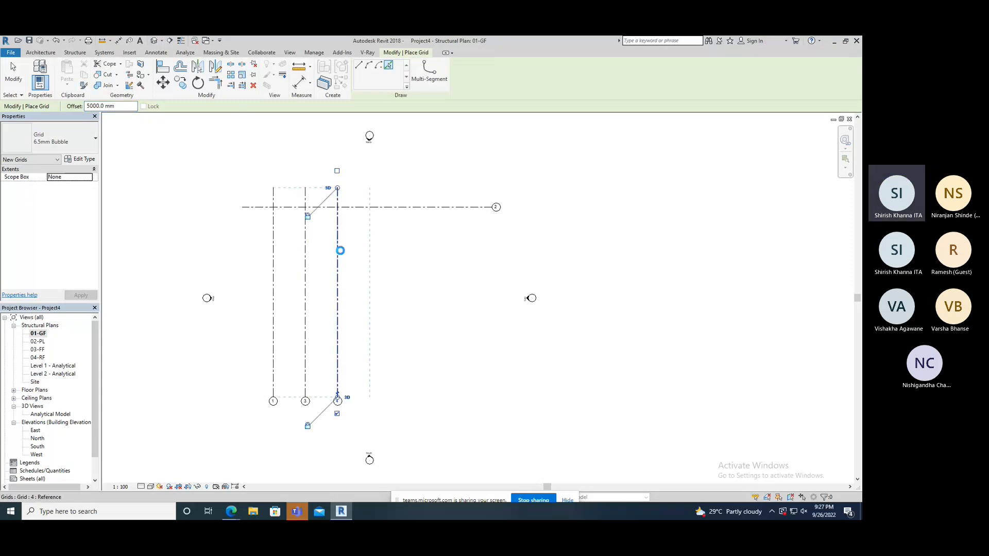
click(340, 250)
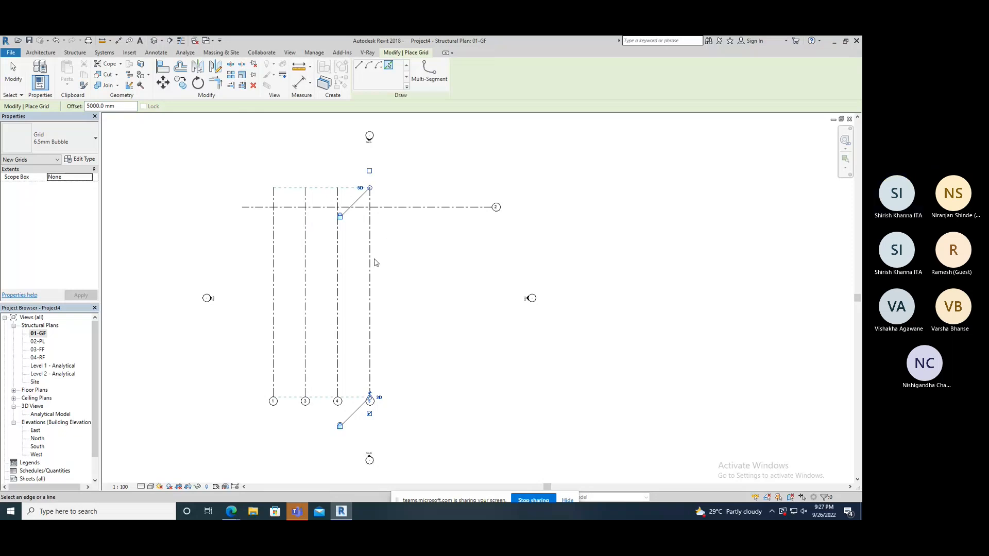
click(370, 260)
click(402, 255)
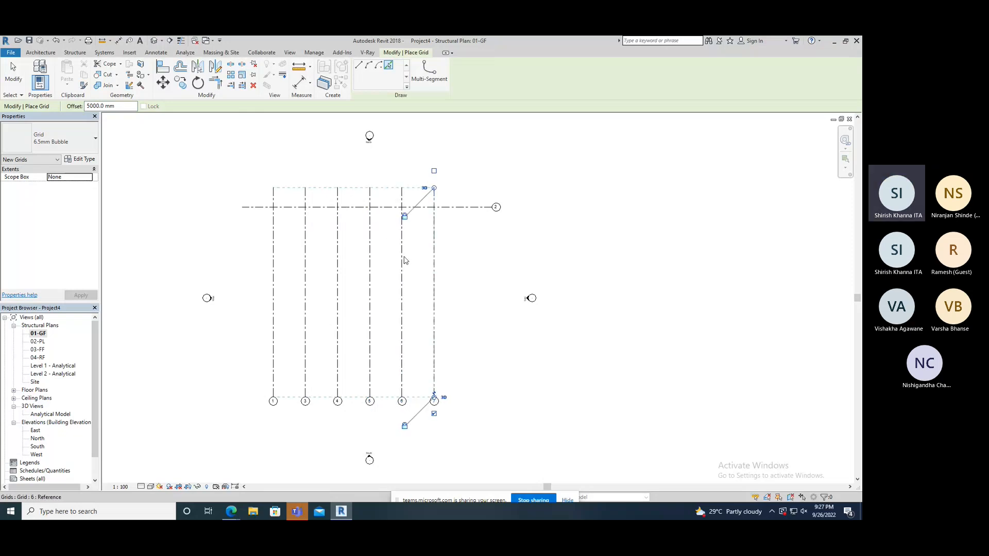
click(436, 251)
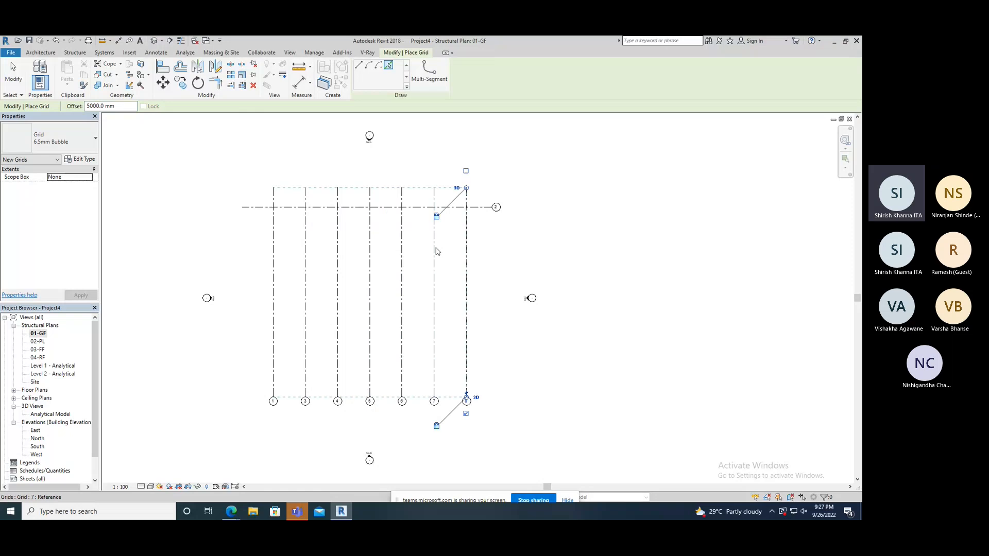
- Add five horizontal grid lines below grid 2, each offset 5000 mm from the previous picked grid line
click(264, 213)
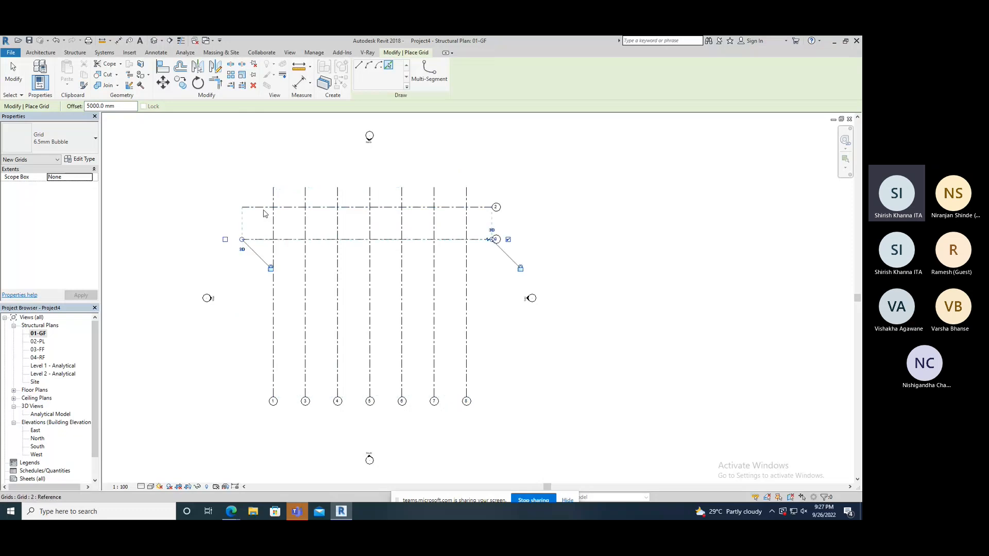
click(264, 246)
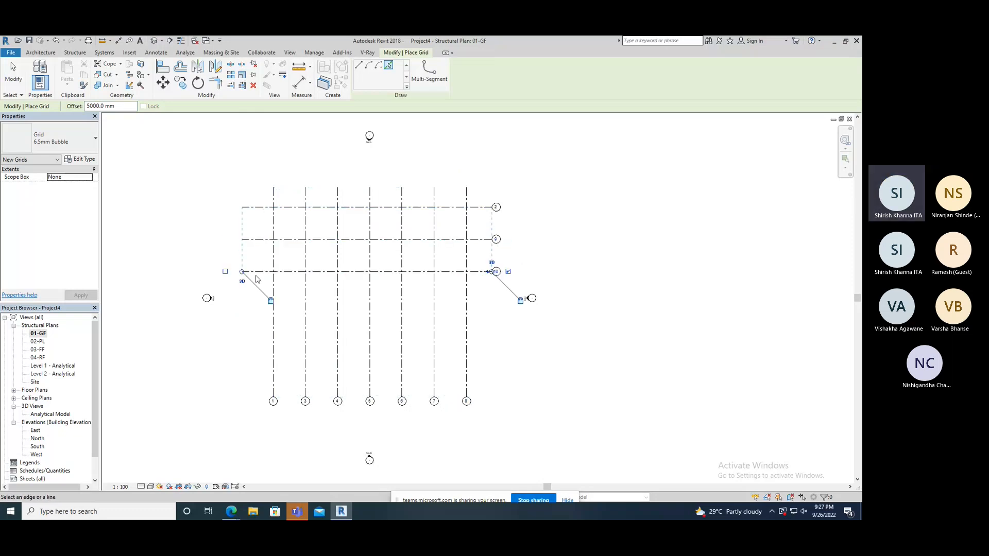
click(258, 279)
click(258, 310)
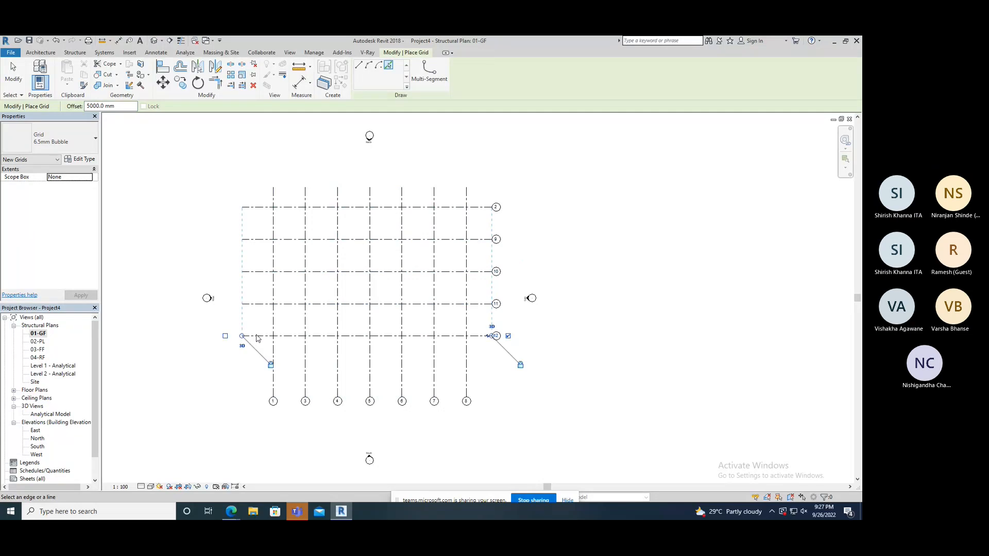
click(258, 338)
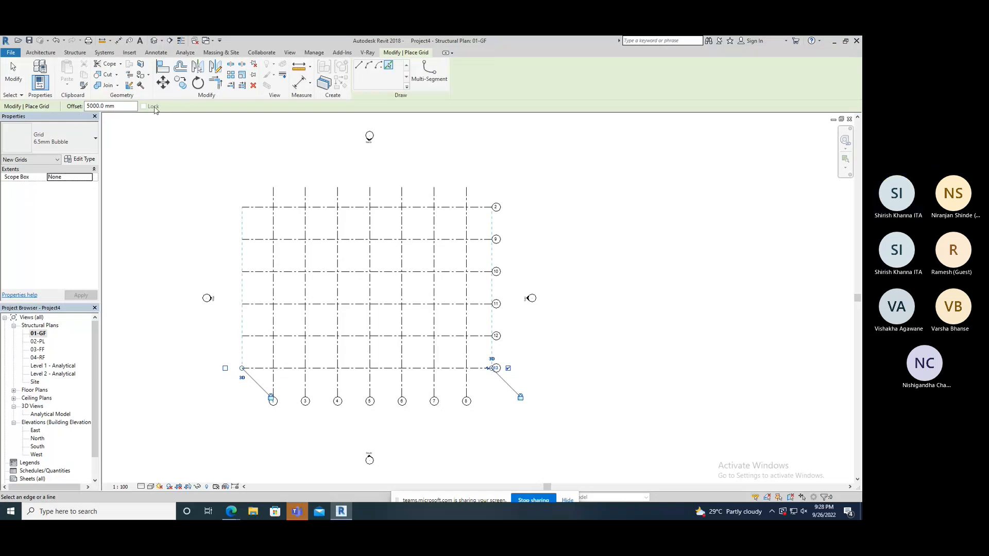
click(127, 106)
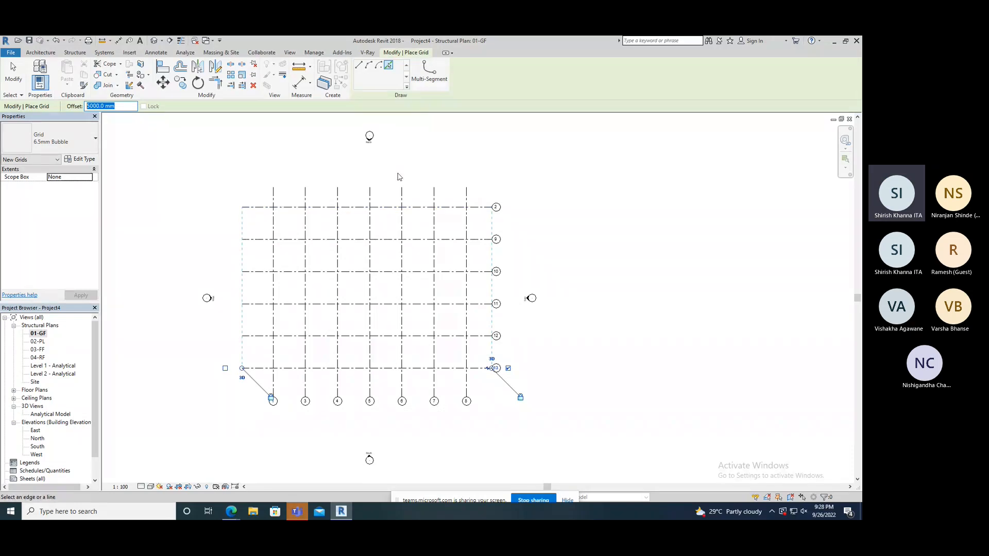
key(Escape)
key(Escape)
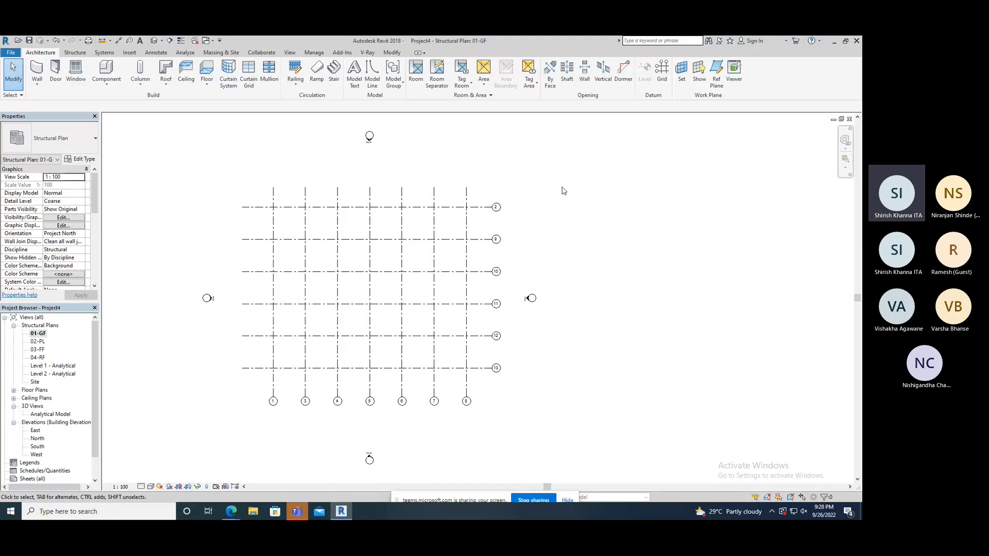
click(392, 52)
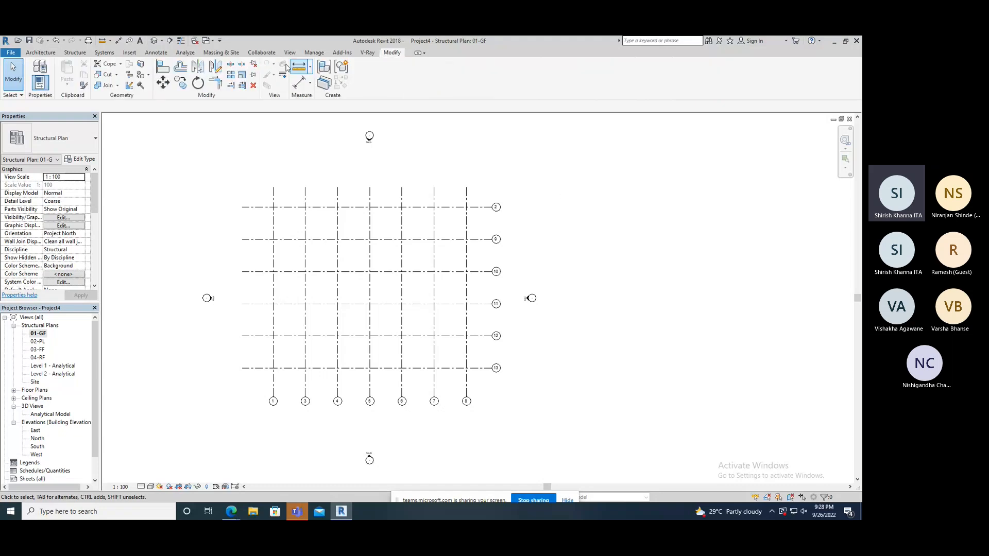
click(180, 67)
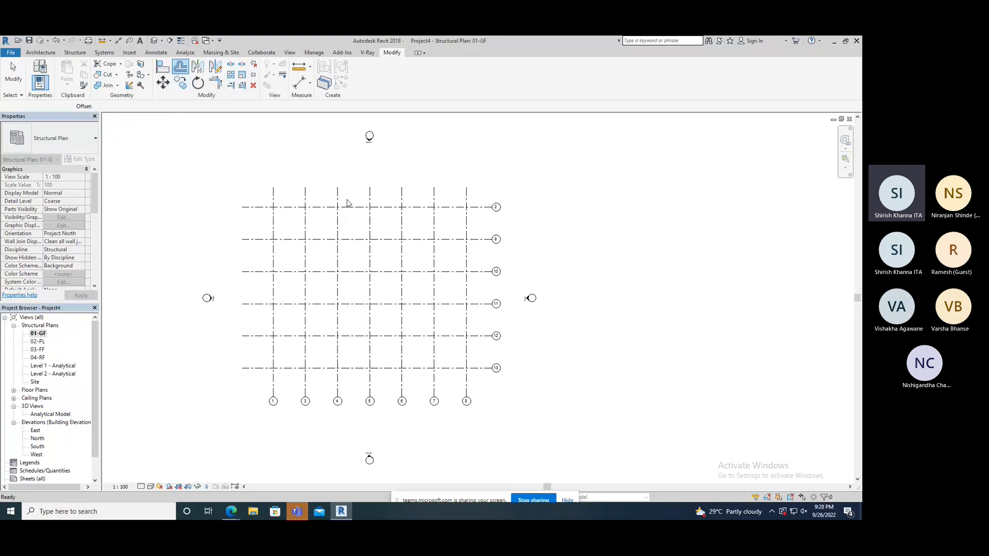
key(Escape)
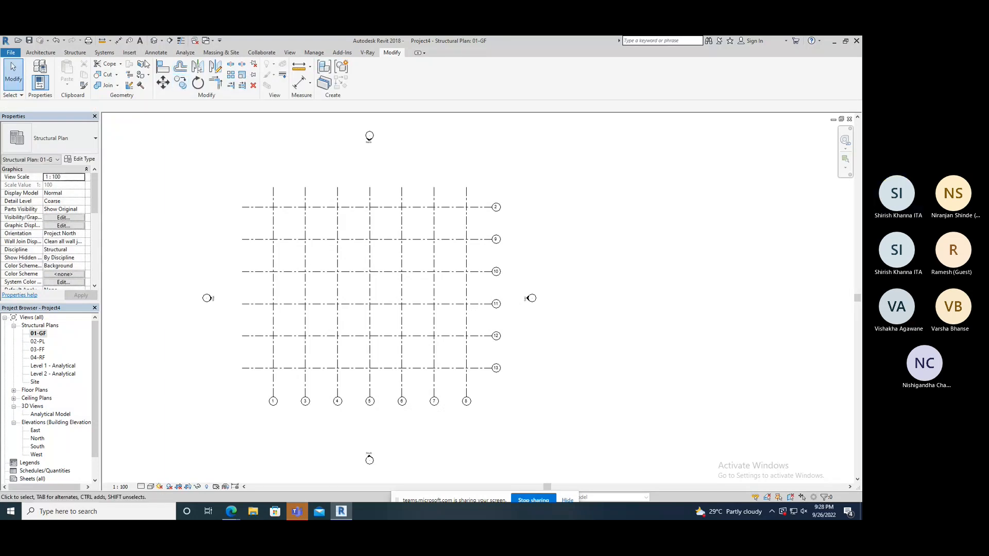
click(41, 53)
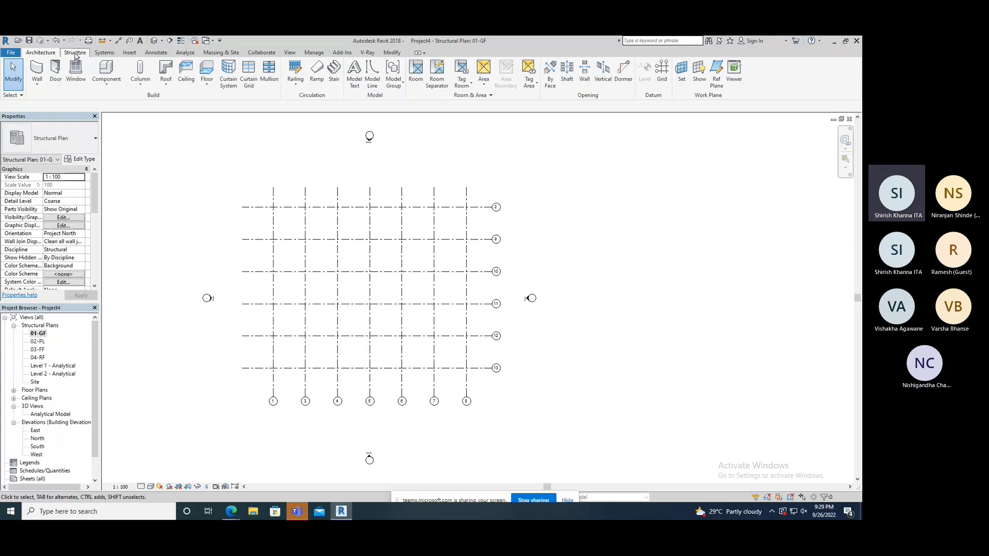
- Undo the five horizontal grid lines added below grid 2
key(ctrl+z)
key(ctrl+z)
key(ctrl+z)
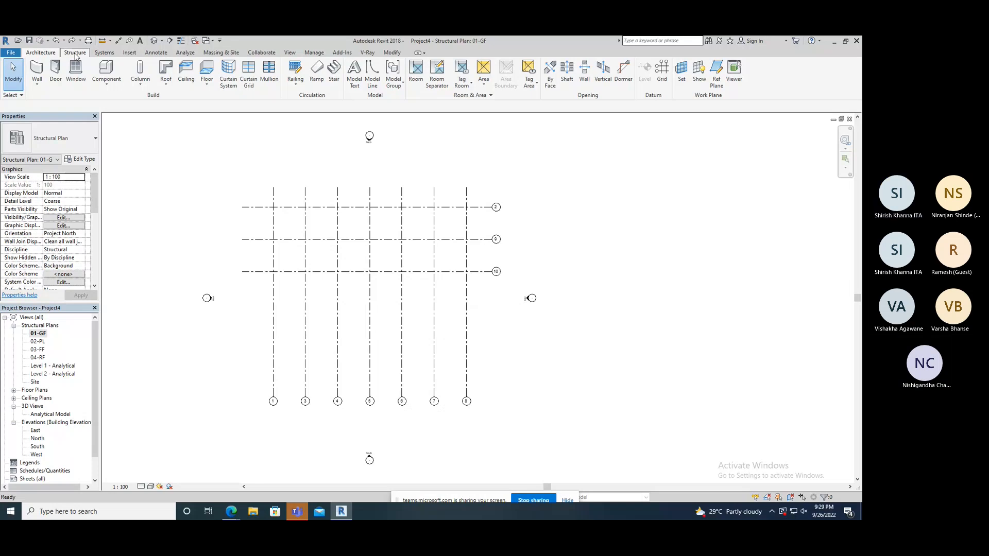
key(ctrl+z)
key(ctrl+z)
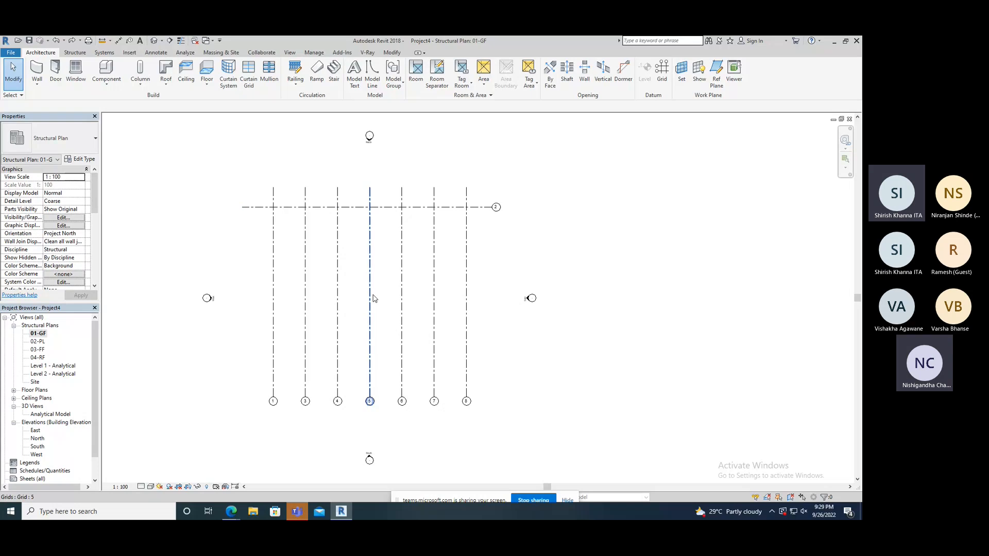
- Draw a horizontal grid line about 6000 mm below grid 2, with its ends aligned to that grid
key(g)
key(r)
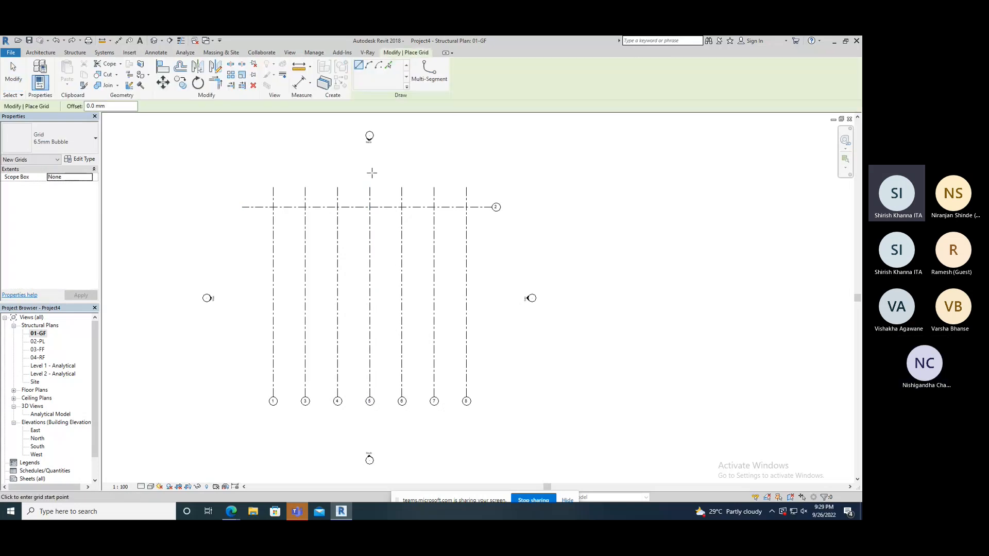
click(619, 196)
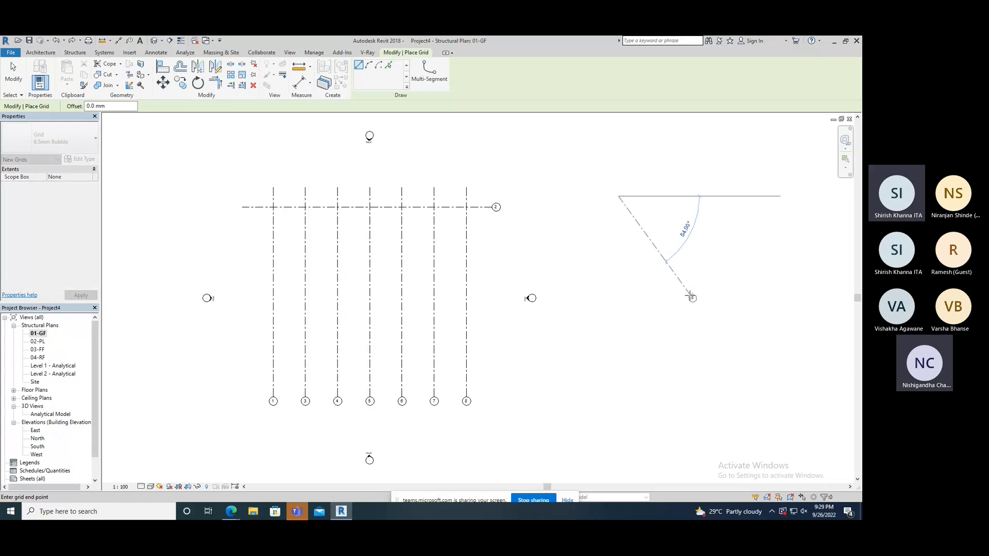
key(Escape)
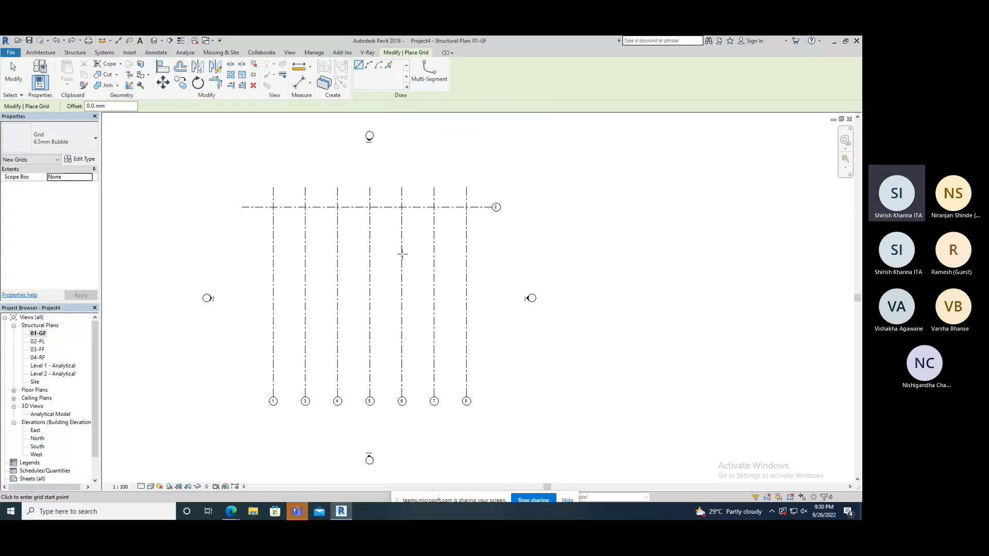
click(242, 245)
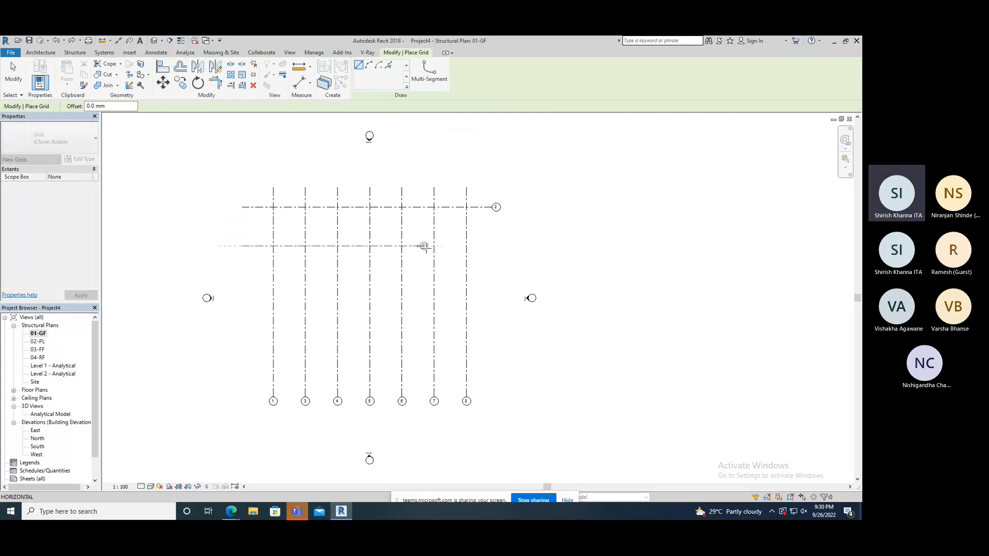
click(495, 246)
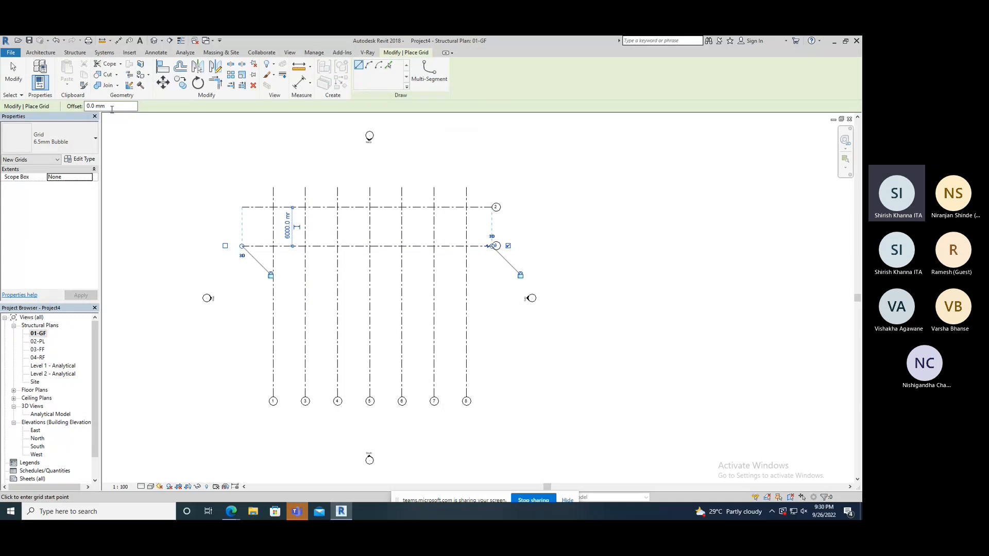
- Try to draw another horizontal grid line at a 5000 mm offset by tracing along the lower horizontal grid
text(5000)
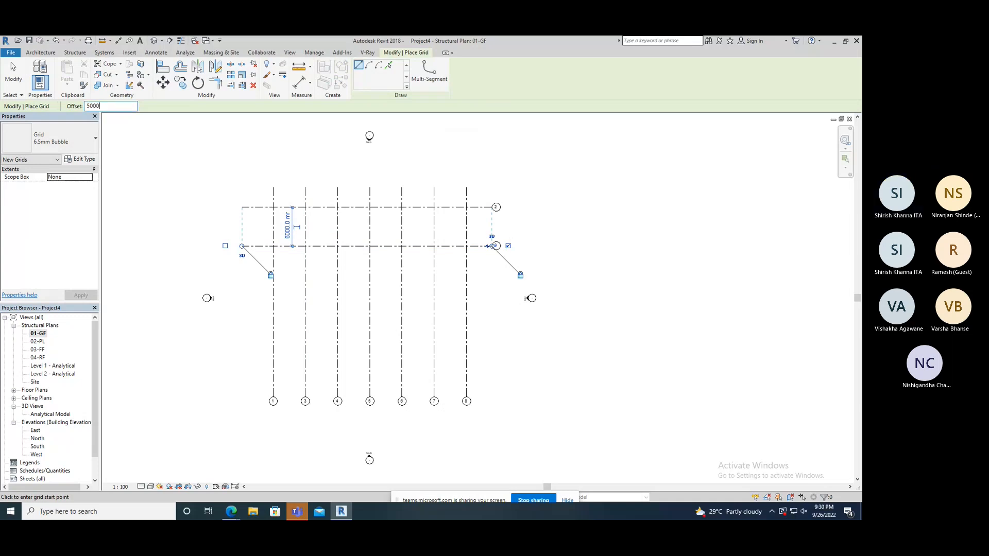
key(Return)
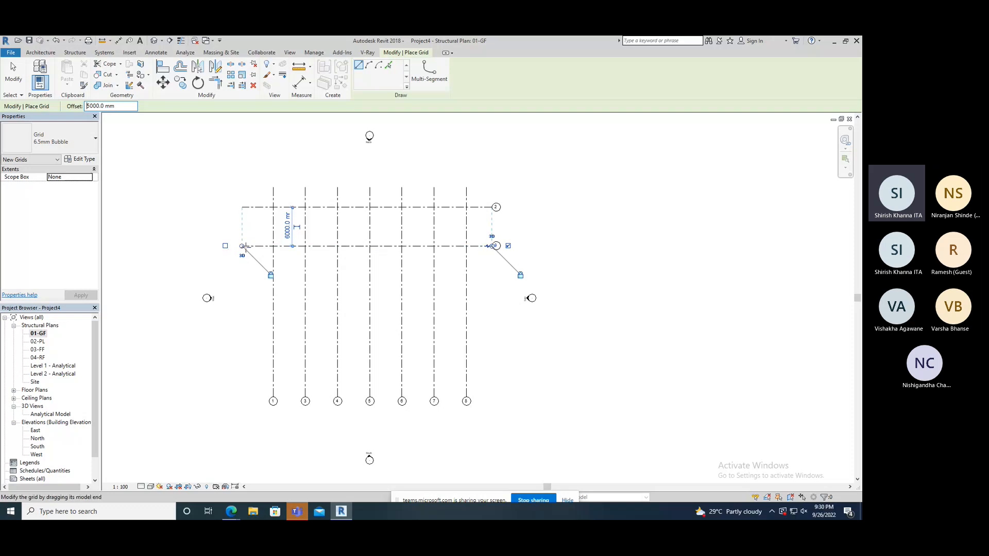
drag(246, 247, 251, 247)
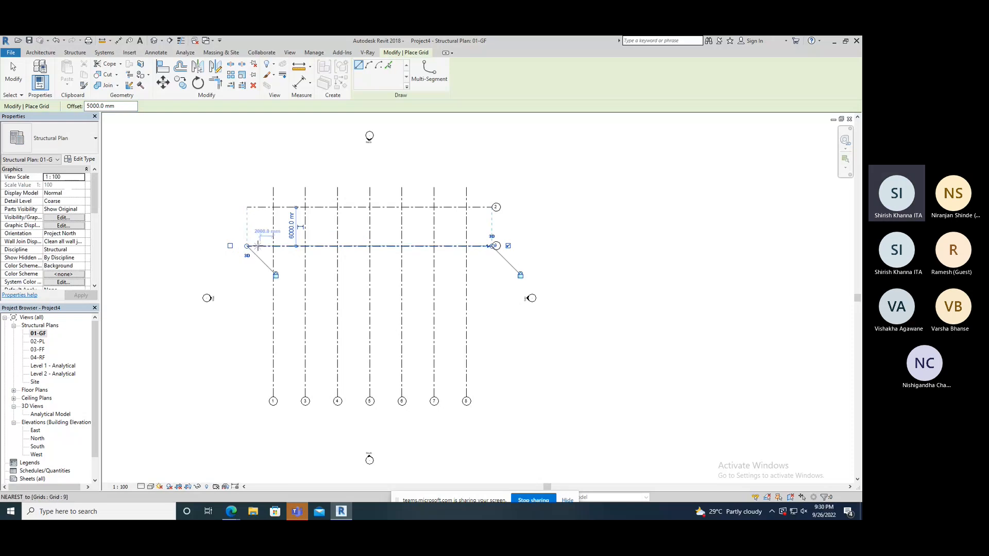
click(260, 246)
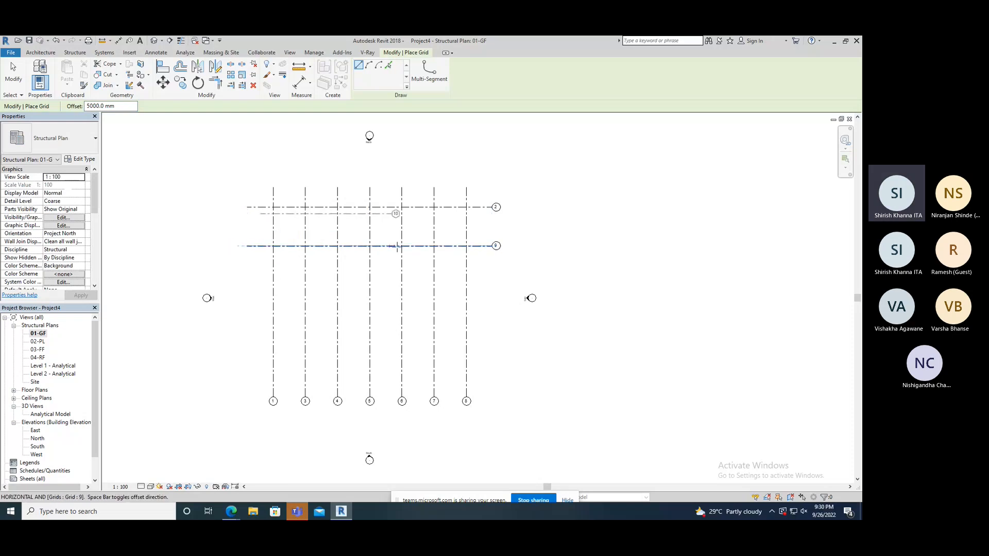
click(453, 246)
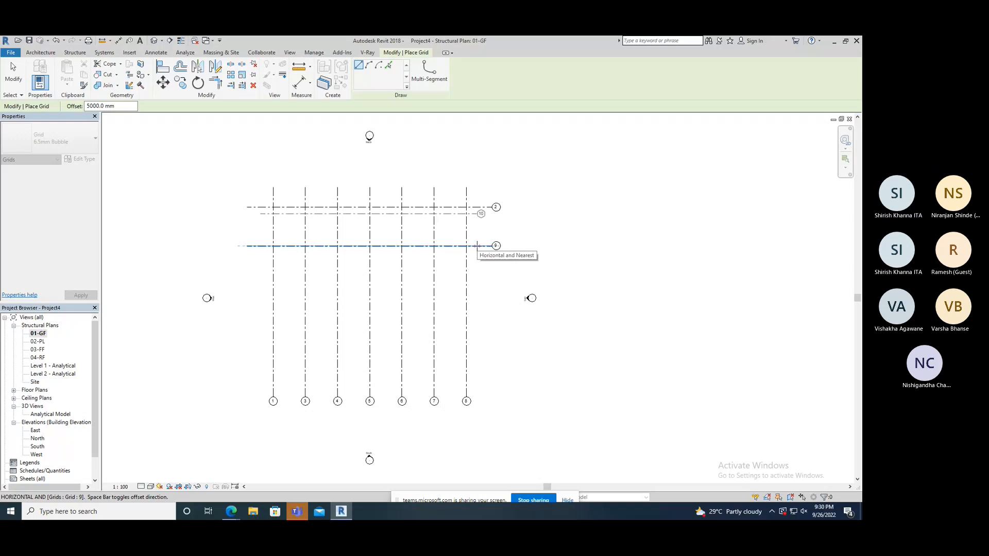
key(Escape)
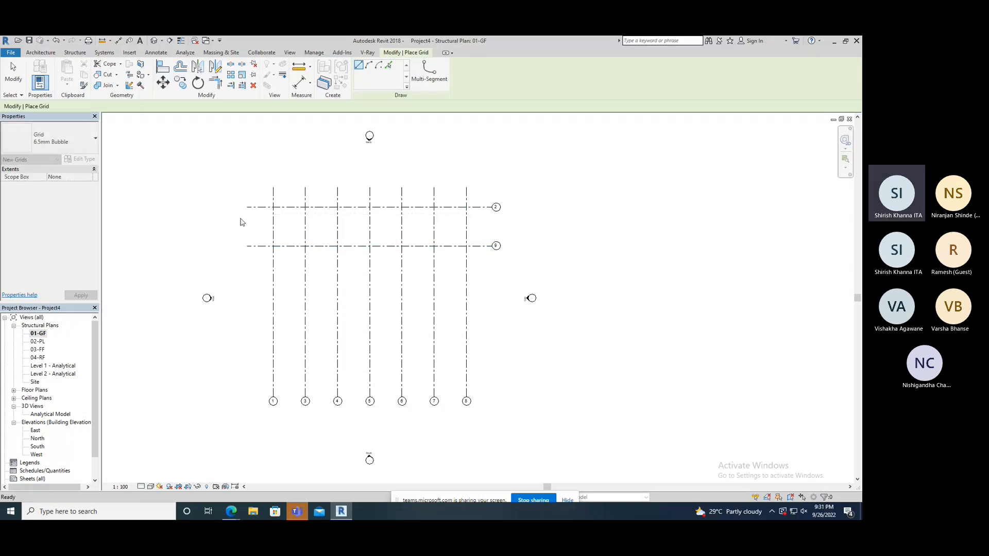
key(Escape)
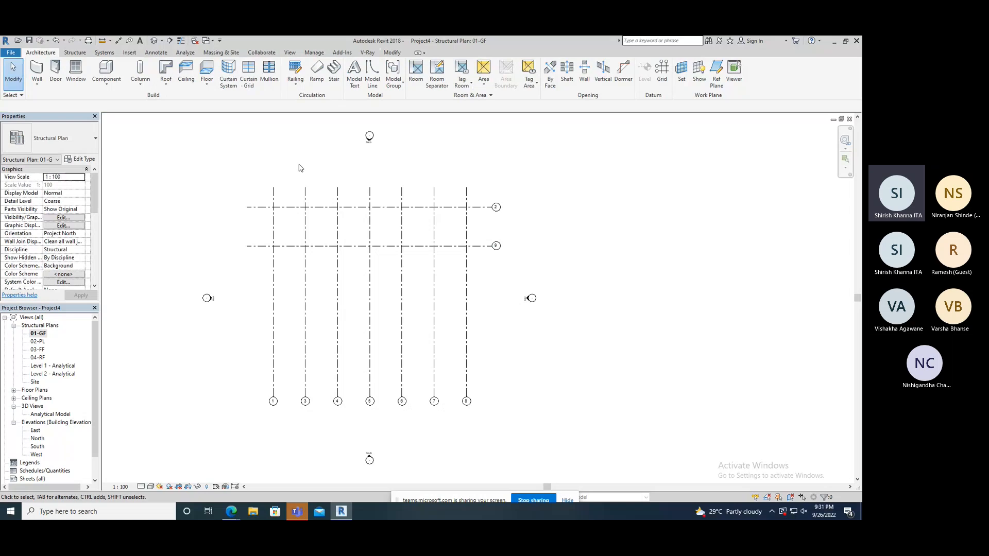
- Set up grid placement by picking existing lines, with an offset of 5000 mm
key(g)
key(r)
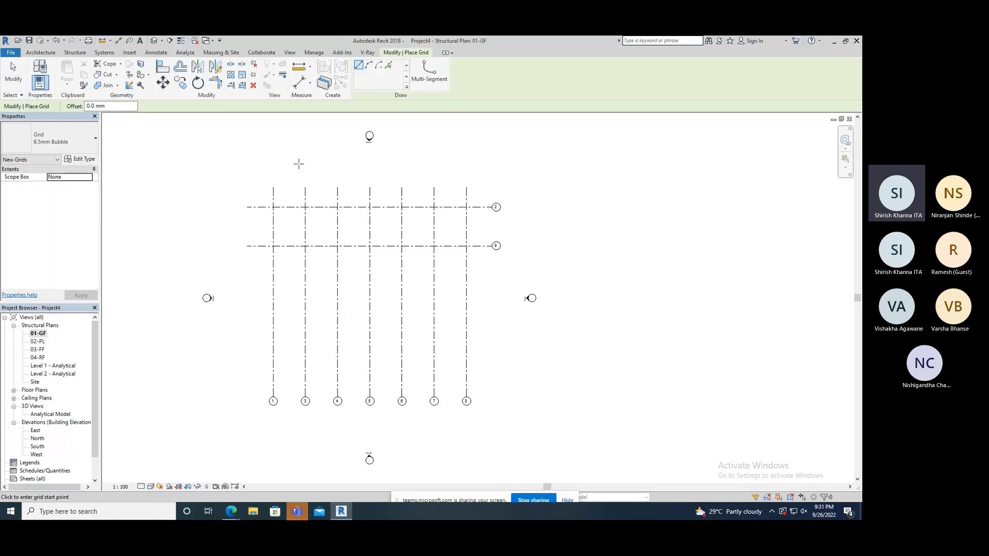
click(390, 69)
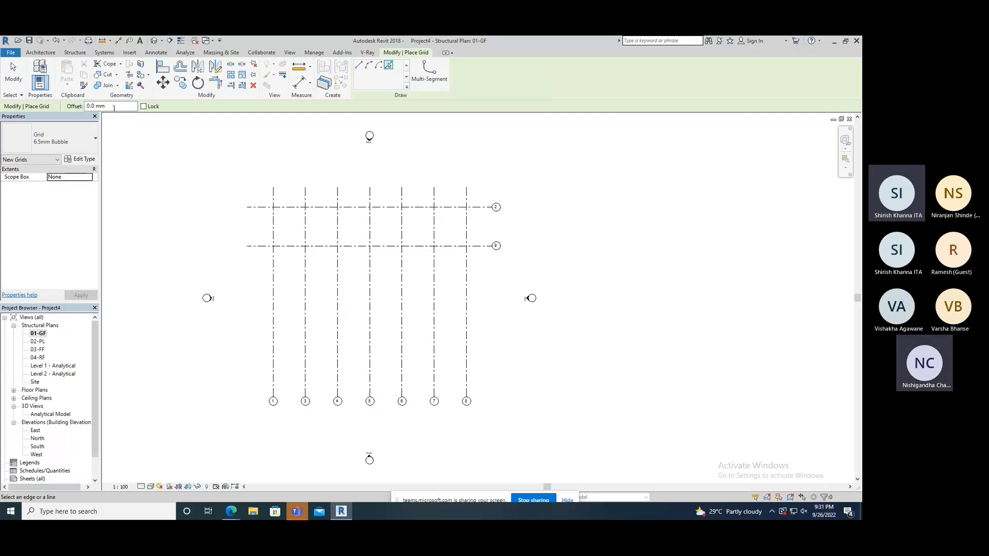
drag(114, 106, 75, 110)
text(5000)
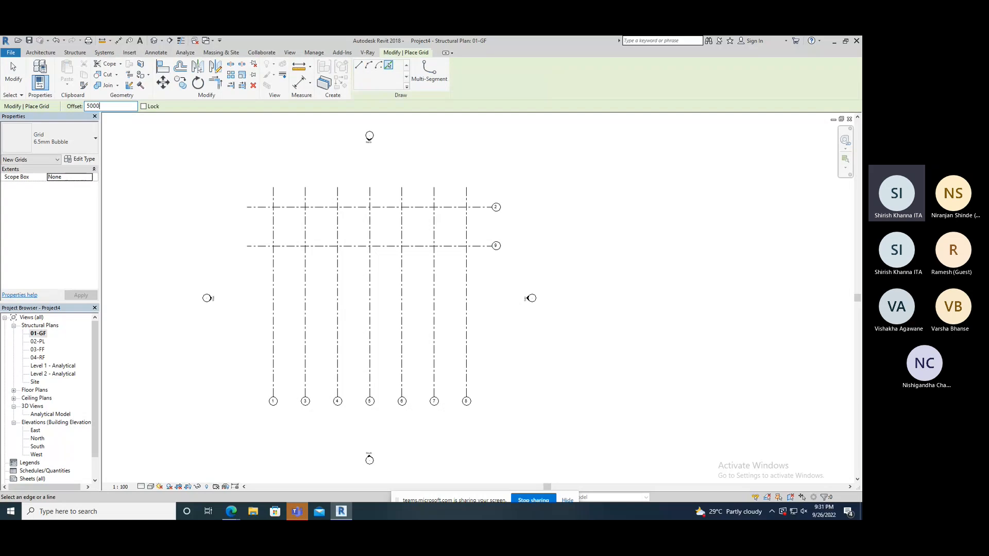
- Add four horizontal grid lines below grid 9, each offset 5000 mm from the one above it
key(Return)
click(320, 246)
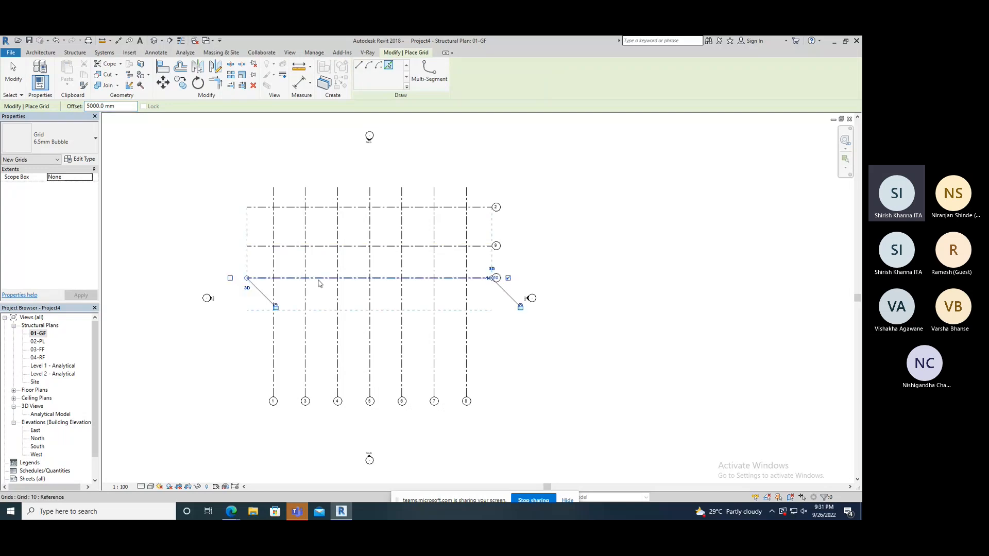
click(320, 279)
click(317, 310)
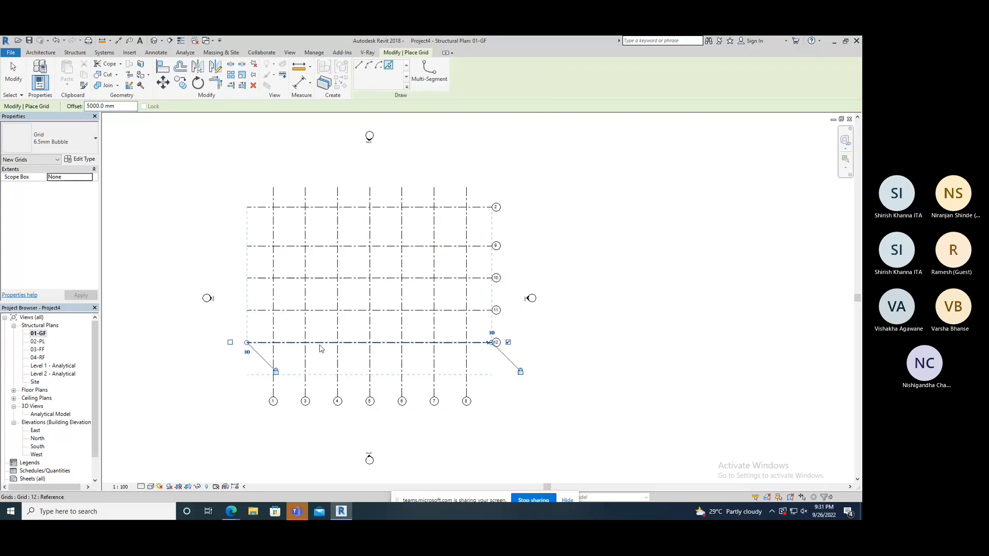
click(321, 343)
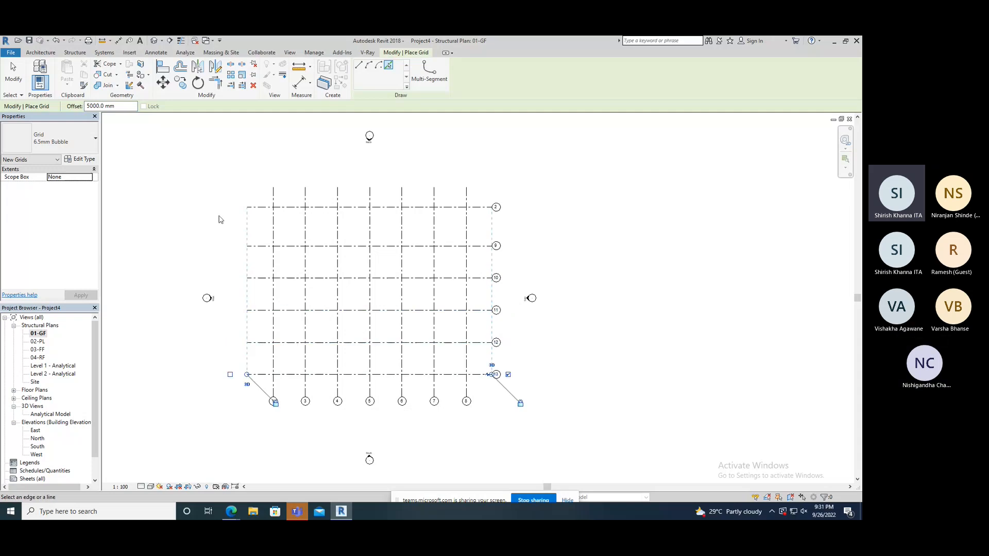
- Add a grid line 5000 mm above grid 9 and delete the existing horizontal grid 2
click(290, 244)
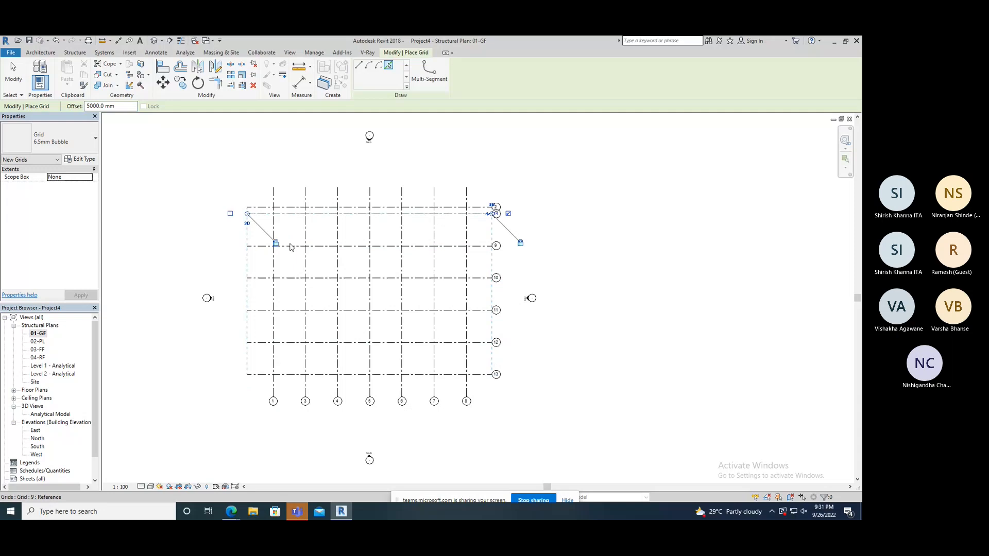
key(Escape)
key(Escape)
click(291, 208)
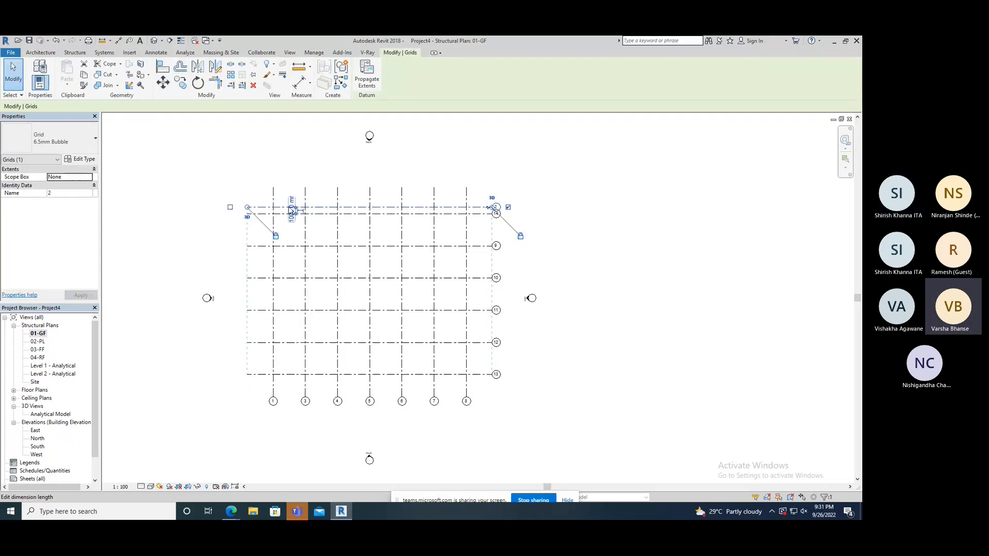
key(Delete)
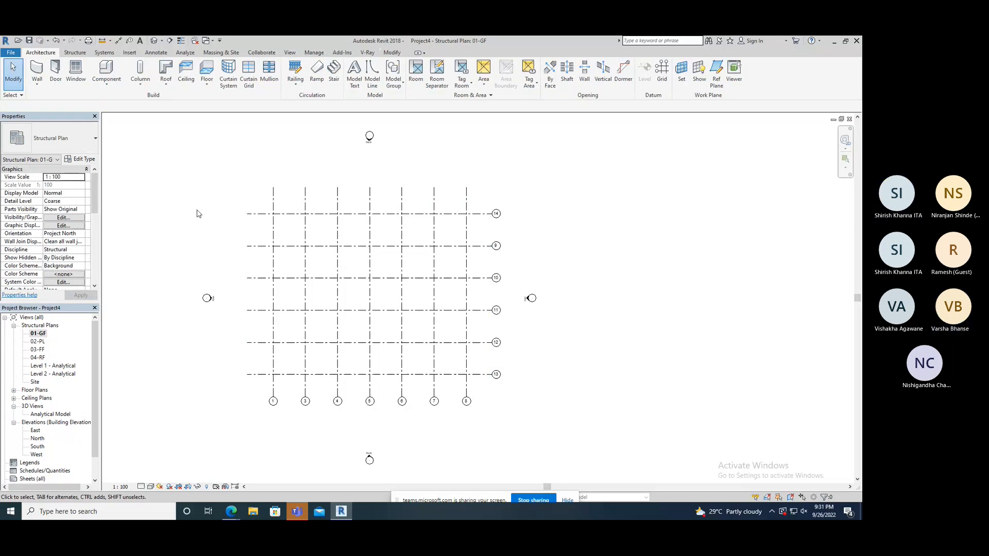
- Examine the East and West elevation markers on either side of the grid
mouse_move(523, 282)
mouse_down()
mouse_move(556, 303)
mouse_move(543, 323)
mouse_up()
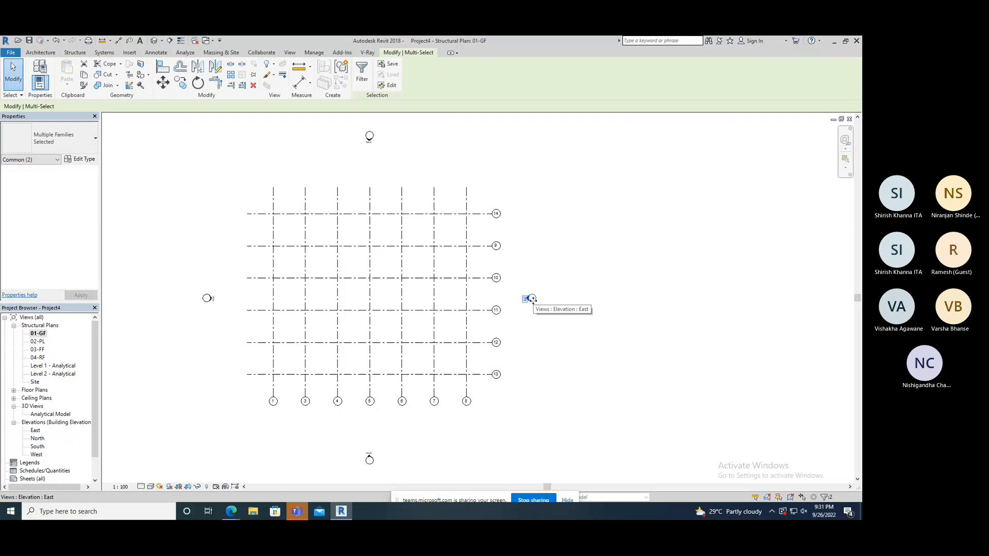
click(561, 317)
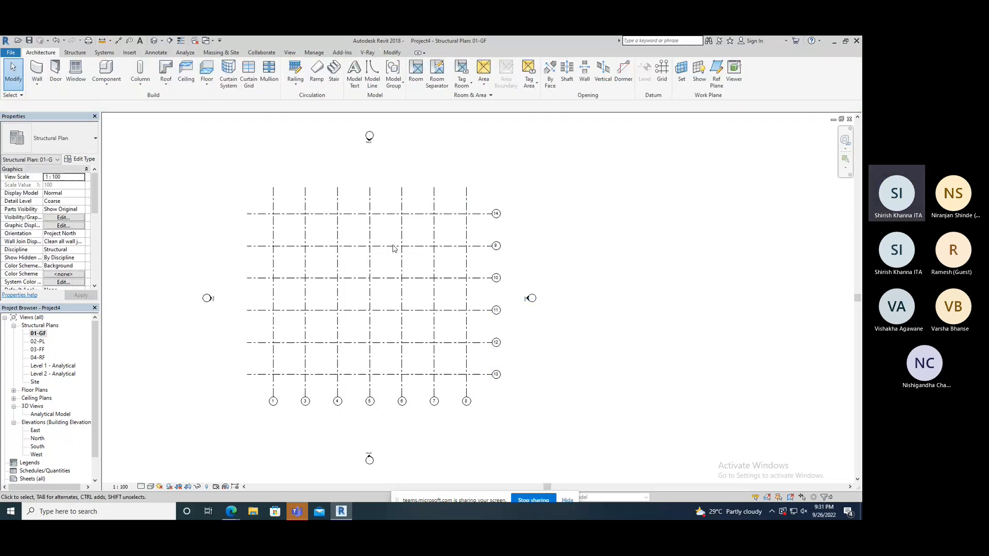
scroll(426, 238, down, 2)
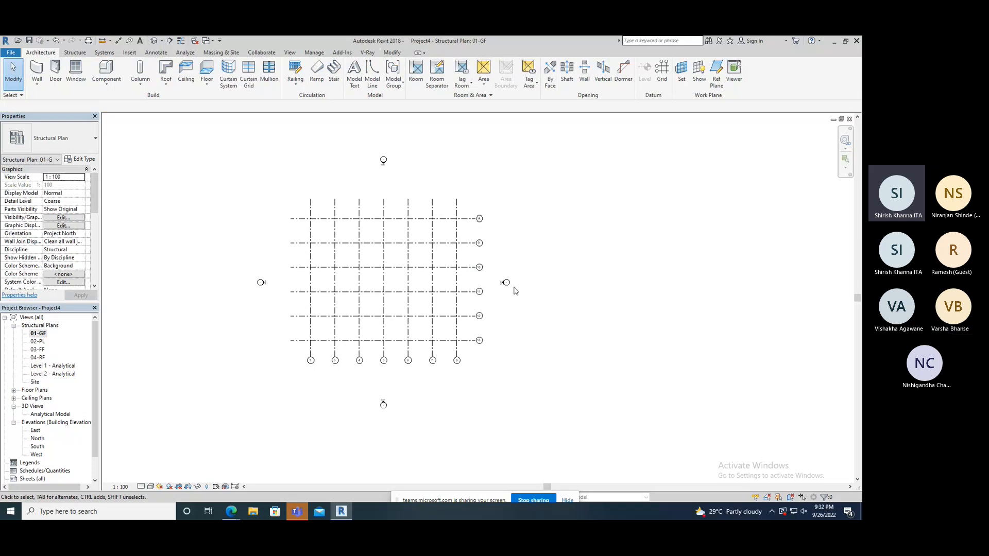
scroll(510, 289, up, 8)
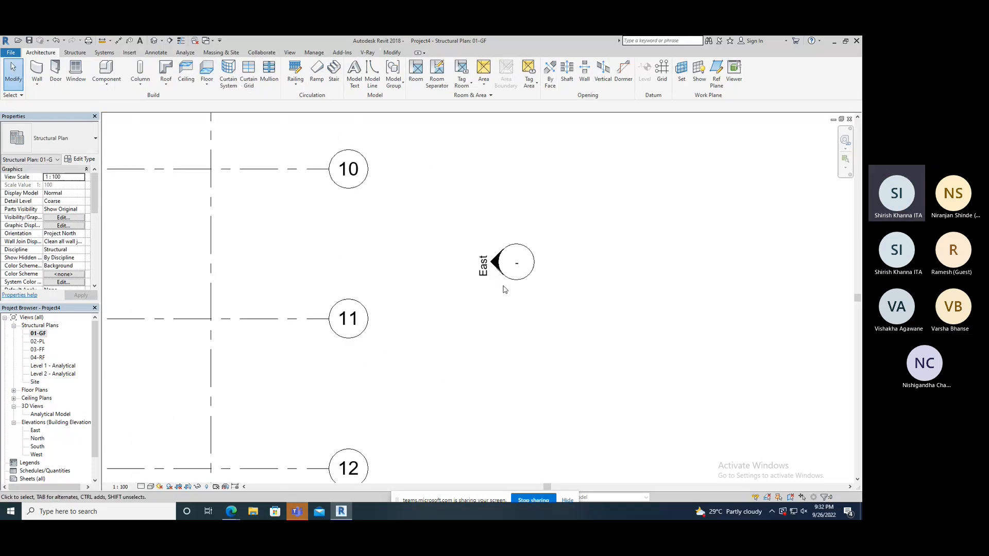
scroll(498, 265, down, 3)
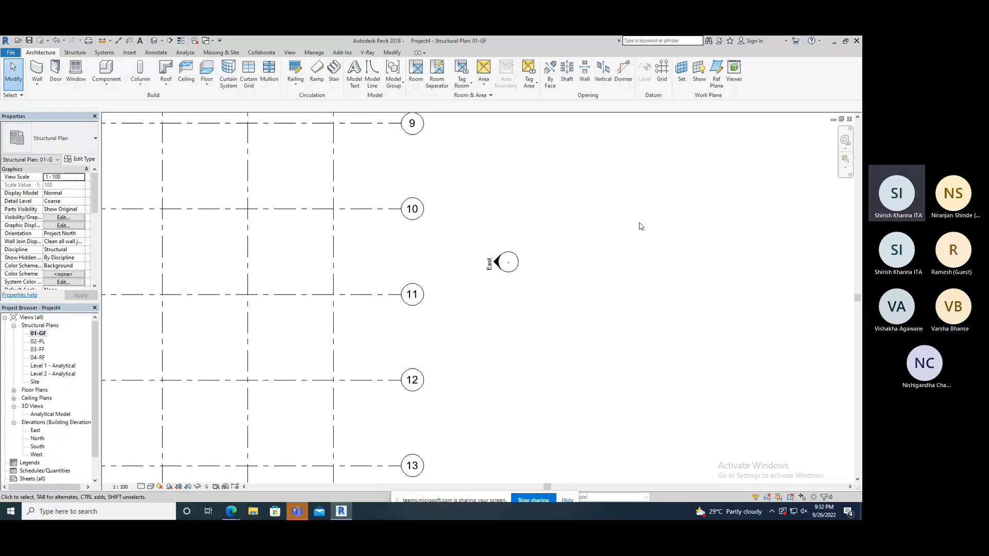
click(515, 274)
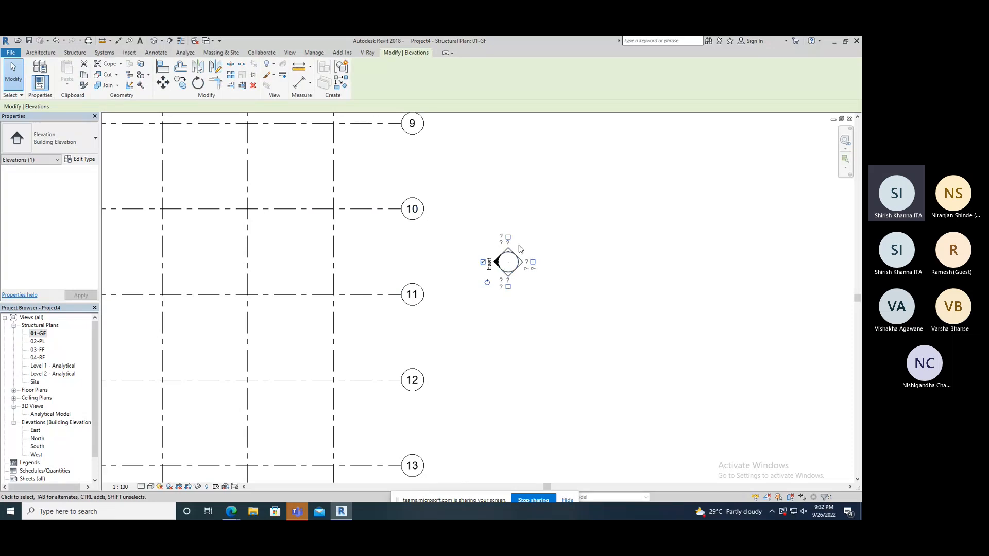
click(490, 319)
scroll(632, 303, down, 3)
scroll(126, 286, up, 4)
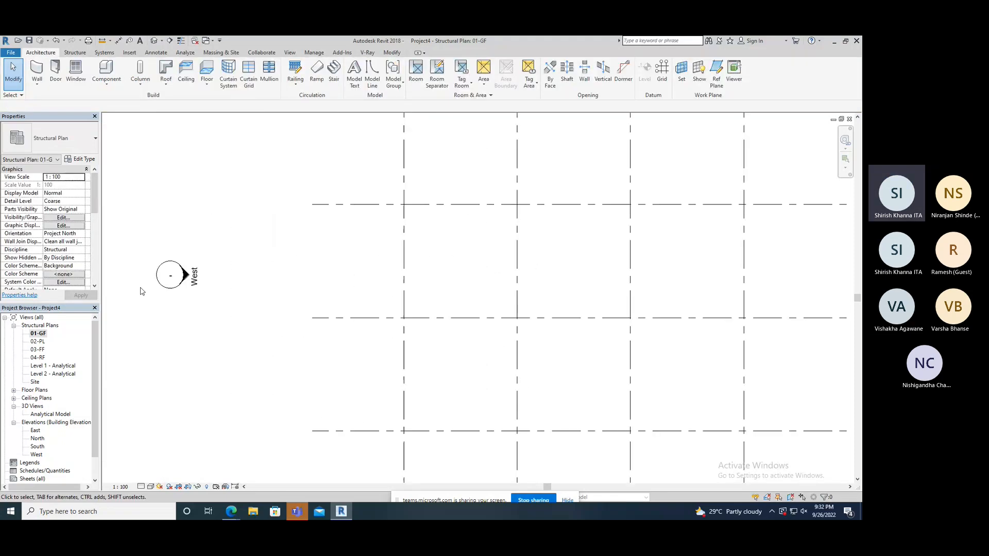
click(175, 290)
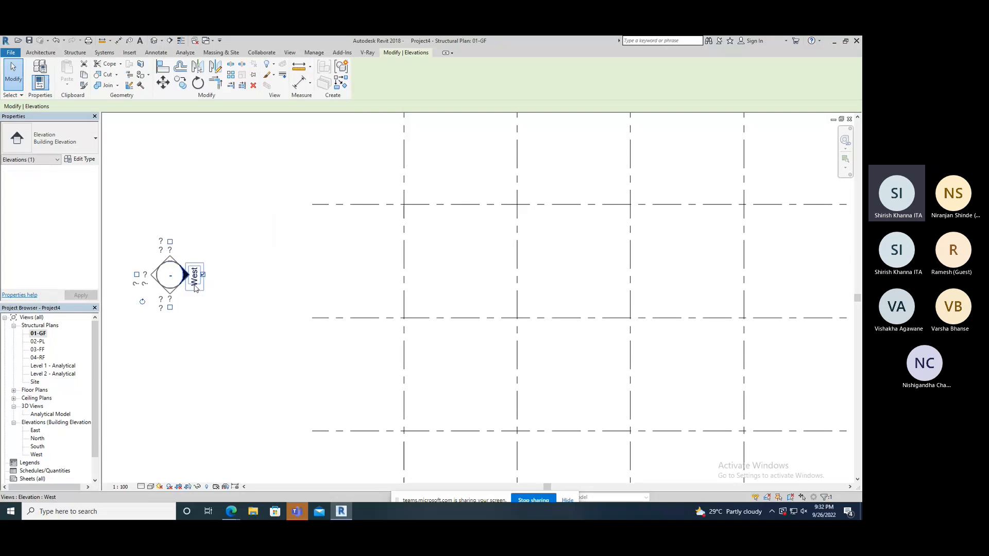
click(273, 286)
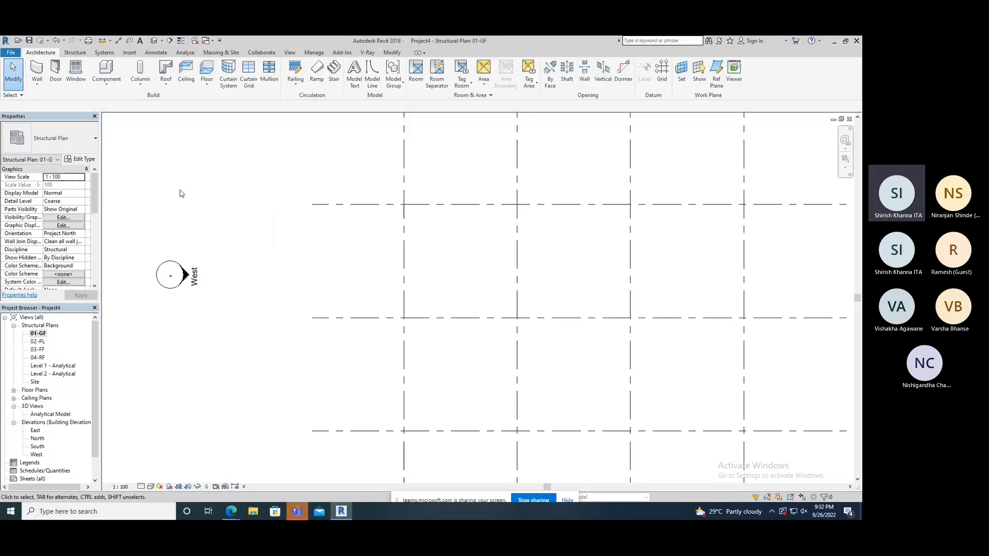
scroll(348, 295, down, 2)
scroll(348, 294, down, 5)
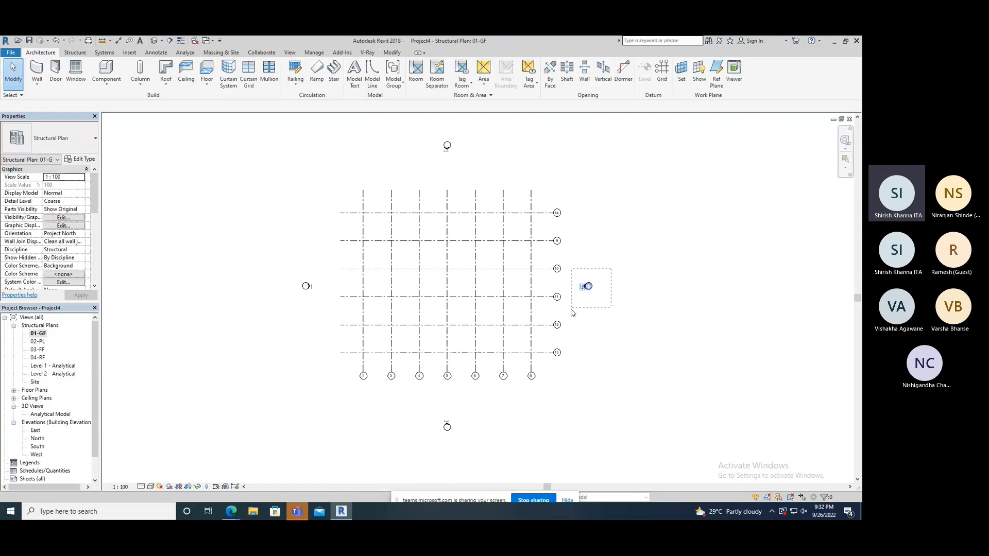
- Try moving the East elevation marker farther away from the grid, and undo the move
click(586, 286)
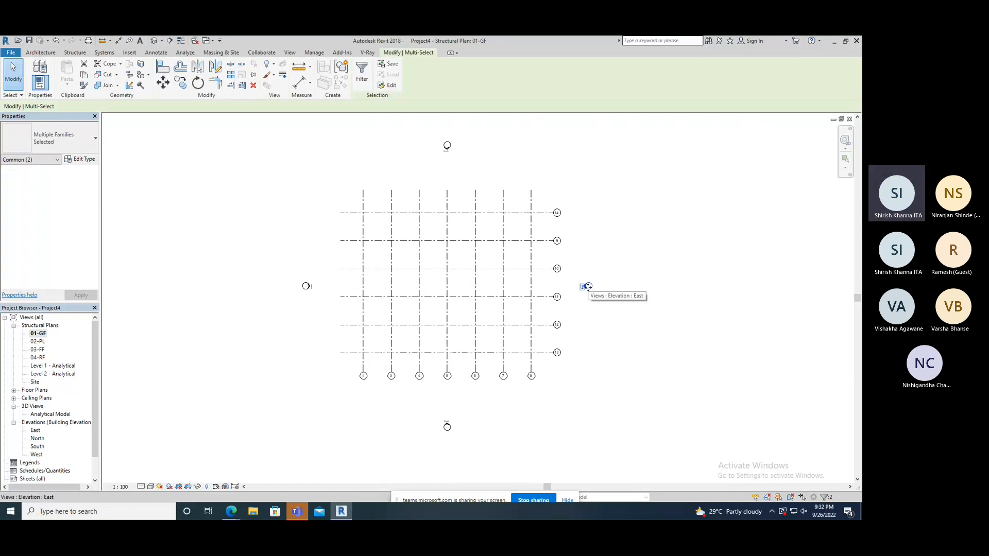
drag(586, 286, 759, 289)
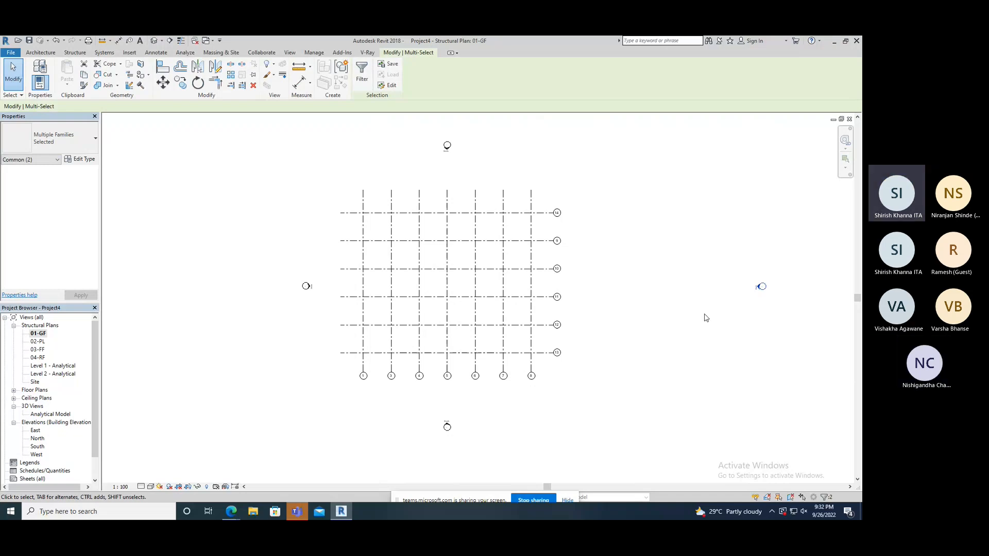
key(ctrl+z)
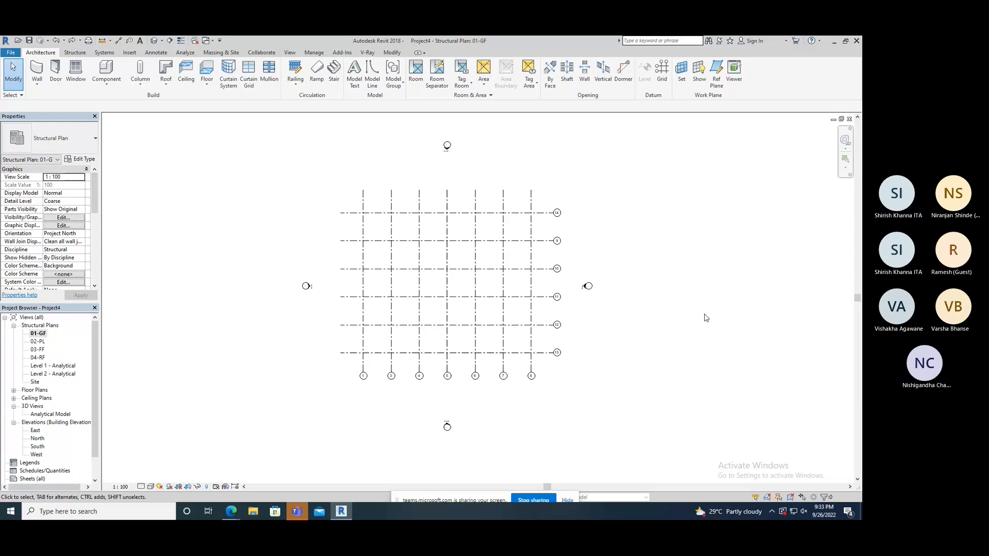
- Draw a chain of Generic - 200mm walls along the grid lines, starting where grids 1 and 14 cross and going clockwise to grids 1 and 10
middle_drag(477, 348, 439, 342)
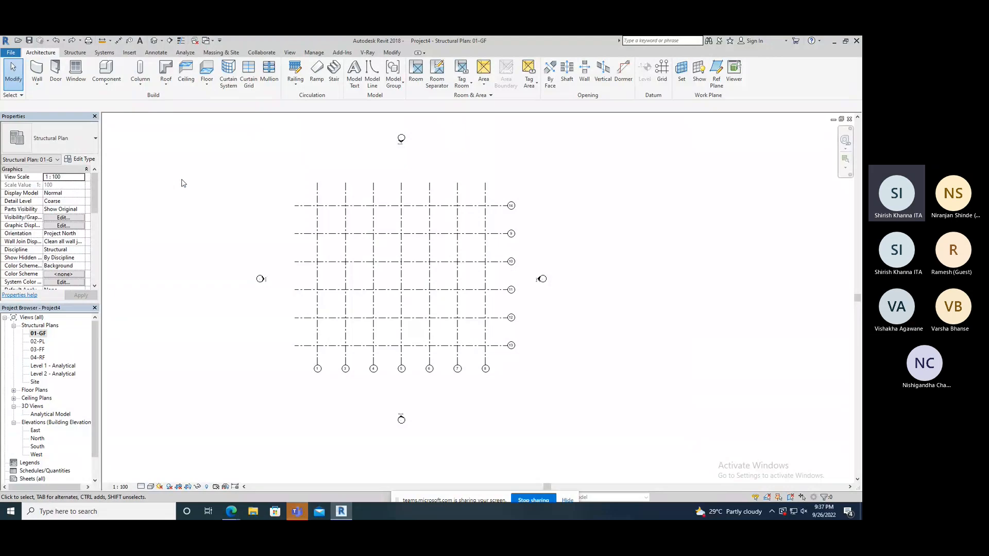
click(36, 71)
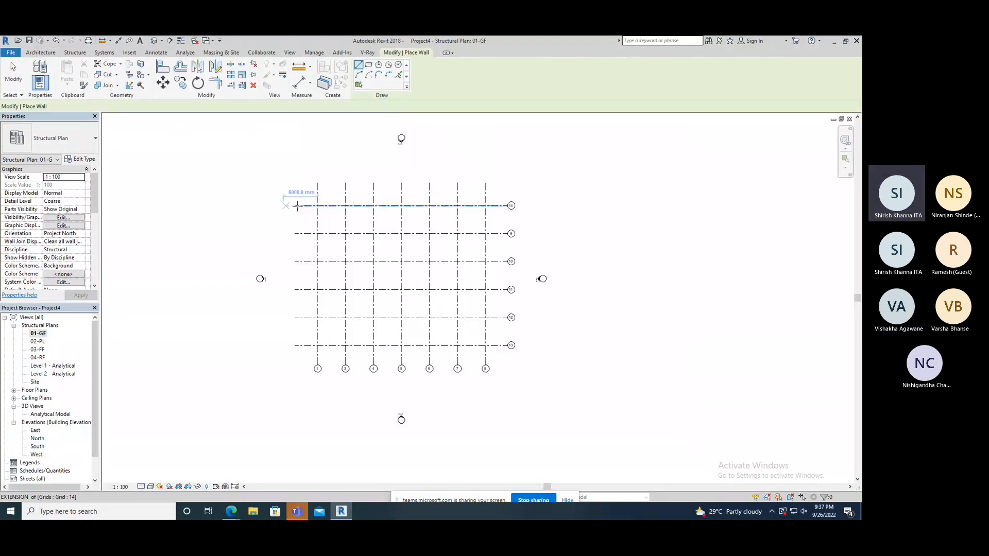
click(318, 206)
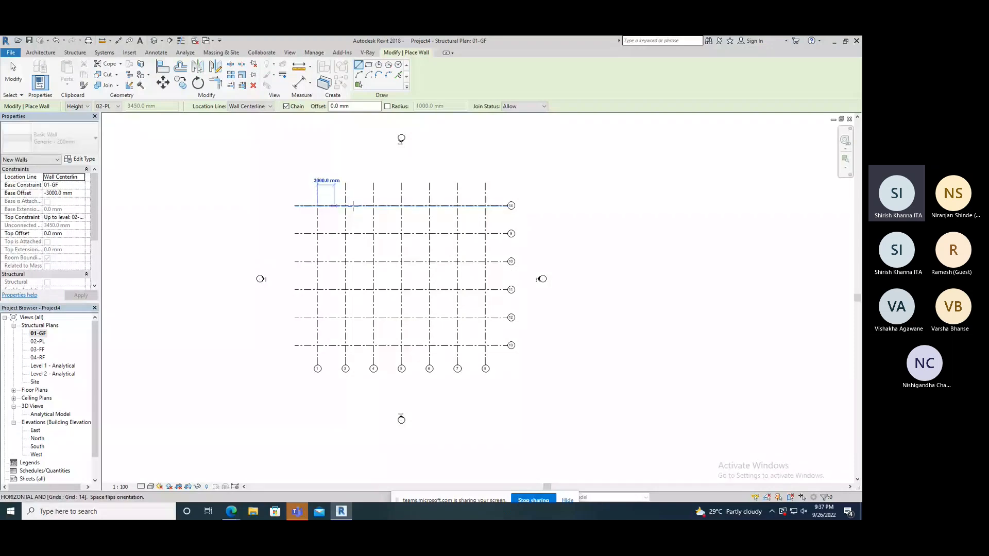
click(374, 206)
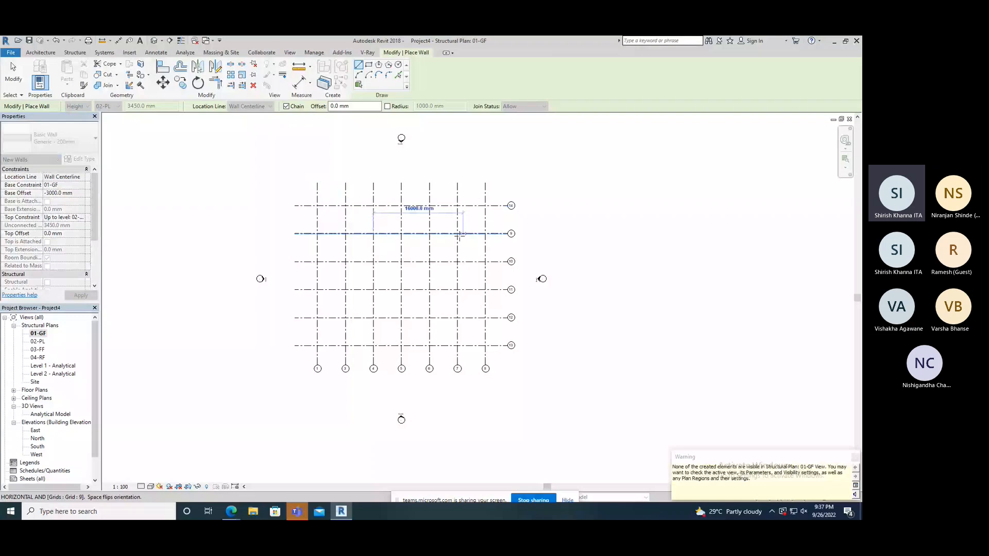
click(458, 234)
click(458, 318)
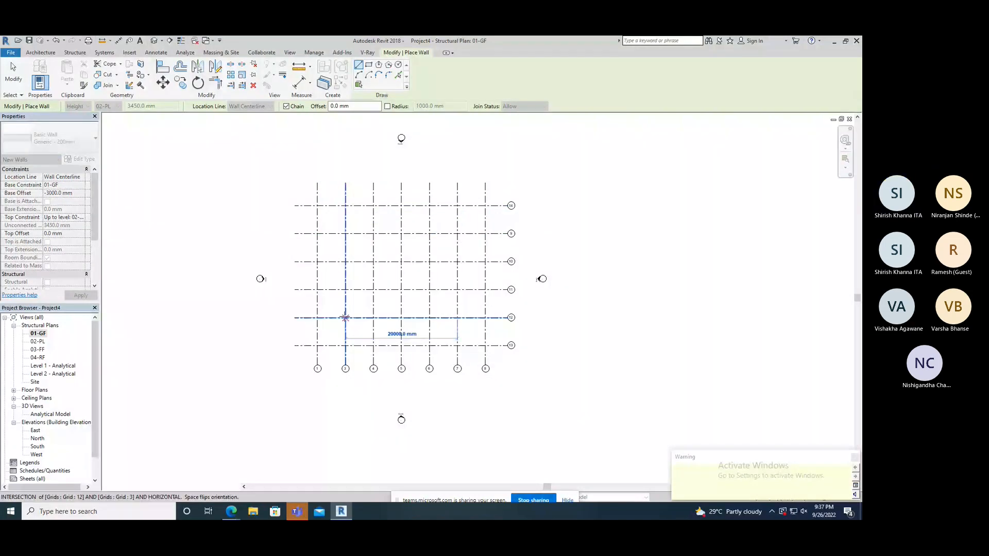
click(345, 318)
click(345, 262)
click(317, 262)
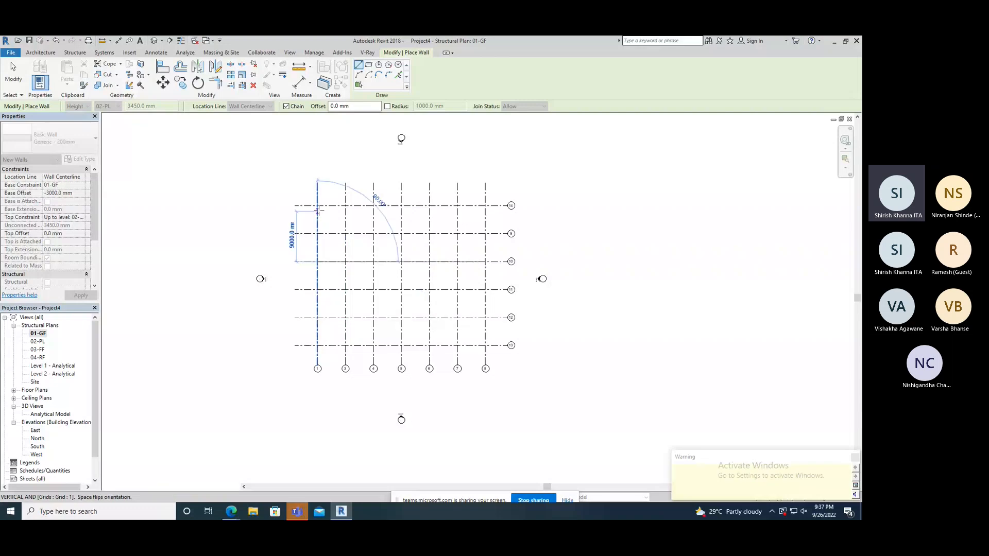
right_click(228, 178)
click(242, 181)
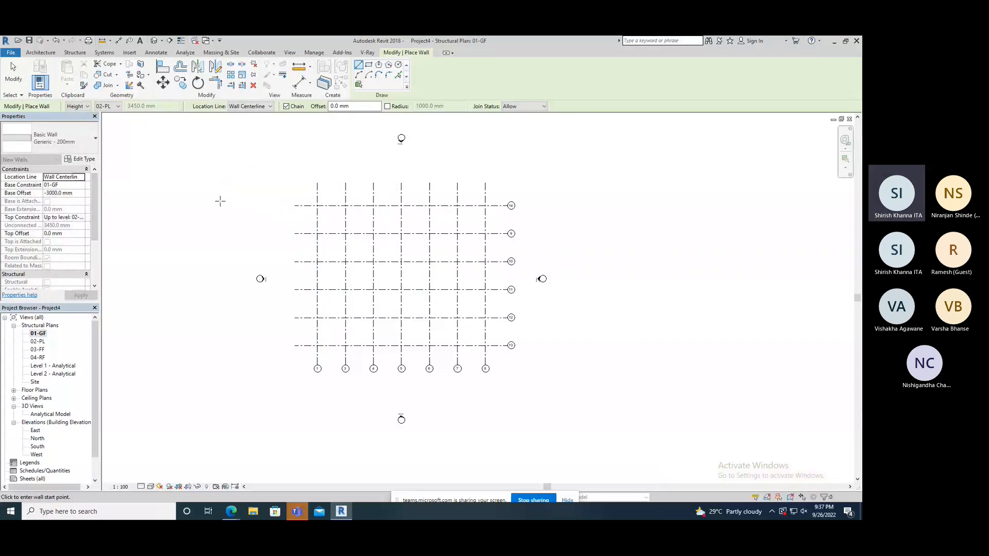
right_click(181, 161)
click(203, 165)
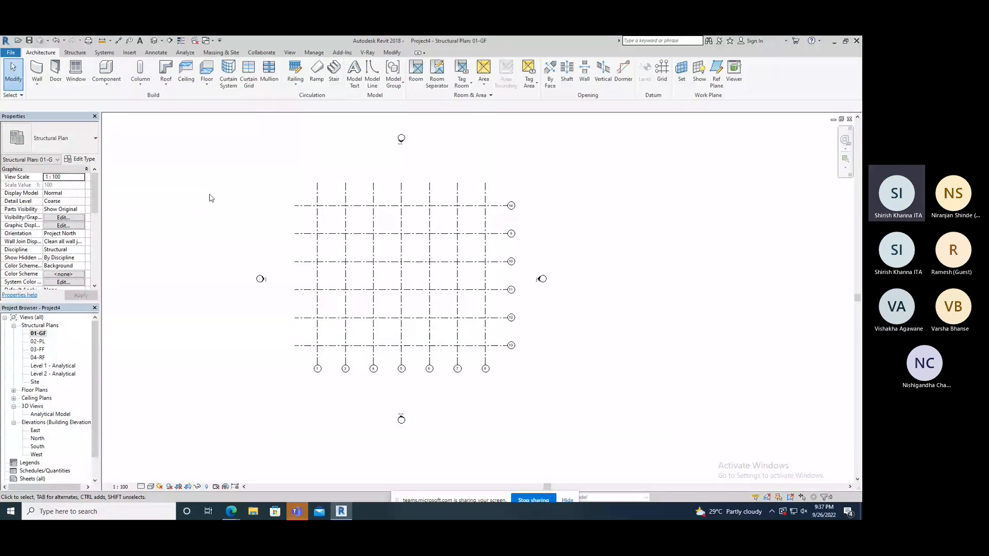
- Look for the walls in the default 3D view and return to the 01-GF structural plan
click(154, 41)
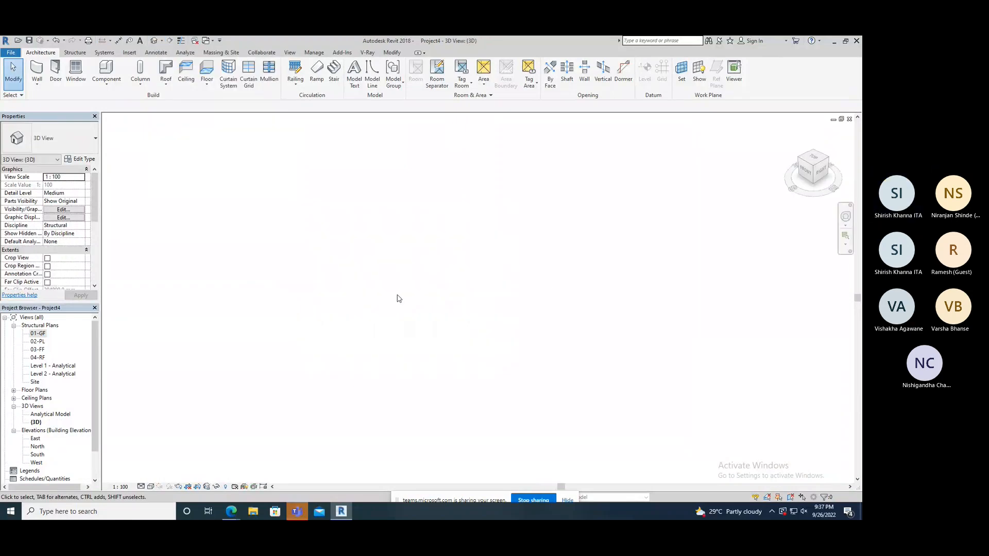
right_click(377, 258)
click(423, 342)
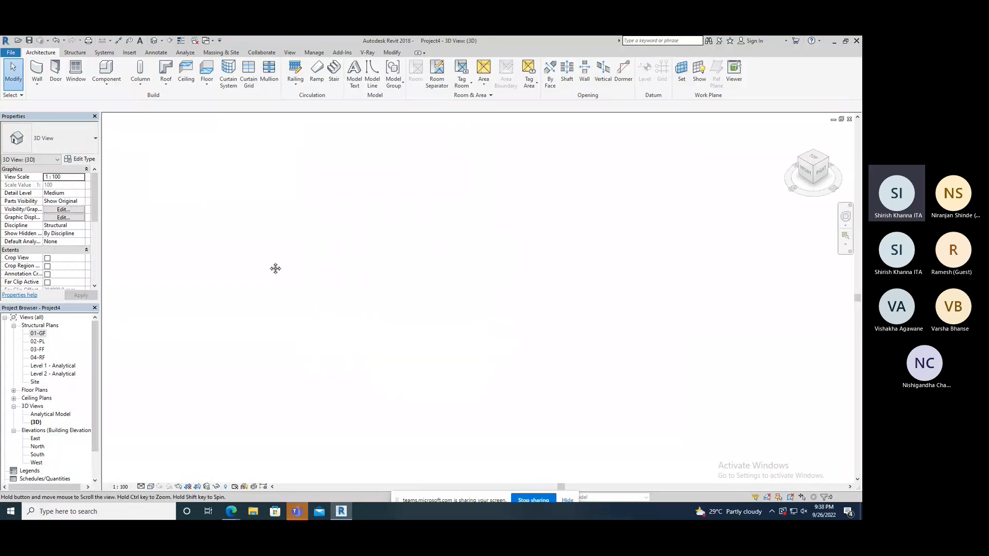
key(Escape)
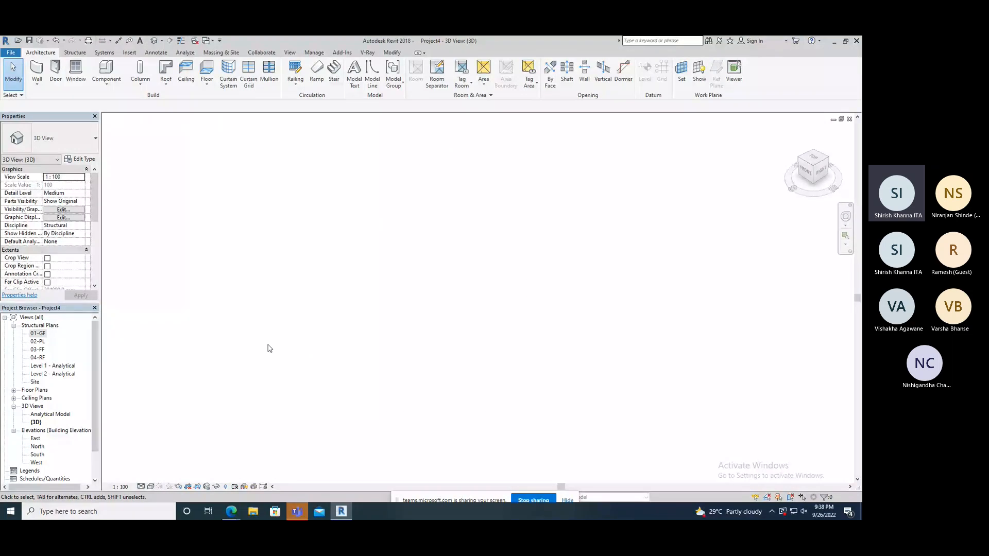
double_click(38, 334)
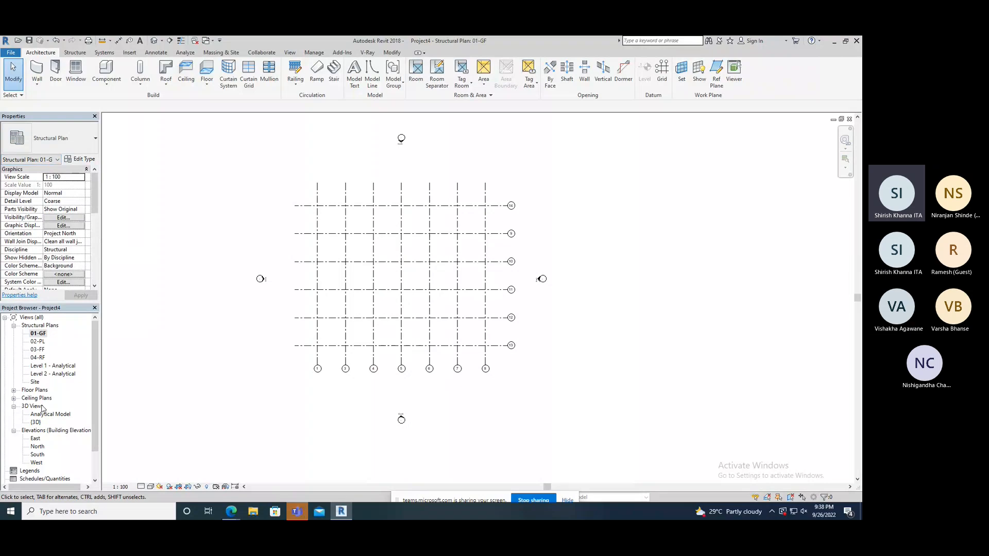
- Expand the list of floor plans and choose 1 : 100 as the view scale of the 01-GF plan
click(14, 391)
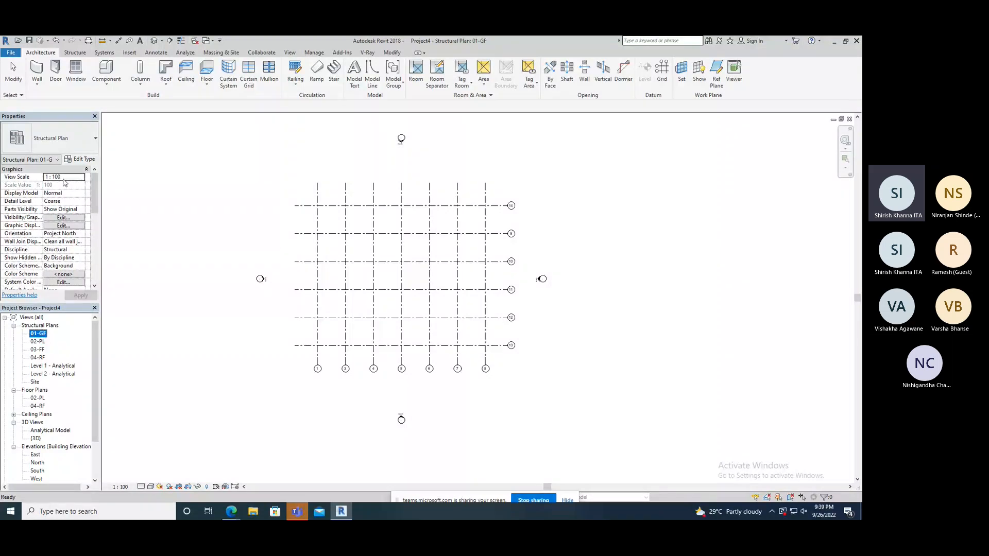
click(64, 178)
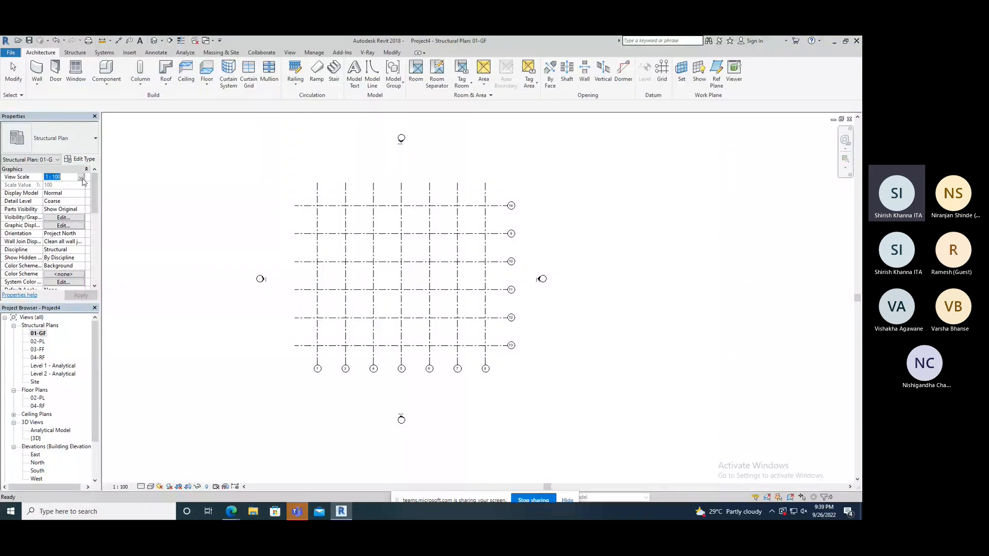
click(81, 177)
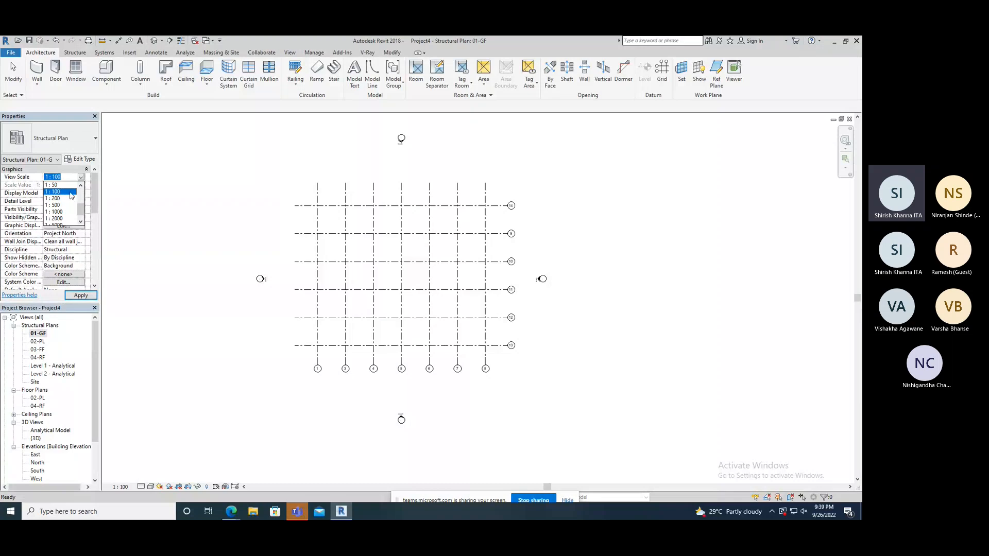
click(70, 193)
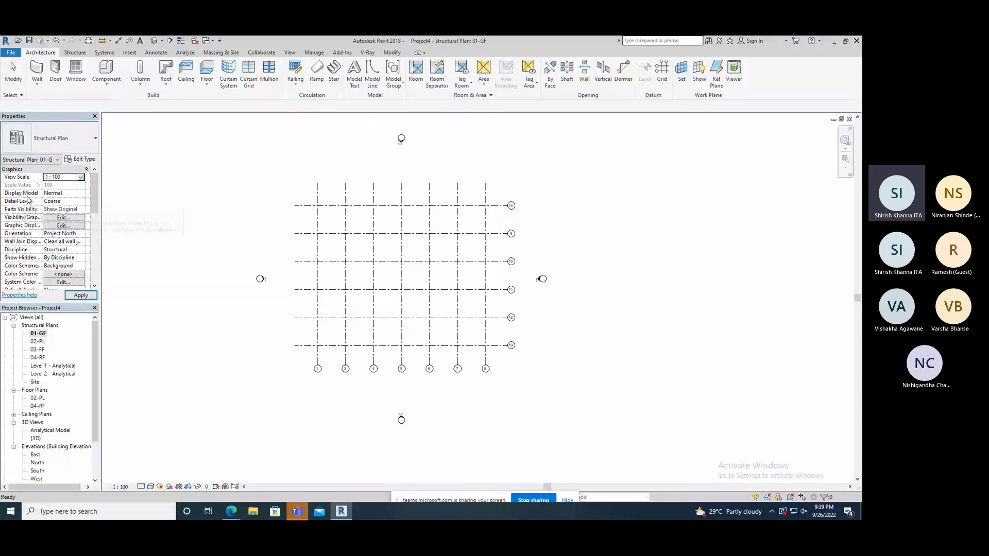
- Look at the Display Model options of the 01-GF plan and keep Normal
click(67, 193)
click(81, 193)
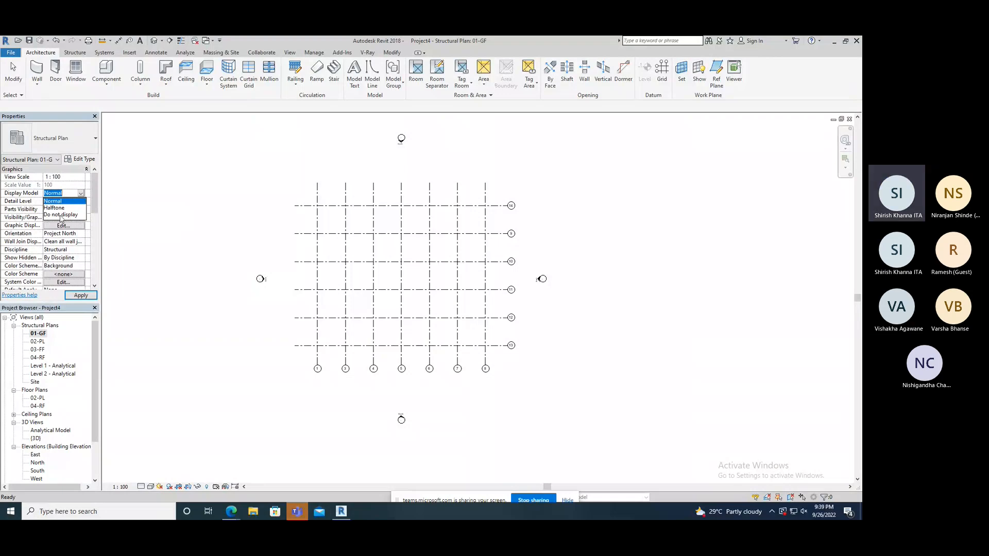
click(81, 197)
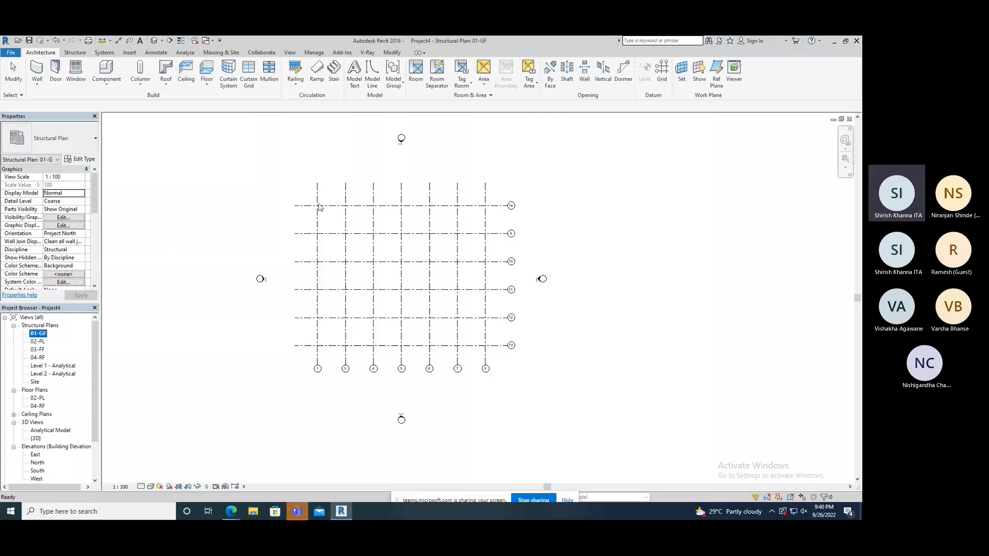
- Open the 01-GF plan's Visibility/Graphic Overrides, filter the model categories to Structure only and look through their visibility settings
click(62, 218)
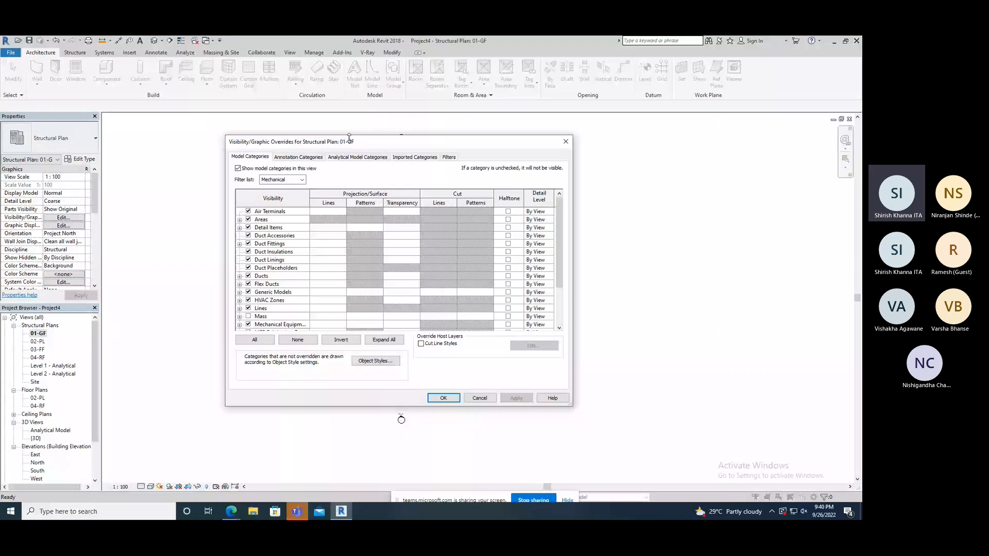
drag(350, 138, 320, 129)
click(260, 172)
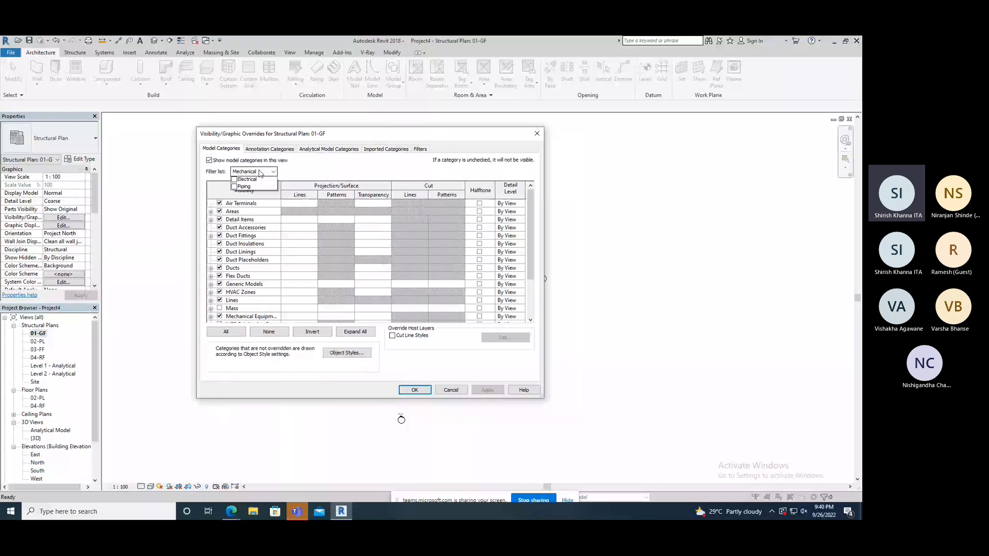
click(235, 188)
click(235, 195)
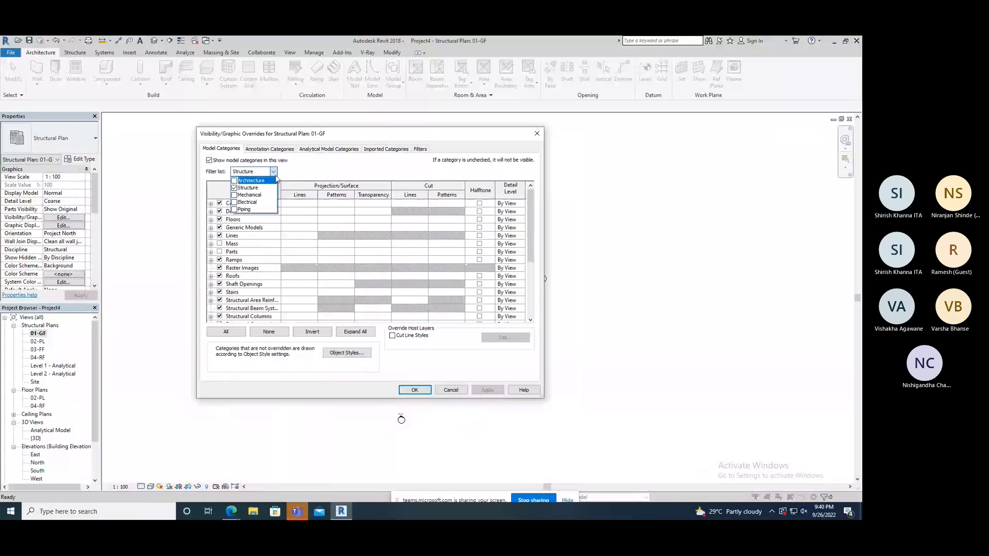
click(273, 172)
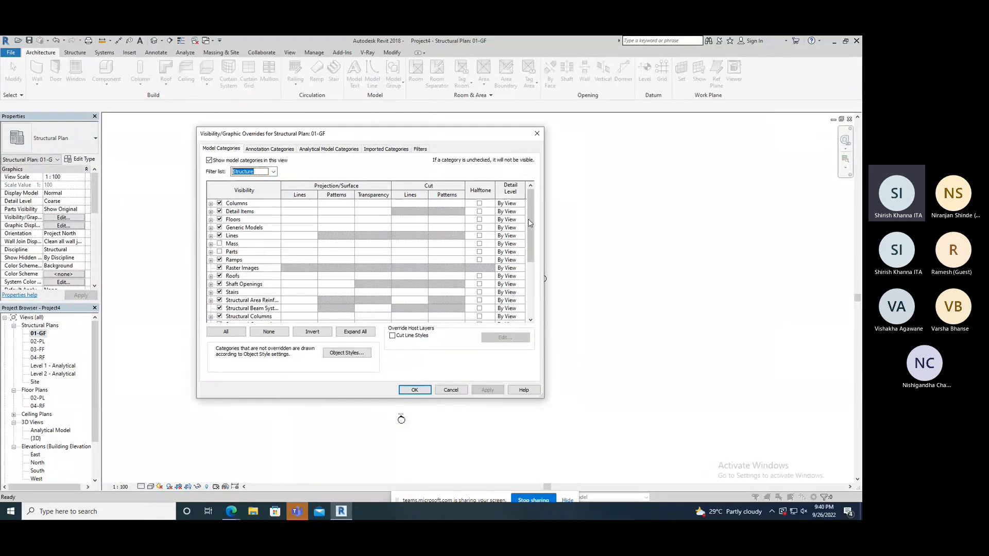
drag(533, 220, 531, 280)
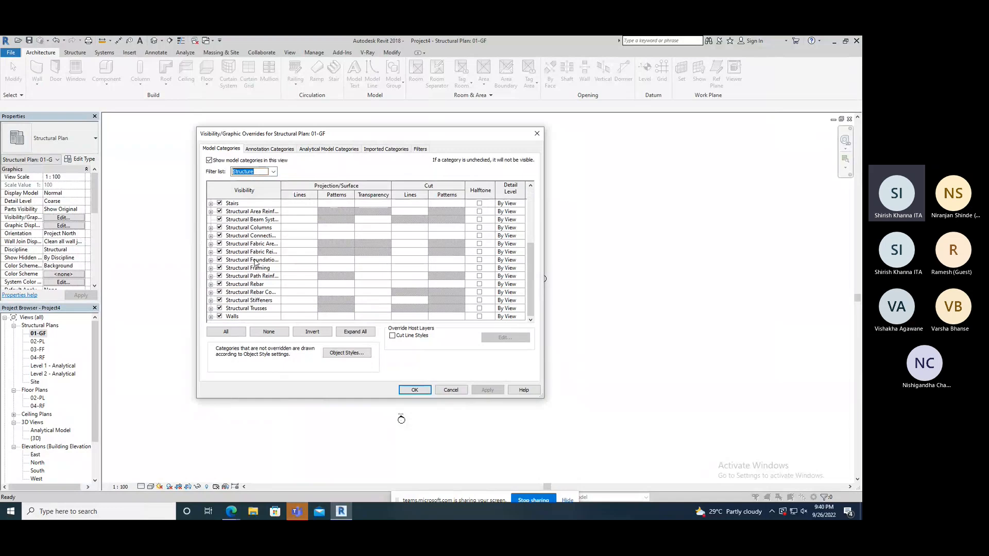
drag(302, 139, 543, 149)
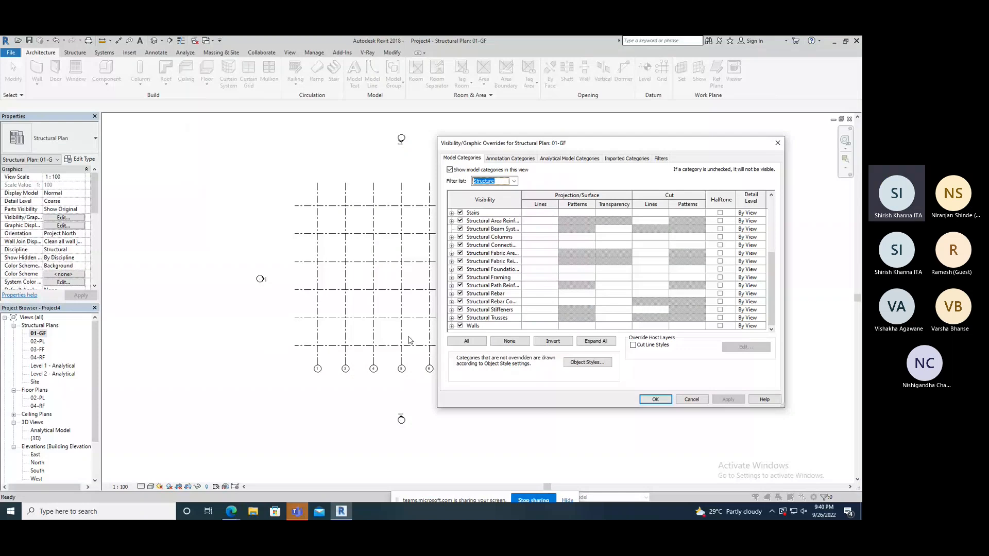
drag(545, 145, 519, 140)
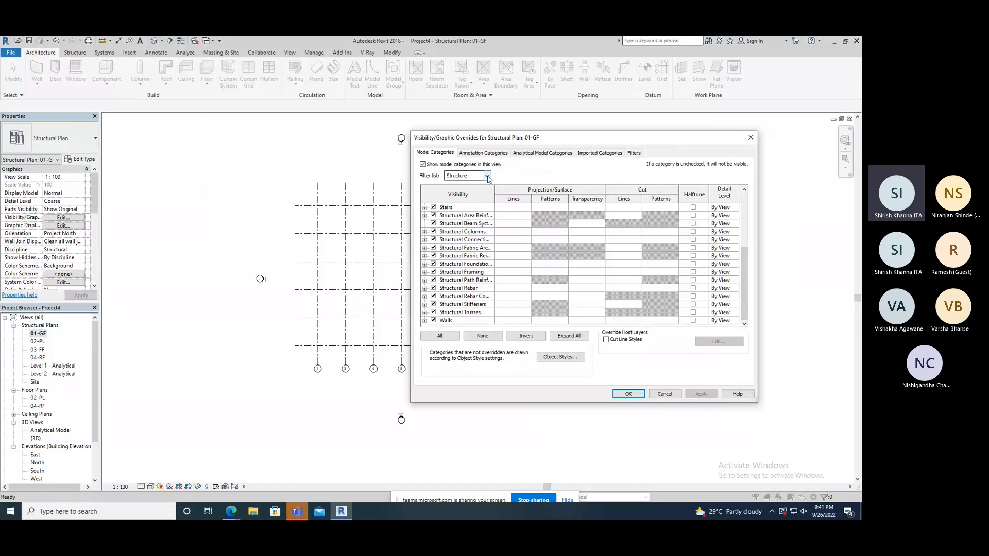
- Add Architecture to the category filter, check the visibility of the combined categories, and leave the overrides without saving the project
click(487, 176)
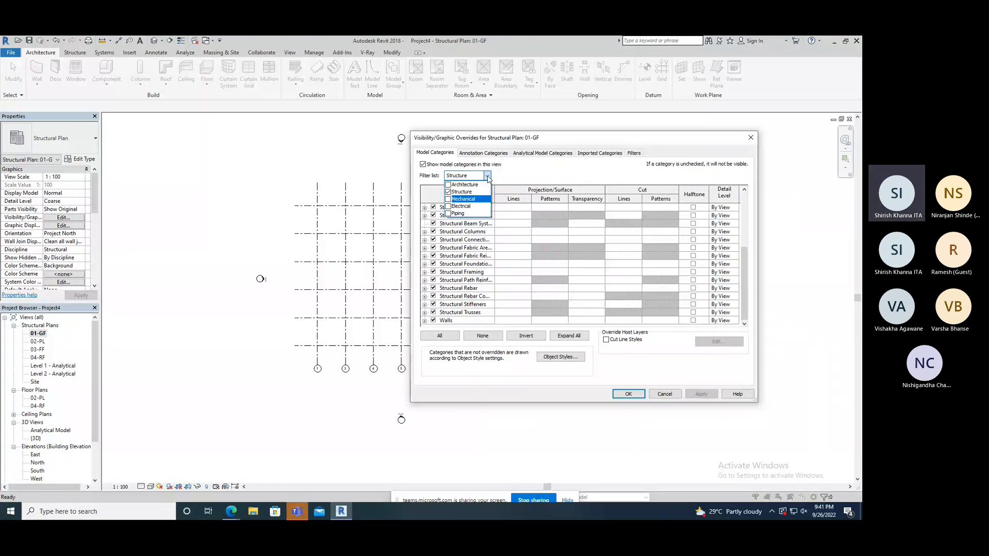
click(449, 184)
click(748, 287)
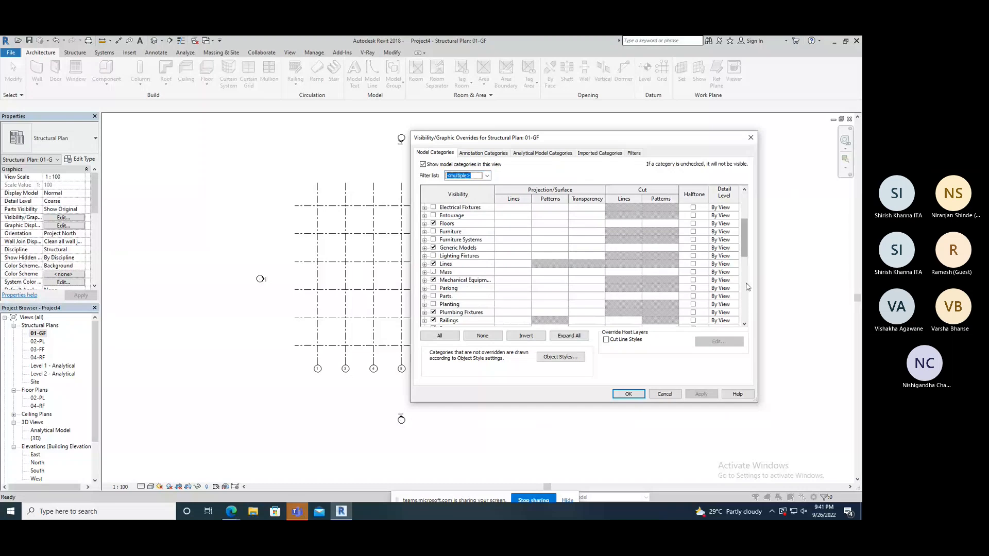
scroll(670, 304, down, 10)
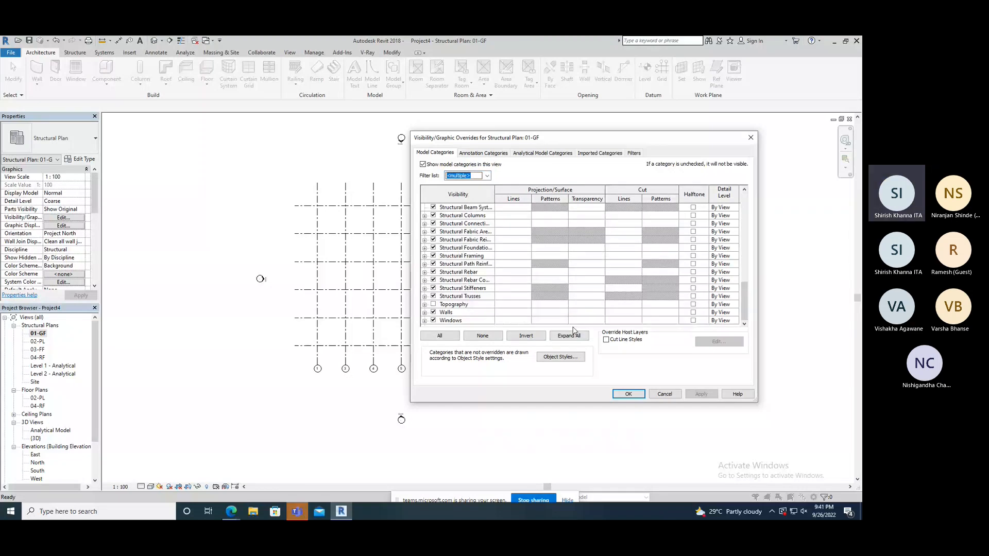
key(Escape)
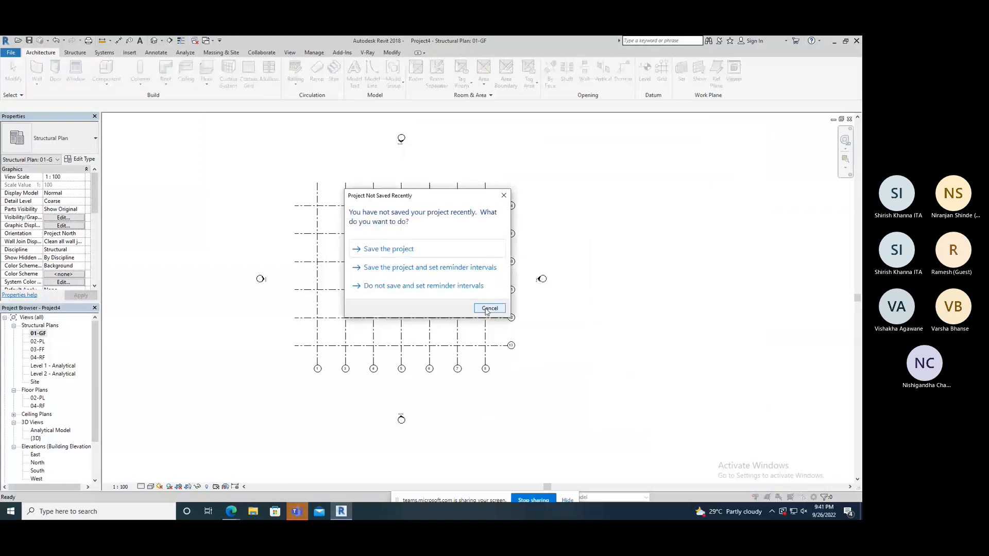
click(488, 309)
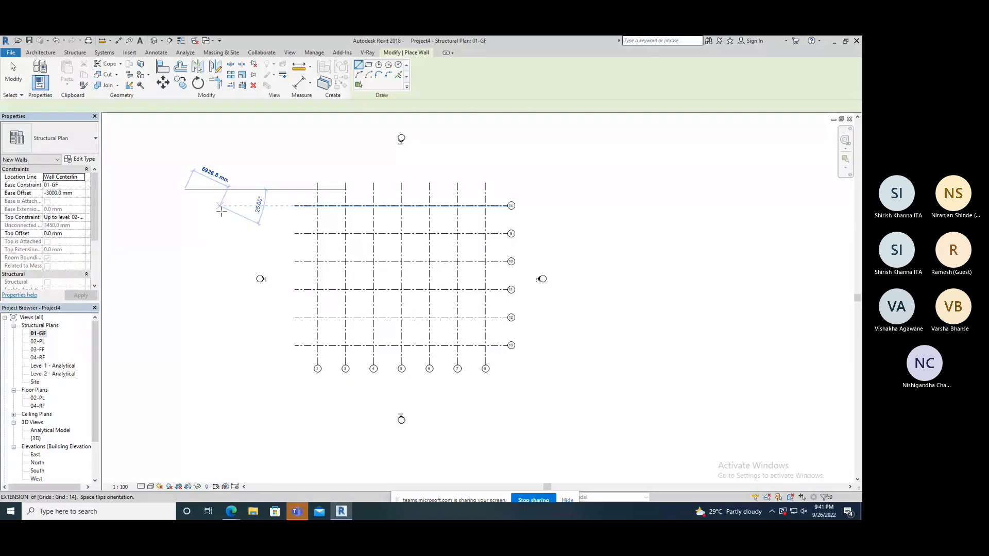
- Draw a short chain of Generic - 200mm architectural walls in the empty area west of grid 1 and end the chain
click(222, 210)
click(231, 216)
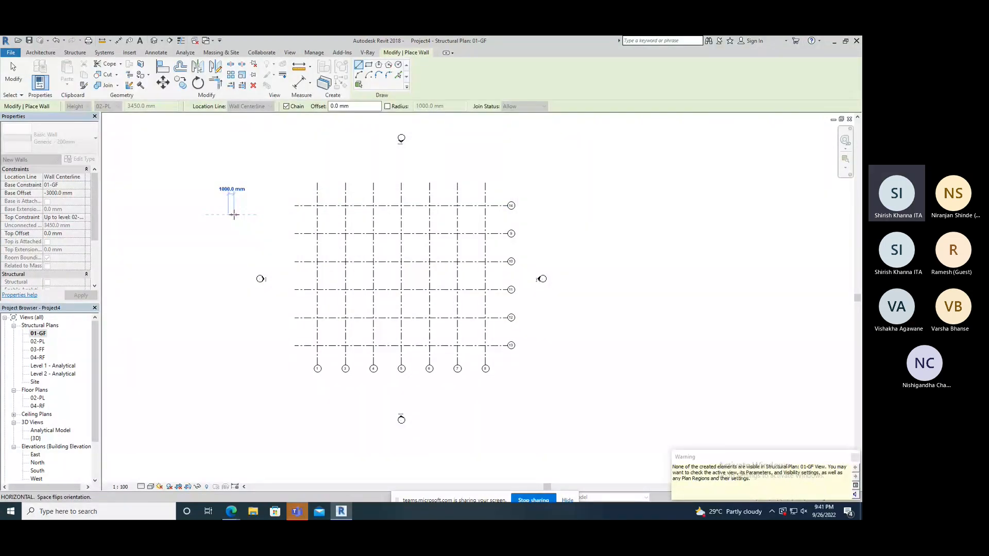
right_click(218, 233)
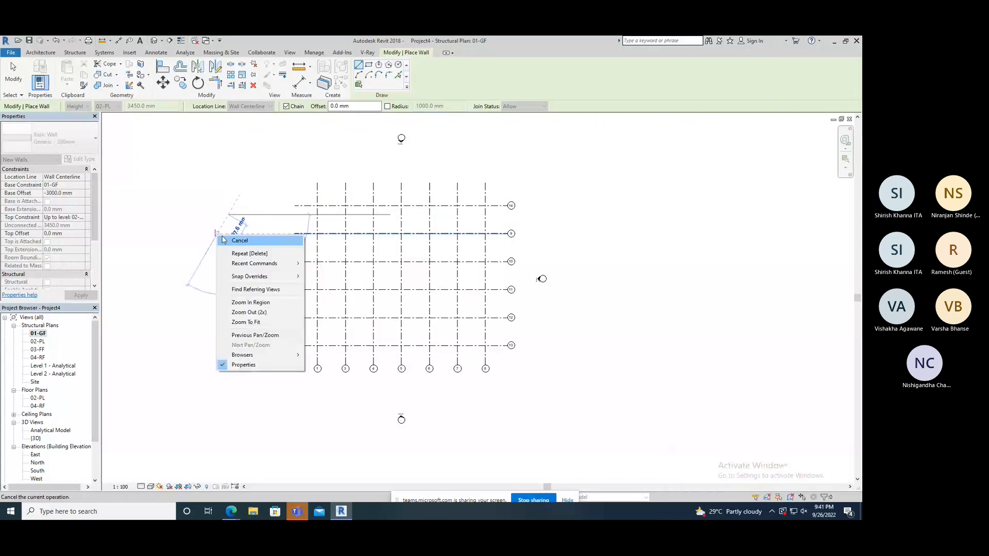
click(242, 240)
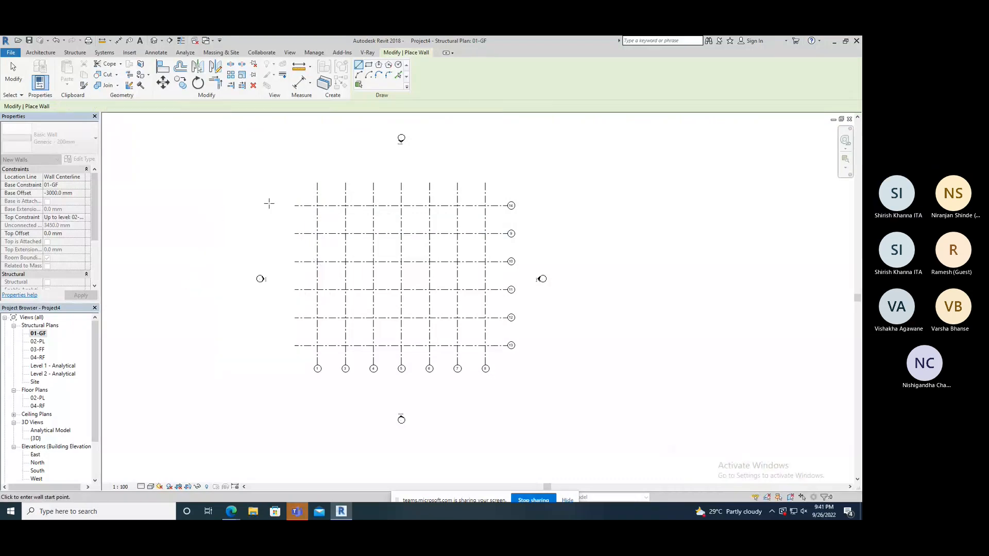
- Draw a horizontal test wall about 7000 mm long northwest of the grid, read the resulting warning and leave the Wall command
click(234, 168)
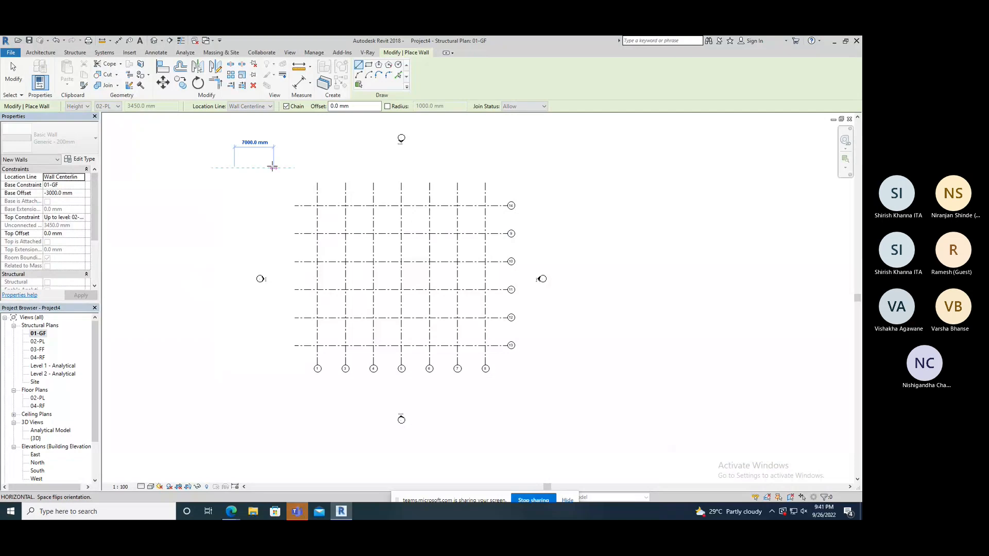
click(274, 168)
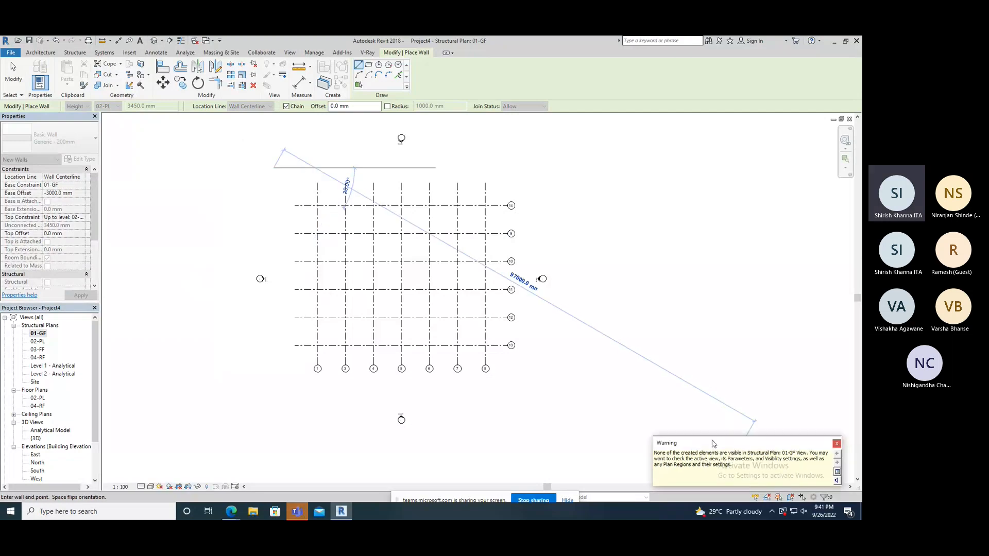
drag(713, 444, 391, 284)
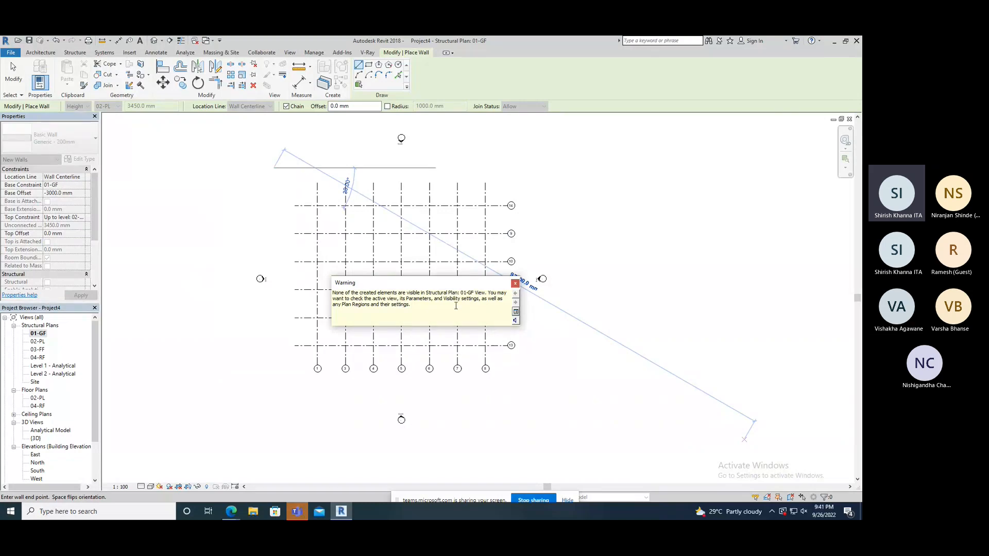
drag(442, 300, 474, 300)
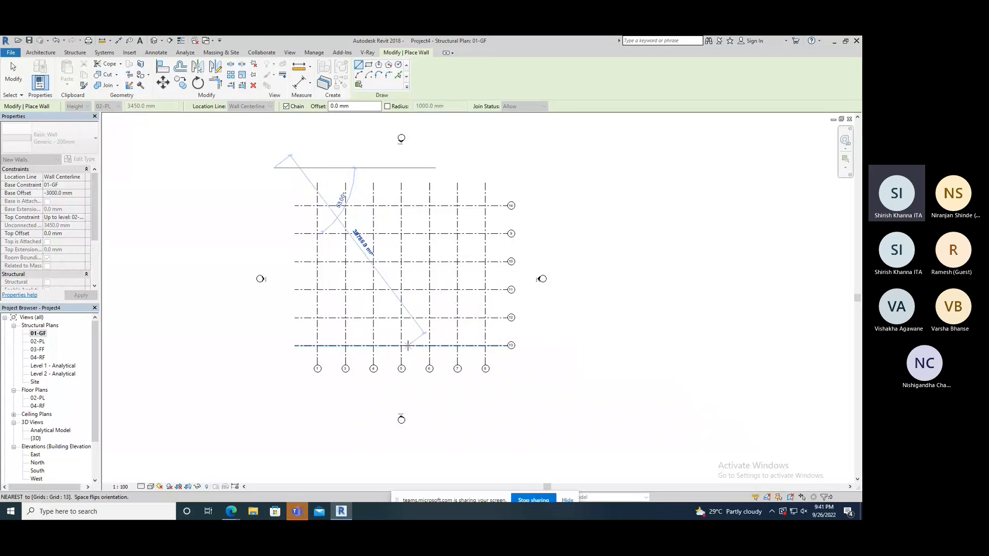
key(Escape)
key(Escape)
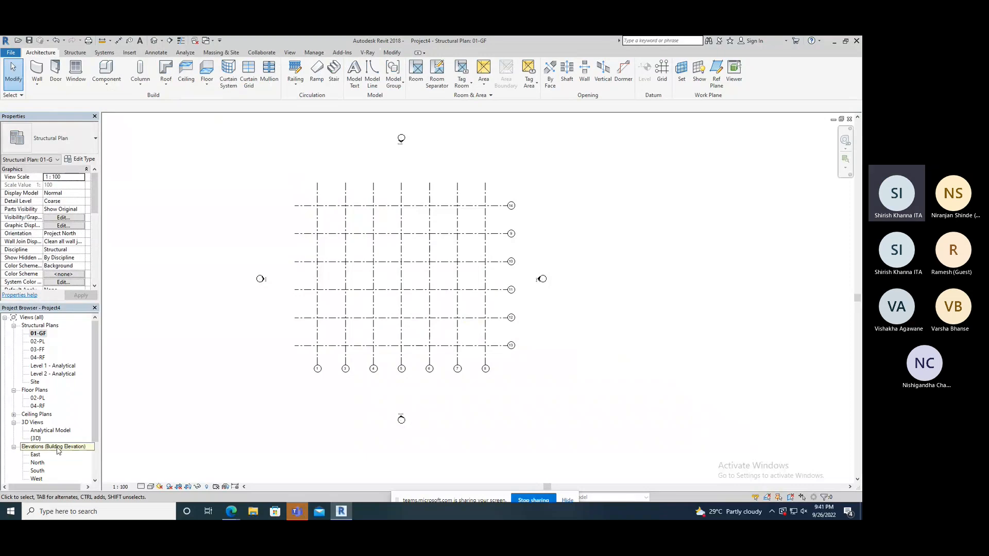
- Check the East, North, South and West elevations for the drawn walls and return to the 01-GF structural plan
double_click(35, 455)
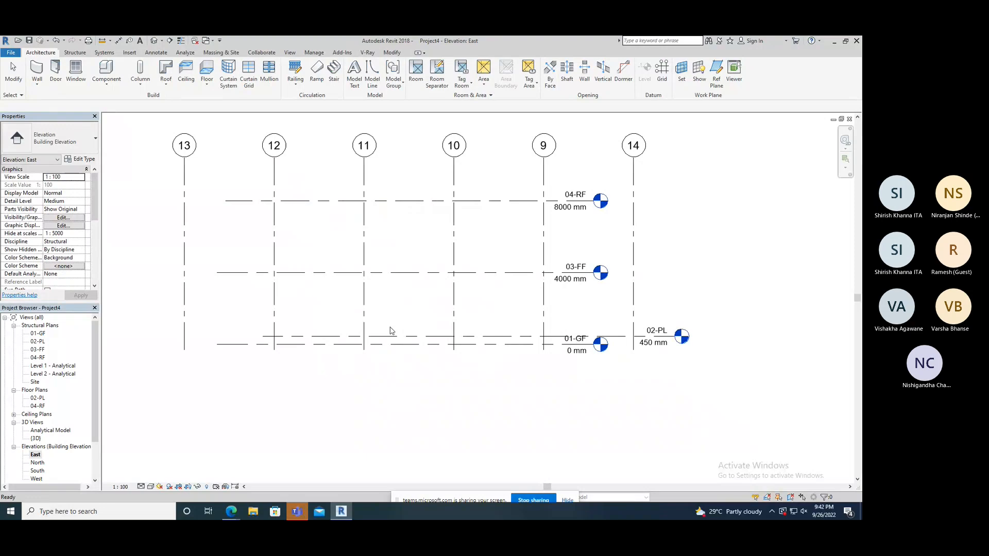
double_click(37, 462)
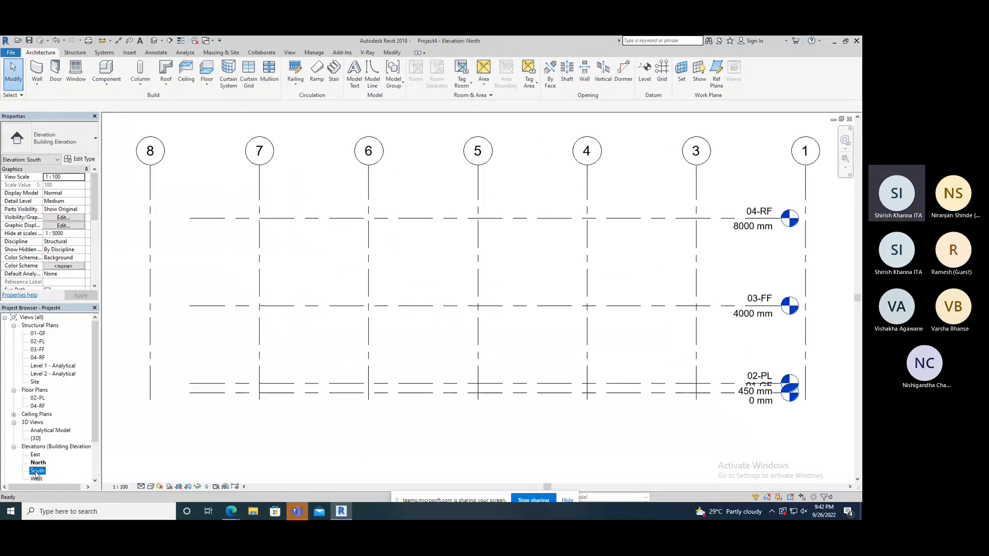
double_click(37, 471)
double_click(36, 479)
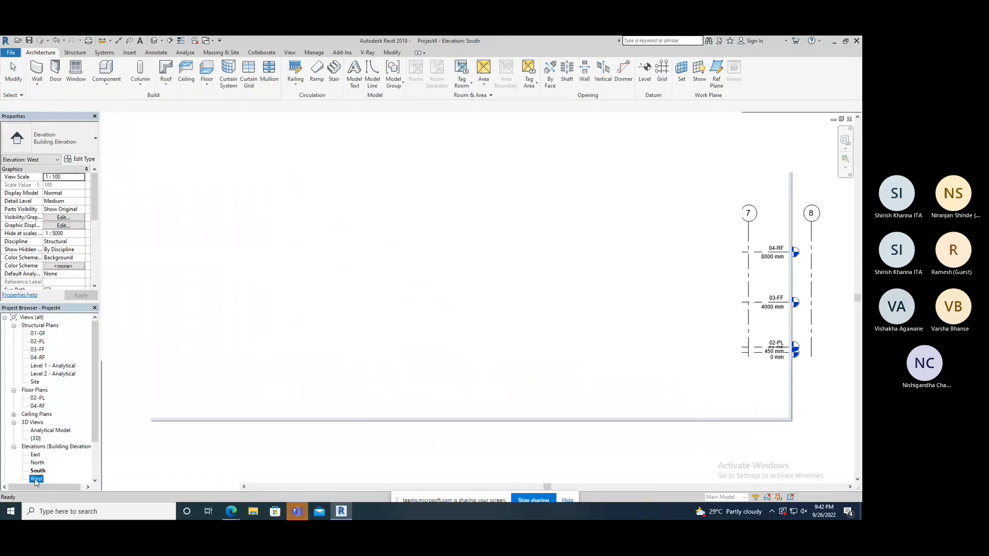
double_click(35, 455)
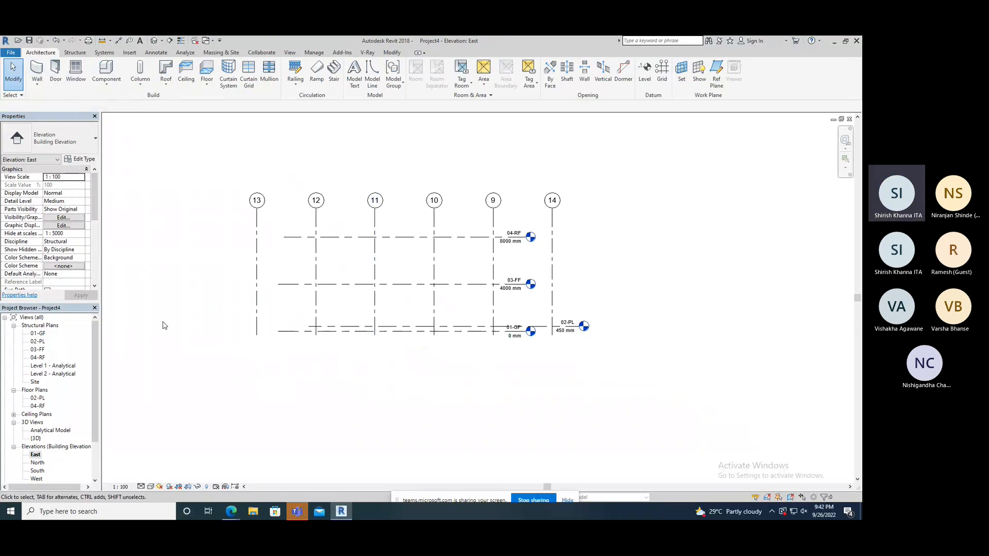
double_click(38, 334)
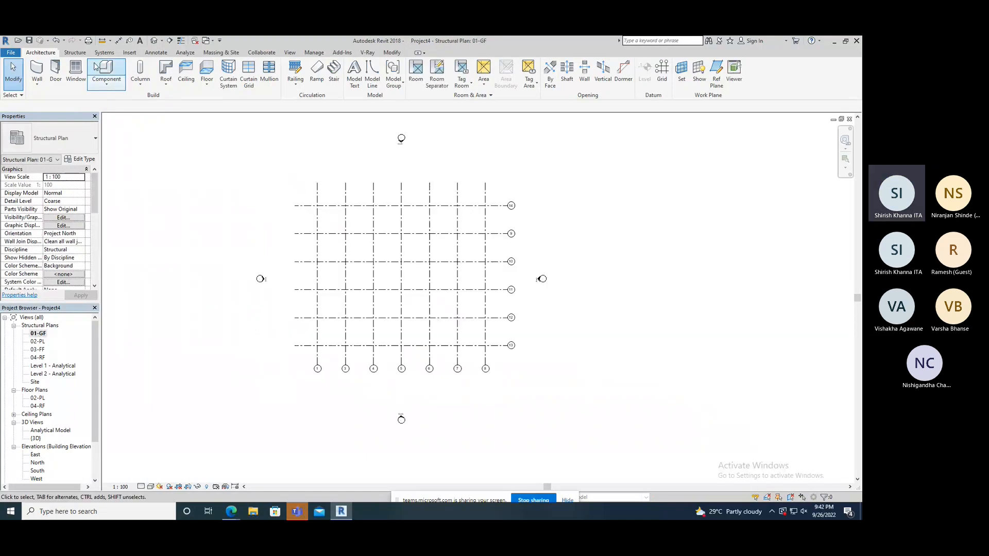
- Draw a closed L-shaped loop of Generic - 200mm structural walls through grid intersections 1/14, 4/14, 4/9, 6/9, 6/10 and 1/10
click(75, 52)
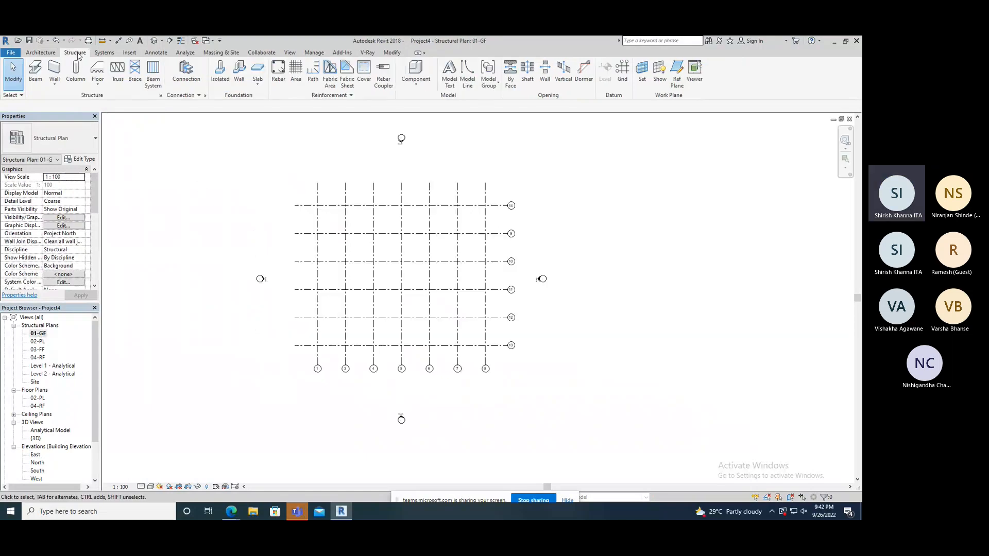
click(54, 70)
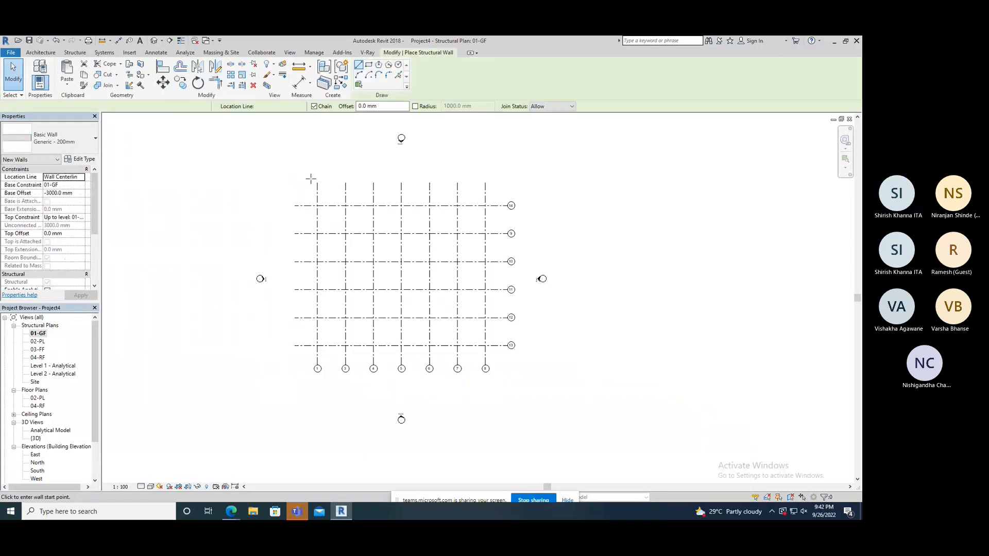
click(318, 205)
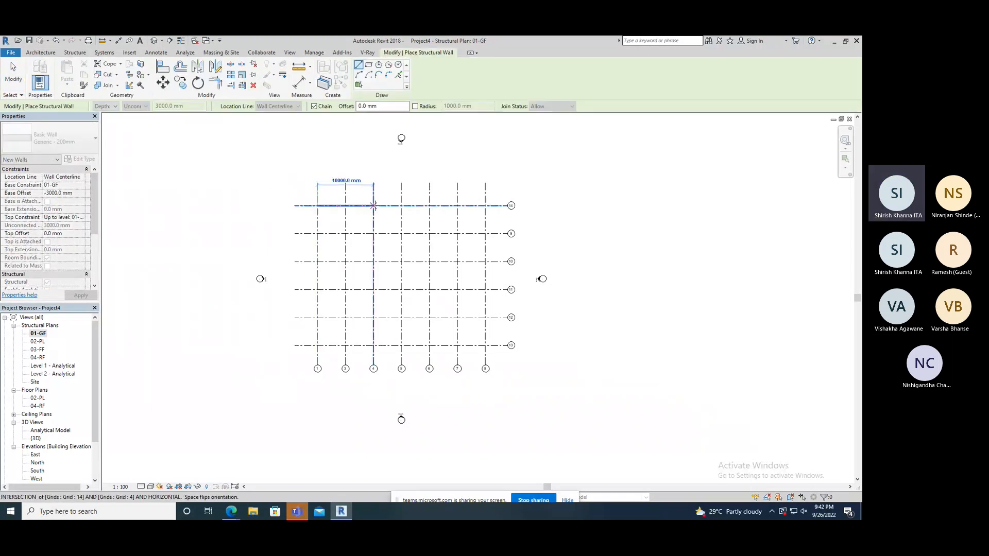
click(373, 205)
click(431, 236)
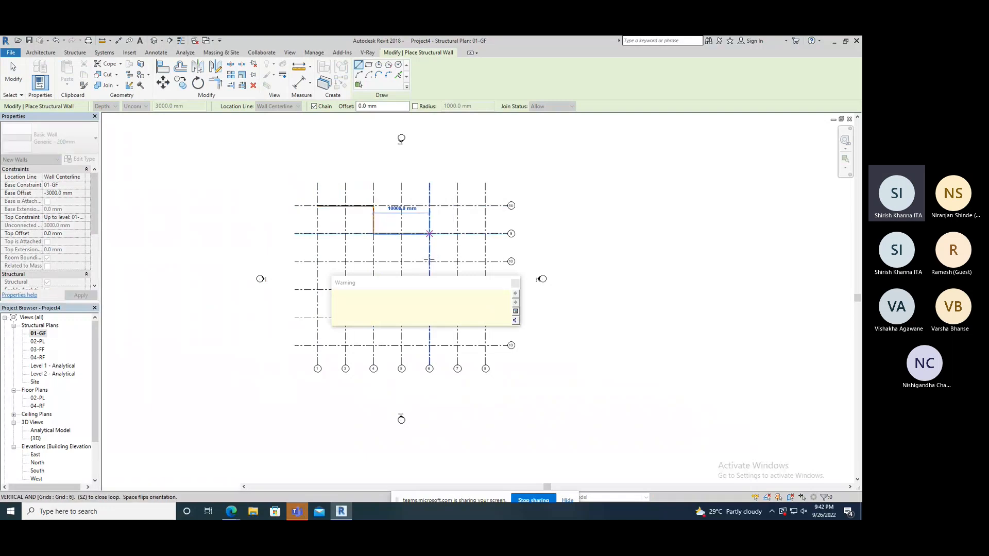
click(429, 233)
click(429, 261)
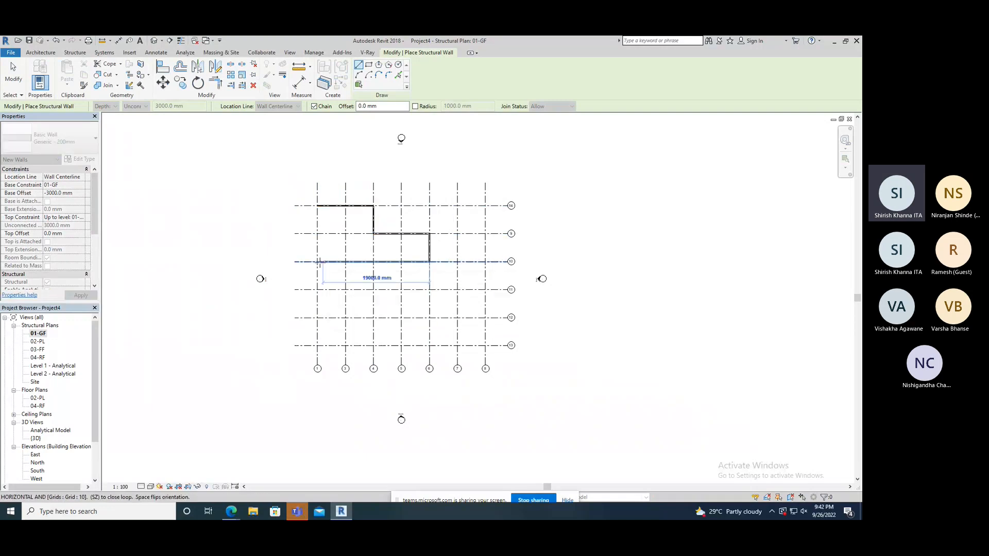
click(317, 262)
click(317, 206)
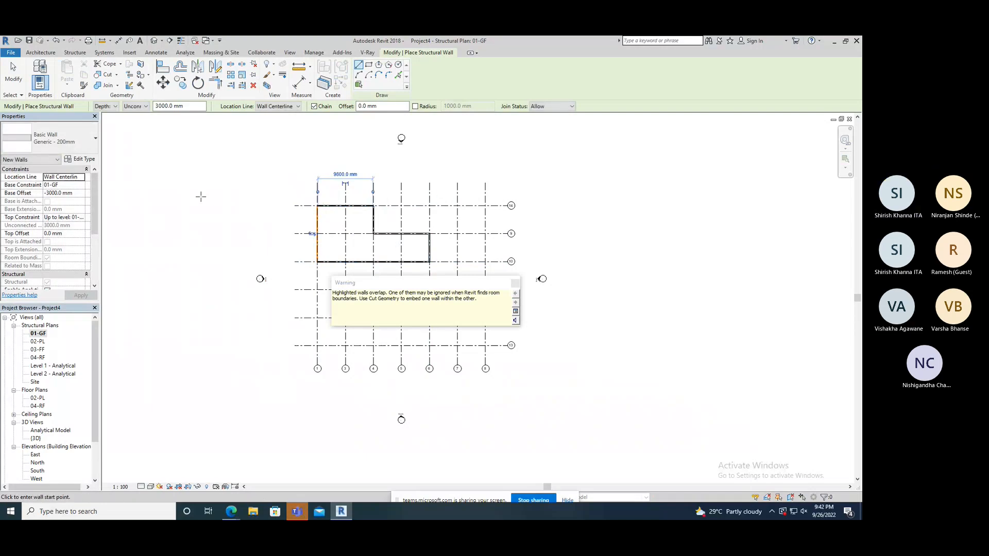
right_click(174, 183)
click(193, 188)
scroll(368, 211, up, 5)
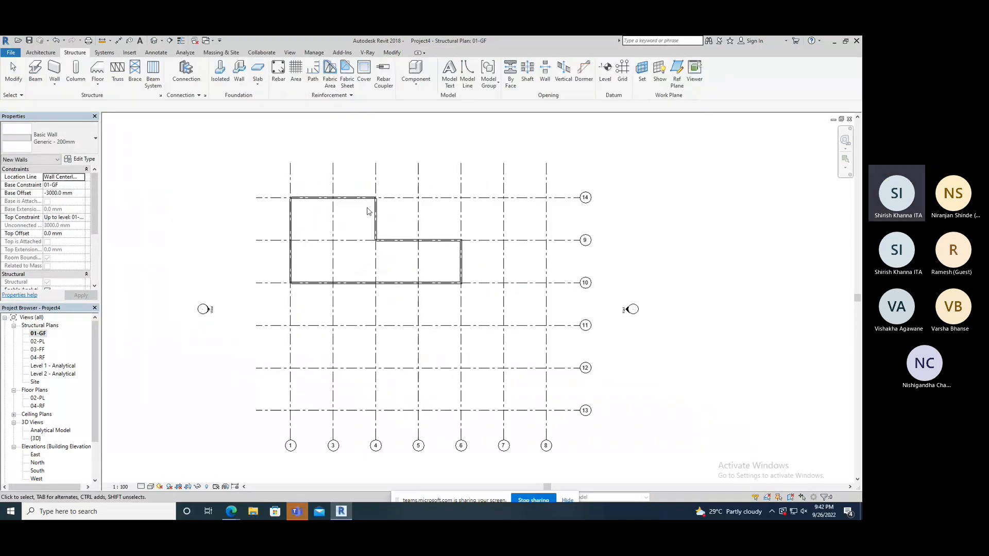
scroll(257, 194, up, 6)
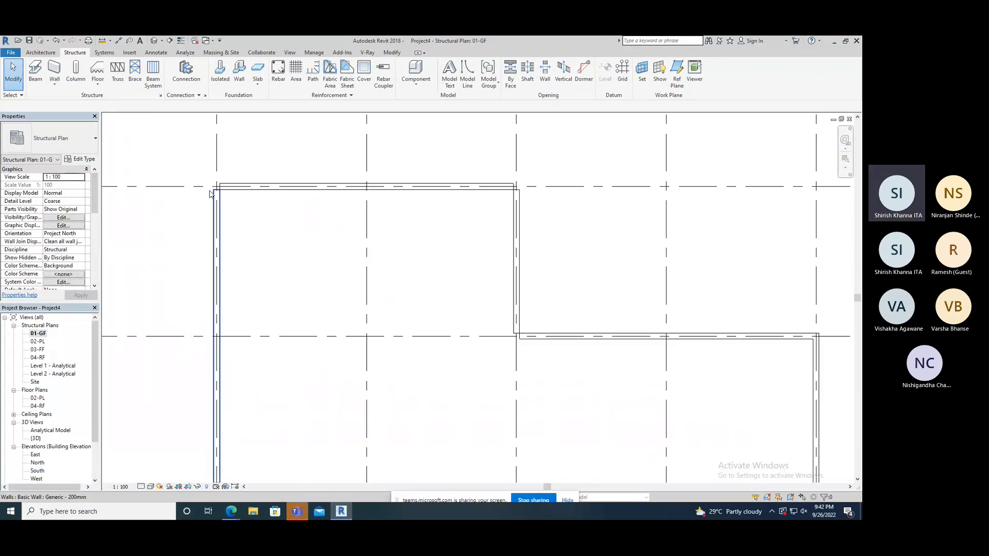
- Inspect the joined corners of the L-shaped wall loop in the 01-GF plan, selecting the north wall and the inner horizontal wall
click(256, 193)
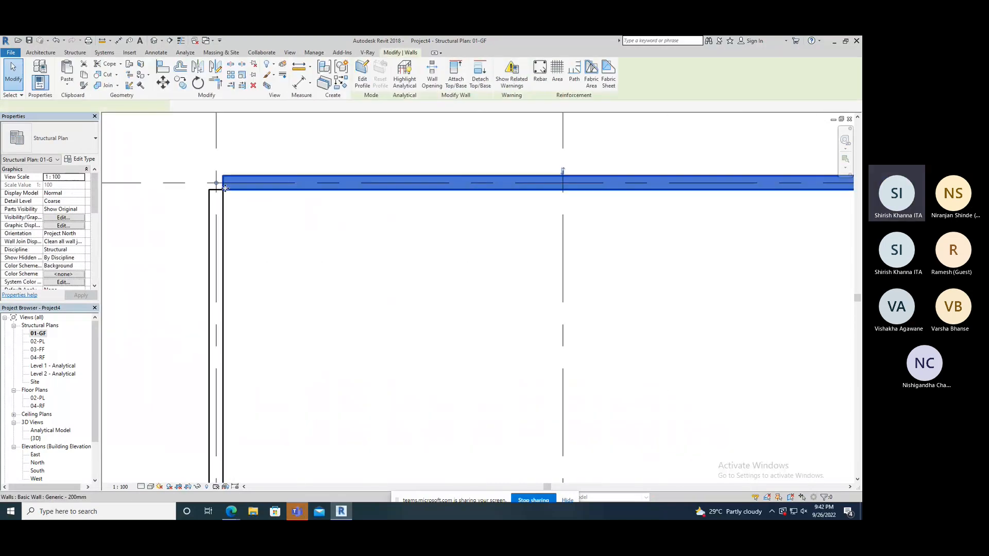
scroll(268, 180, down, 5)
scroll(621, 177, up, 3)
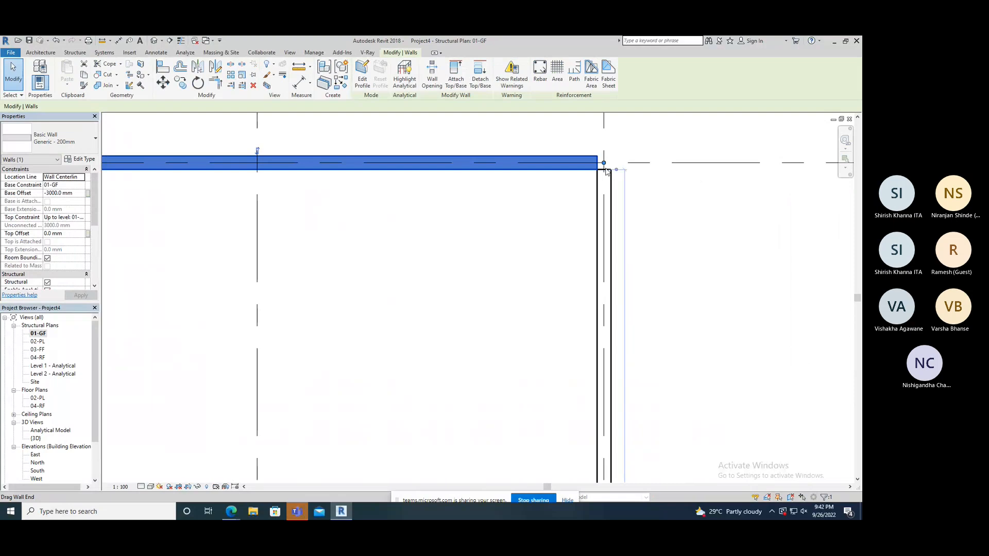
scroll(606, 172, down, 4)
click(671, 316)
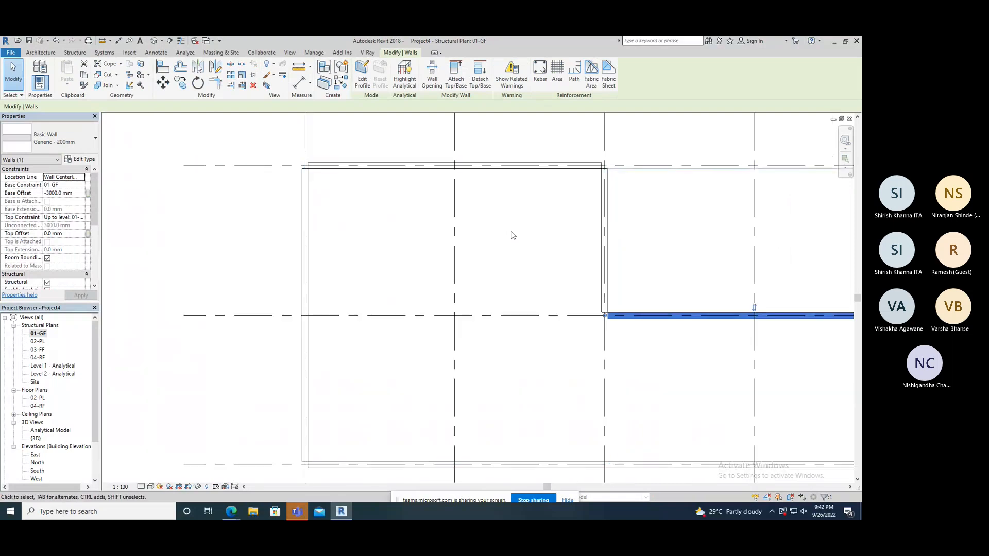
scroll(513, 234, down, 2)
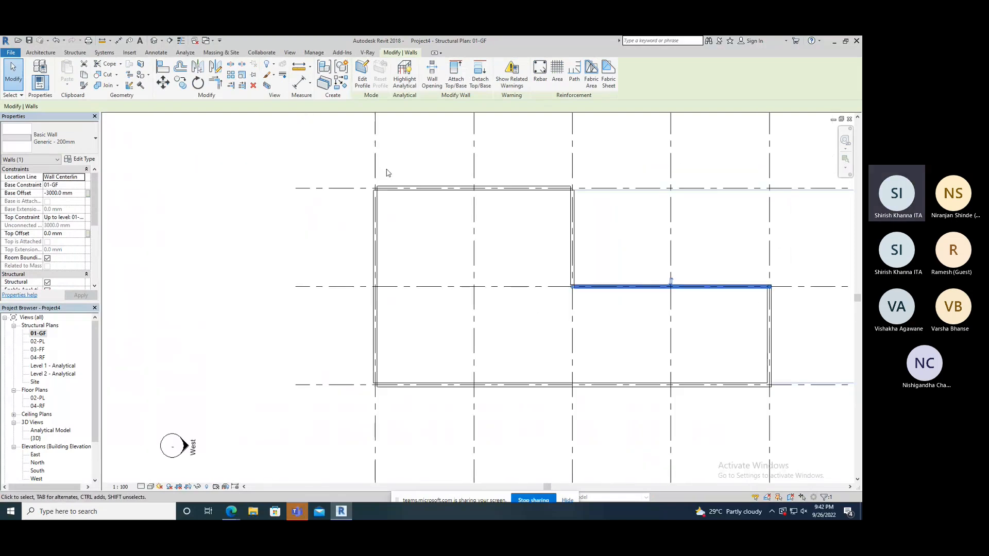
- Open the default 3D view and inspect the whole L-shaped wall loop from an angle
click(154, 41)
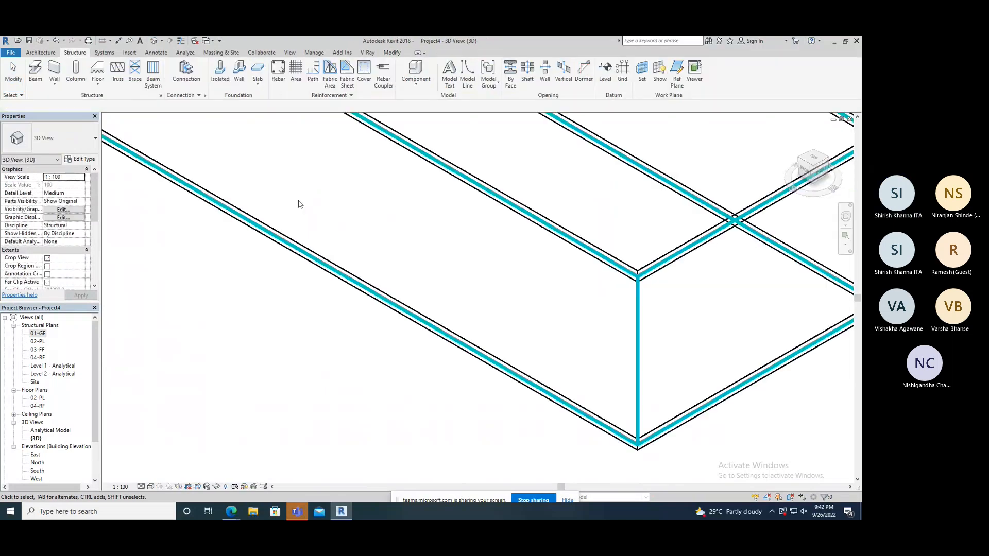
scroll(408, 284, down, 3)
middle_drag(268, 159, 287, 182)
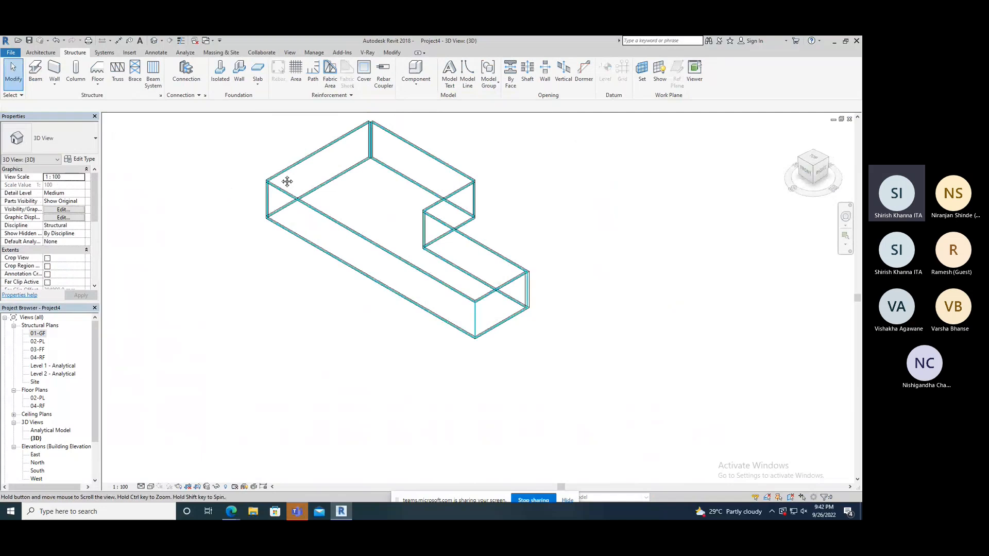
shift+middle_drag(287, 181, 330, 343)
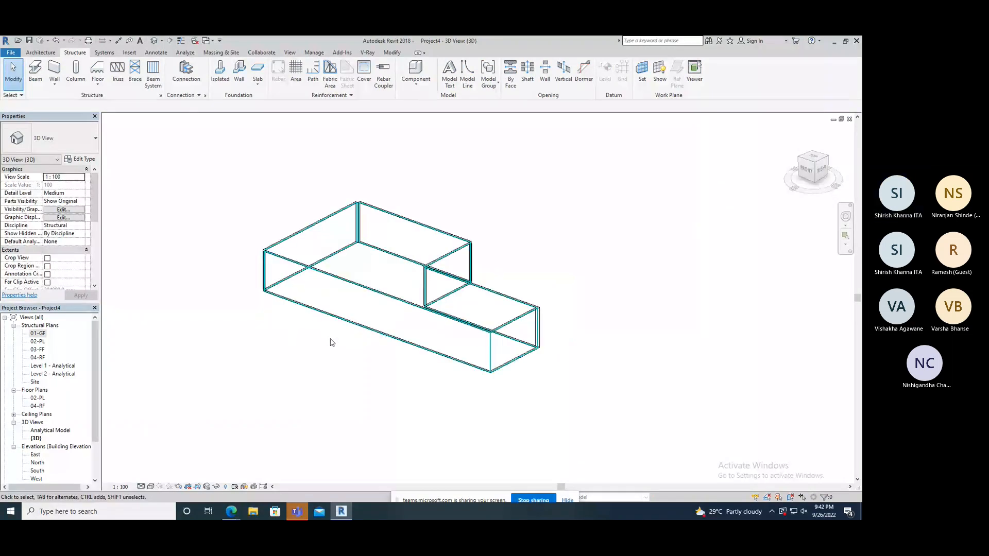
- Set the 3D view's graphic display style to Realistic and view the shaded walls from another angle
click(62, 219)
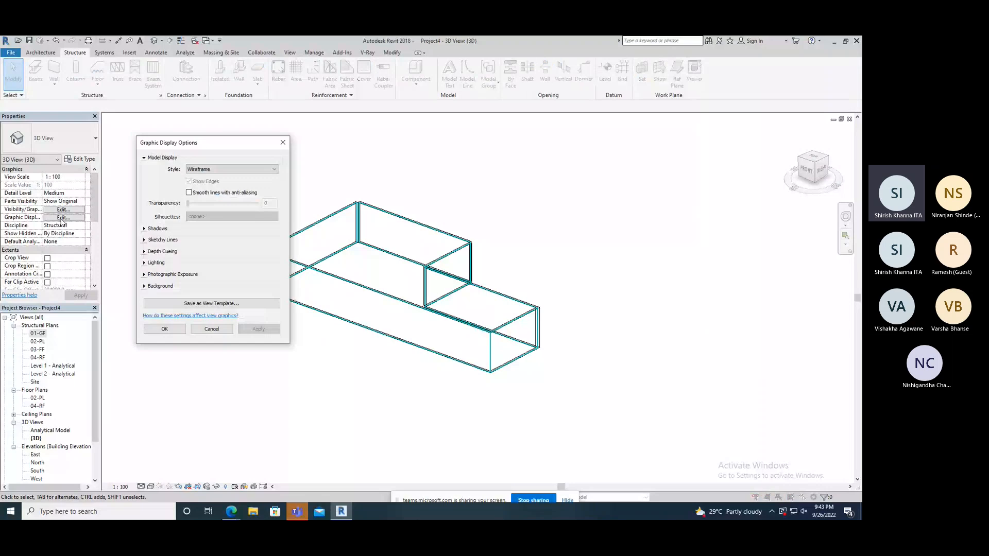
drag(218, 148, 170, 149)
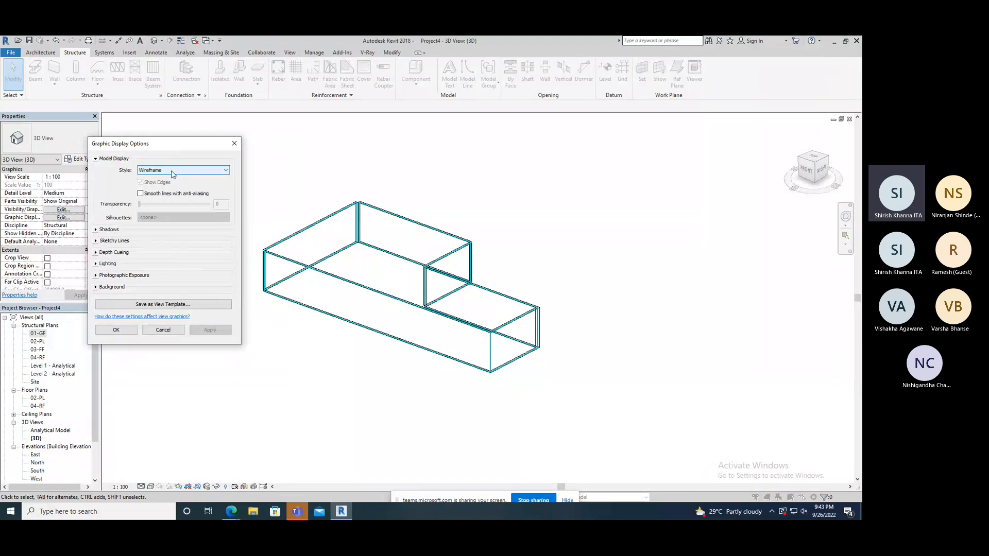
click(173, 171)
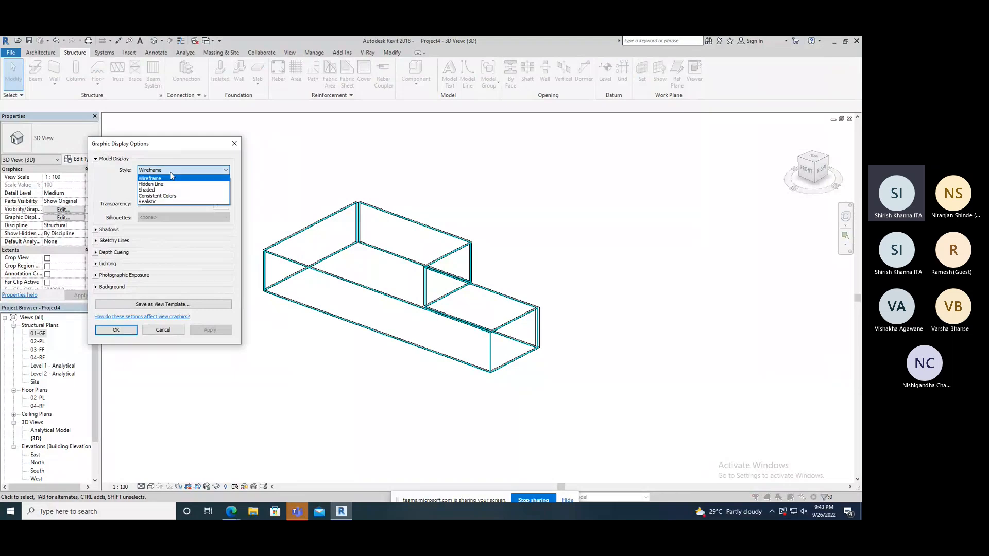
click(165, 202)
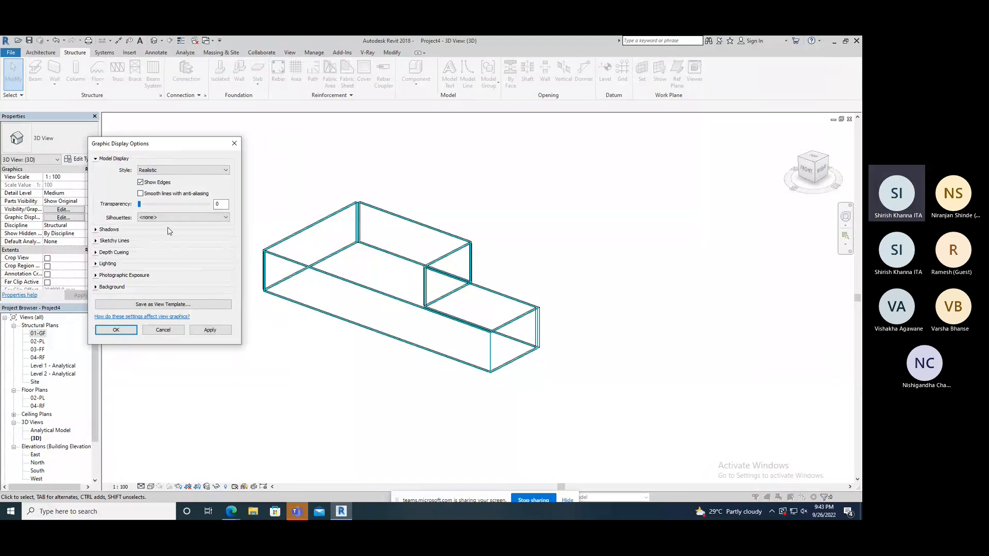
click(214, 334)
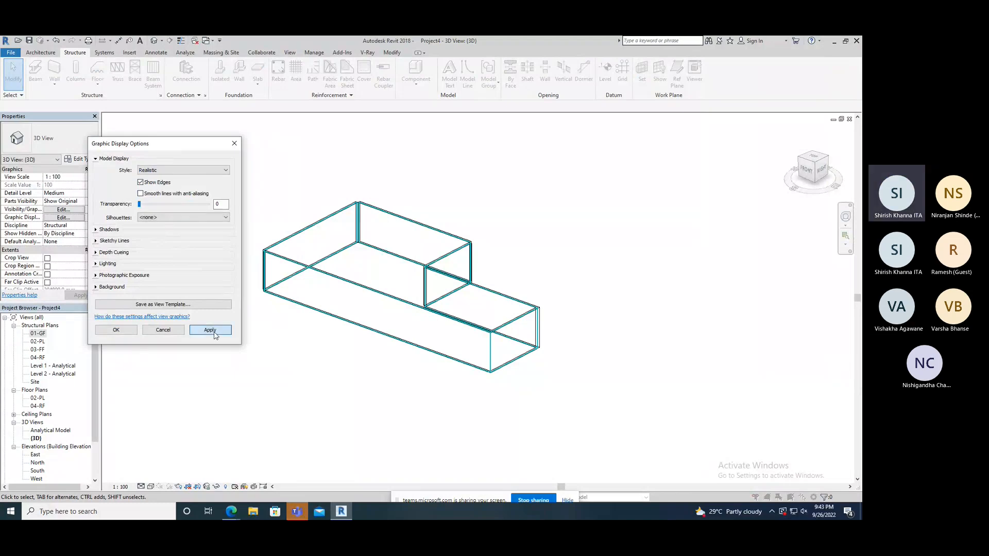
click(116, 329)
shift+middle_drag(333, 349, 391, 371)
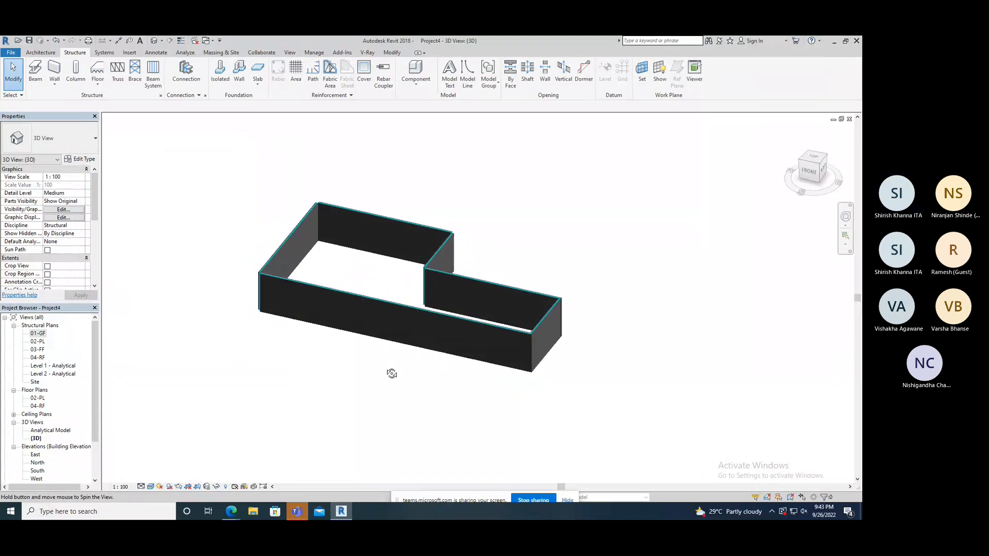
- Return to the 01-GF structural plan and set its graphic display style to Realistic
double_click(39, 334)
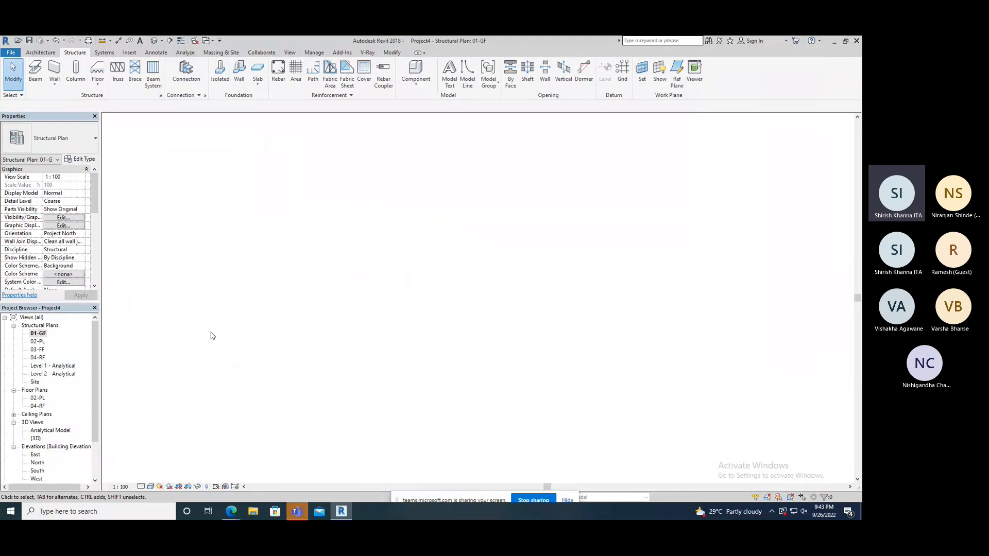
scroll(389, 278, up, 4)
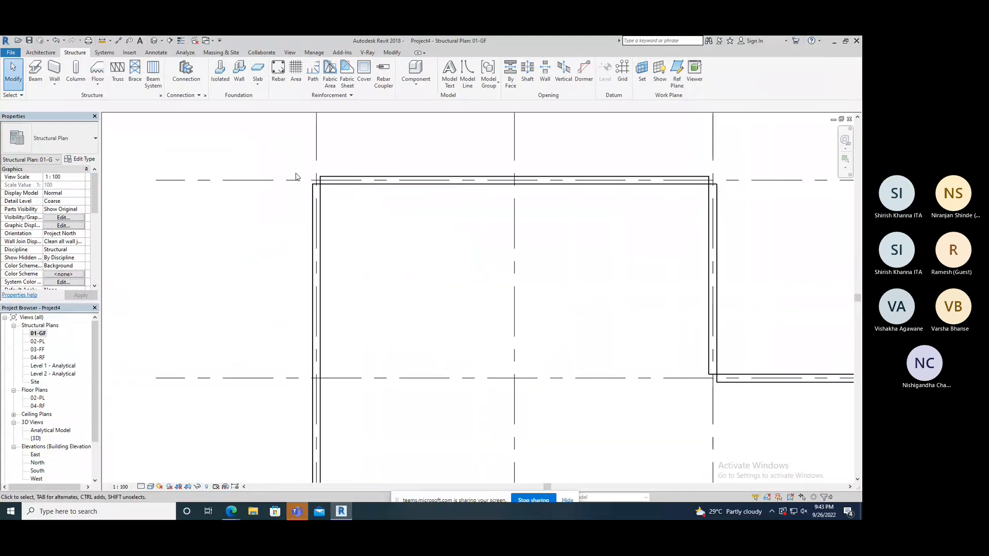
scroll(276, 177, down, 2)
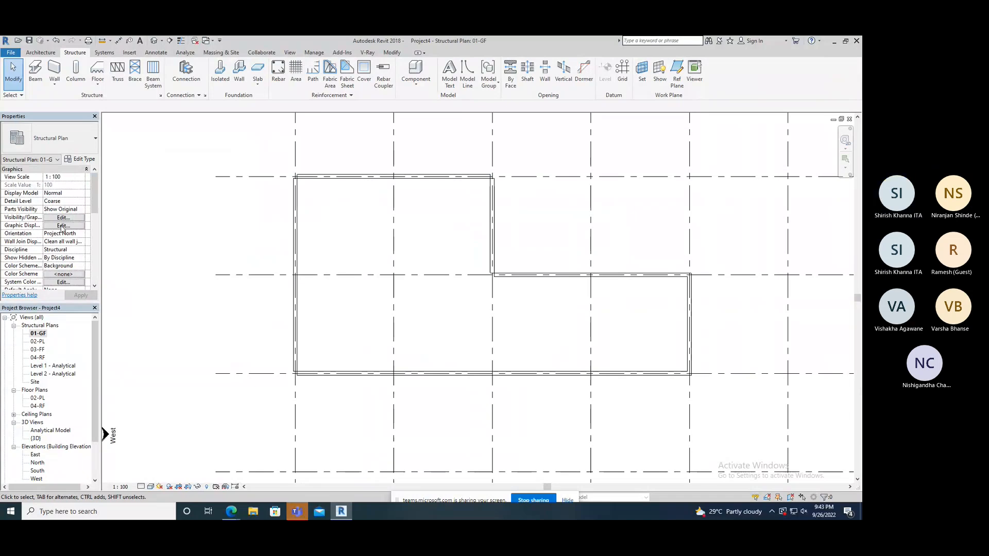
click(63, 226)
click(155, 170)
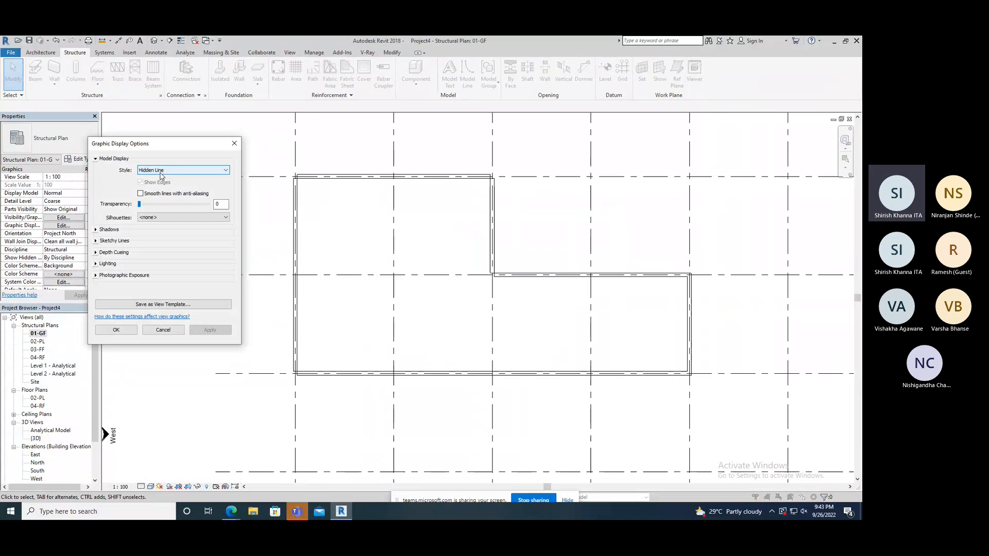
click(155, 201)
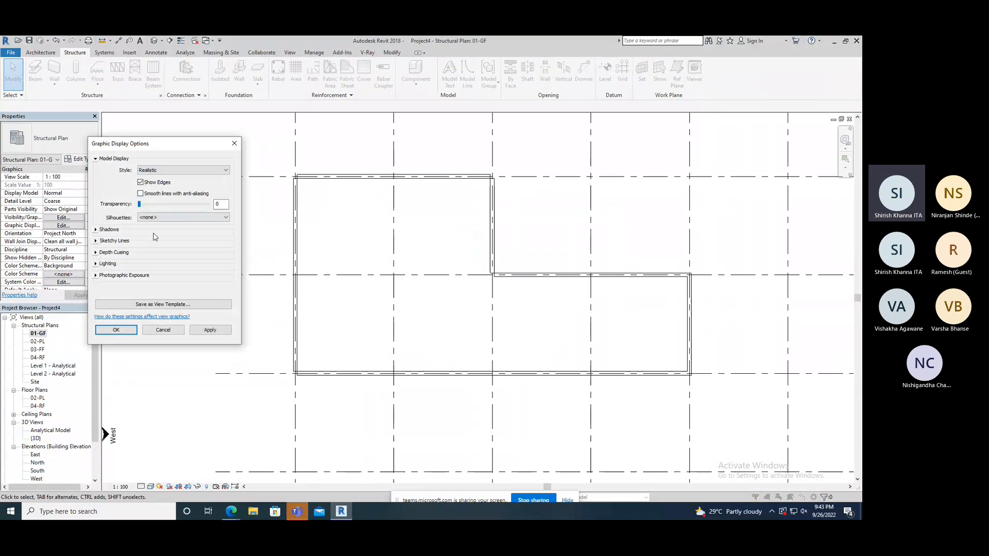
click(208, 330)
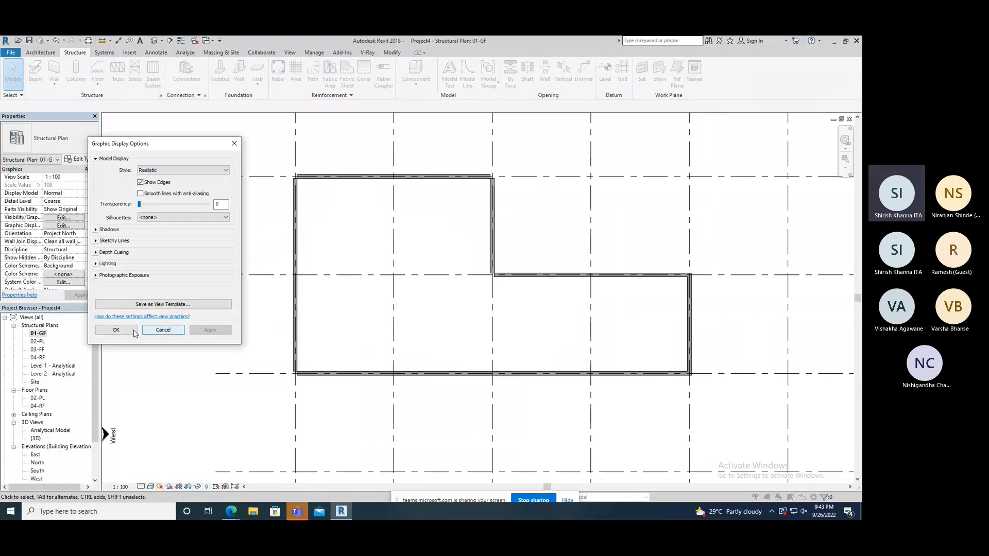
click(116, 331)
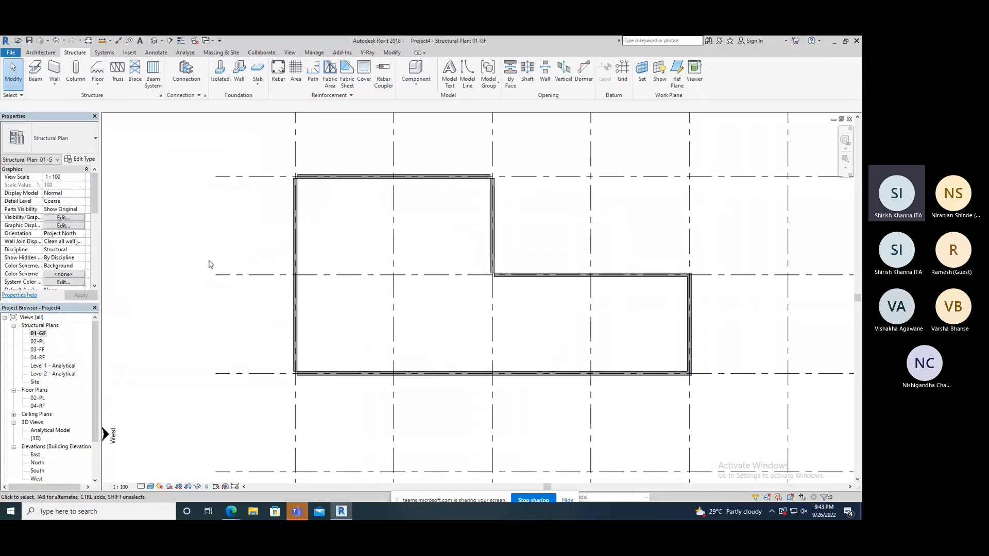
- Hide the Walls model category in the 01-GF plan through its Visibility/Graphic Overrides
click(64, 218)
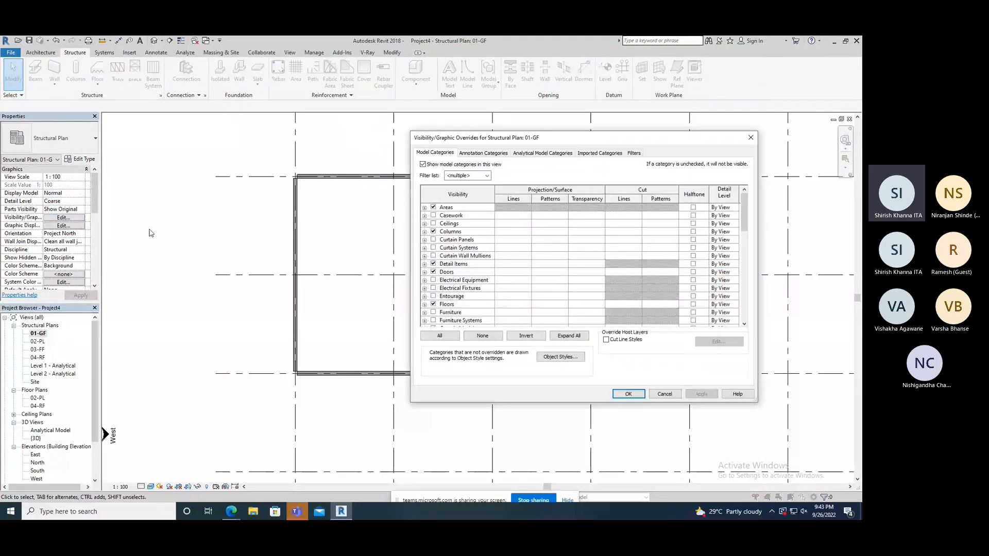
scroll(439, 319, down, 10)
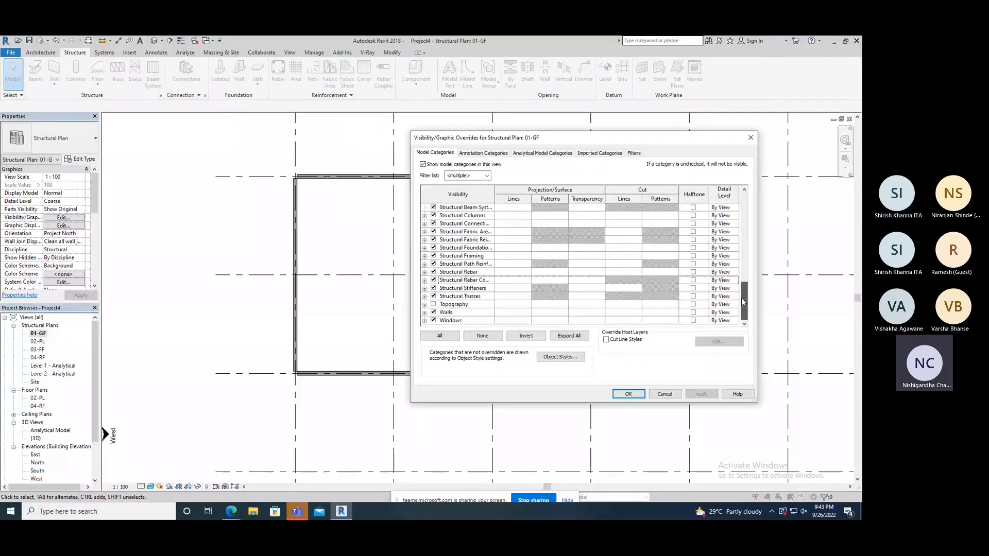
click(433, 313)
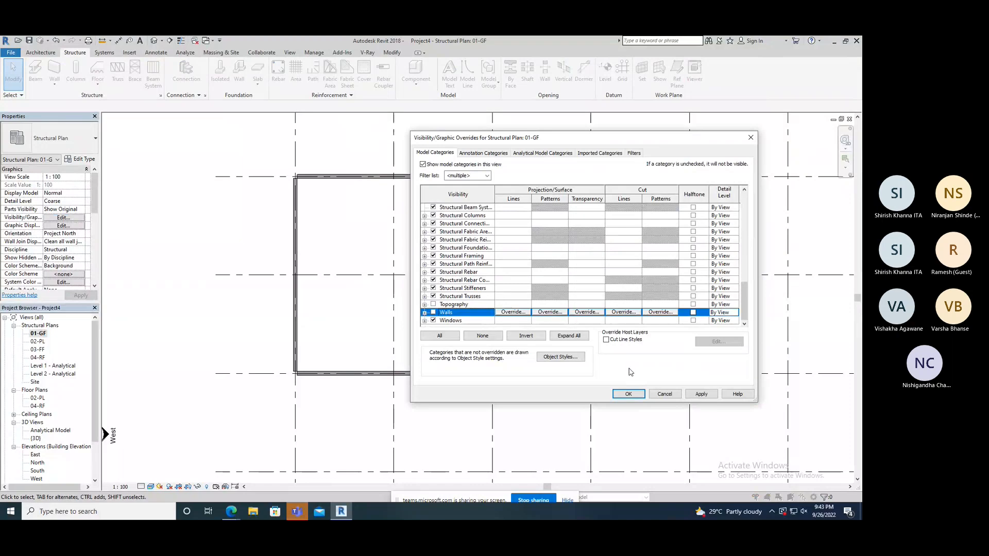
click(700, 394)
click(629, 394)
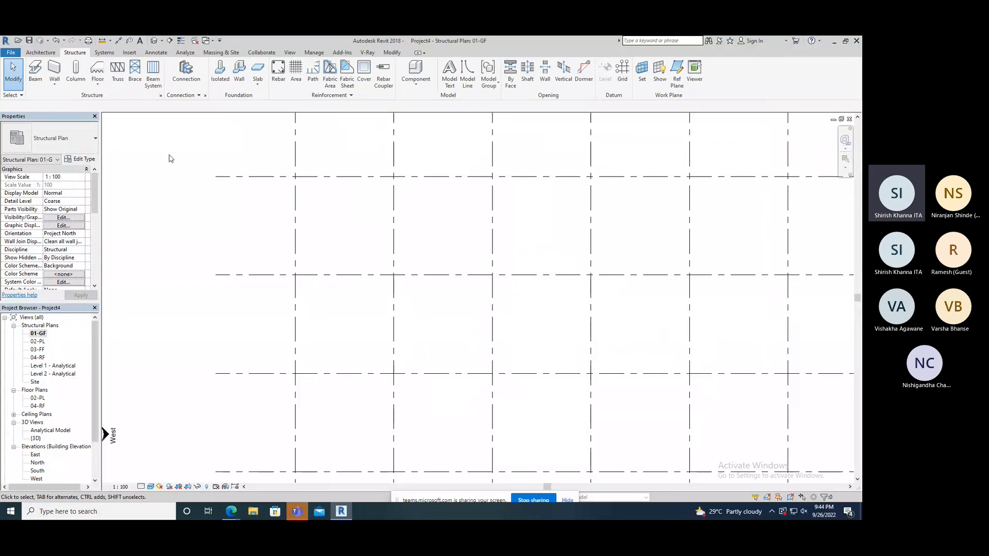
- Make the Walls category visible again in the 01-GF plan's Visibility/Graphic Overrides
click(63, 219)
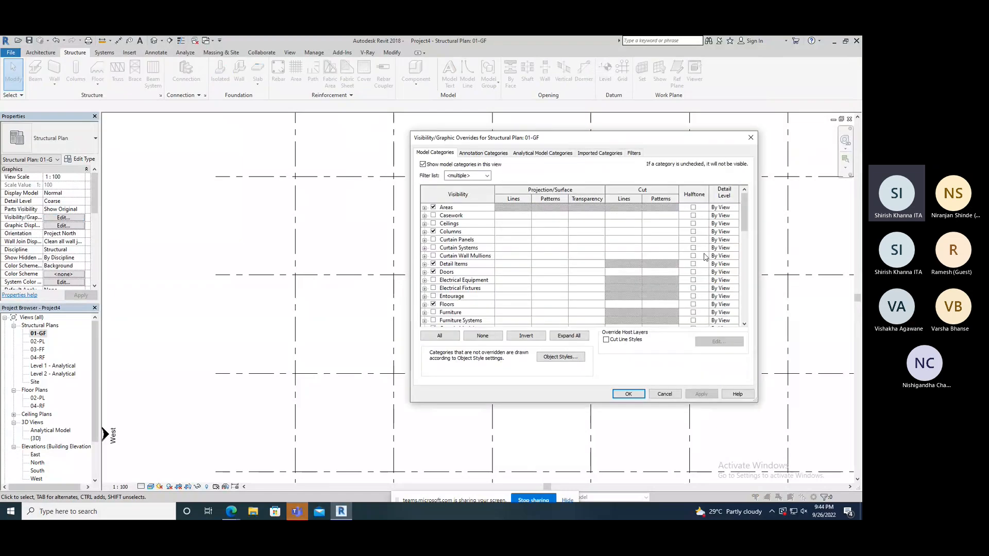
scroll(747, 316, down, 5)
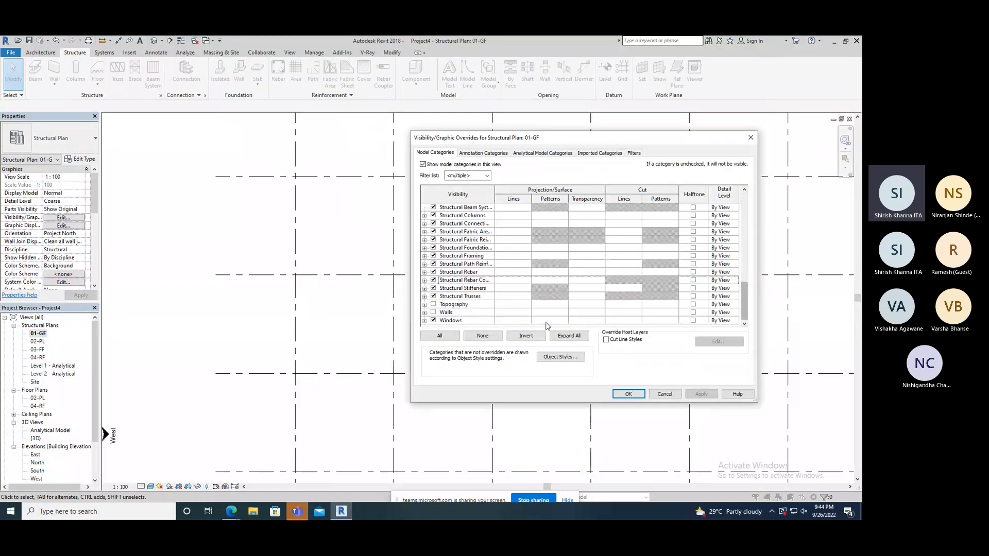
click(433, 312)
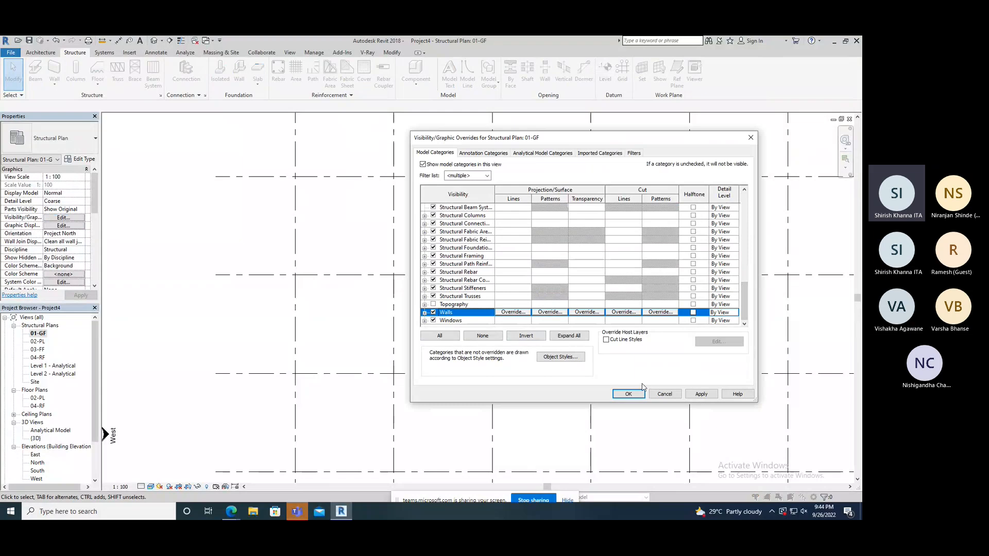
click(629, 394)
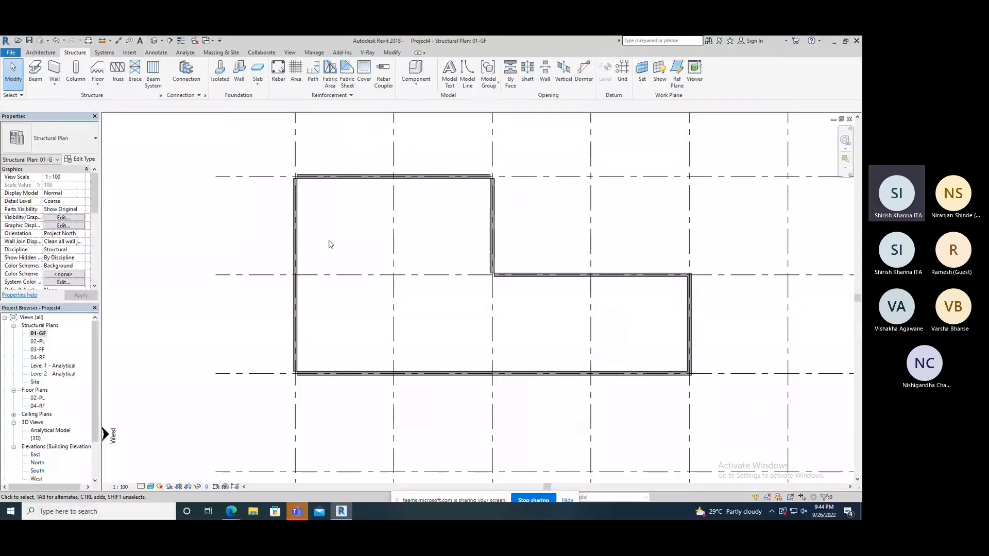
click(150, 487)
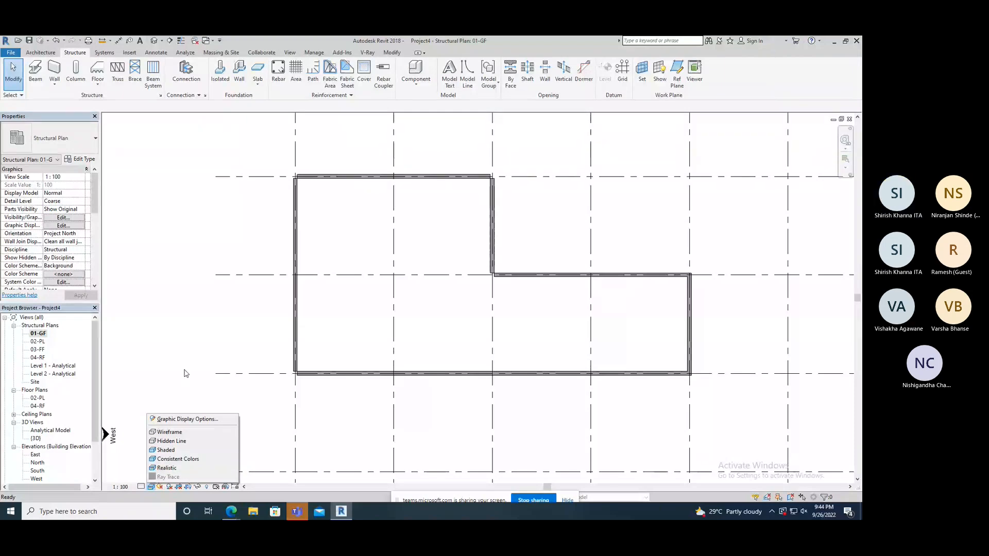
click(152, 362)
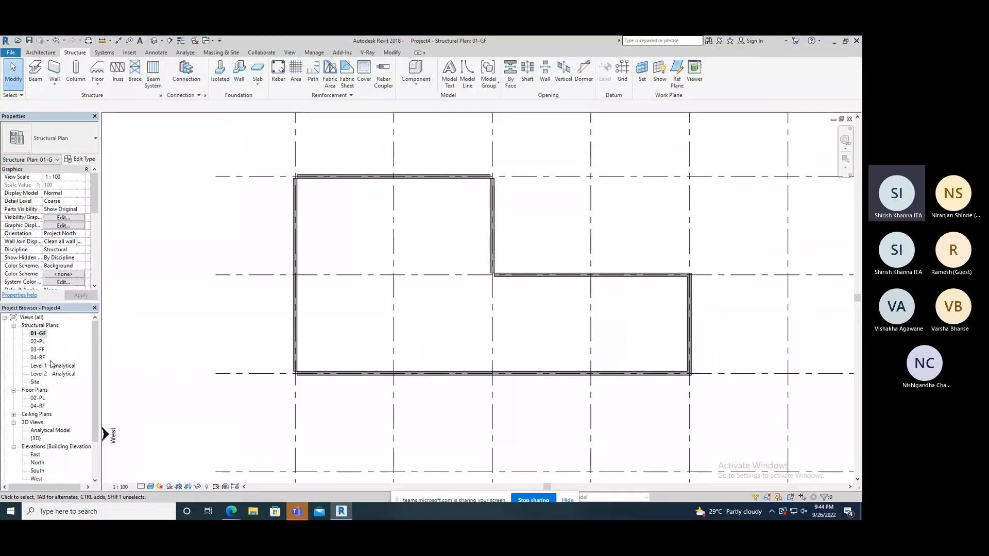
- Inspect the walls in the East elevation, checking their vertical extent against the 01-GF level
click(300, 228)
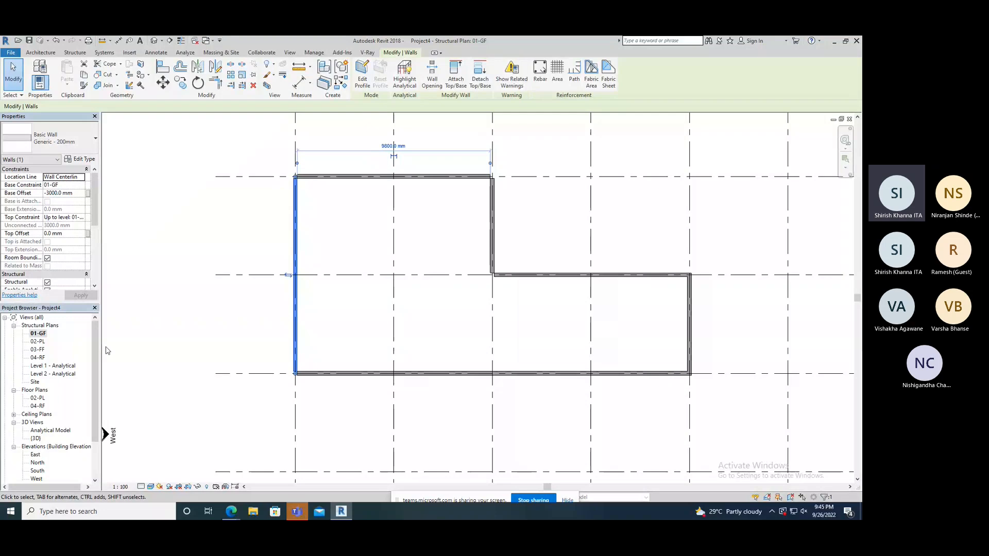
drag(95, 354, 94, 377)
click(35, 424)
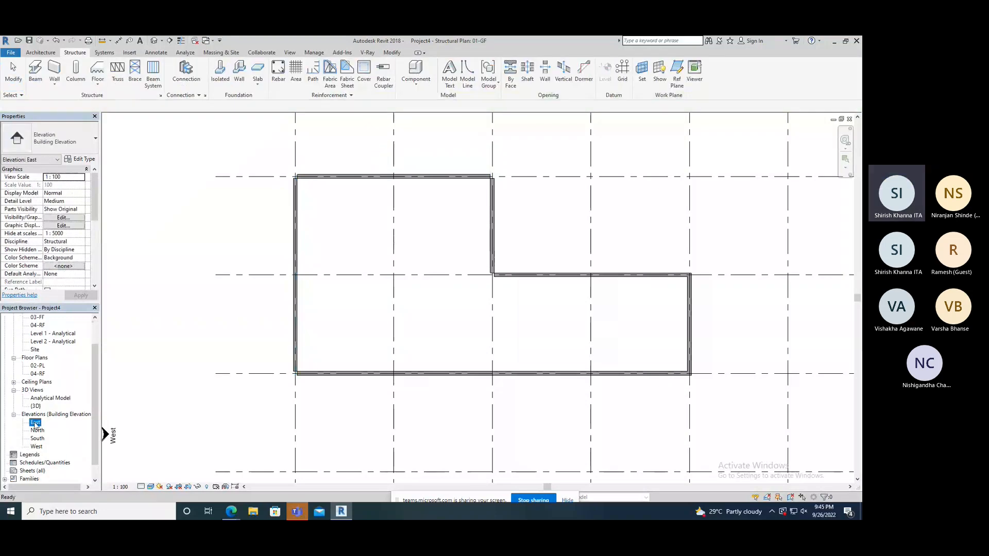
double_click(35, 423)
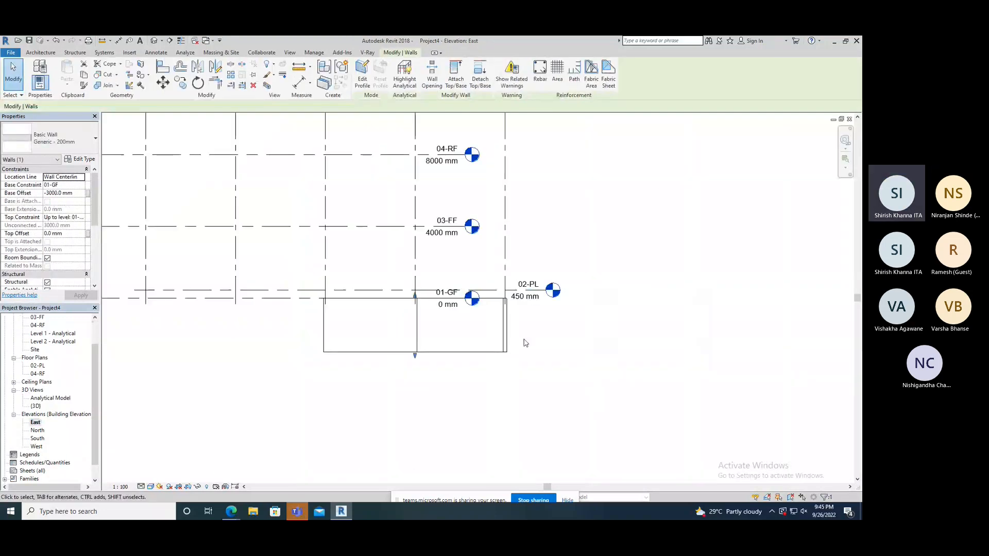
drag(529, 316, 430, 422)
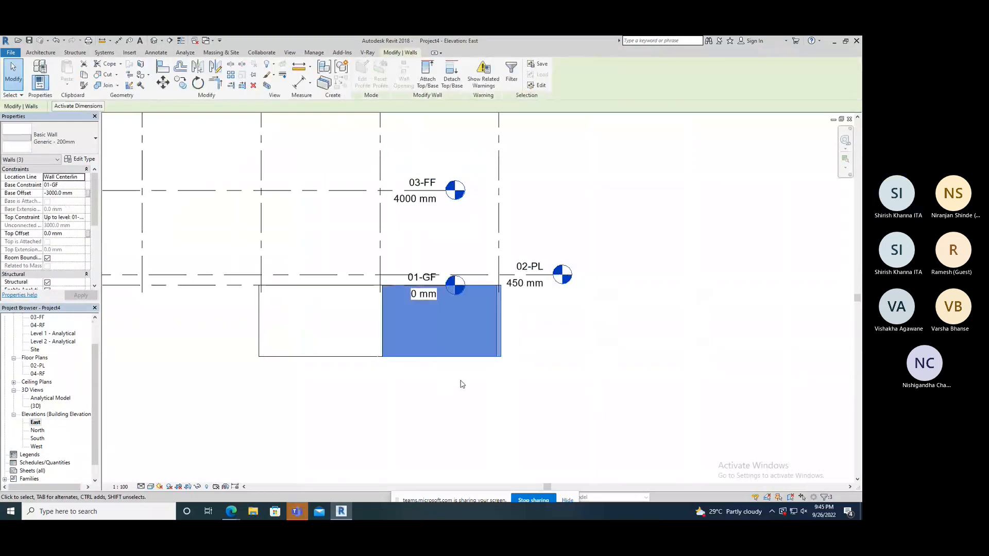
drag(533, 334, 182, 341)
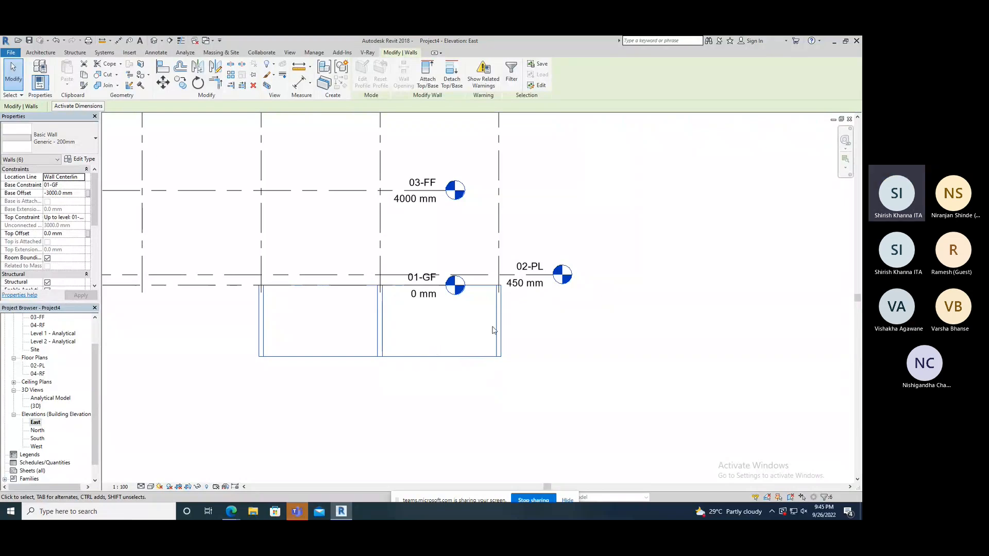
- View the 01-GF, 02-PL and 03-FF structural plans one after another to compare where the walls are shown
scroll(87, 326, up, 2)
click(38, 334)
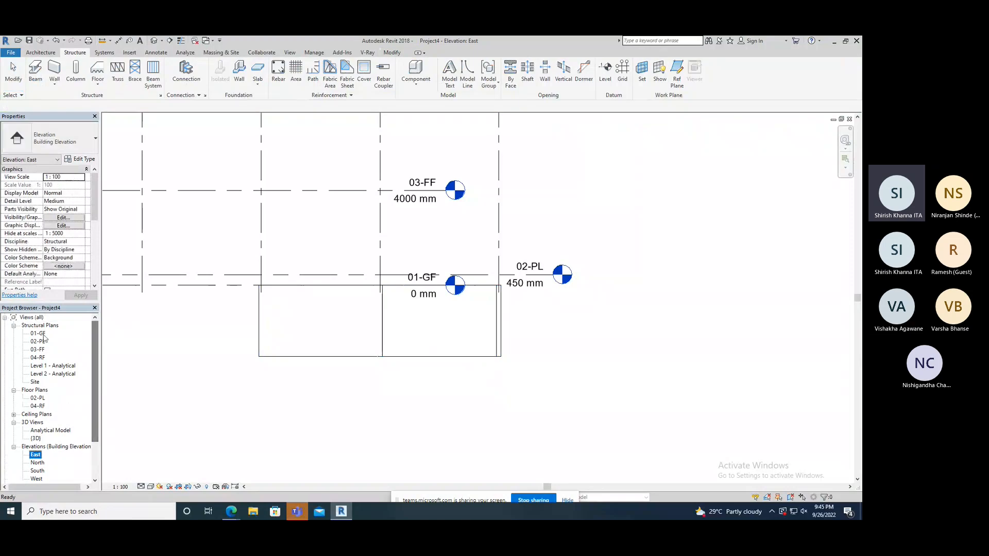
double_click(39, 335)
click(224, 328)
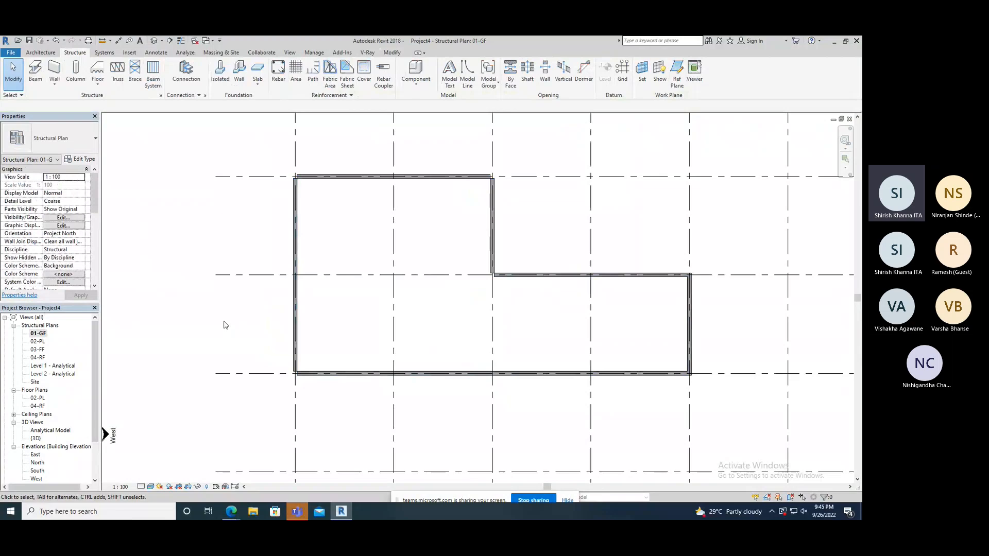
double_click(39, 341)
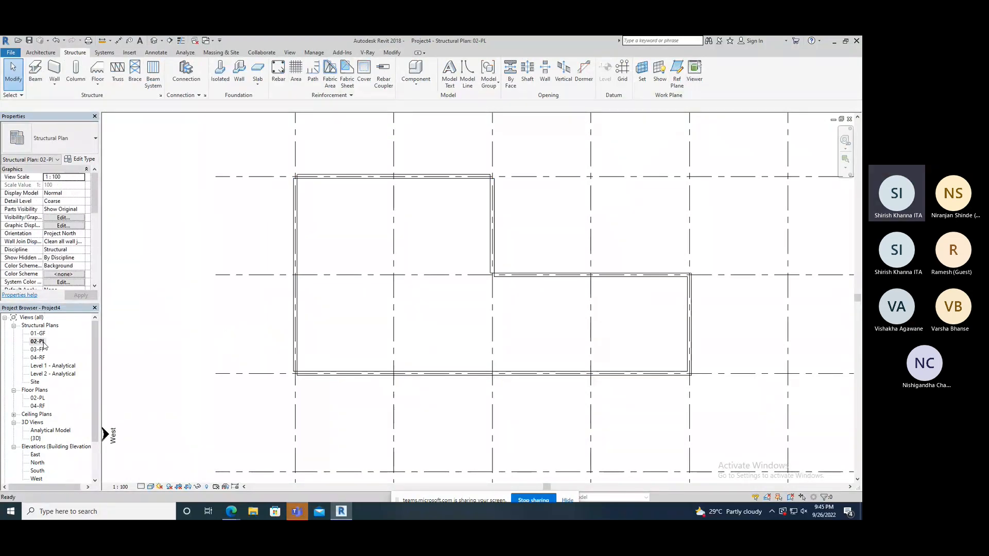
double_click(38, 350)
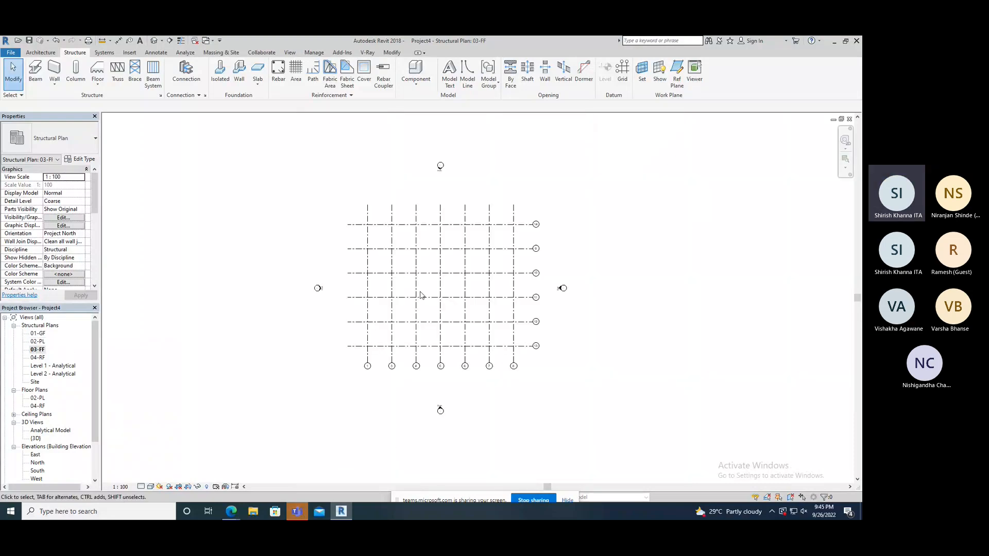
scroll(454, 270, up, 2)
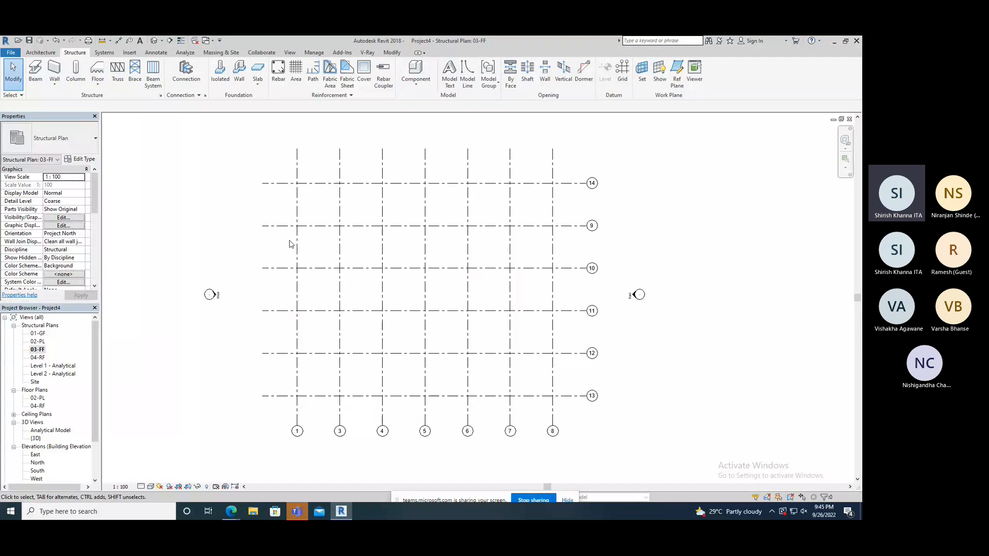
- Check the Walls model category in the Visibility/Graphic Overrides of the 03-FF plan
click(60, 218)
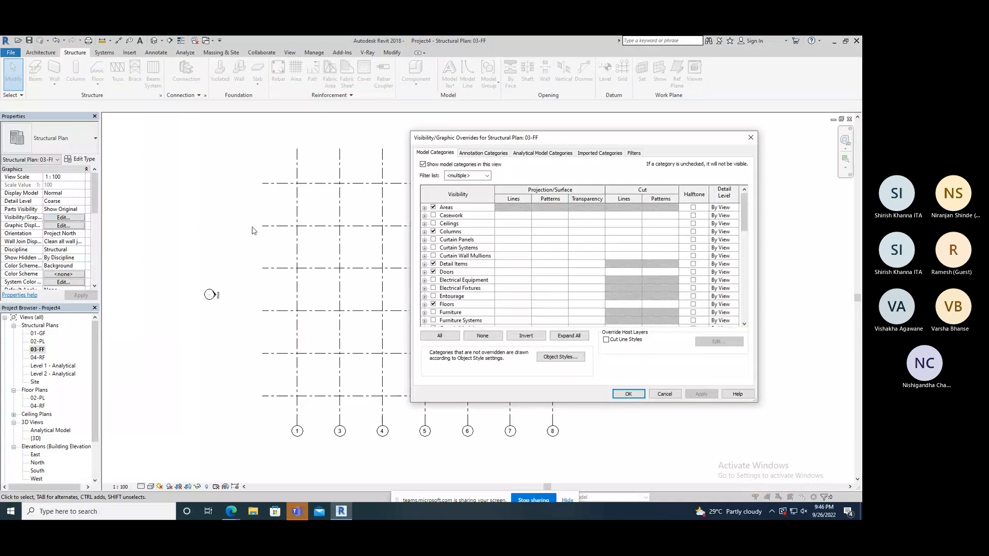
scroll(670, 289, down, 10)
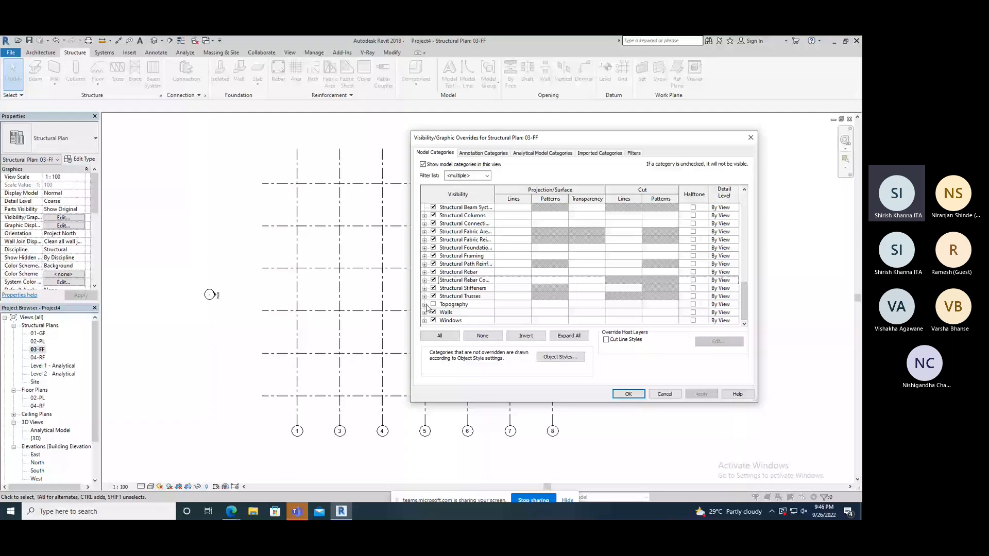
key(Return)
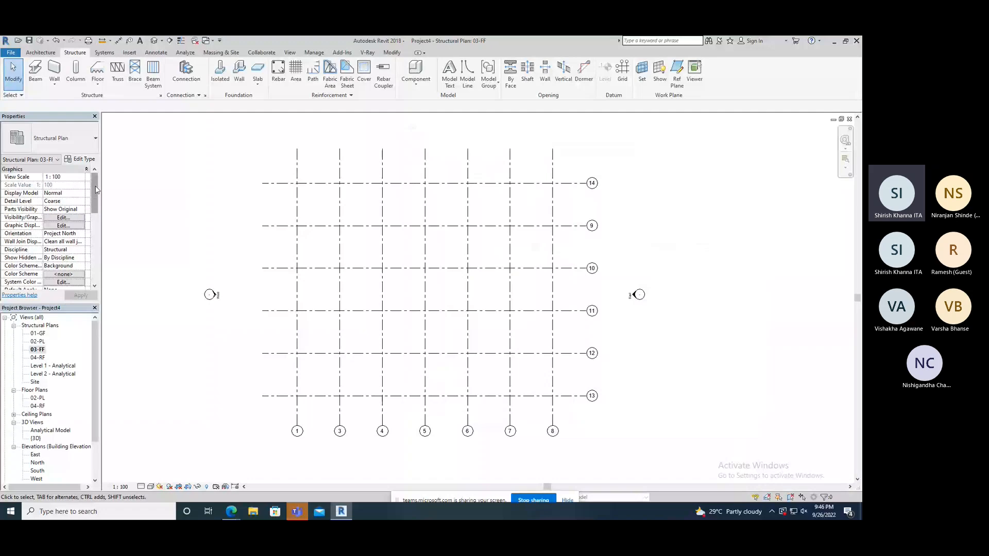
- Set the 03-FF plan's View Range bottom and View Depth level to Unlimited and apply it
drag(95, 189, 95, 230)
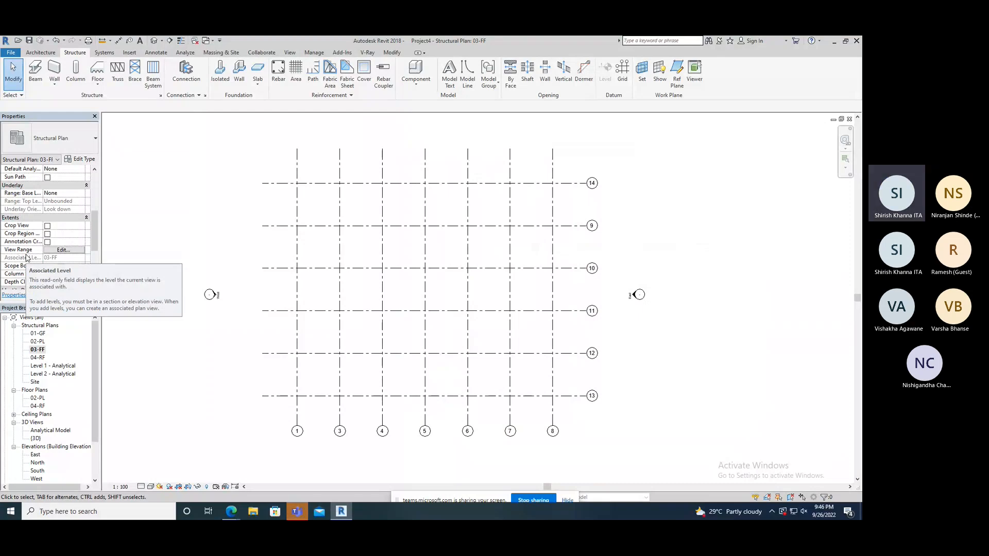
click(64, 250)
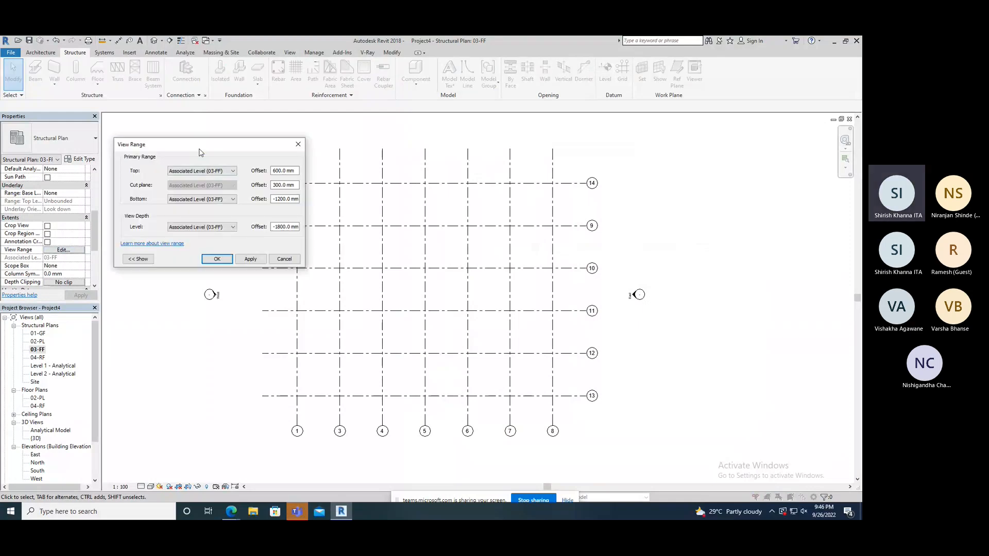
drag(200, 152, 223, 144)
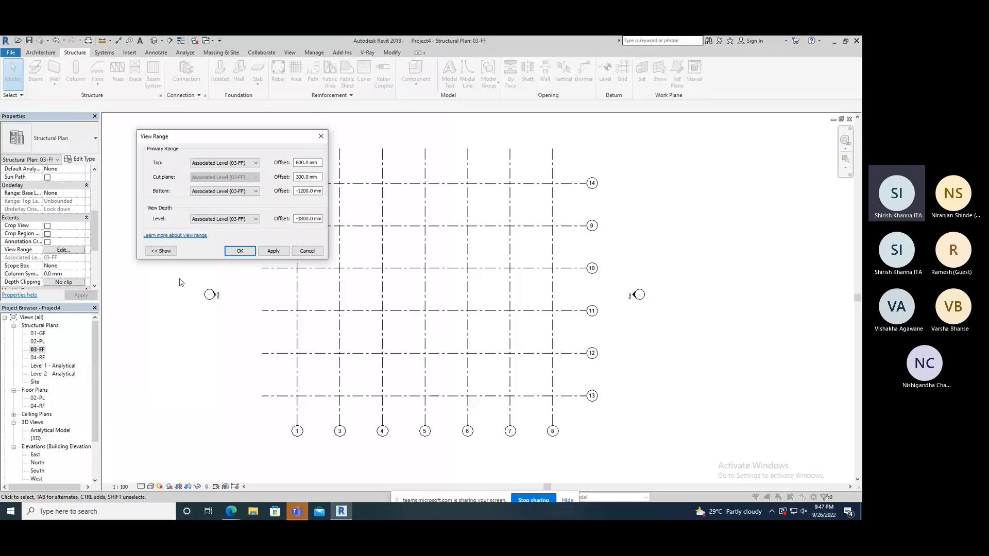
click(221, 191)
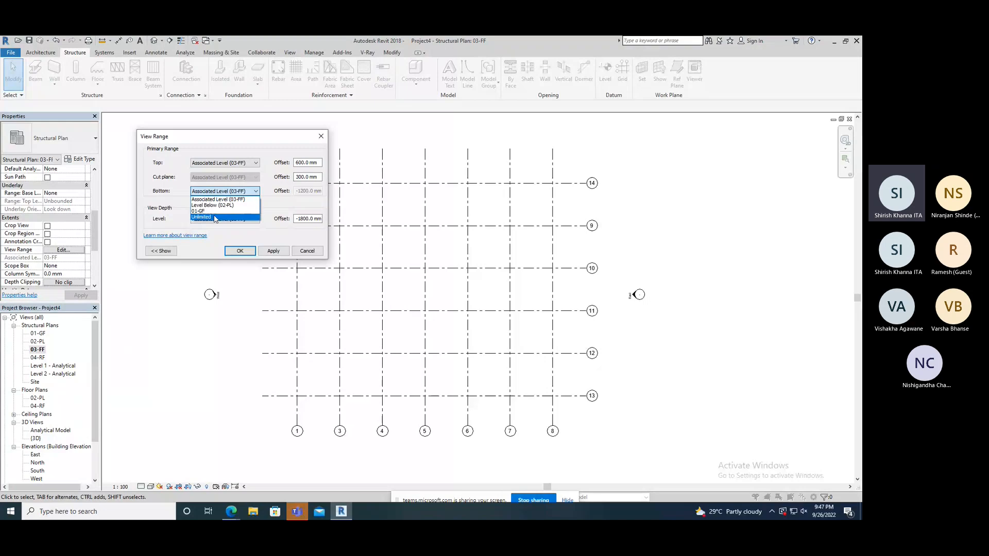
click(215, 216)
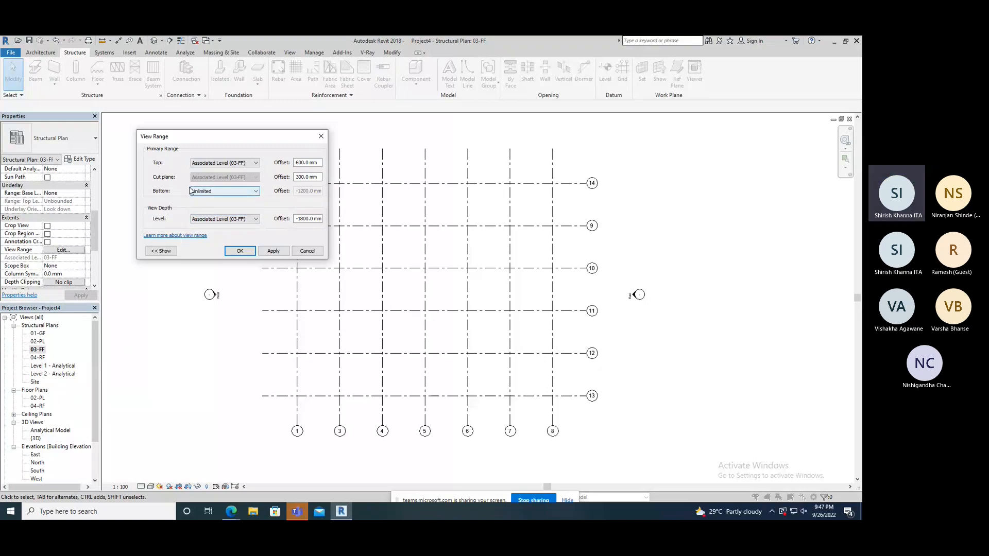
click(223, 218)
click(215, 245)
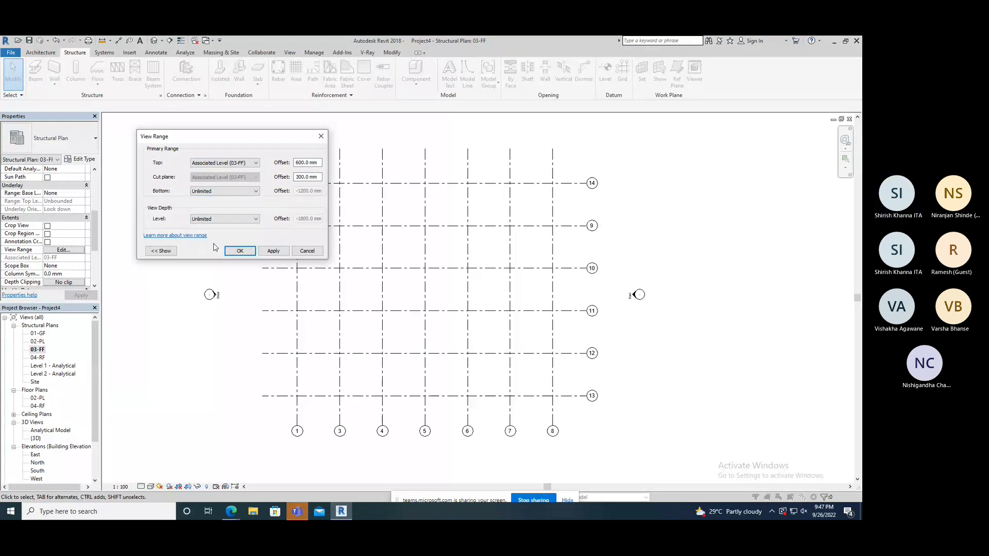
click(281, 248)
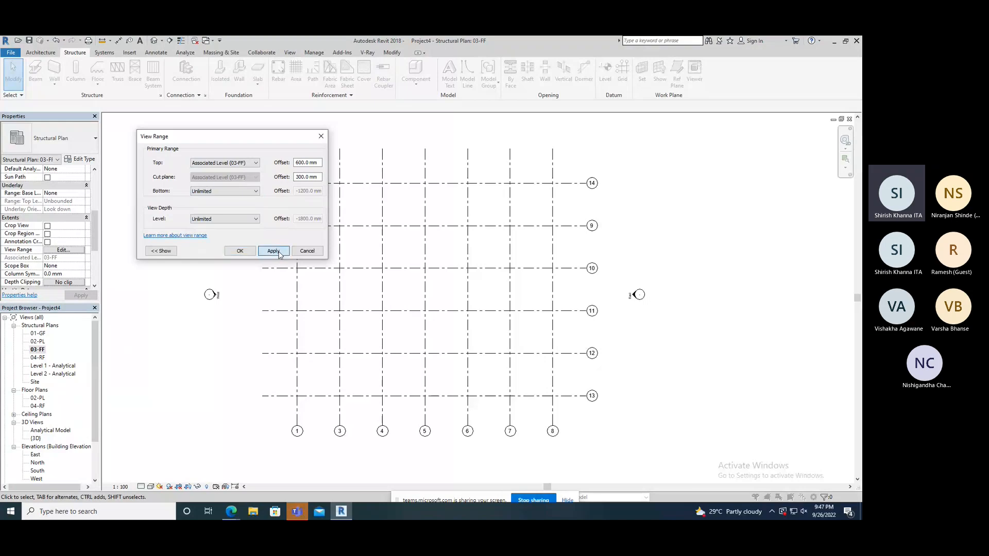
click(240, 251)
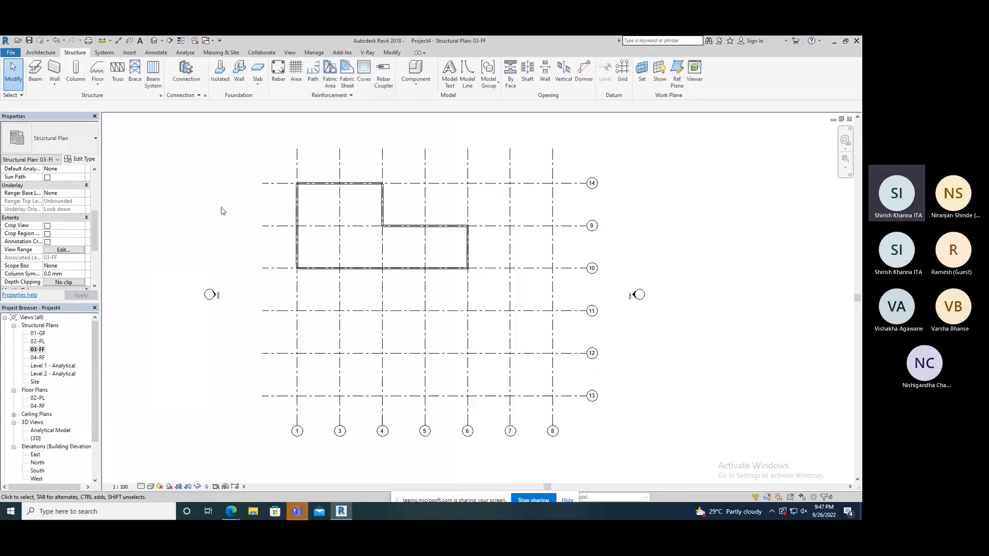
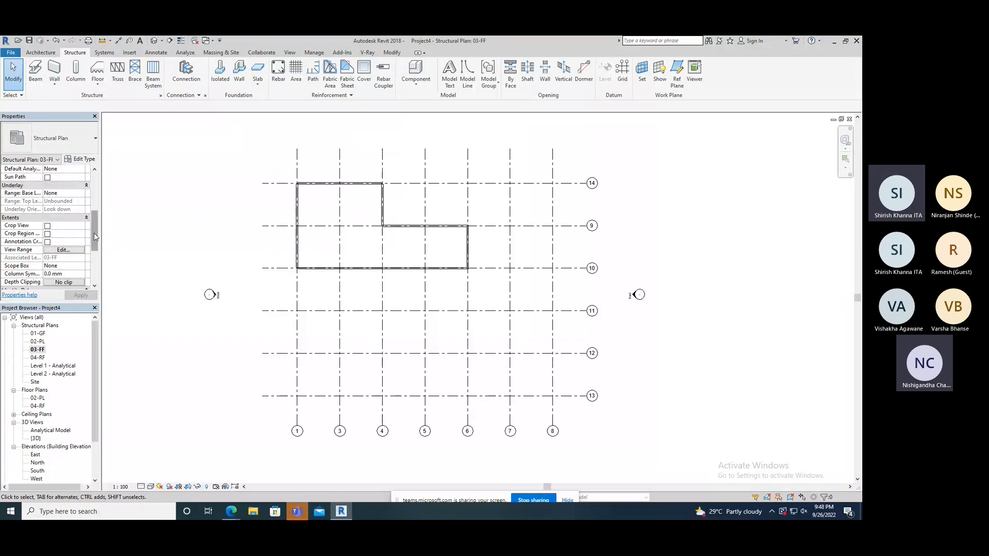
- Delete all the walls of the L-shaped outline from the 03-FF plan
drag(94, 233, 94, 194)
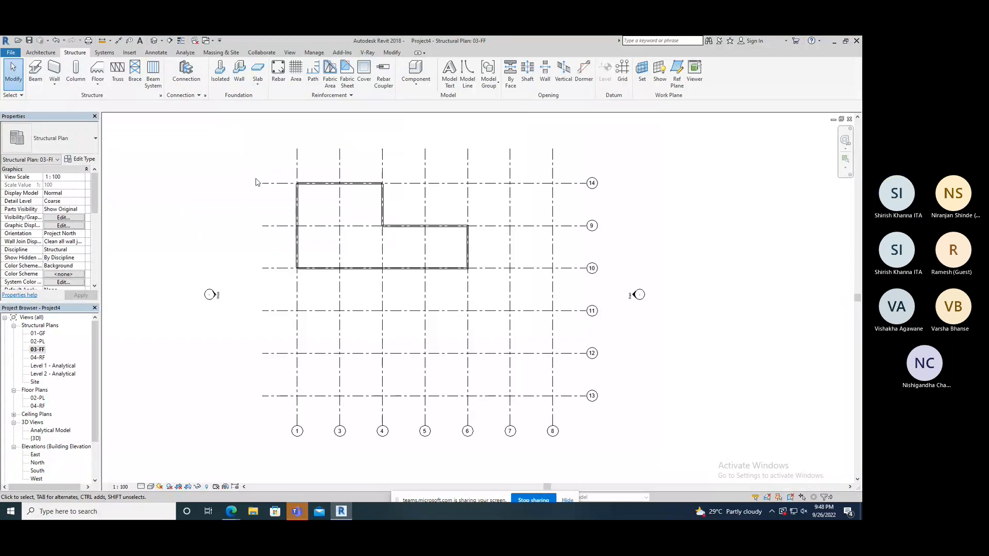
drag(241, 168, 540, 311)
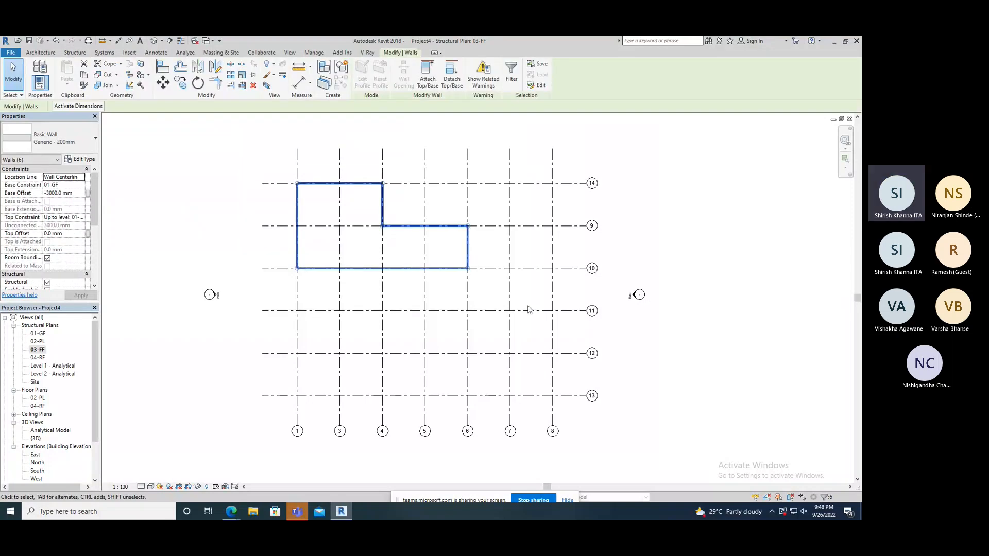
key(Delete)
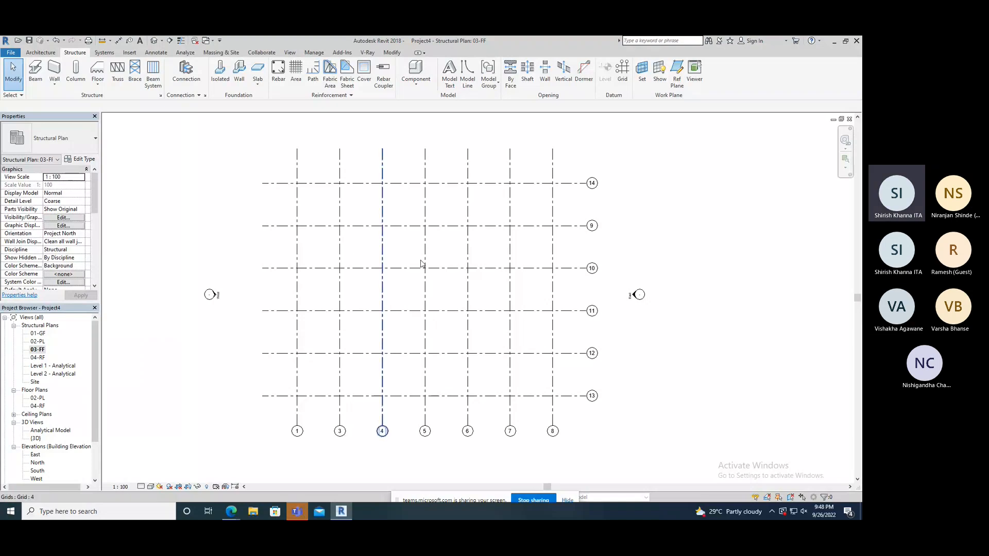
scroll(481, 298, down, 3)
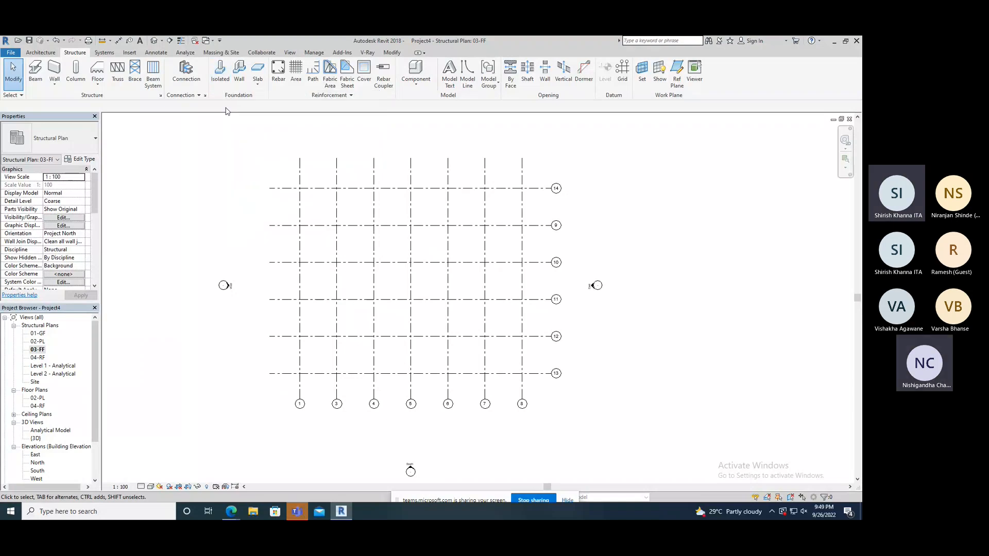
click(220, 77)
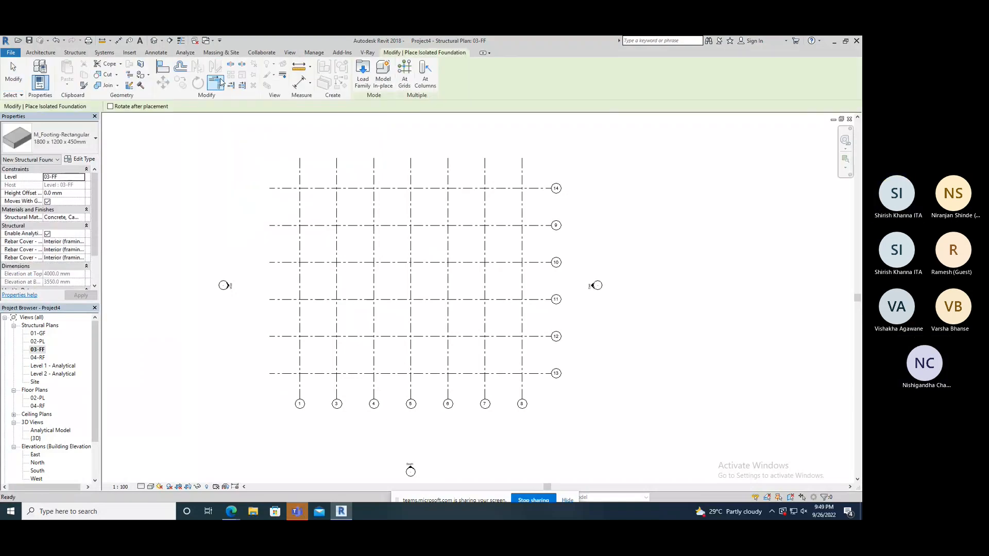
click(83, 139)
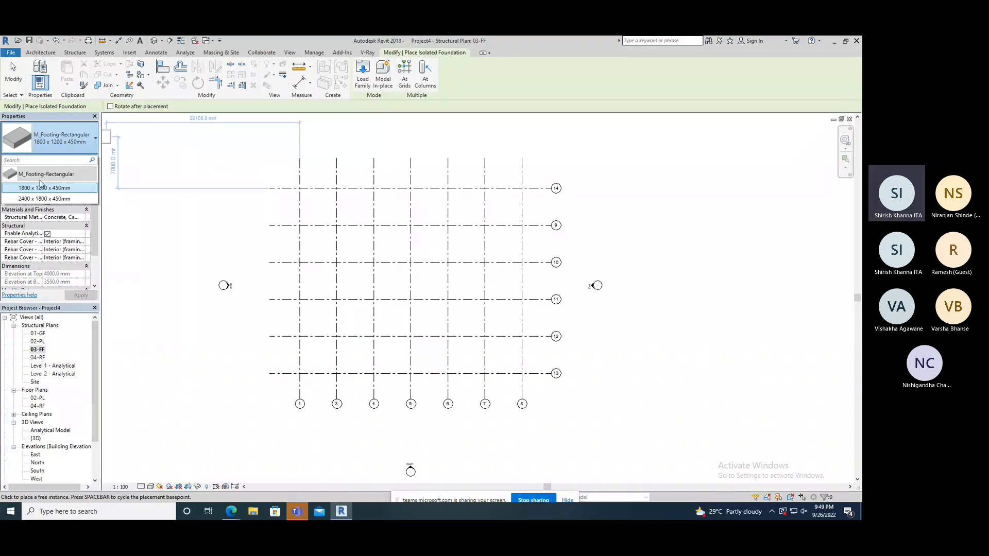
click(67, 147)
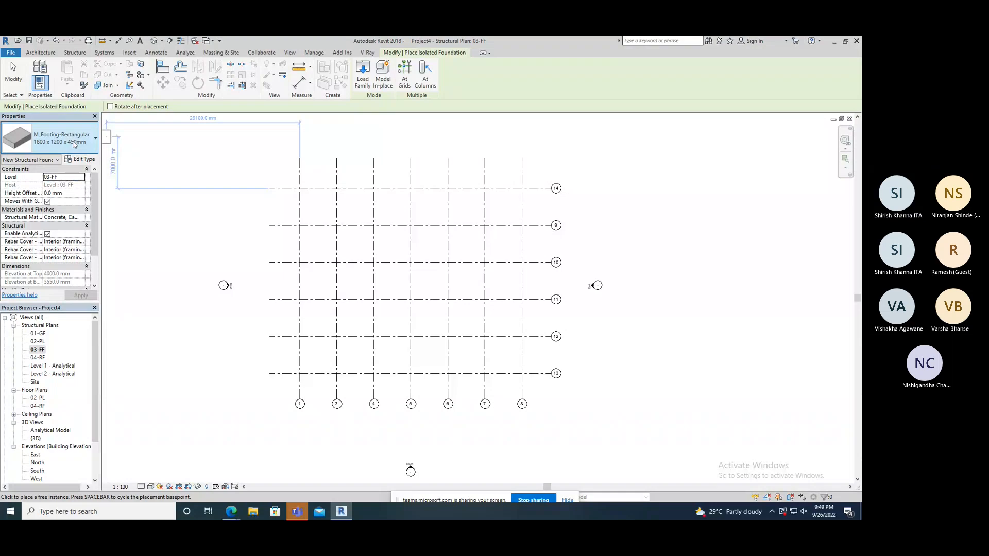
click(67, 146)
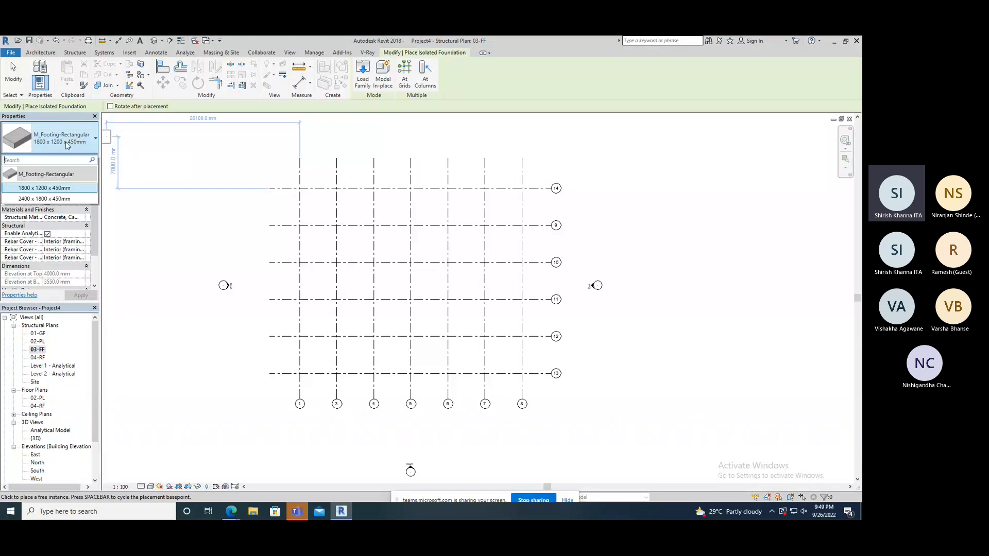
mouse_move(41, 192)
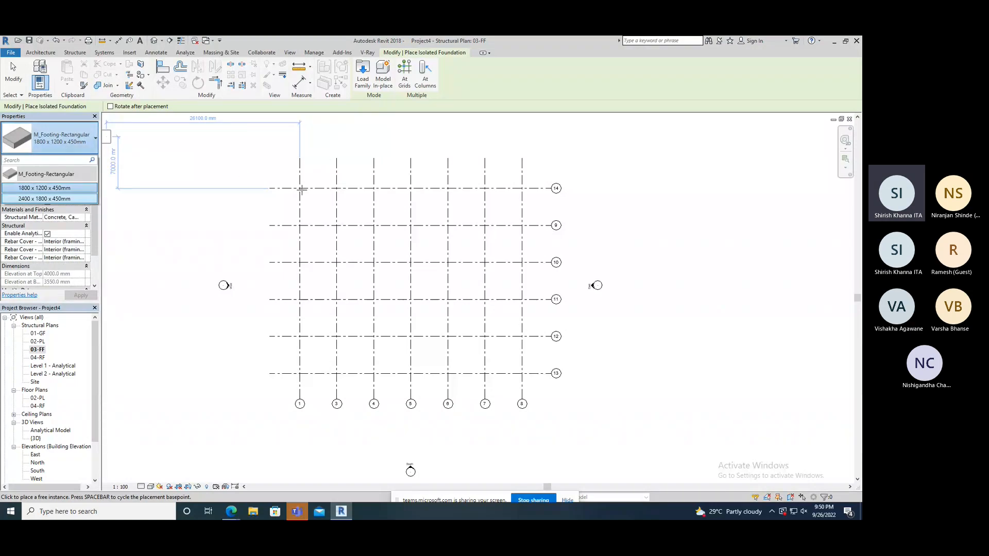
click(194, 188)
scroll(299, 188, up, 5)
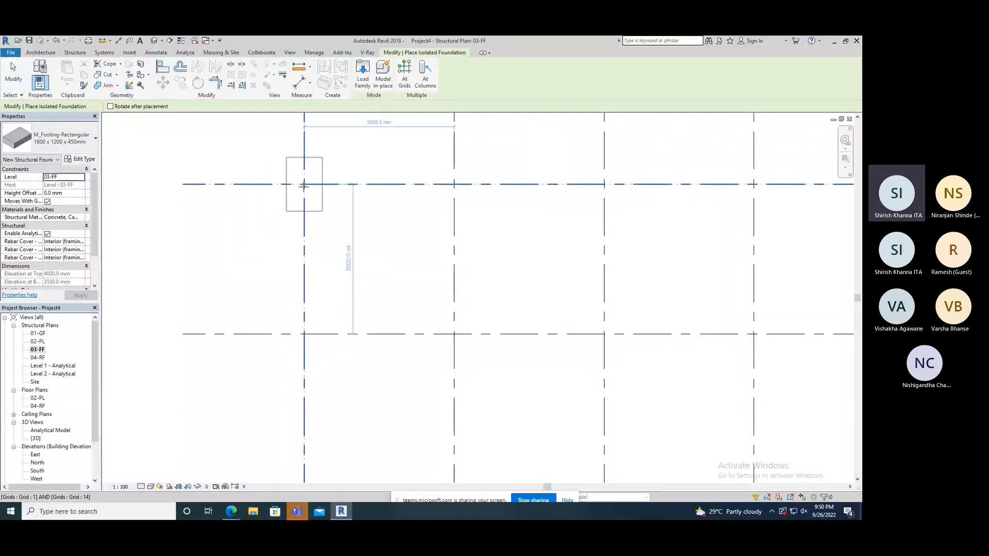
scroll(305, 185, down, 3)
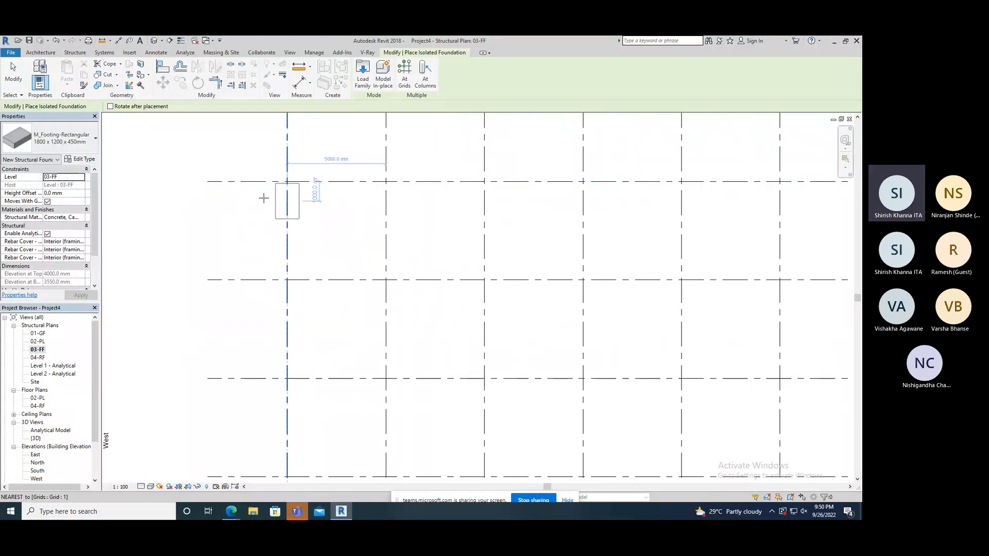
scroll(264, 198, down, 4)
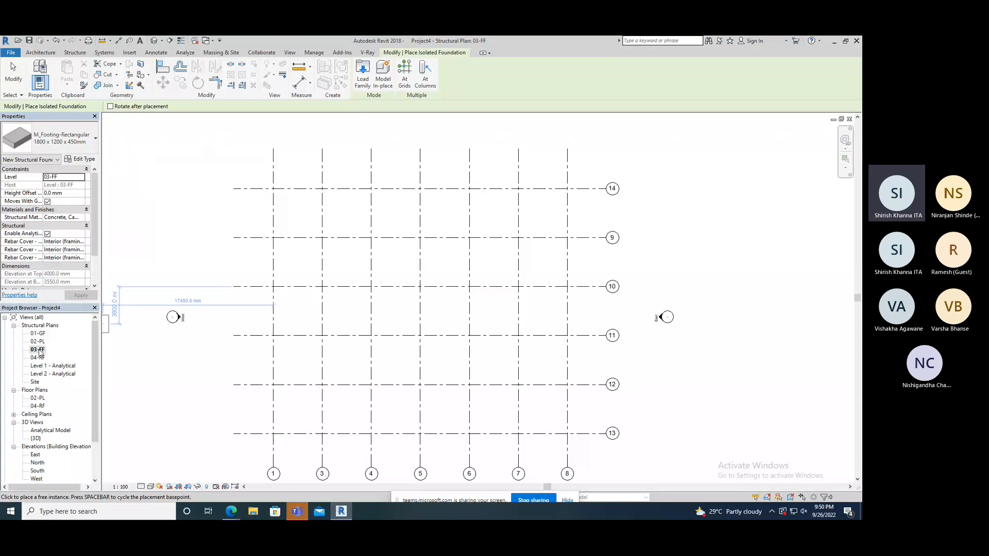
right_click(158, 250)
click(176, 253)
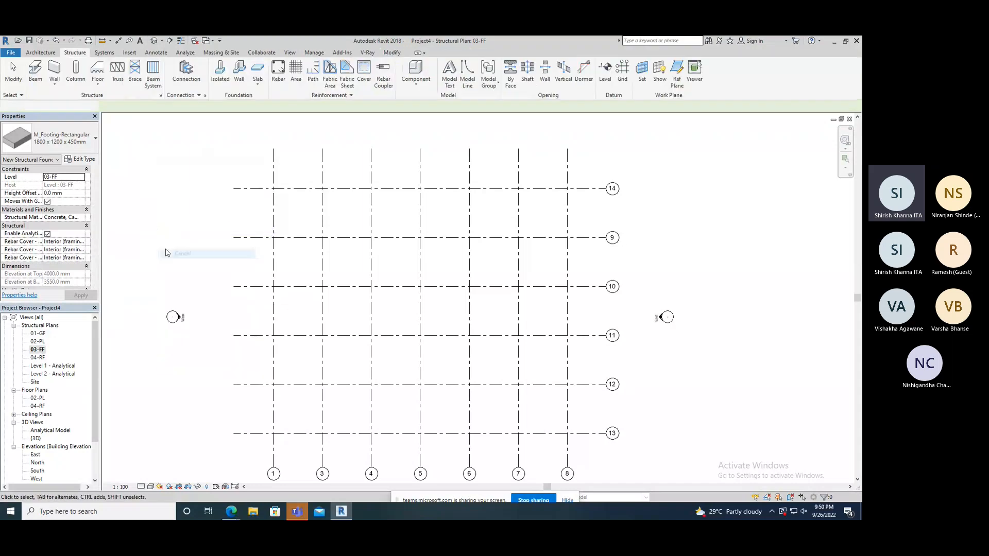
- Place 1800 x 1200 x 450mm rectangular footings on the 01-GF structural plan where grid 14 crosses grids 1 and 3
right_click(166, 250)
click(175, 253)
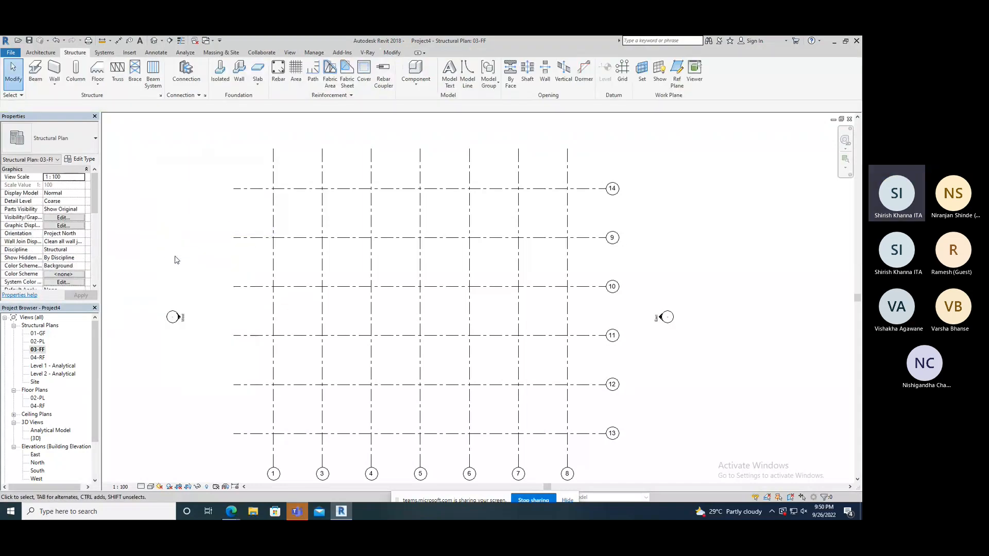
double_click(57, 335)
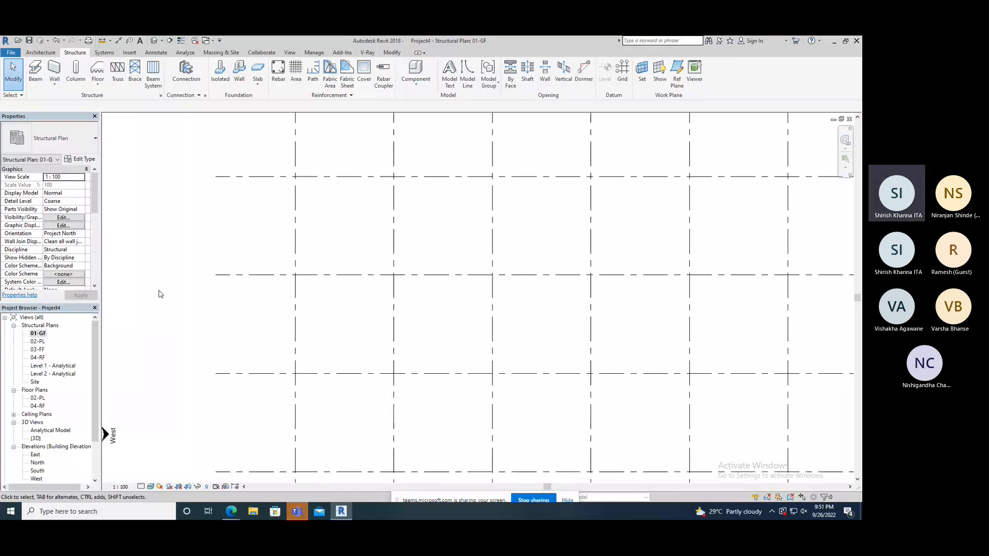
scroll(160, 294, down, 5)
middle_drag(330, 305, 345, 260)
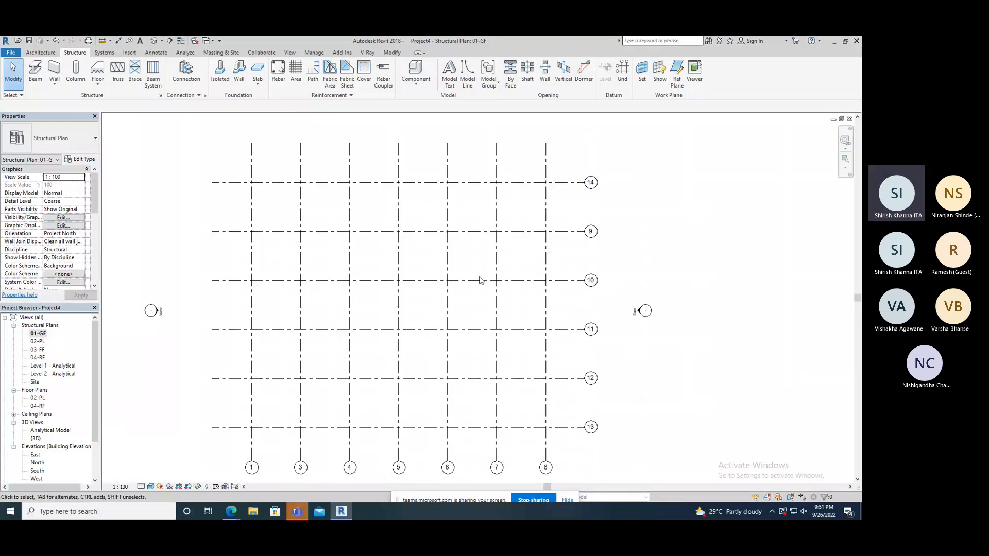
click(220, 74)
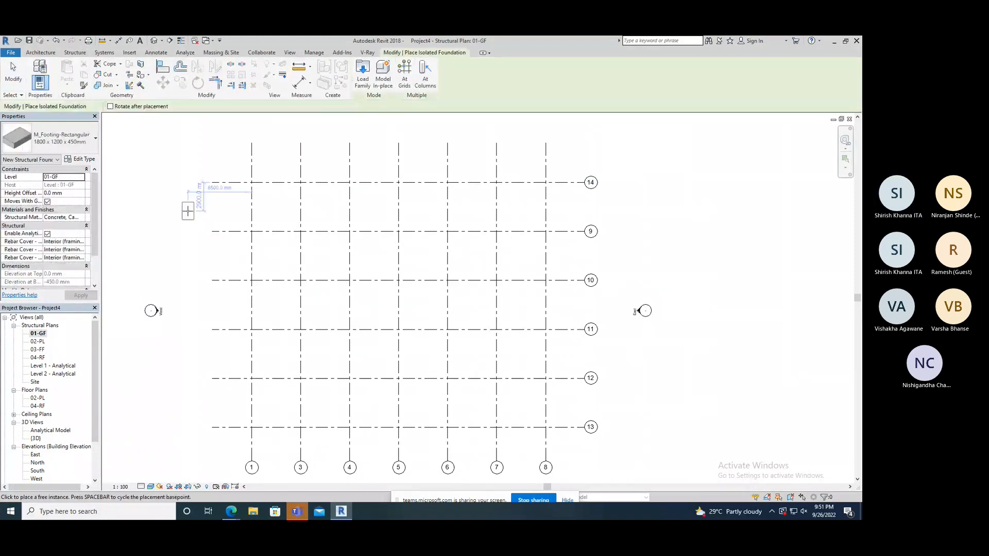
click(252, 182)
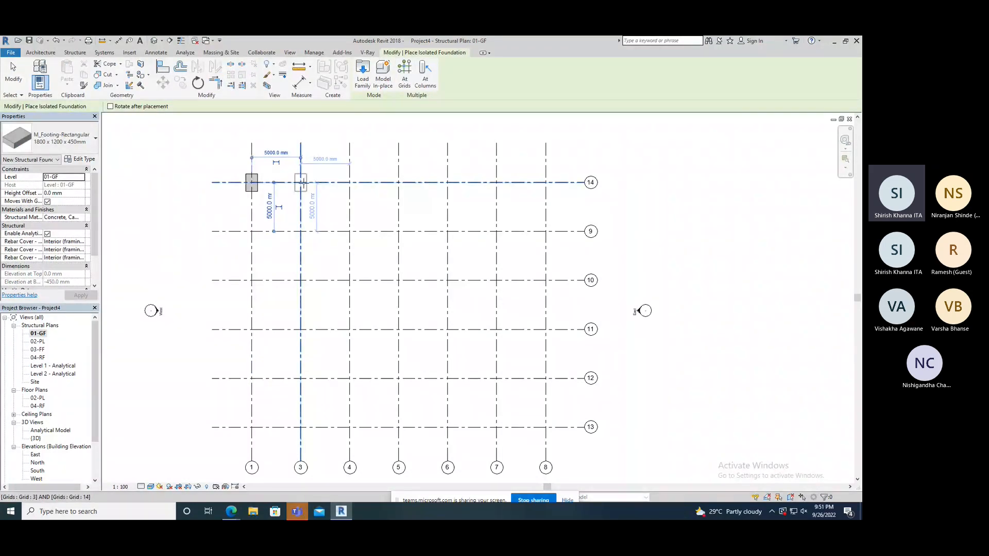
click(302, 182)
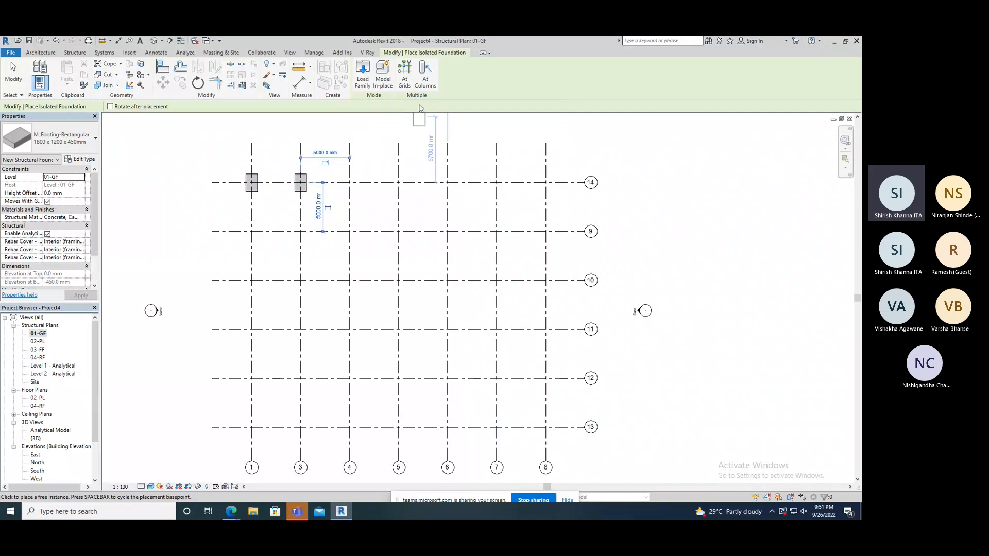
click(407, 79)
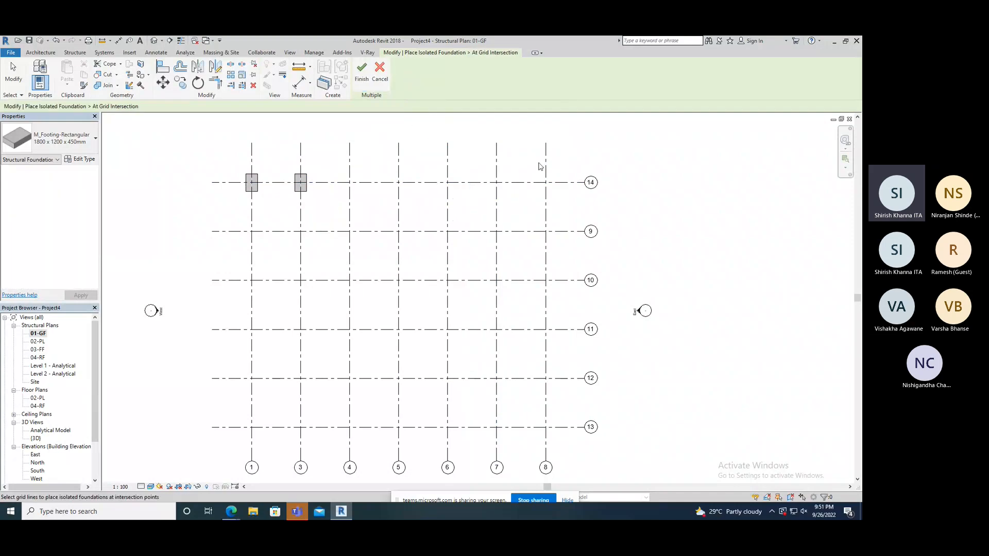
drag(565, 157, 211, 448)
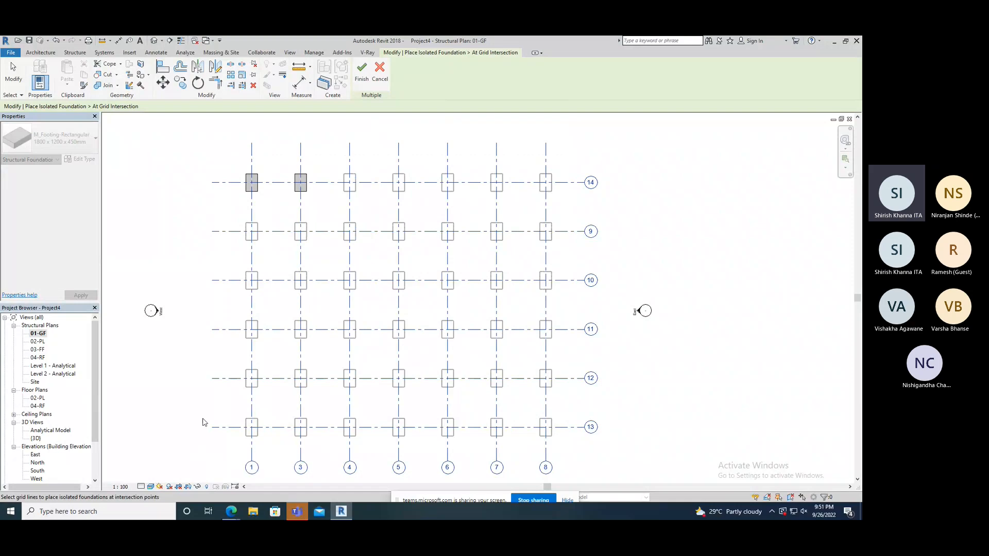
click(192, 372)
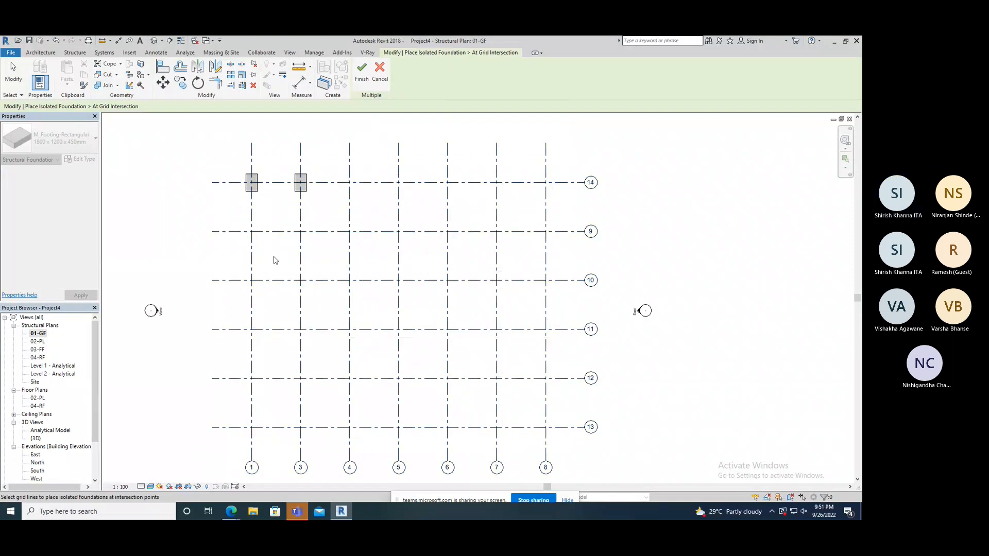
click(381, 78)
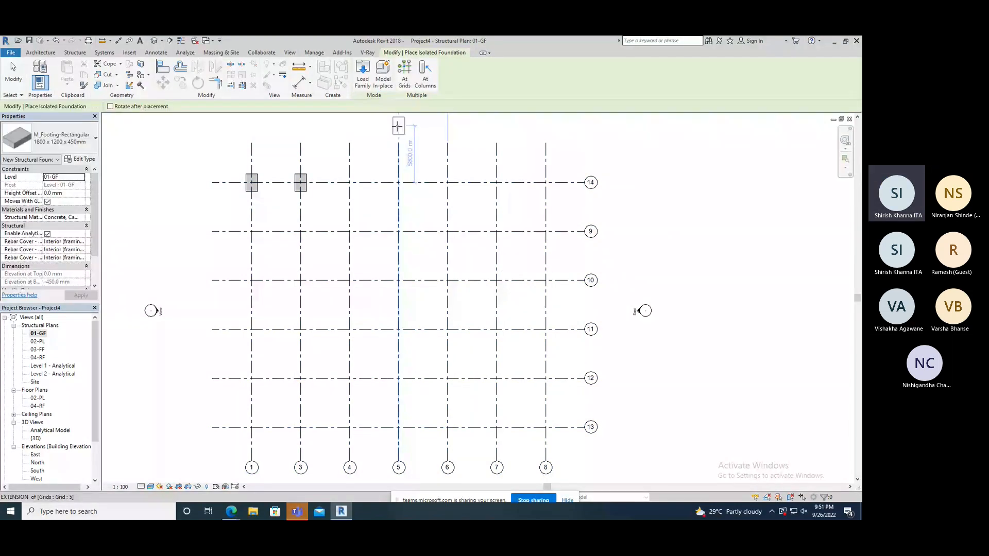
- Place isolated footings at all intersections of grids 1 to 8 and 9 to 14 using At Grids, and end the placement
click(405, 75)
drag(568, 156, 222, 451)
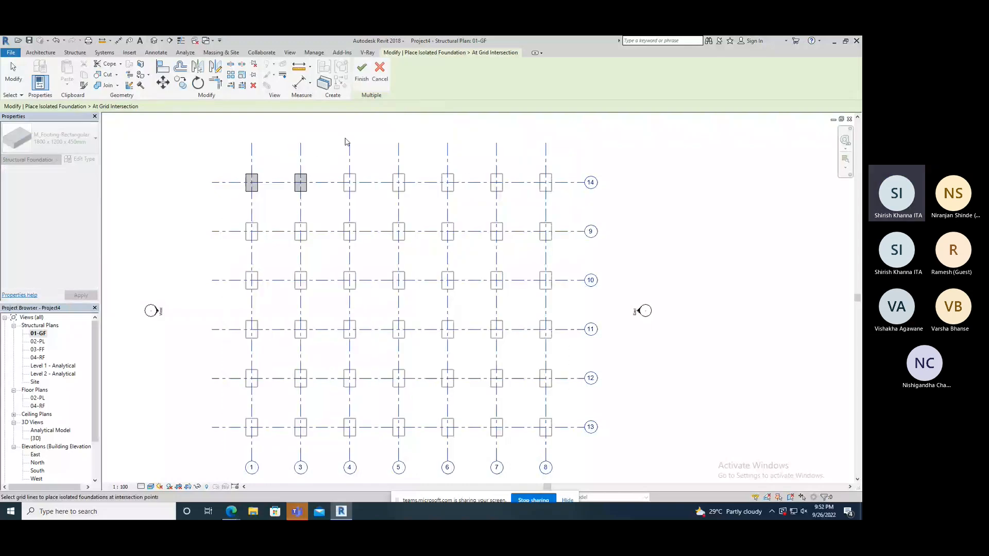
click(363, 80)
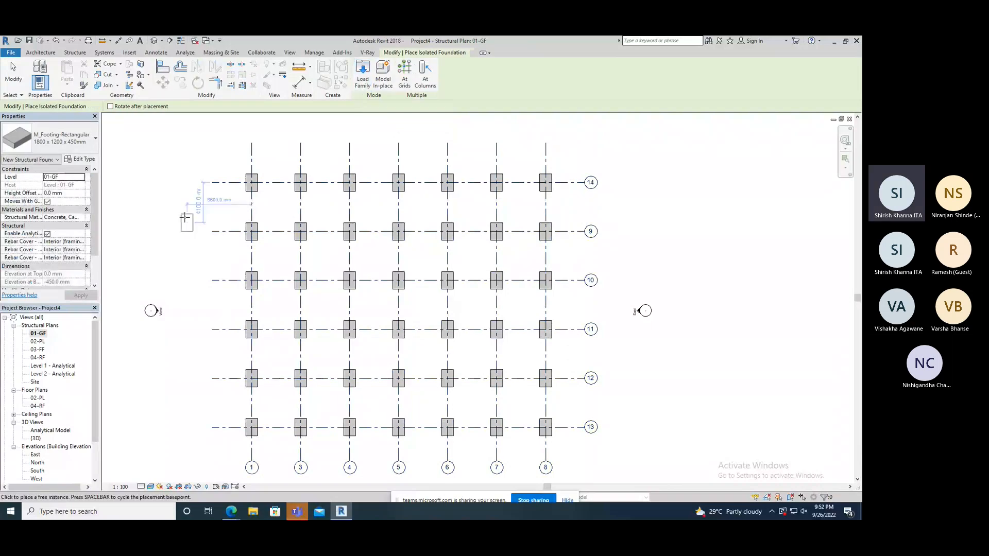
right_click(164, 187)
click(166, 188)
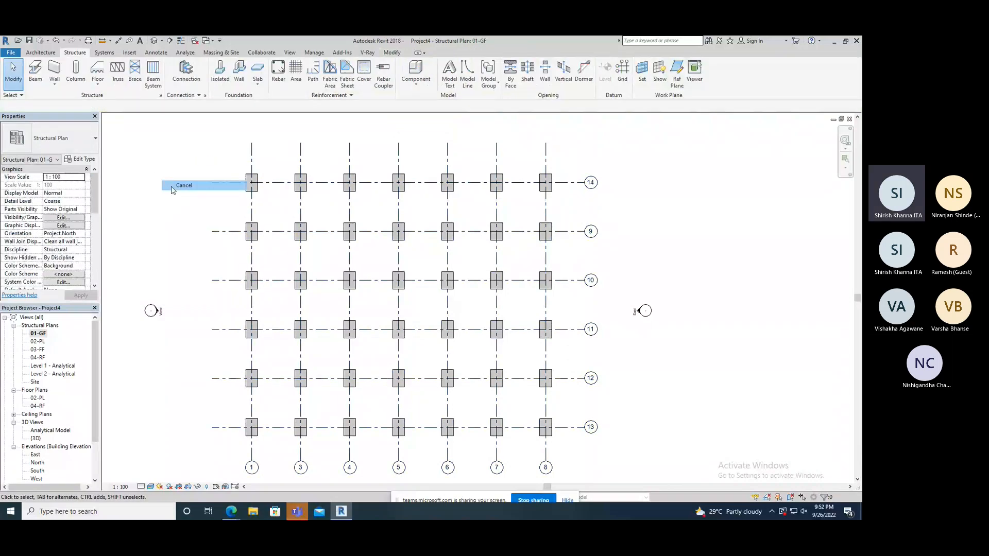
- View the array of footings in the default 3D view from another angle
click(155, 42)
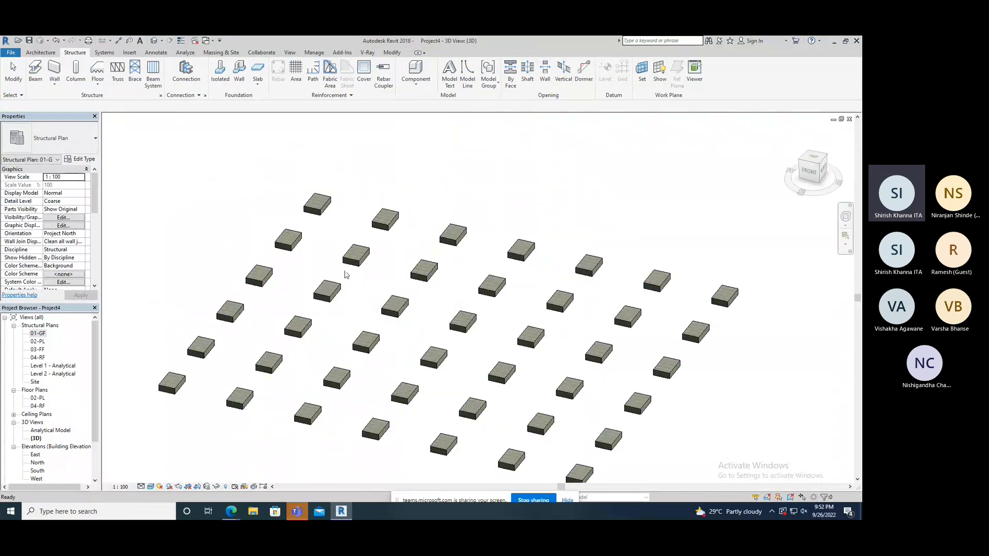
scroll(347, 275, down, 1)
shift+middle_drag(384, 285, 381, 344)
scroll(381, 344, down, 1)
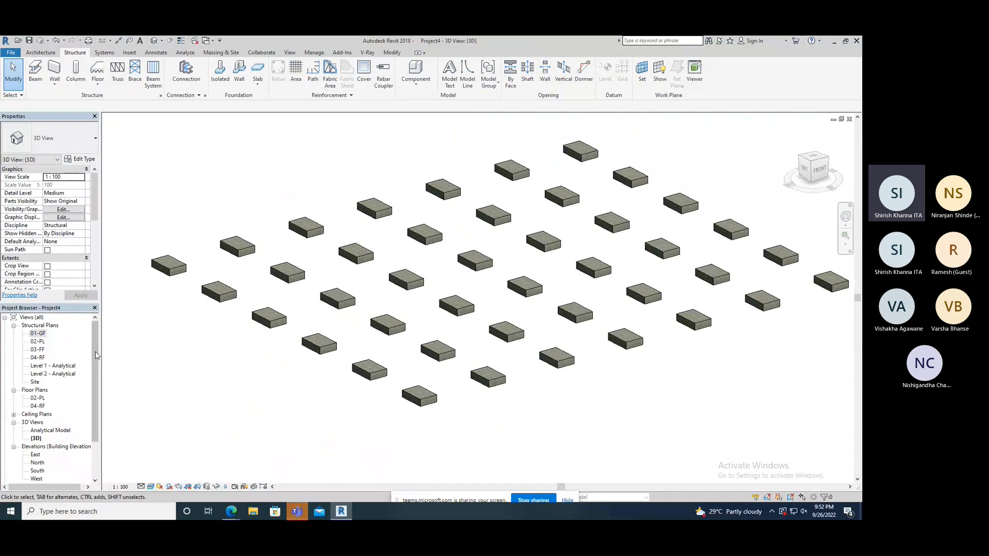
- Open the East elevation and examine how the footings sit relative to the 01-GF level
scroll(94, 372, down, 2)
drag(93, 372, 93, 377)
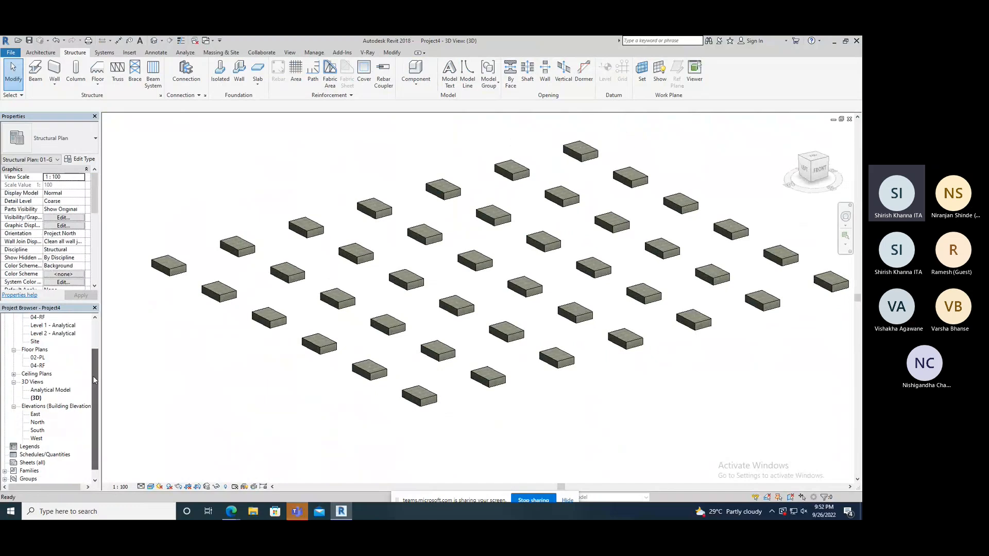
double_click(38, 415)
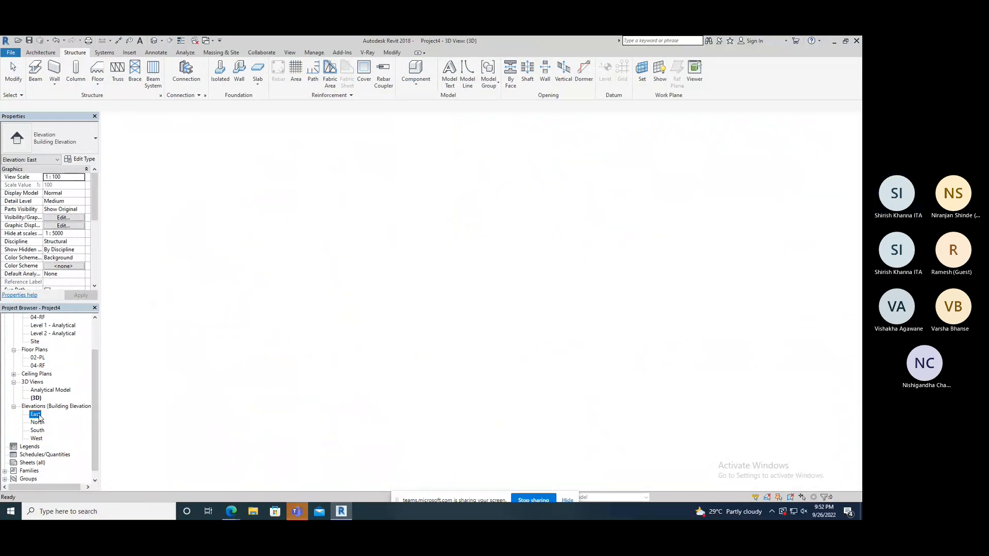
middle_drag(276, 353, 612, 363)
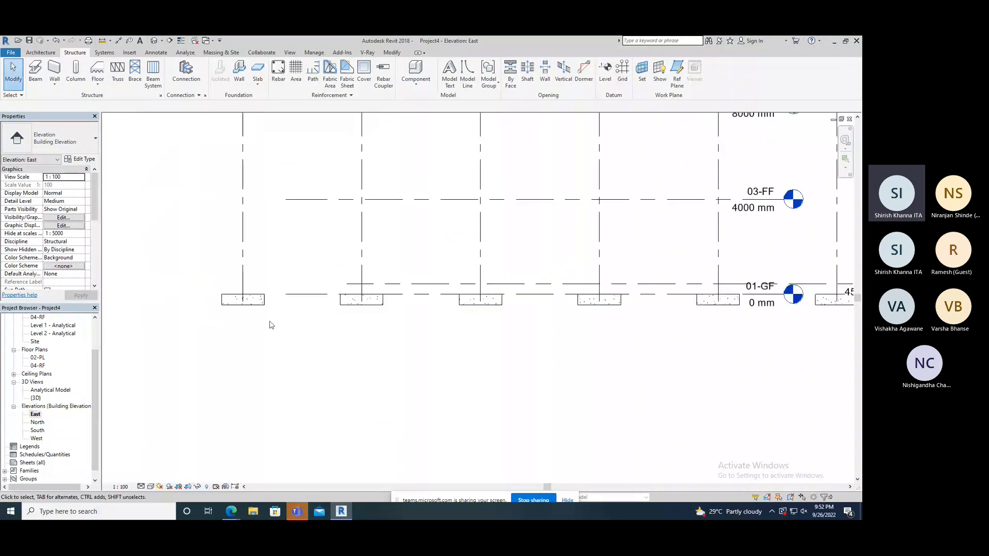
scroll(262, 326, up, 3)
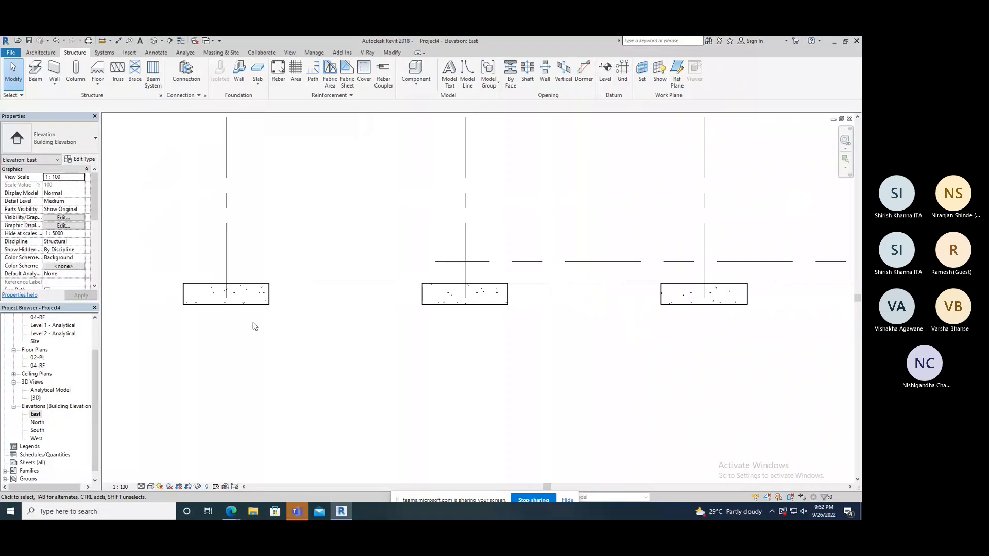
scroll(233, 358, down, 1)
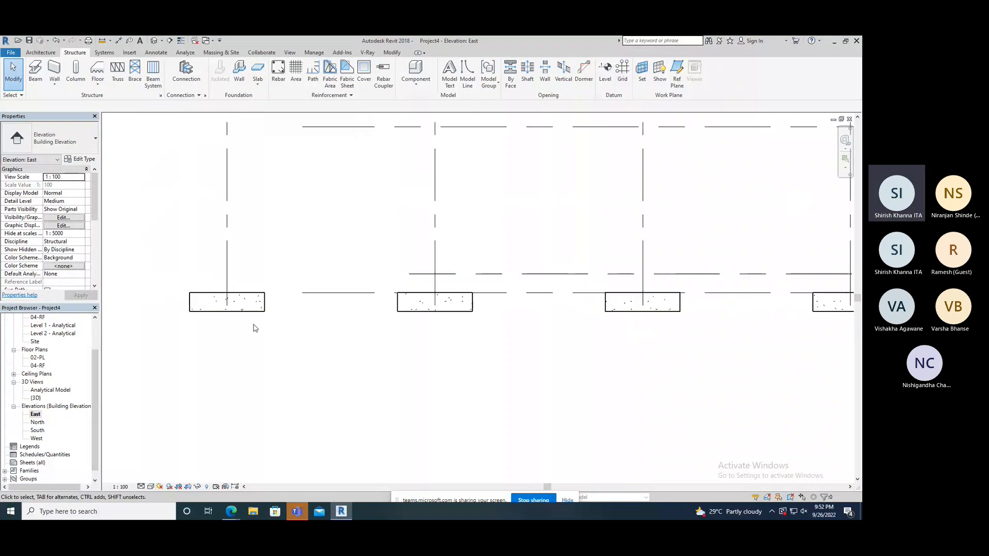
scroll(260, 326, up, 3)
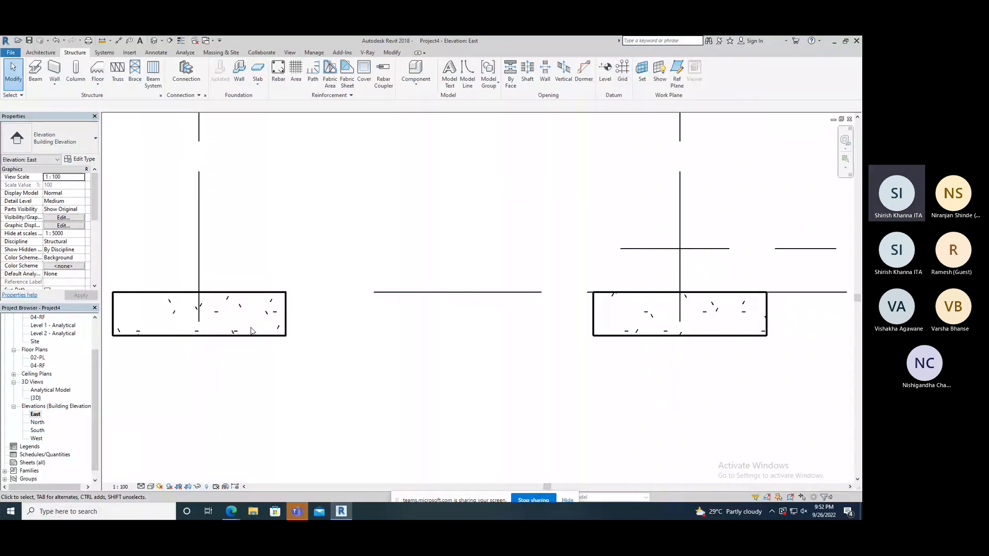
- Return to the 3D view and examine a single footing up close and among its neighbours
click(154, 41)
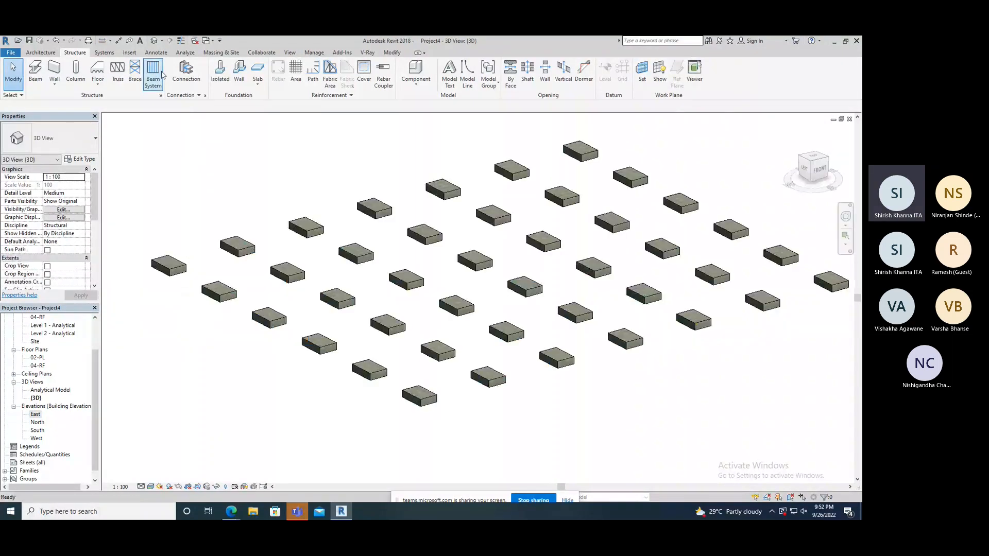
scroll(302, 331, up, 10)
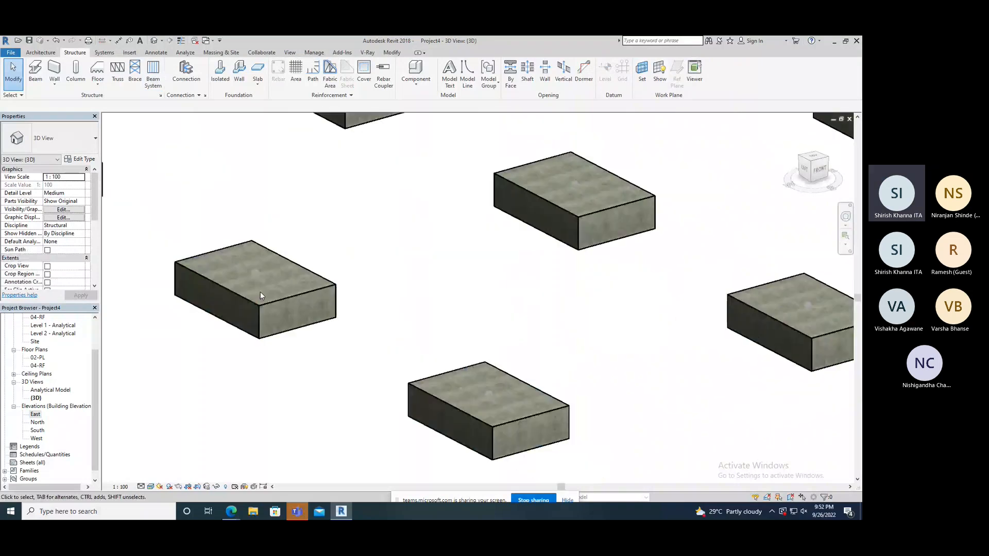
scroll(257, 301, up, 2)
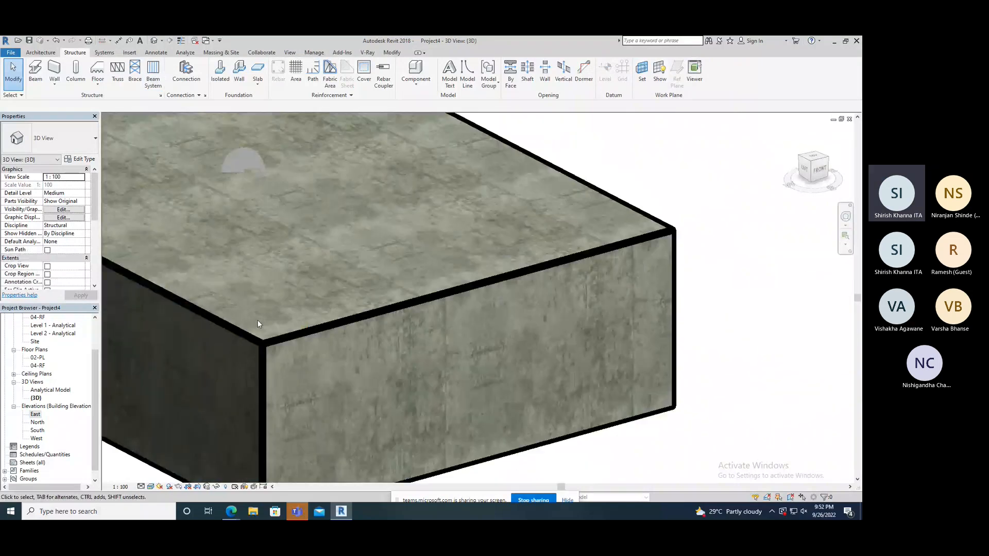
scroll(259, 317, down, 8)
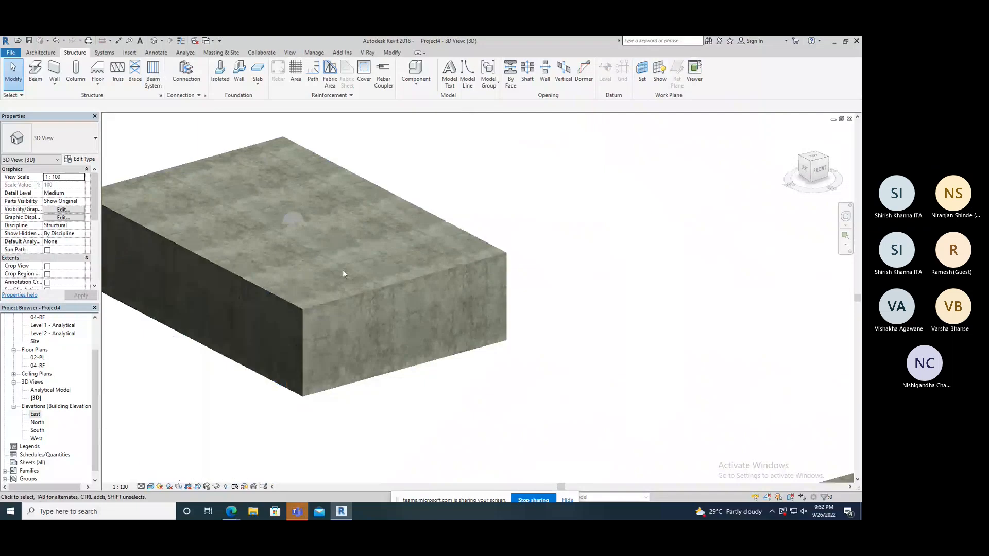
scroll(342, 268, down, 5)
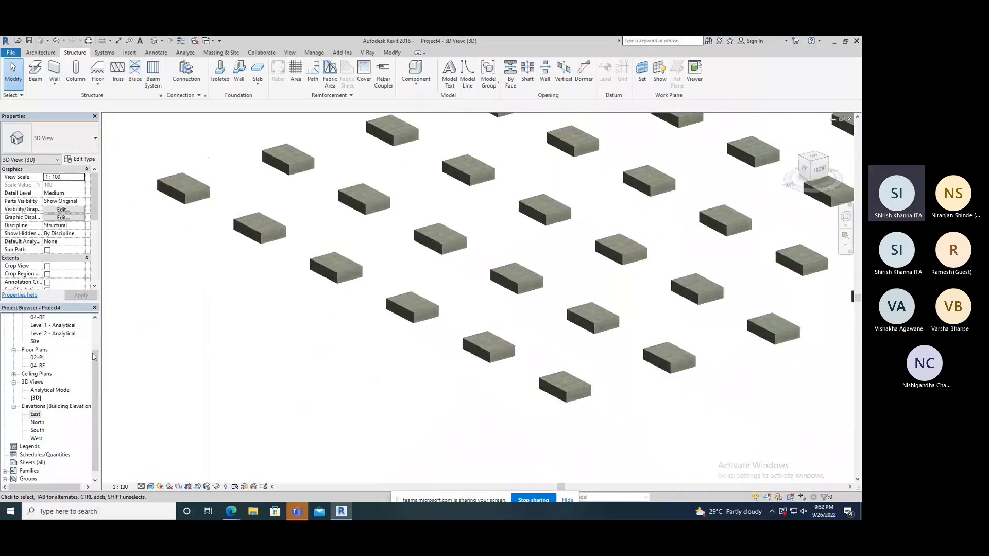
- Reopen the 01-GF structural plan and view its footings and its Visibility/Graphic Overrides model categories
scroll(94, 356, up, 3)
click(38, 334)
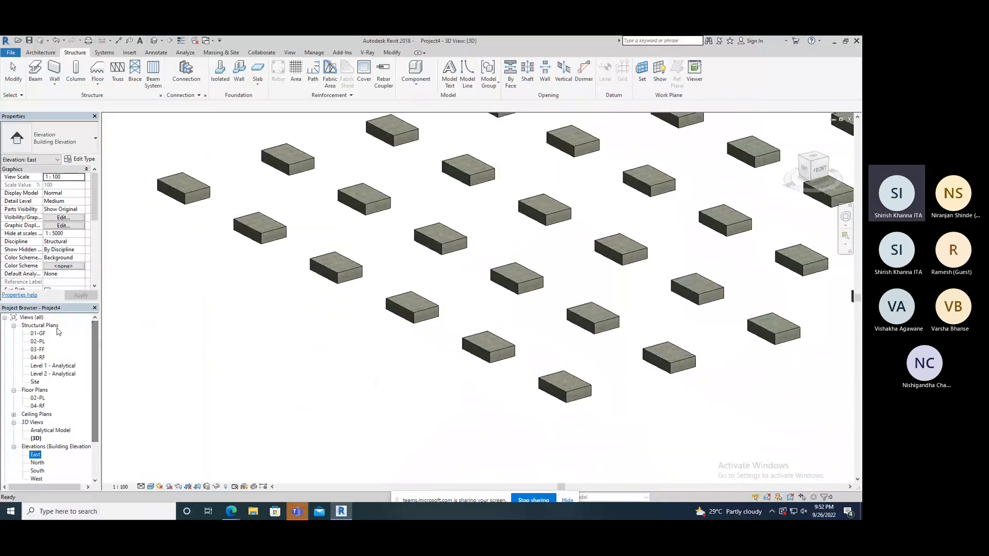
double_click(39, 334)
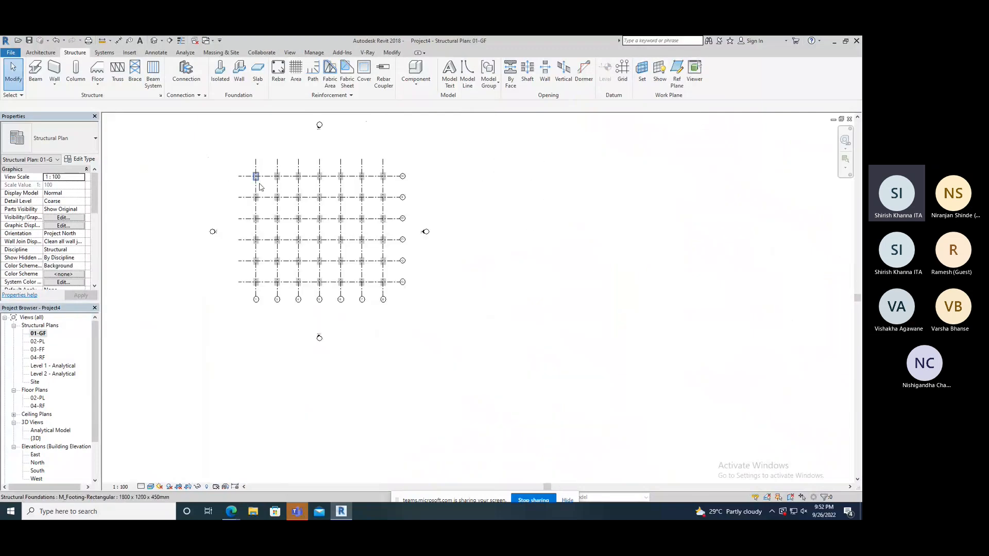
scroll(260, 187, up, 5)
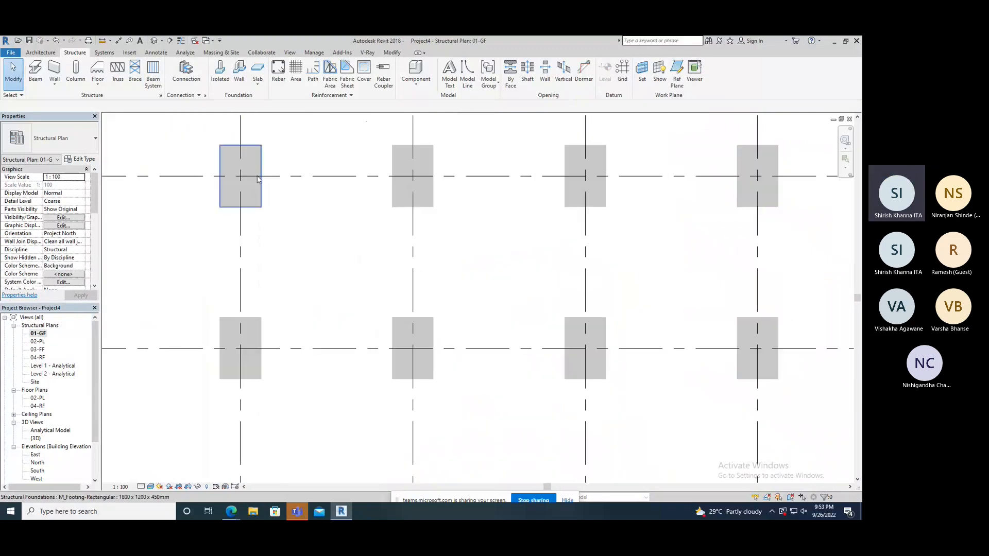
scroll(259, 178, down, 2)
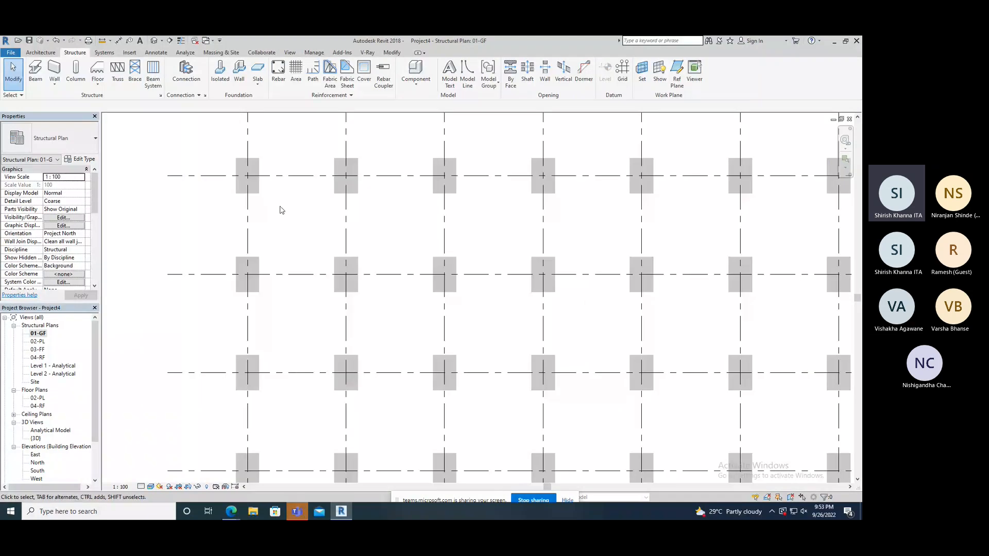
scroll(281, 211, down, 2)
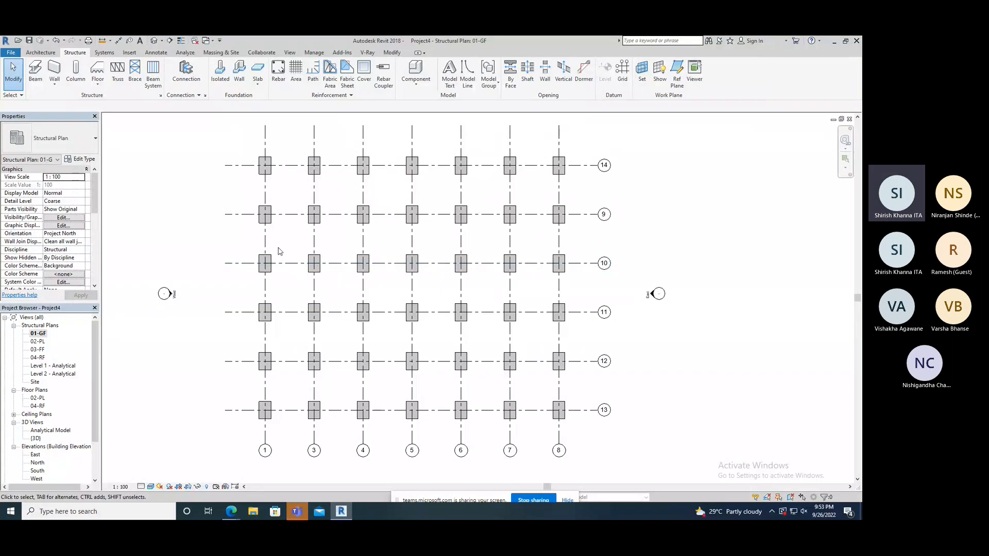
click(67, 219)
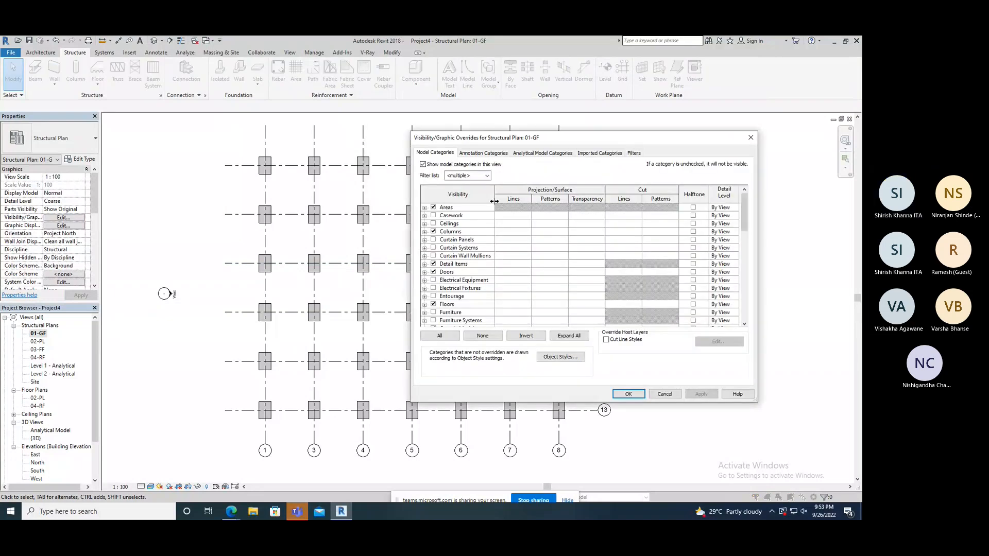
click(749, 140)
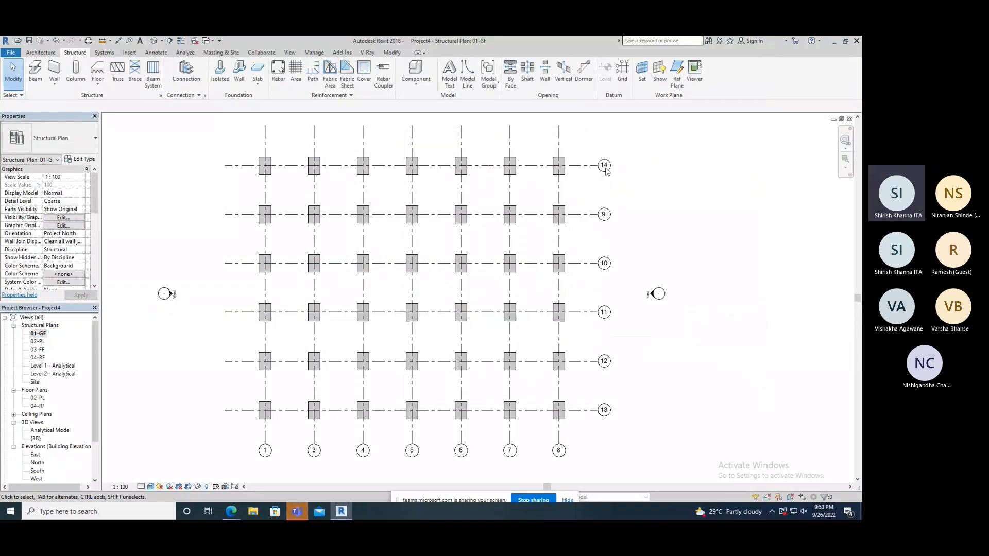
- Set the 01-GF structural plan's visual style to Wireframe in its graphic display options
click(64, 227)
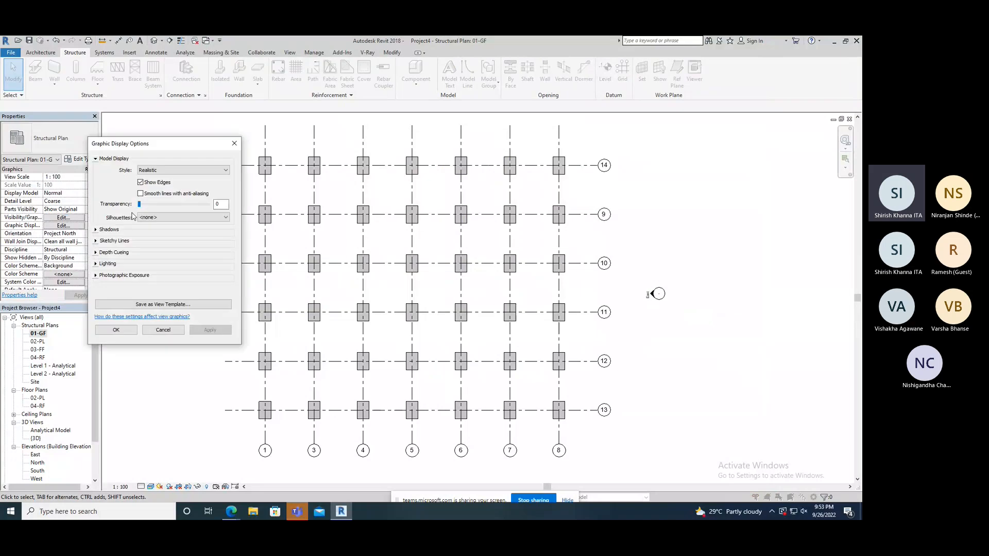
click(175, 170)
click(165, 178)
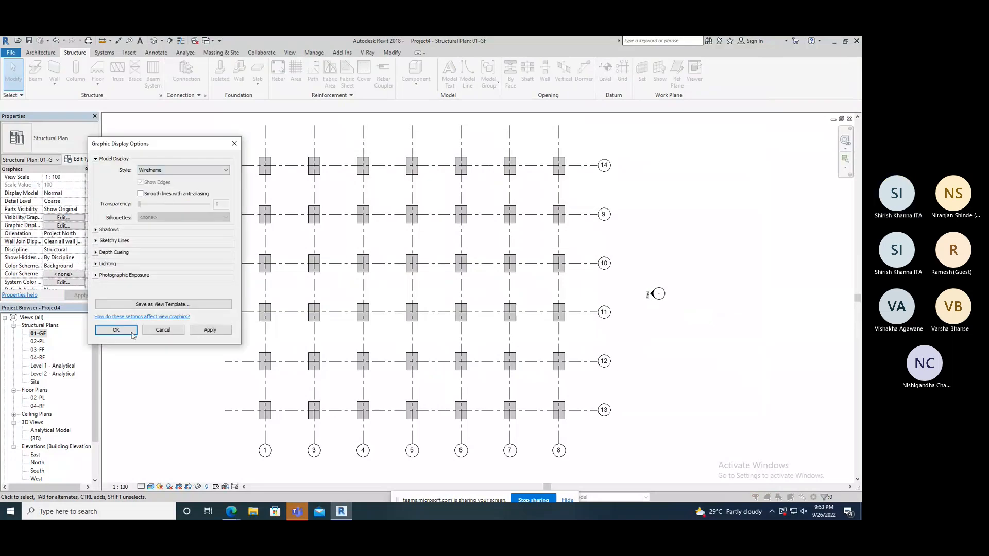
click(116, 330)
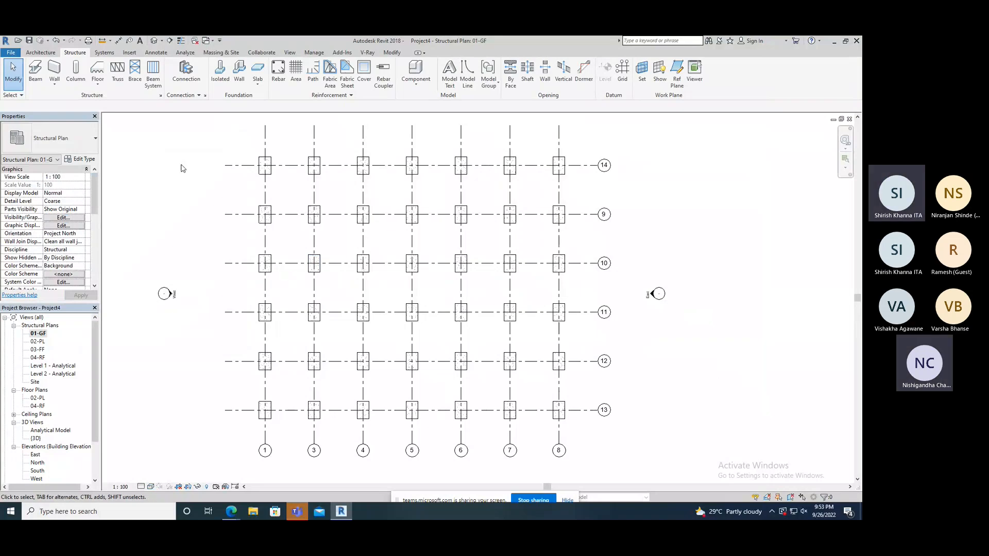
- Switch to the 3D view and set its visual style to Wireframe in the graphic display options
key(ctrl+Tab)
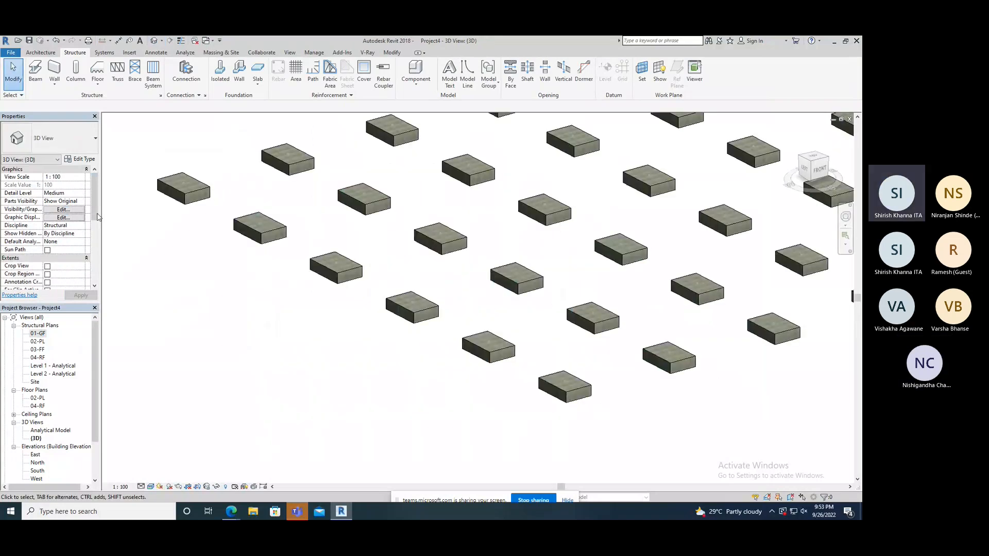
click(63, 218)
click(191, 170)
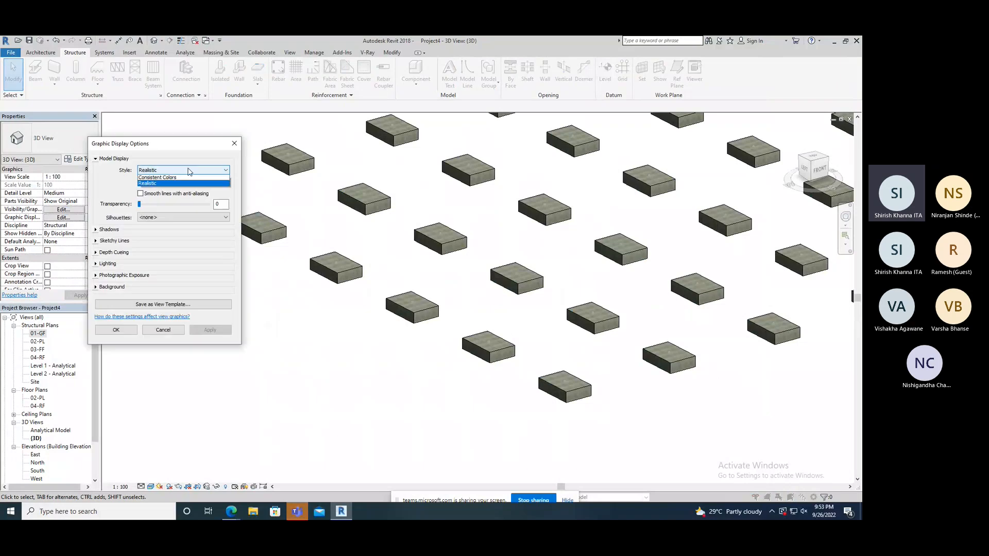
click(163, 178)
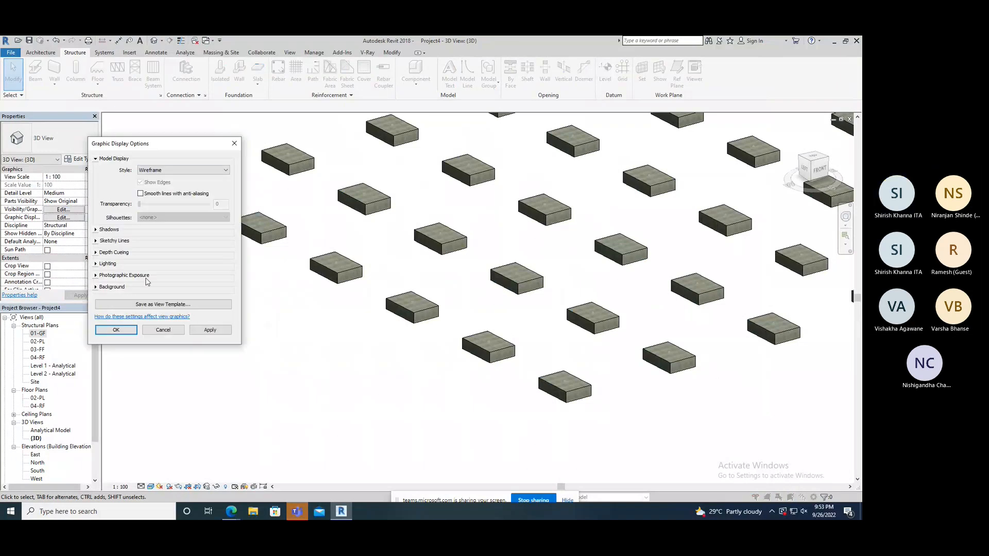
click(116, 330)
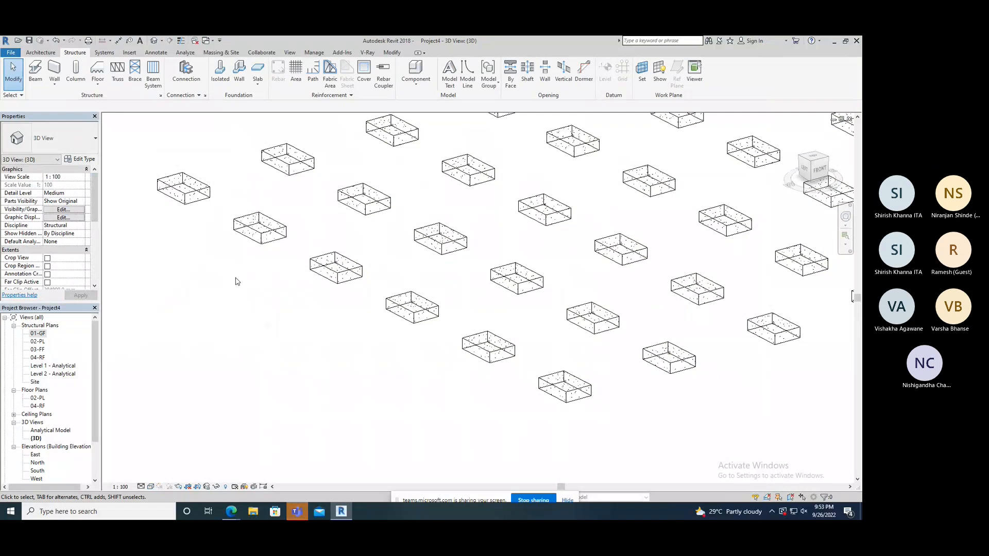
- View the whole footing array in 3D and set the view's visual style to Realistic
scroll(393, 287, down, 2)
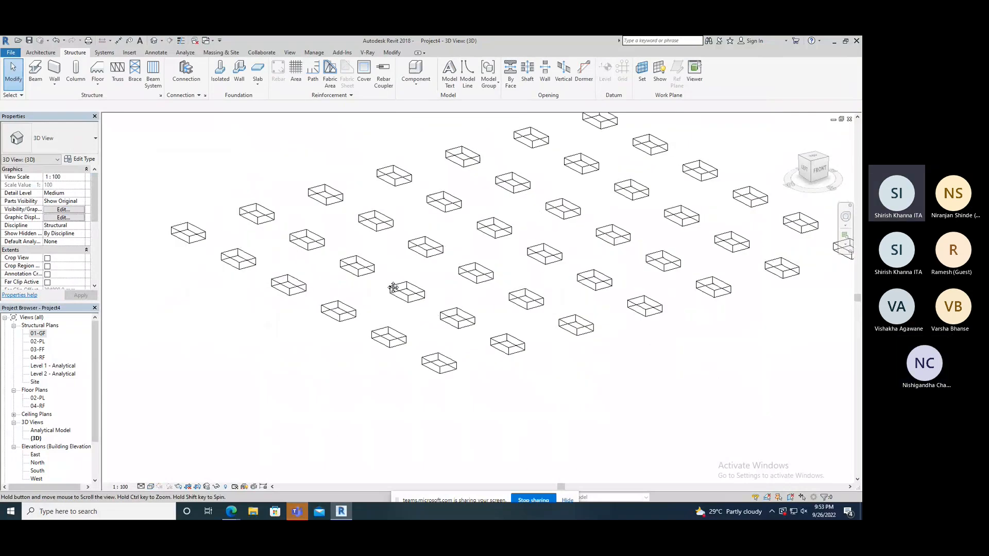
middle_drag(394, 288, 353, 306)
scroll(352, 306, down, 1)
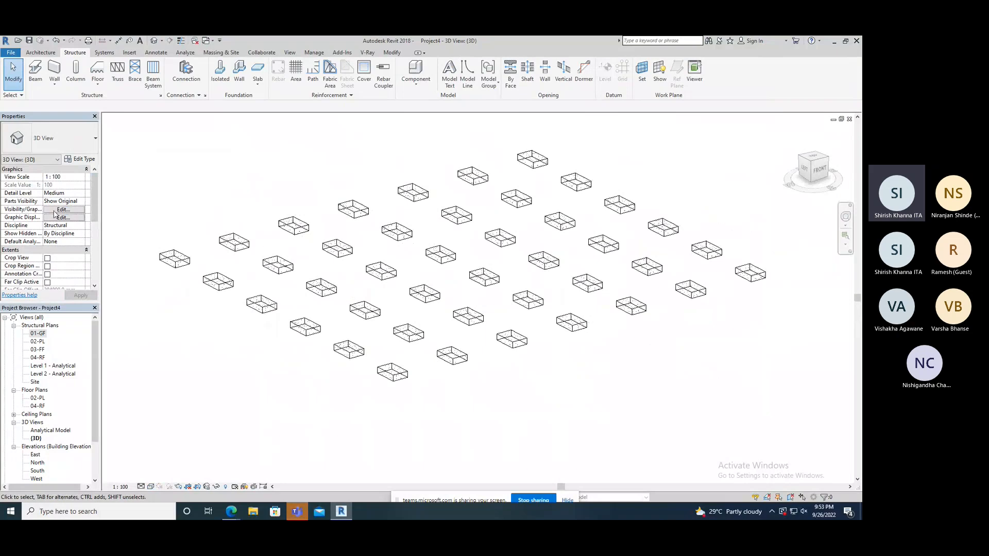
click(151, 487)
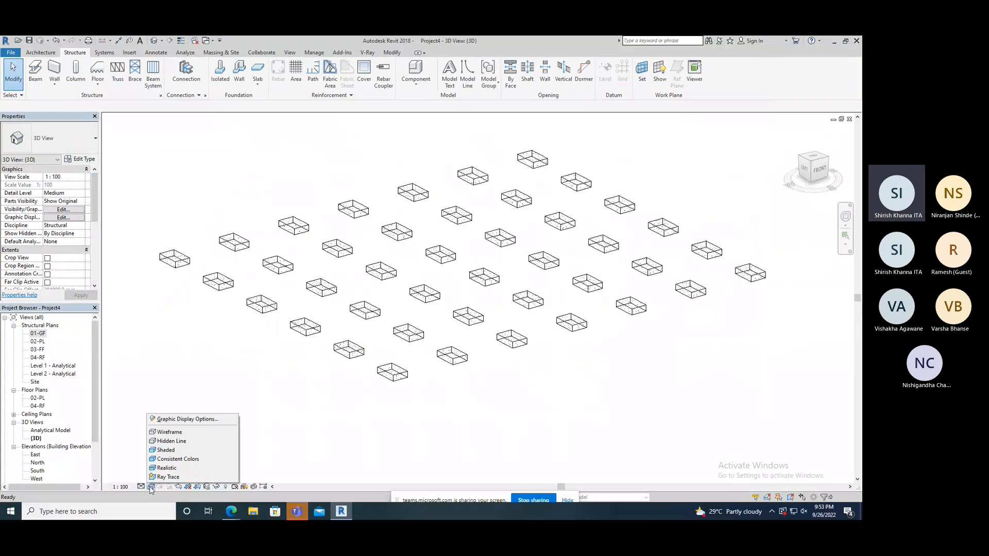
click(162, 469)
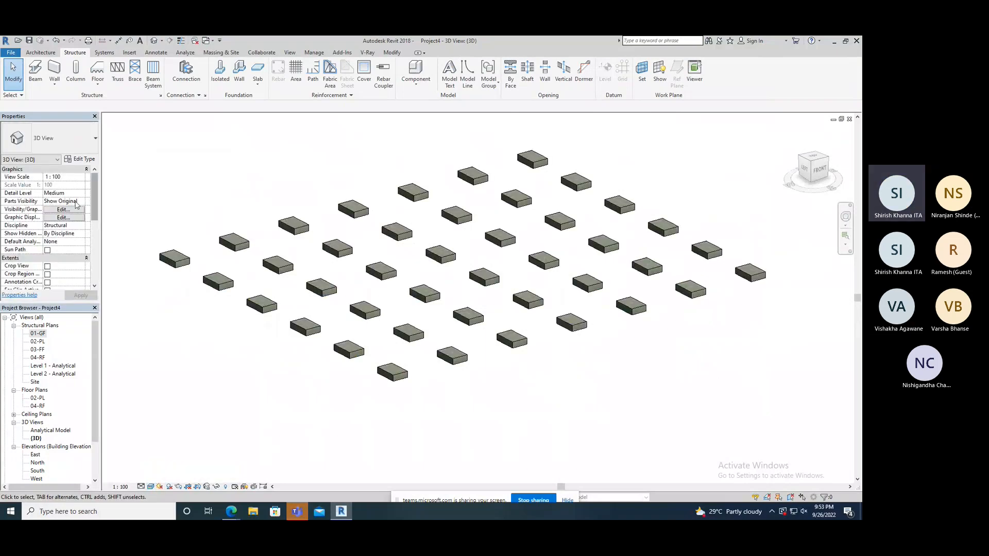
- Reopen the 01-GF structural plan and examine the wireframe footings and their concrete hatch at different zoom levels
double_click(41, 334)
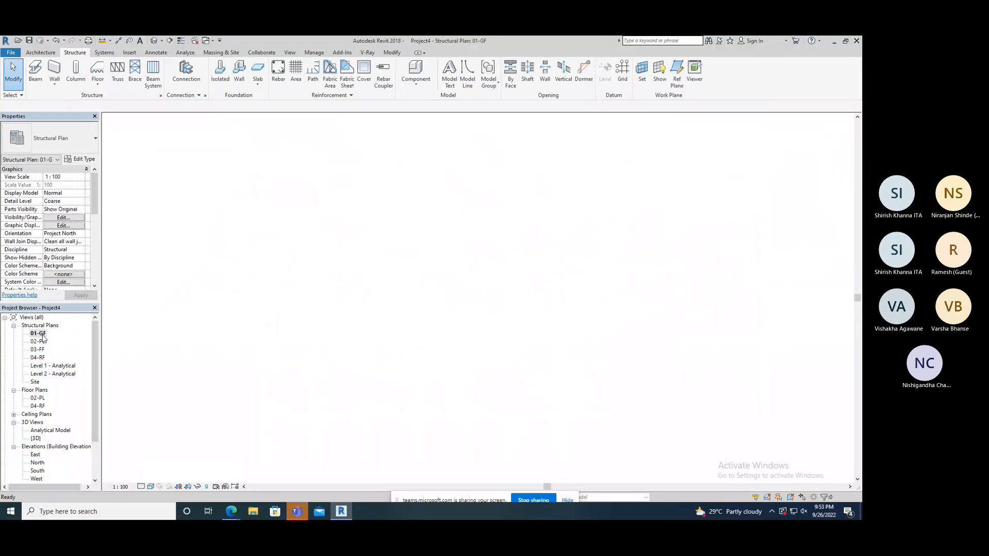
scroll(283, 273, down, 3)
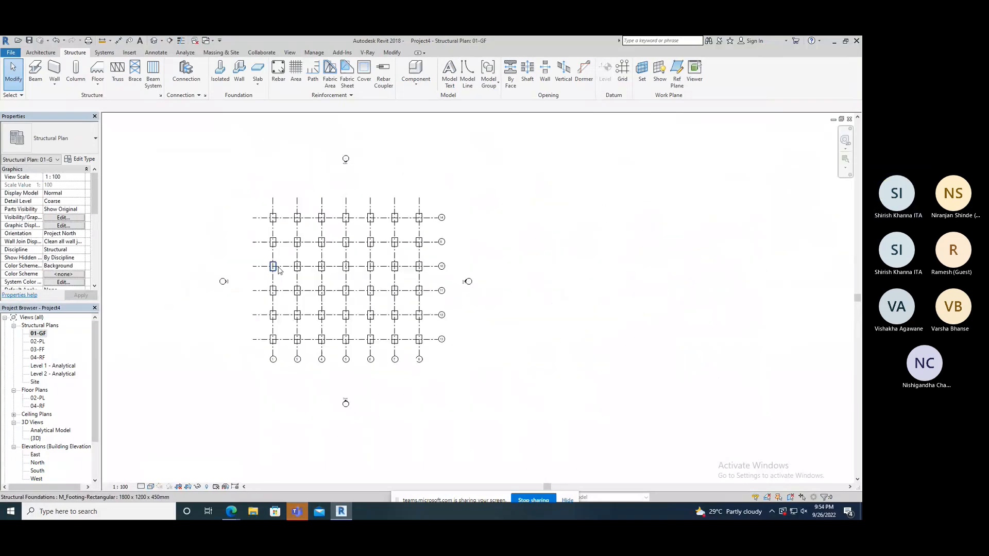
scroll(271, 263, up, 12)
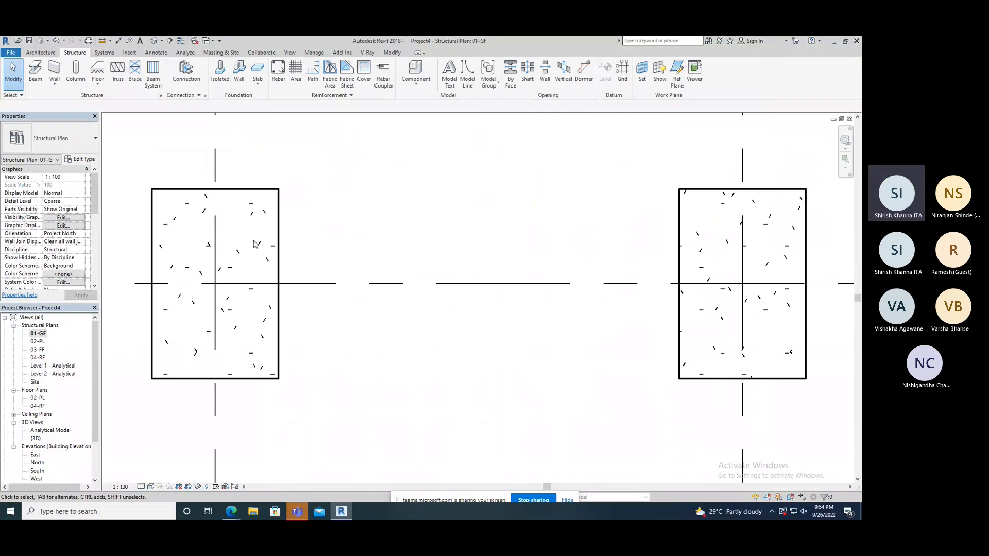
scroll(279, 237, down, 2)
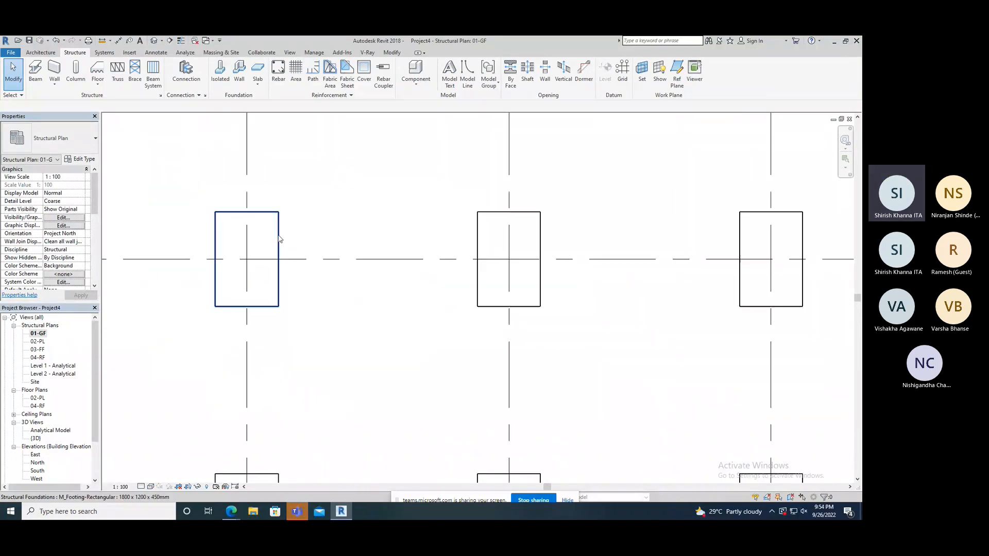
scroll(296, 262, down, 3)
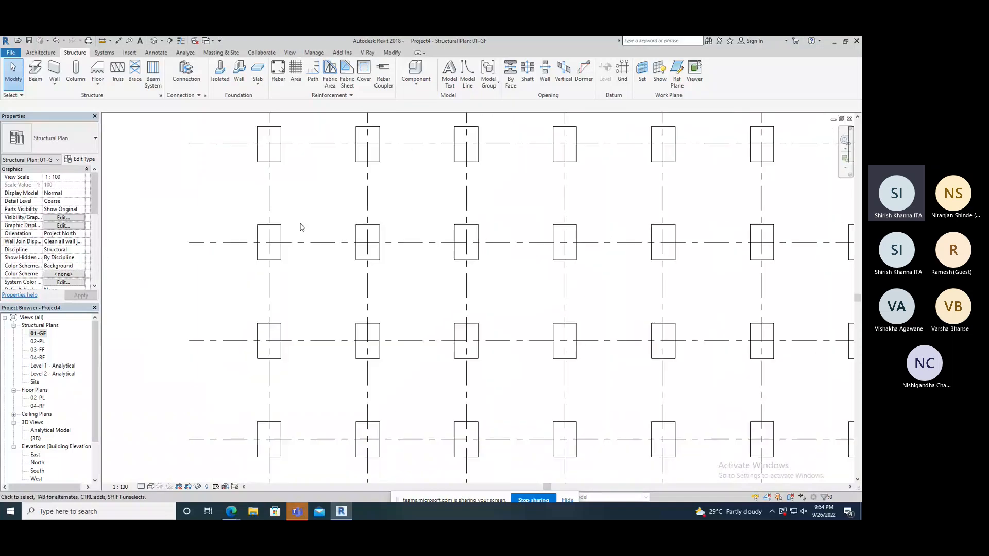
scroll(301, 228, down, 1)
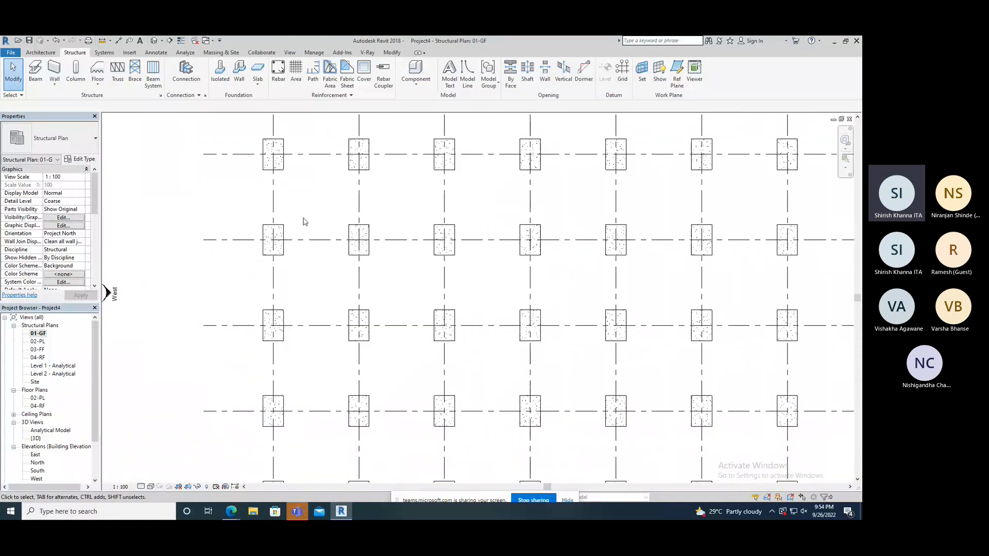
scroll(302, 227, down, 3)
middle_drag(339, 219, 319, 251)
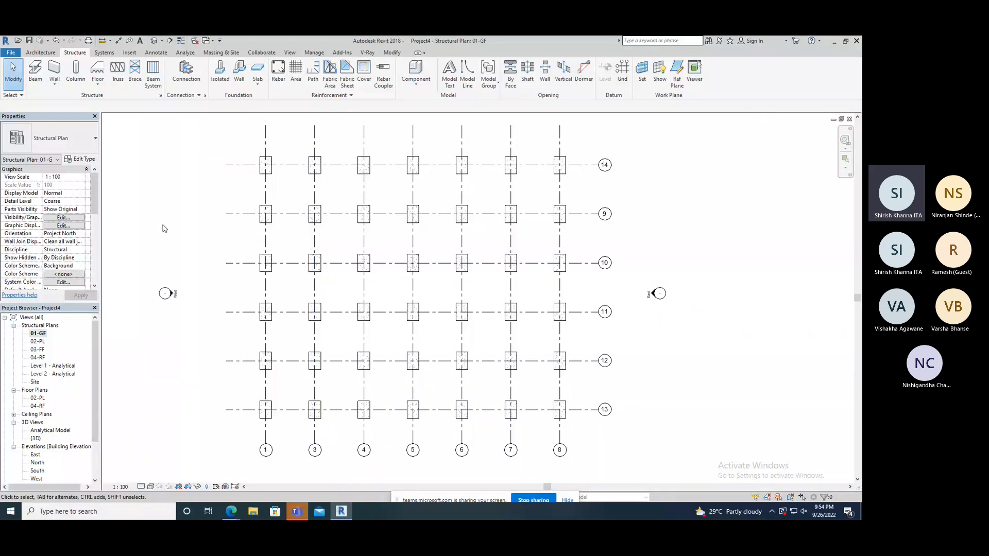
scroll(271, 223, up, 1)
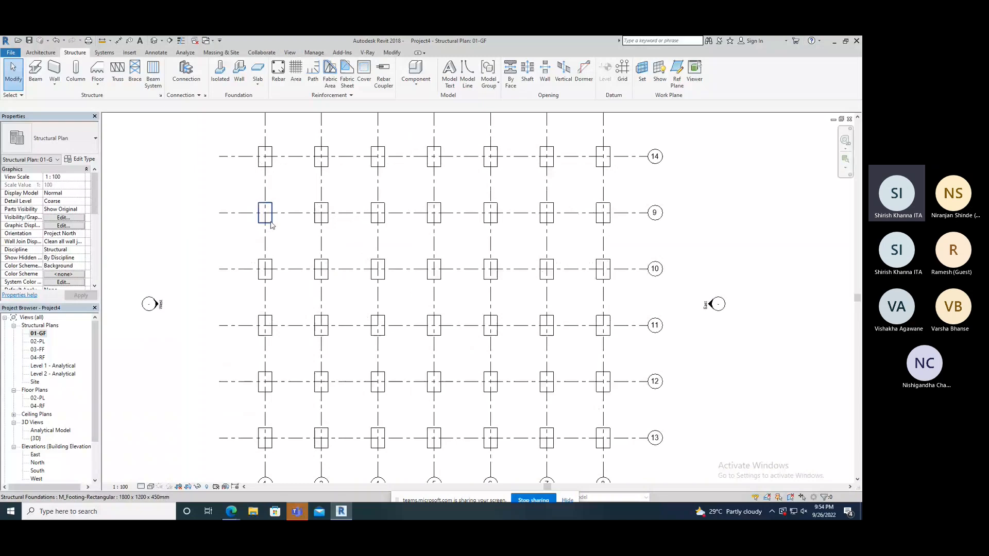
scroll(271, 223, up, 4)
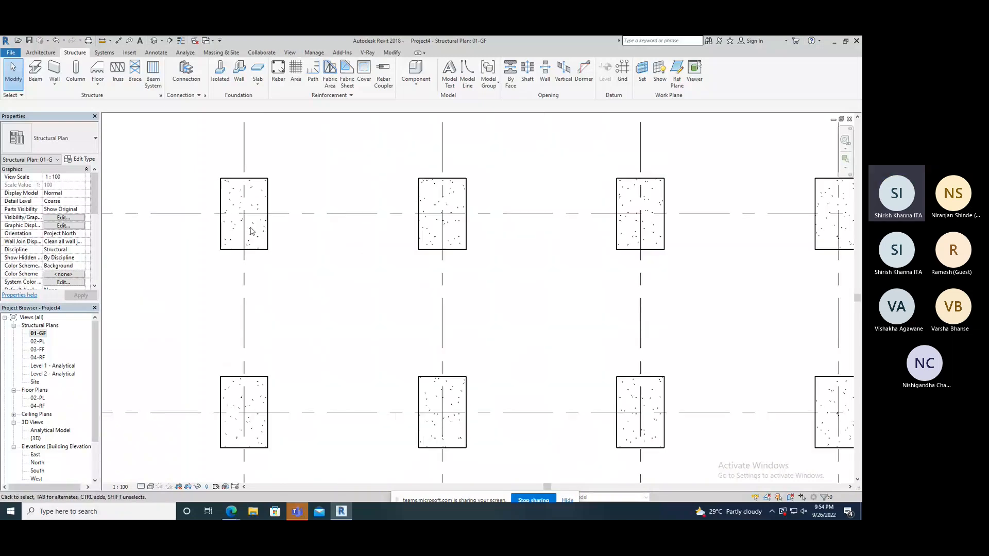
- Override the projection line color of the Structural Foundations category with red in the 01-GF plan and apply it
click(63, 218)
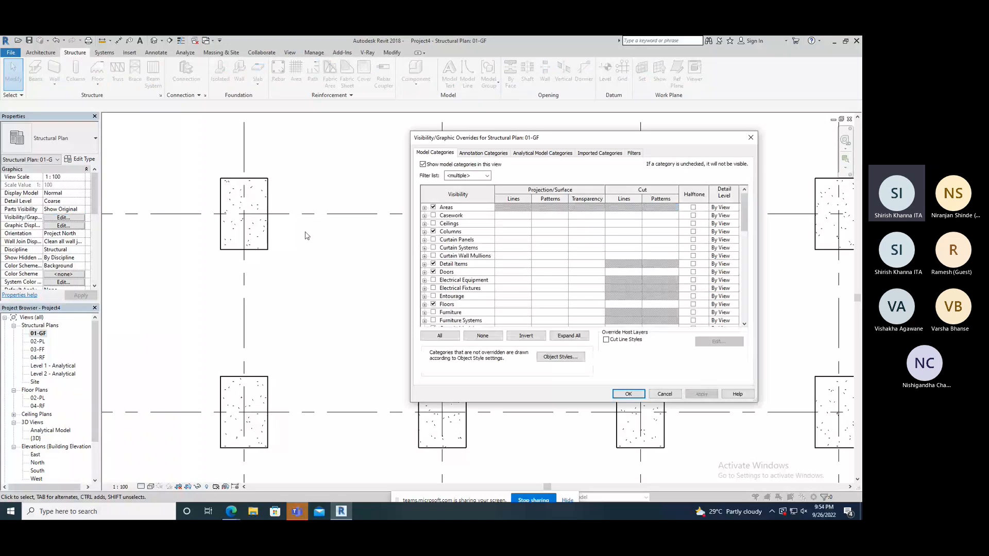
drag(743, 213, 740, 299)
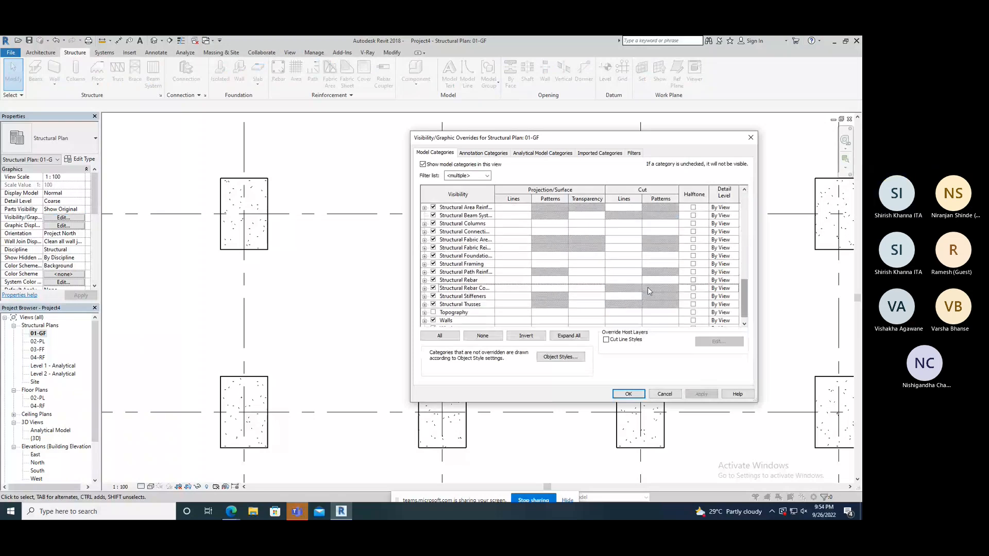
click(466, 258)
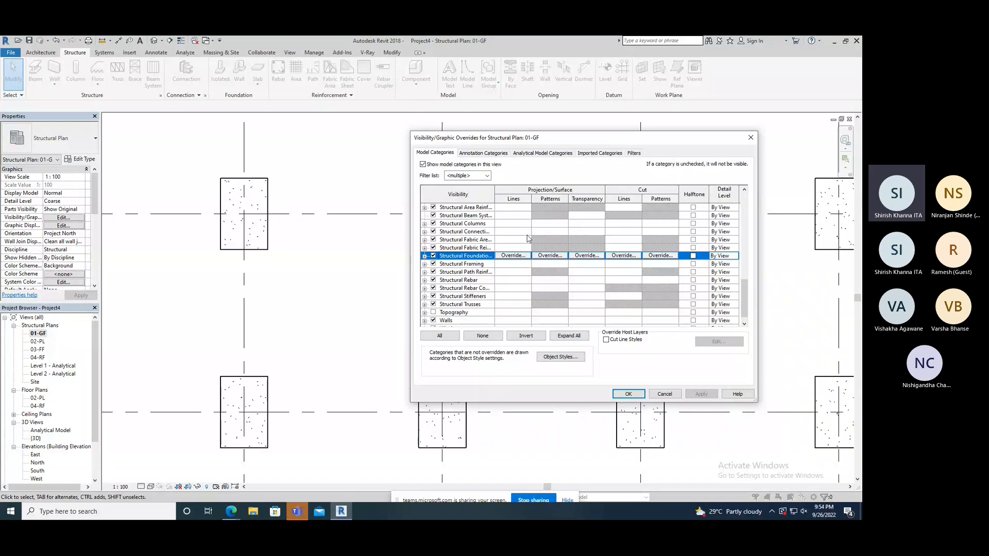
click(510, 258)
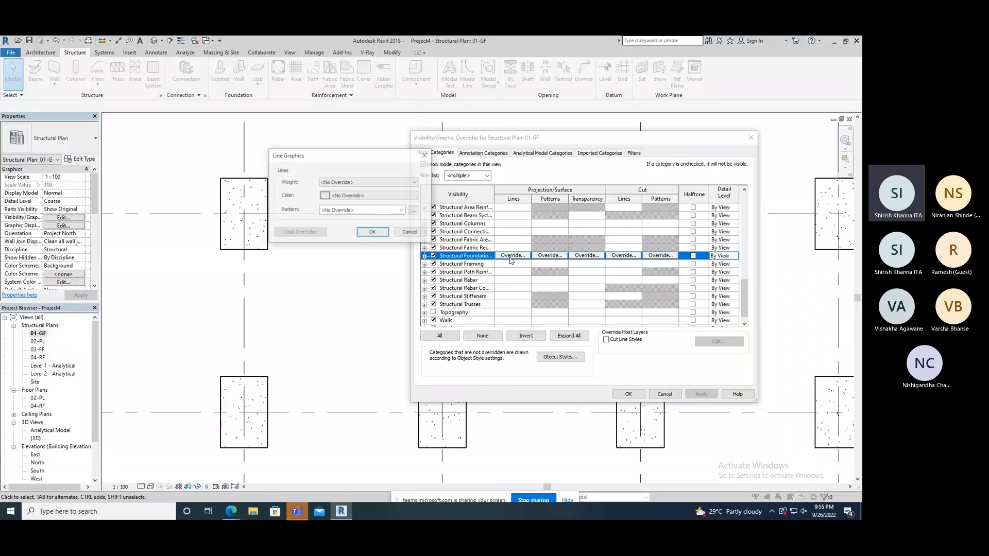
click(343, 211)
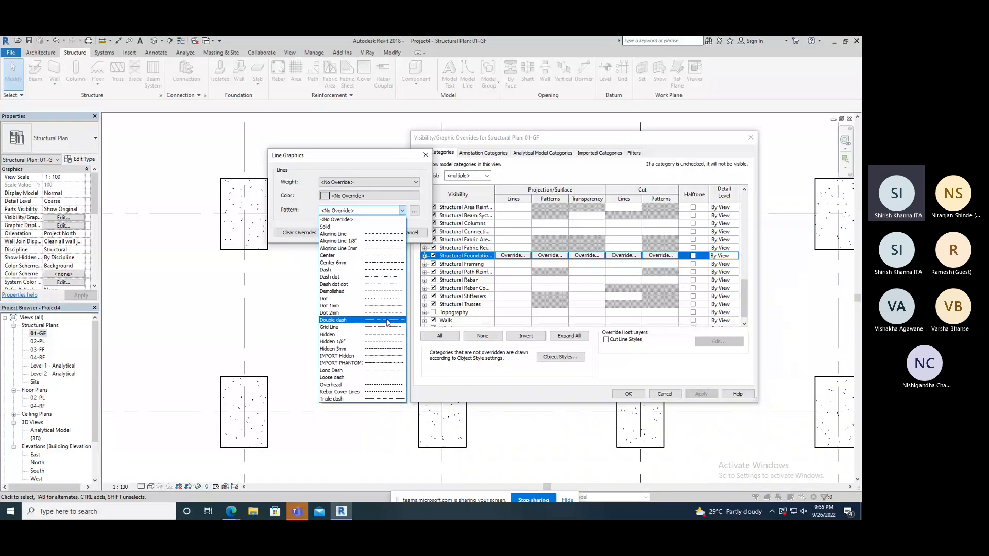
click(358, 200)
click(358, 199)
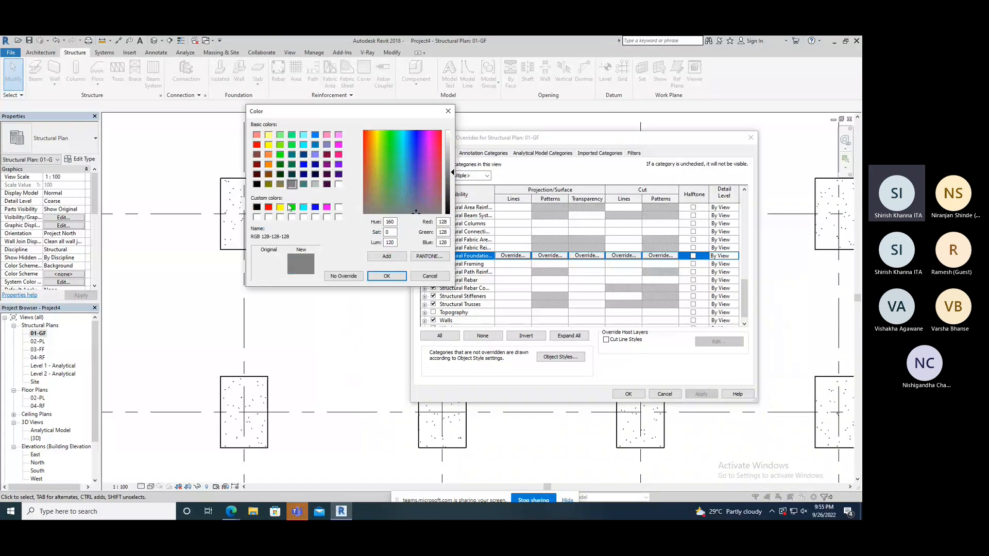
click(269, 207)
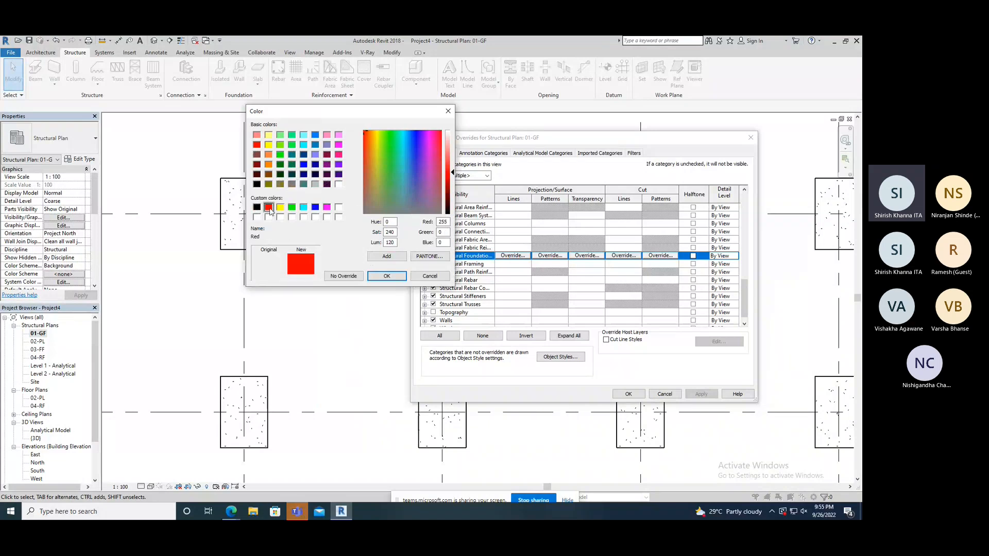
click(387, 276)
click(370, 232)
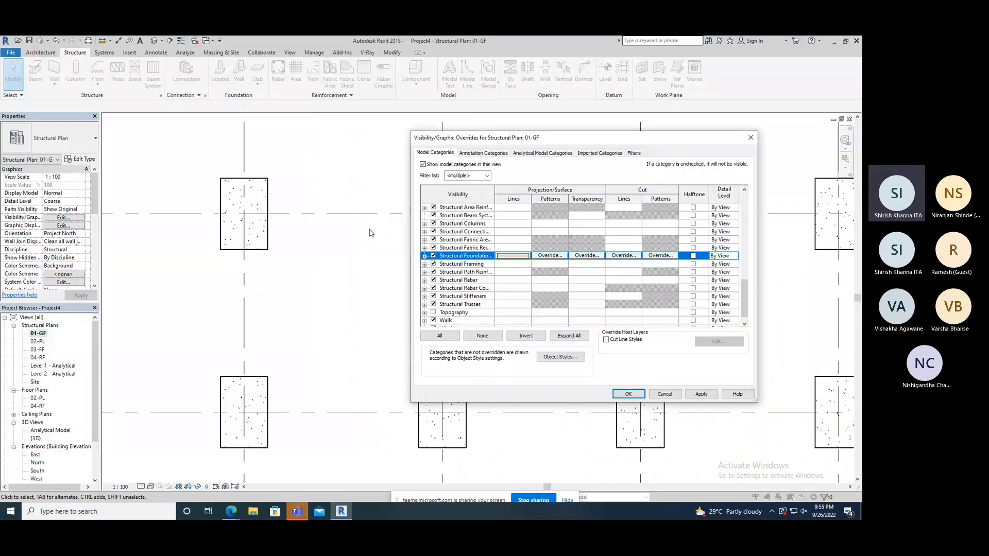
click(701, 395)
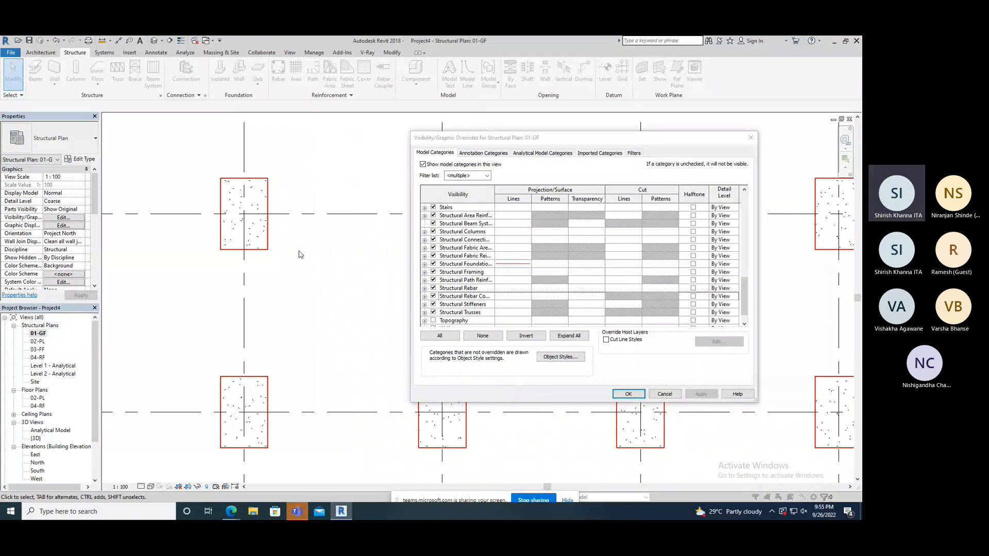
- Override the projection surface pattern of the Structural Foundations category with Steel in the 01-GF plan and apply it
click(564, 242)
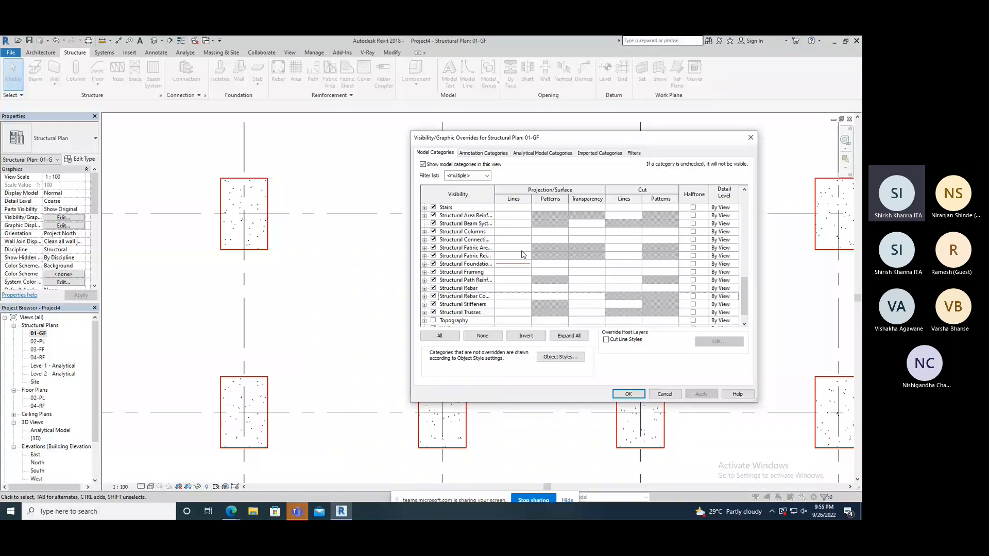
double_click(550, 264)
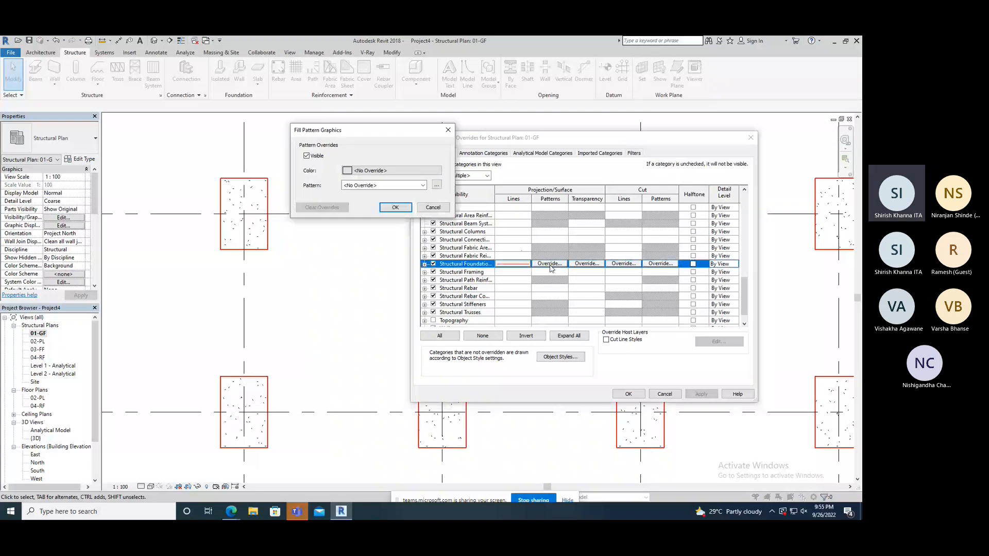
click(423, 185)
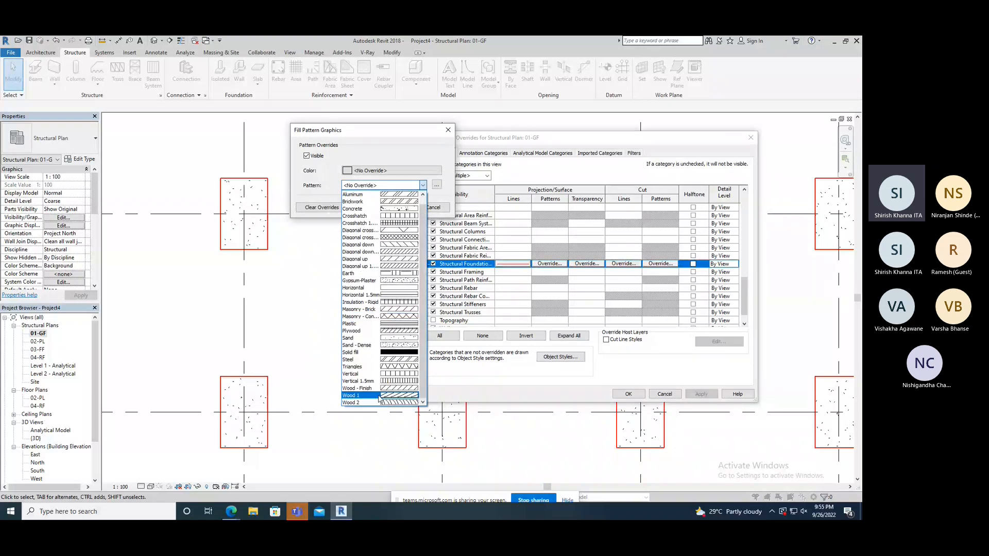
click(398, 209)
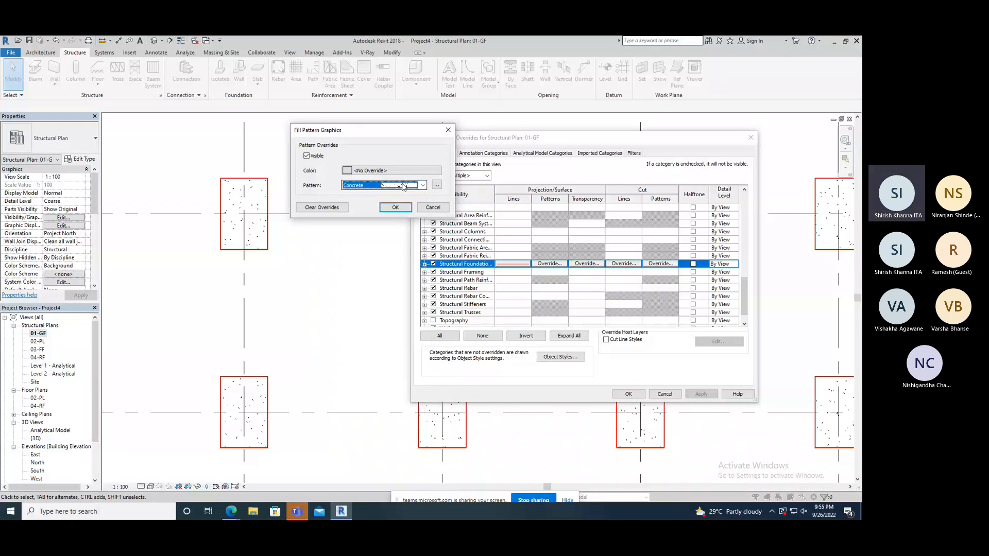
click(404, 186)
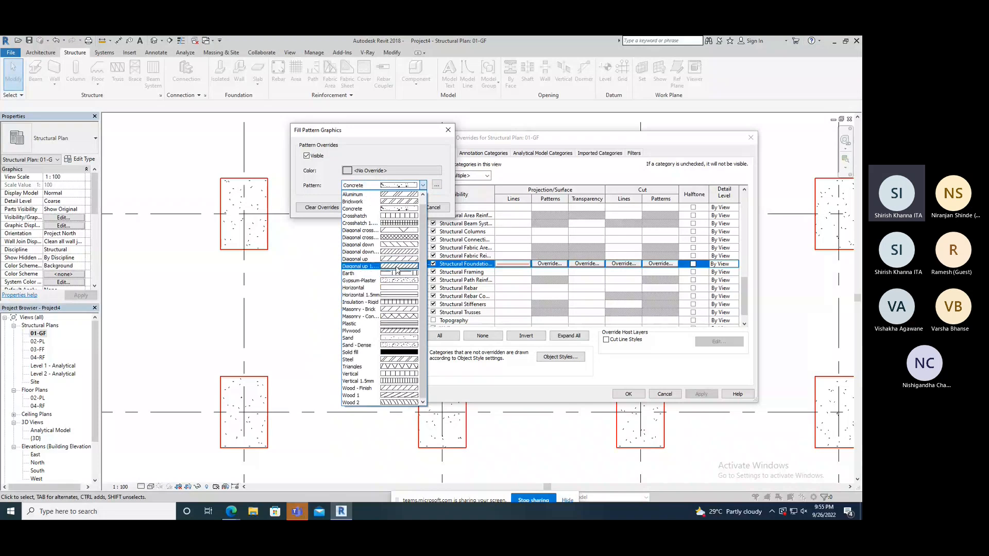
click(394, 360)
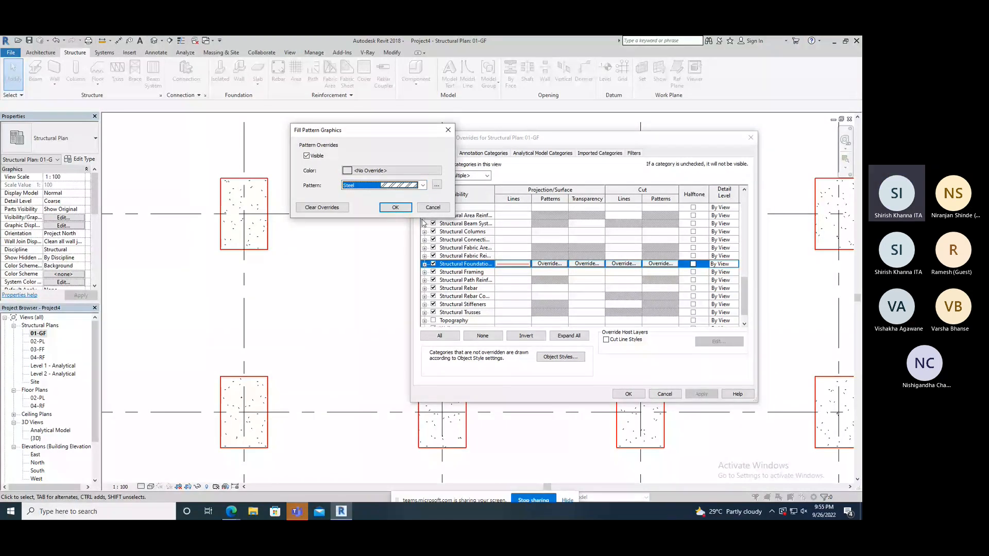
key(Return)
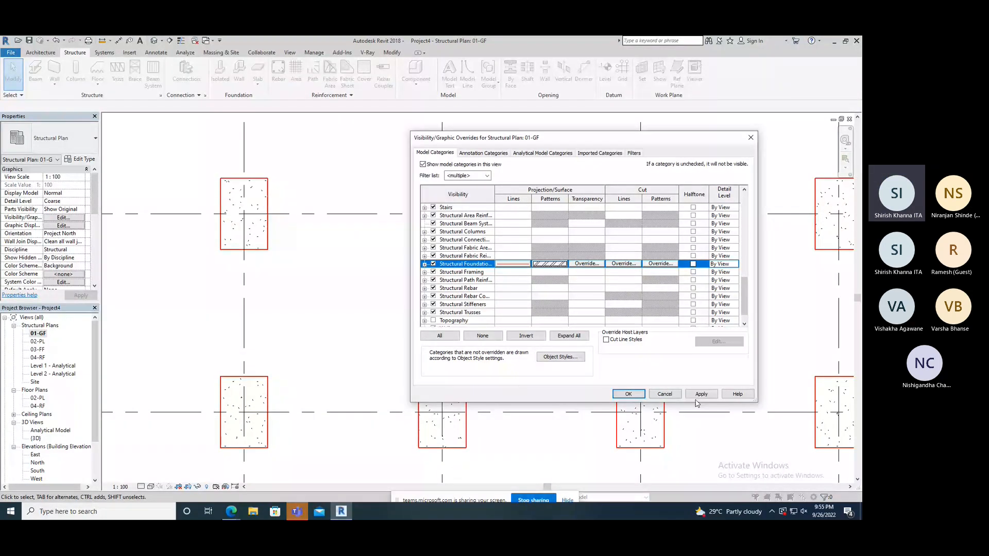
click(697, 394)
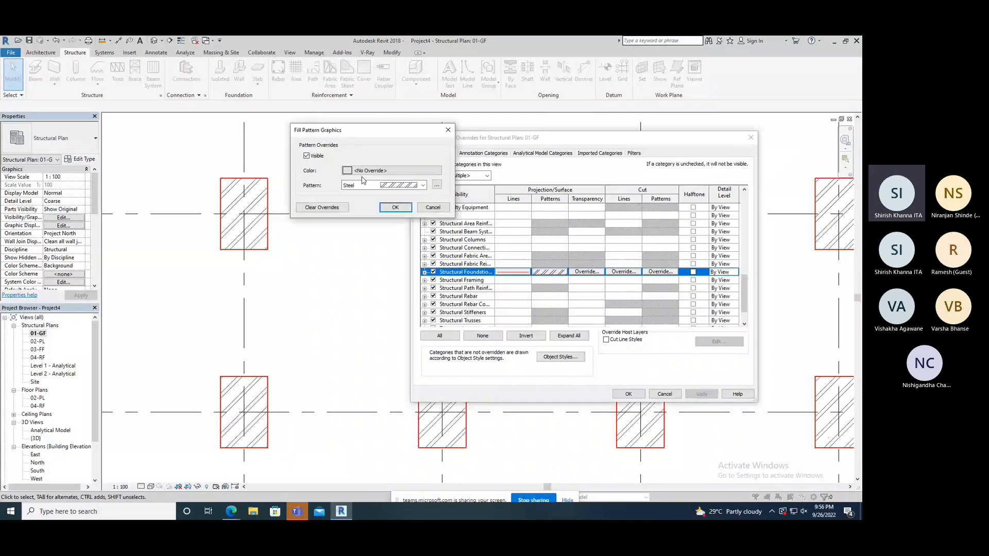
- Set the Structural Foundations projection surface pattern override to Concrete, apply it and close the visibility settings
click(364, 185)
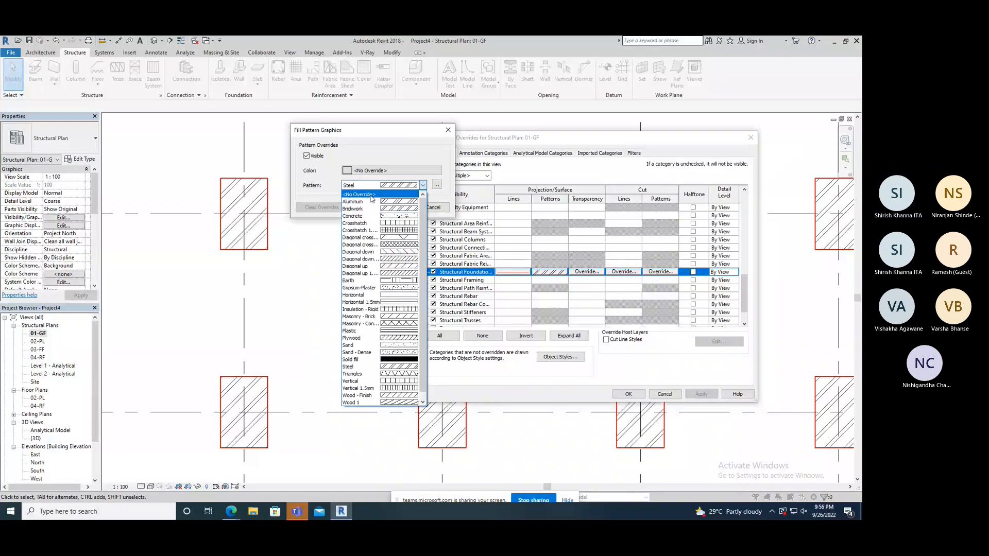
click(359, 216)
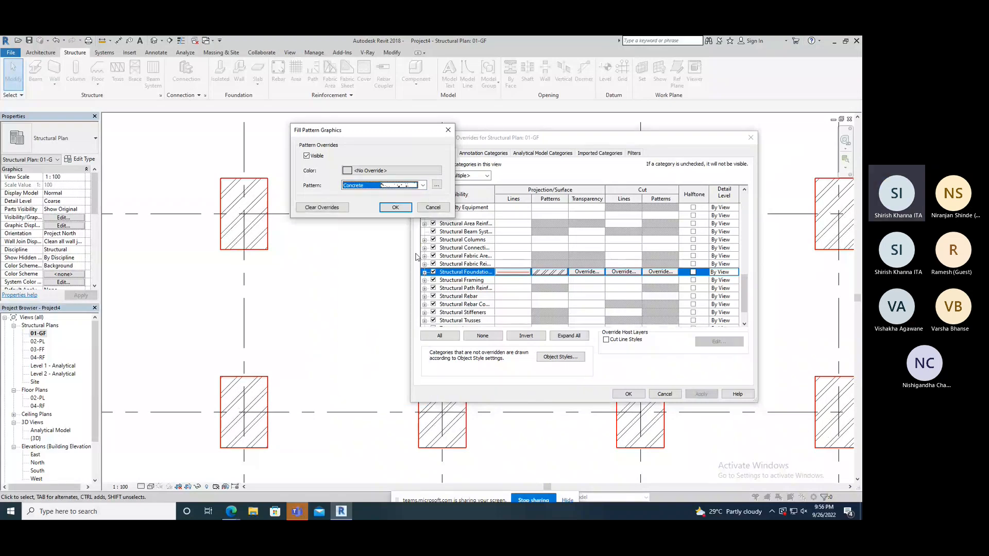
key(Return)
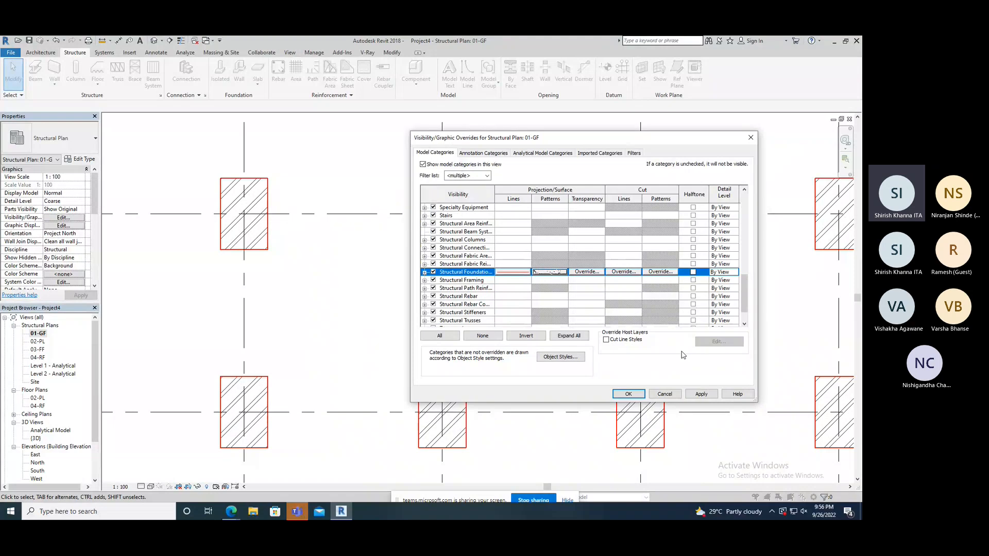
click(701, 394)
click(628, 395)
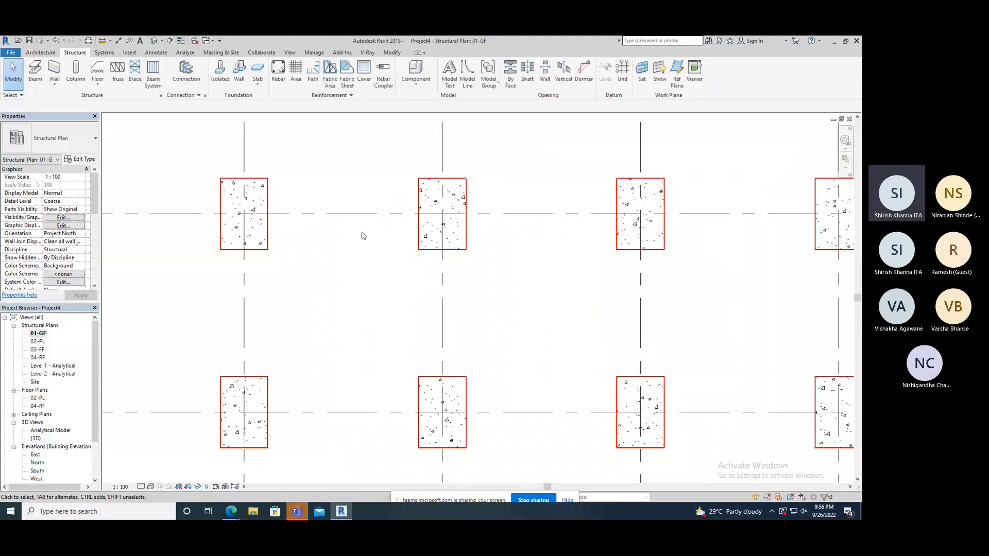
- Reopen the 01-GF plan's visibility/graphic overrides and review the line and pattern overrides of the Structural Foundations category
scroll(363, 236, down, 2)
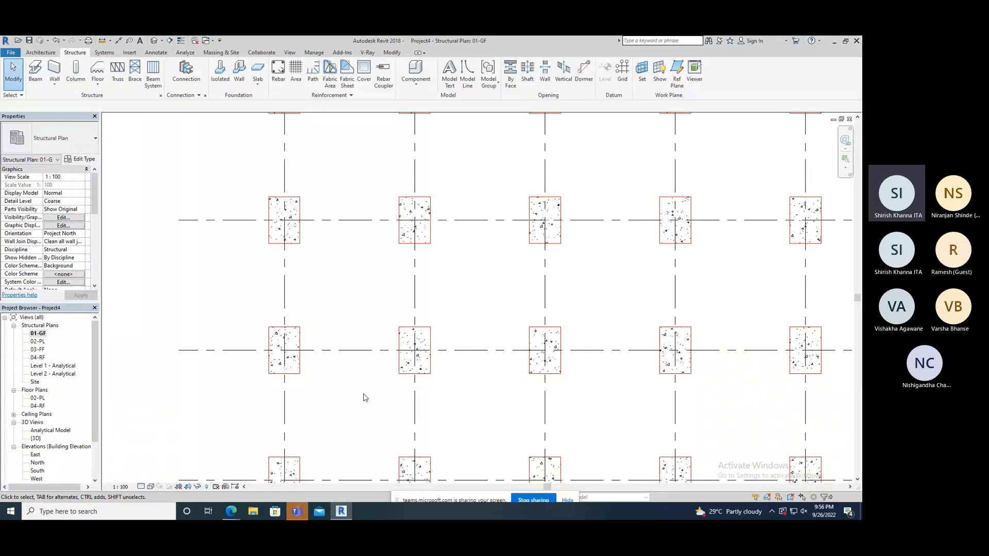
key(v)
key(g)
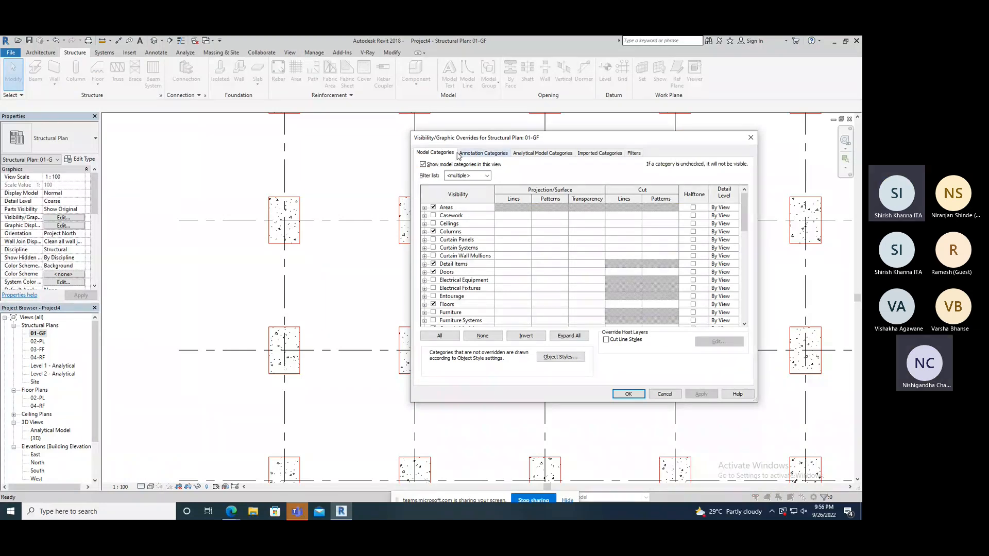
drag(743, 211, 740, 283)
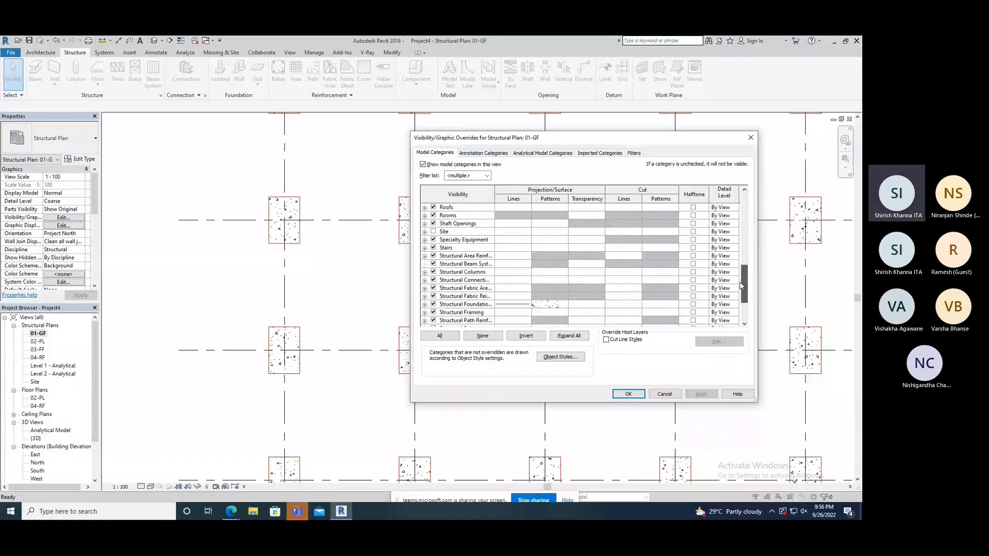
scroll(500, 314, down, 3)
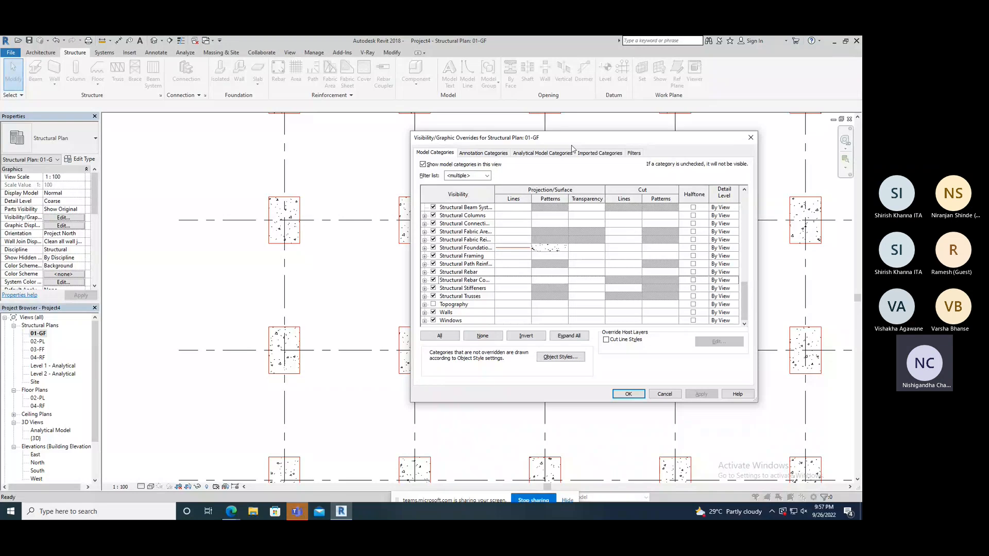
drag(572, 144, 403, 154)
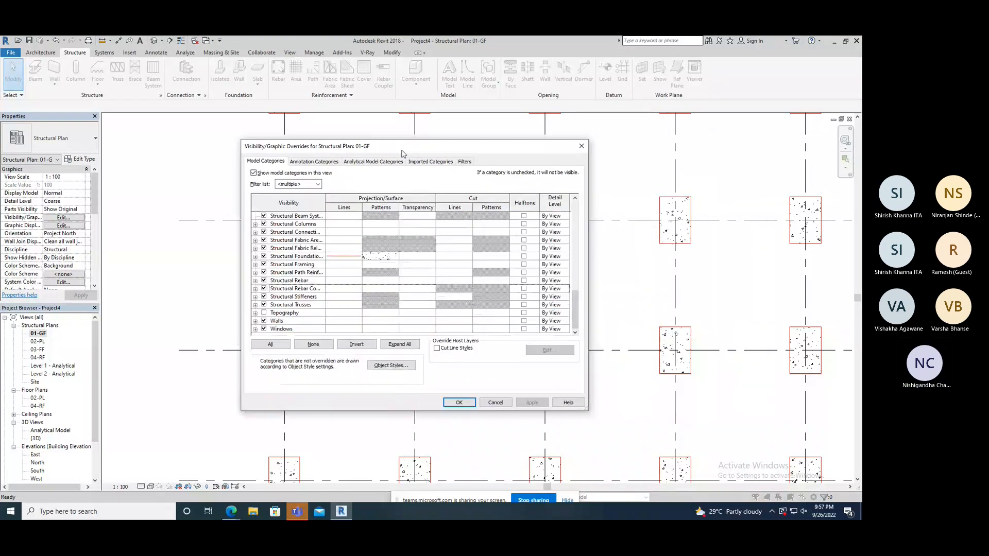
click(467, 404)
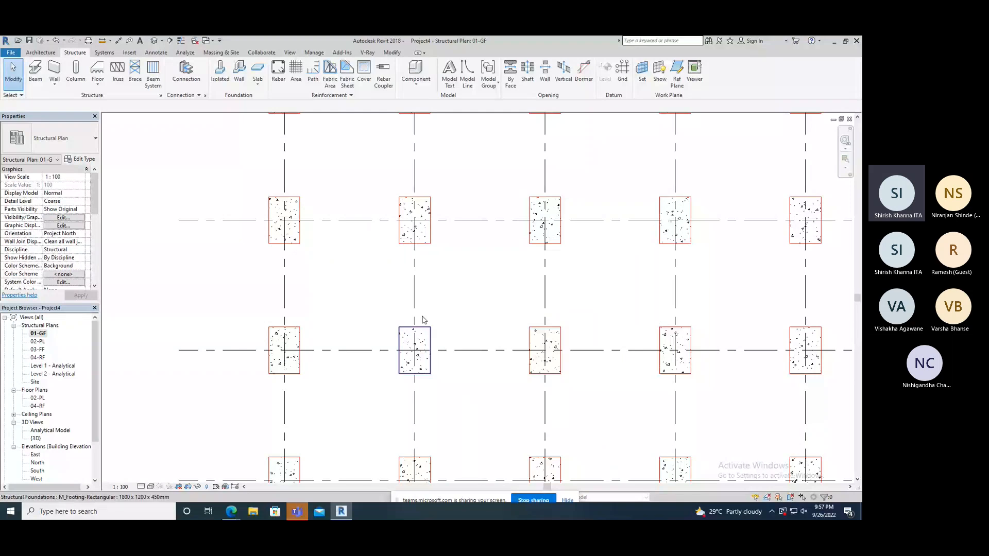
- View the complete footing grid in the 01-GF plan and in the 3D view
scroll(428, 340, down, 3)
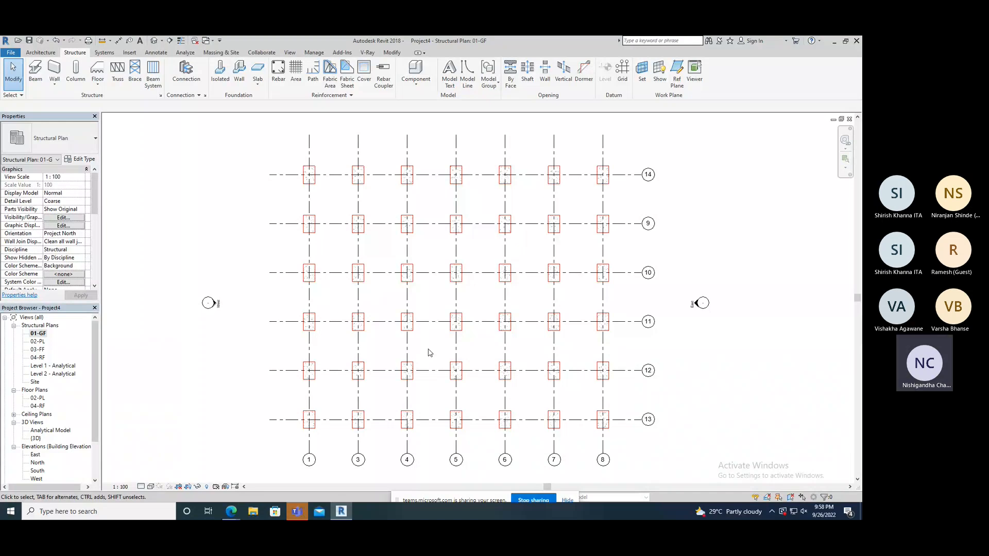
click(154, 40)
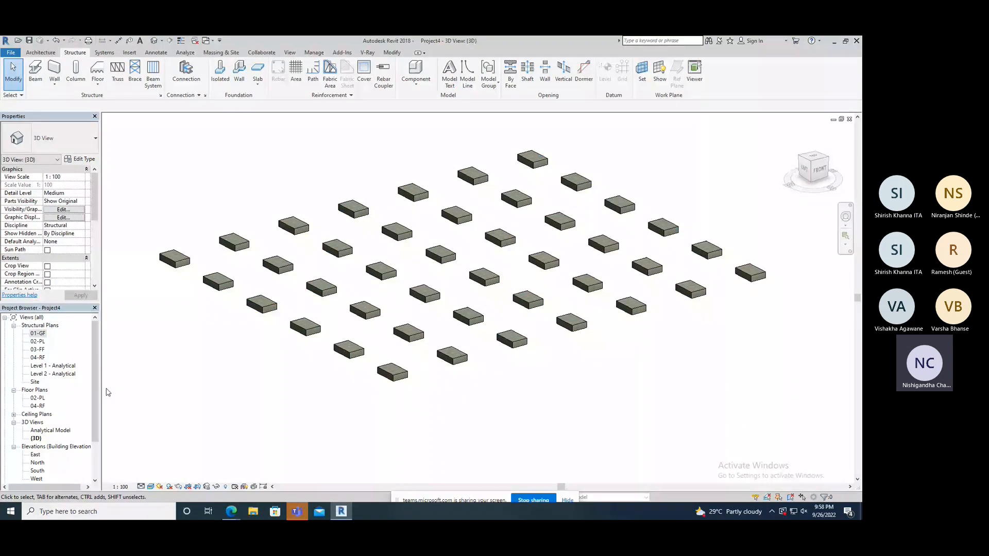
middle_drag(258, 328, 263, 339)
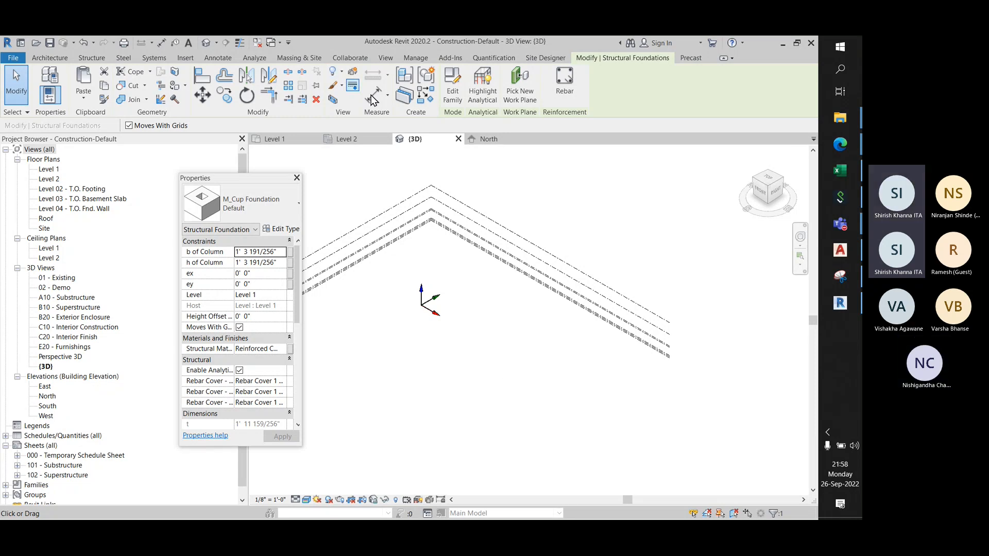
- In the Construction-Default project, compare the footings in the North elevation, Level 1 plan and 3D view, inspecting a rectangular footing's properties
click(488, 139)
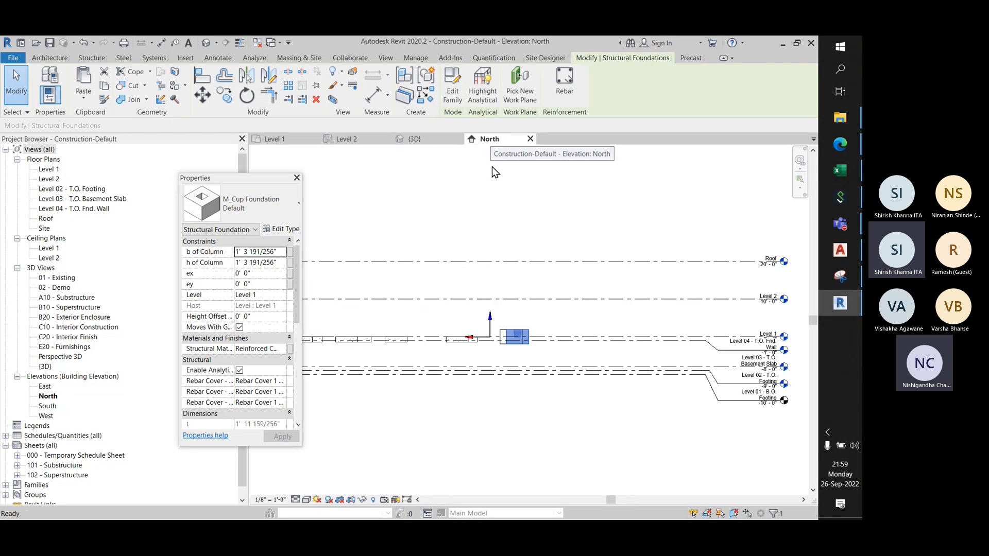
click(449, 340)
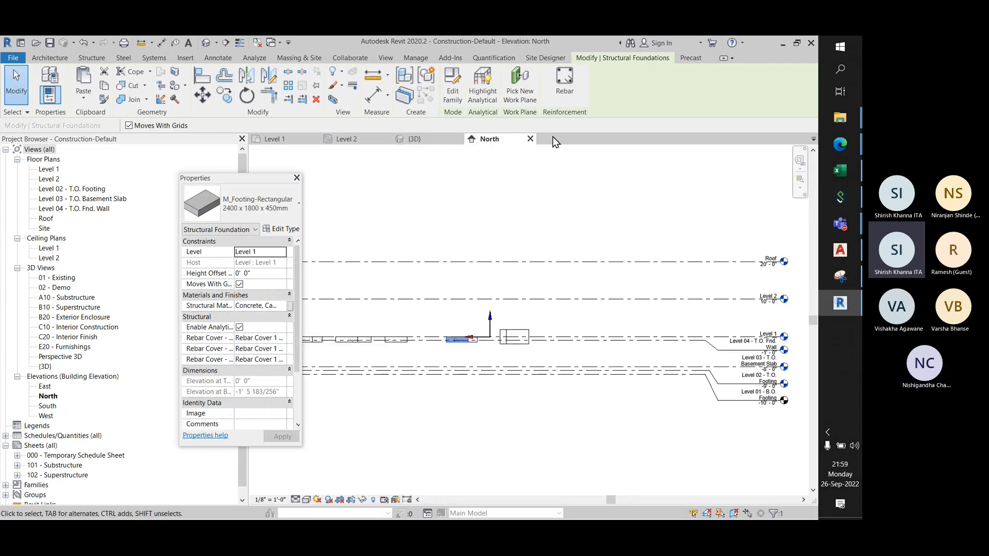
click(207, 44)
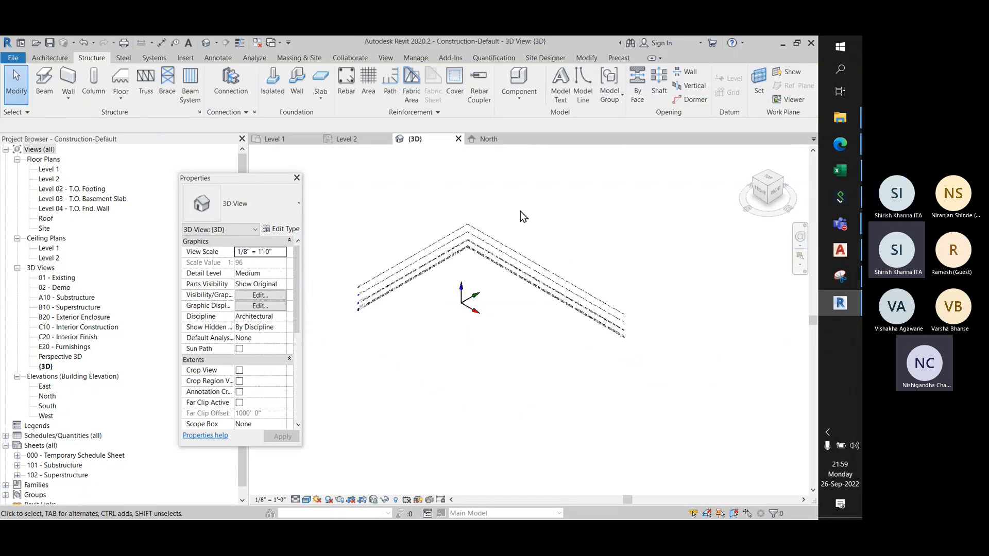
click(350, 142)
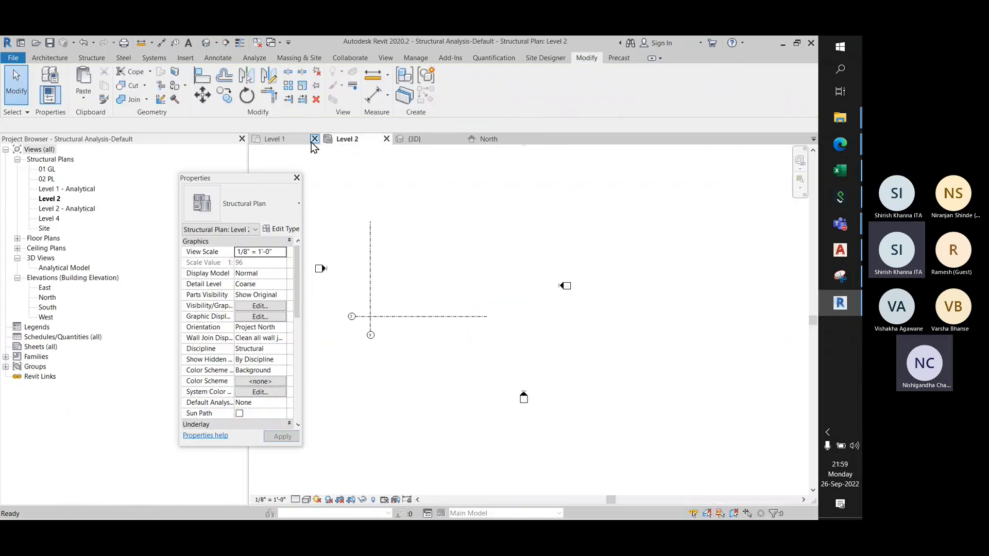
click(276, 139)
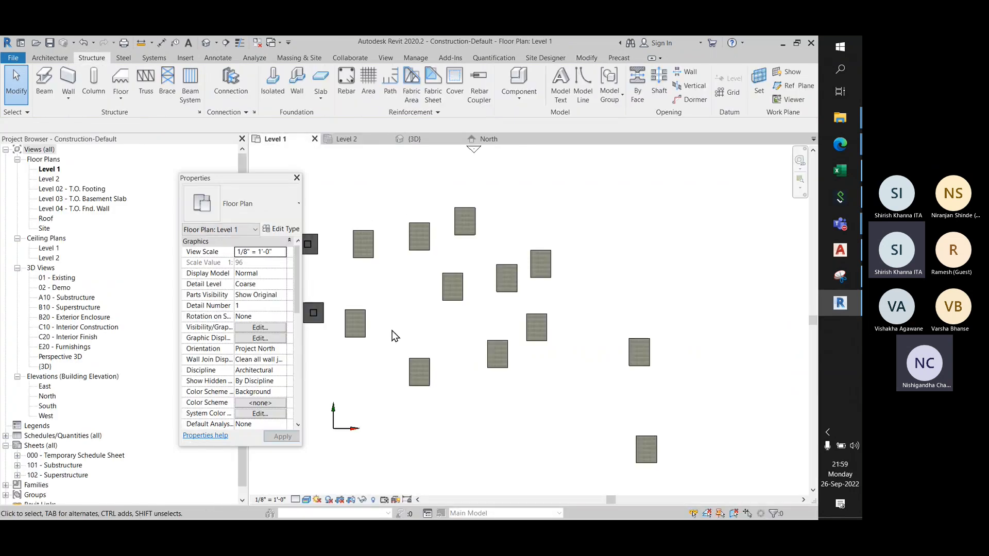
click(452, 287)
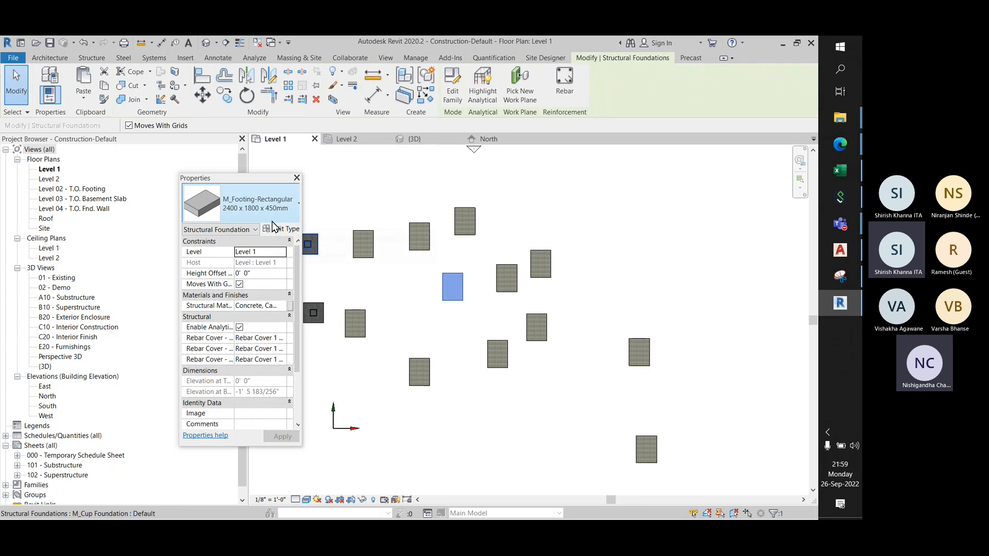
click(433, 138)
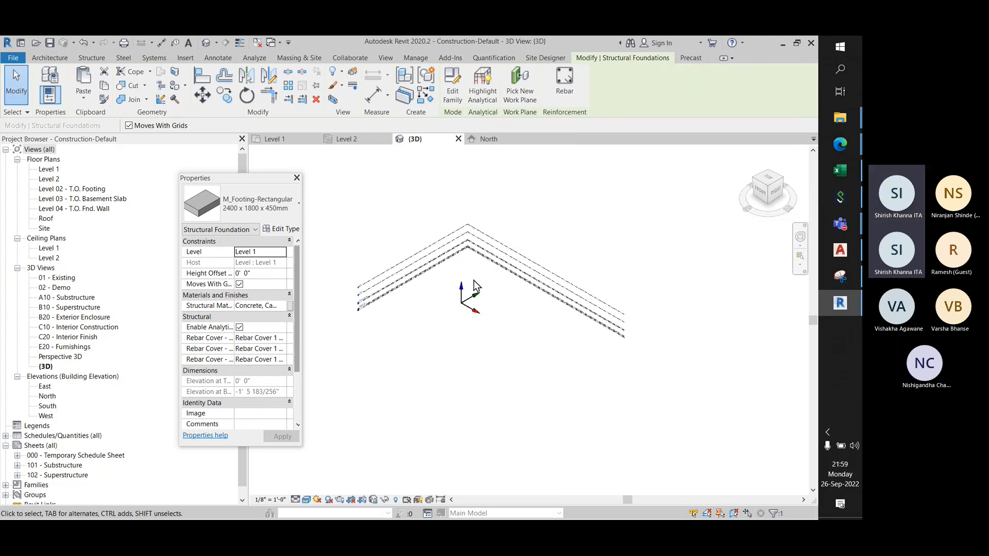
right_click(398, 209)
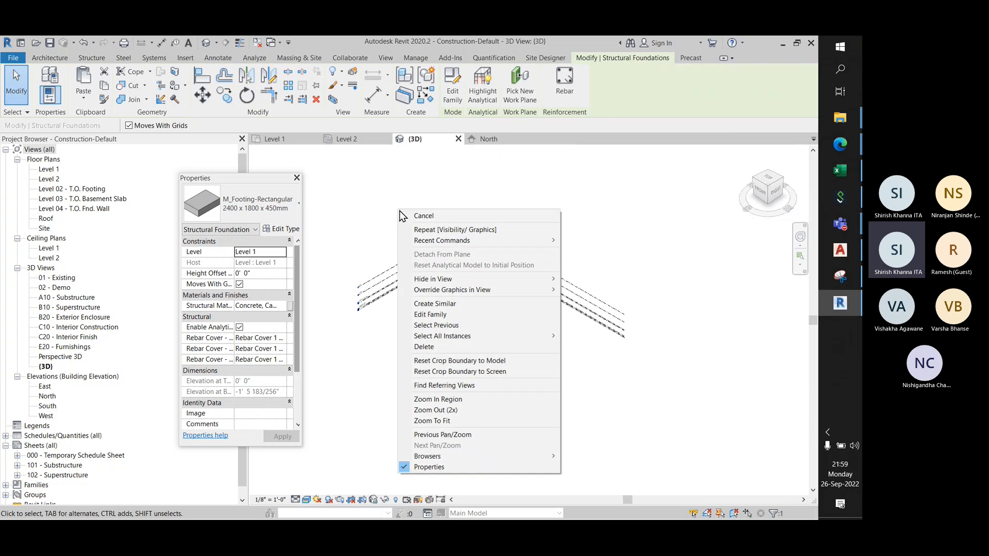
key(Escape)
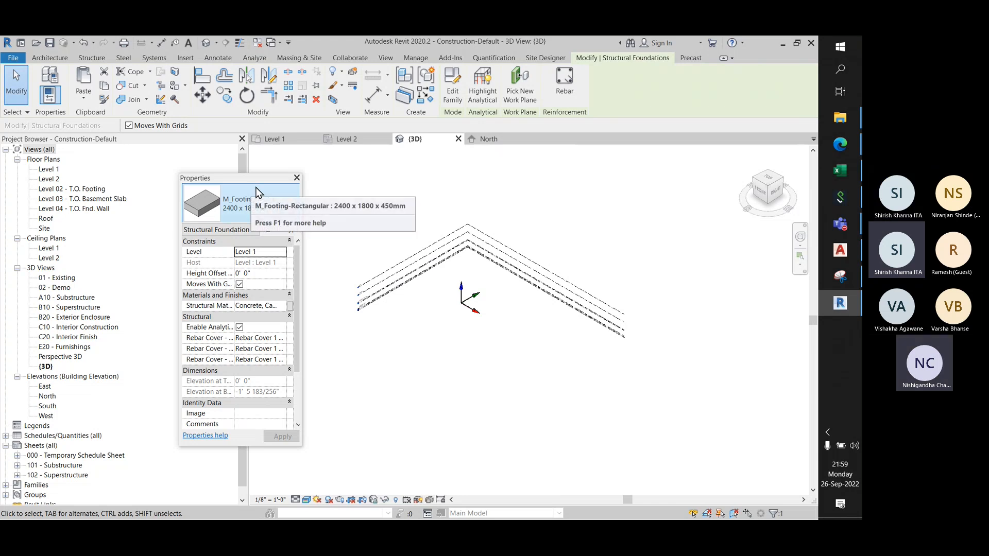
right_click(424, 208)
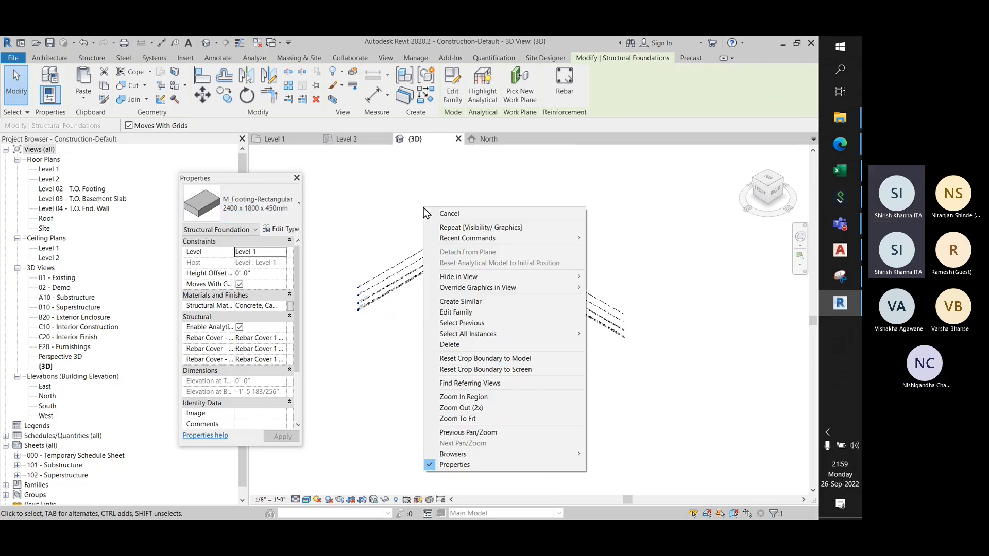
click(388, 196)
- Turn on the visibility of the Structural Foundations category in the Construction-Default project's 3D view and apply it
key(v)
key(g)
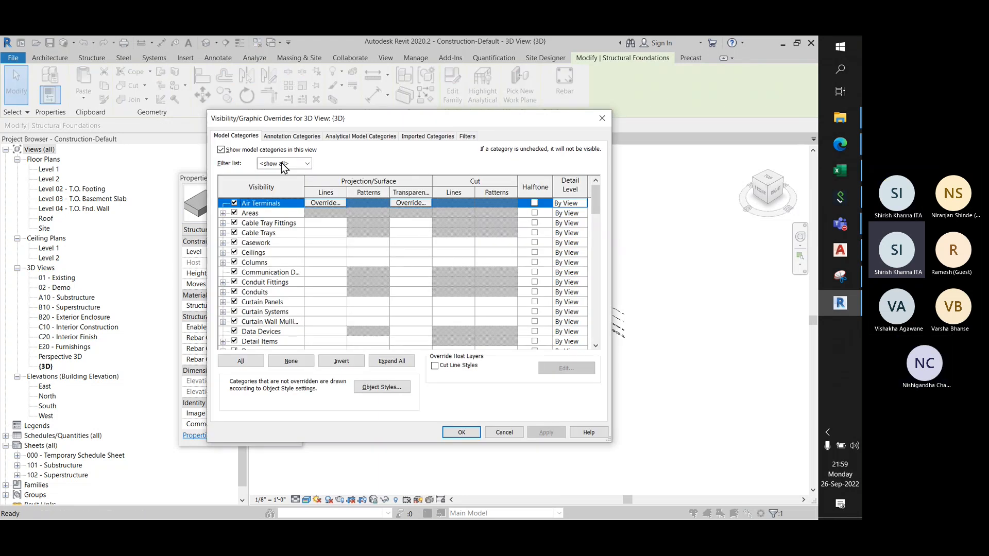
scroll(289, 254, down, 6)
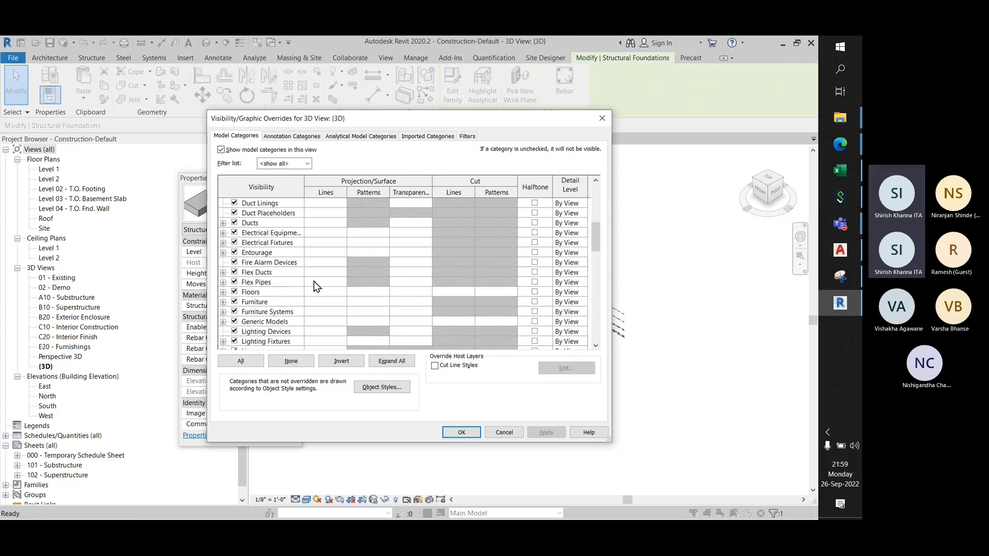
scroll(314, 282, down, 9)
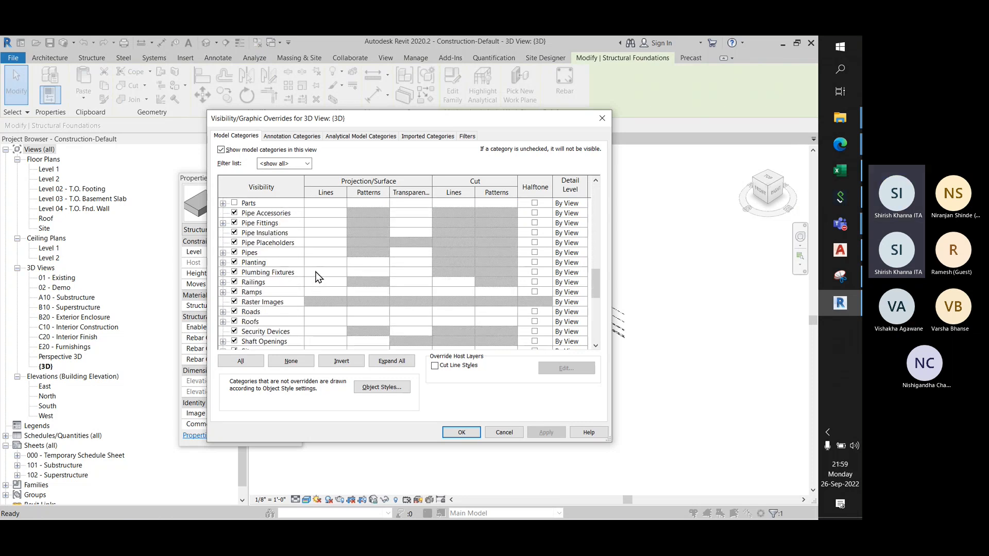
scroll(316, 276, down, 5)
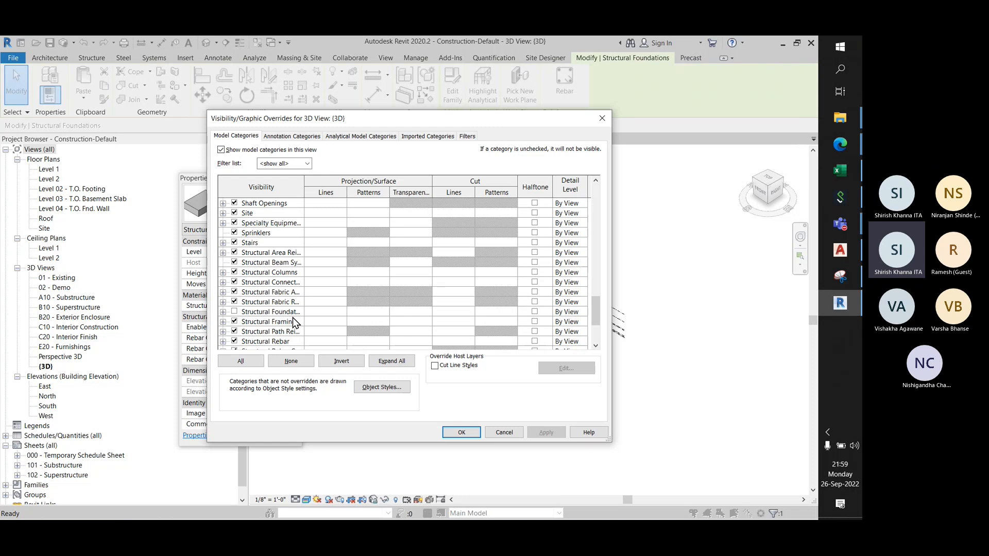
click(235, 312)
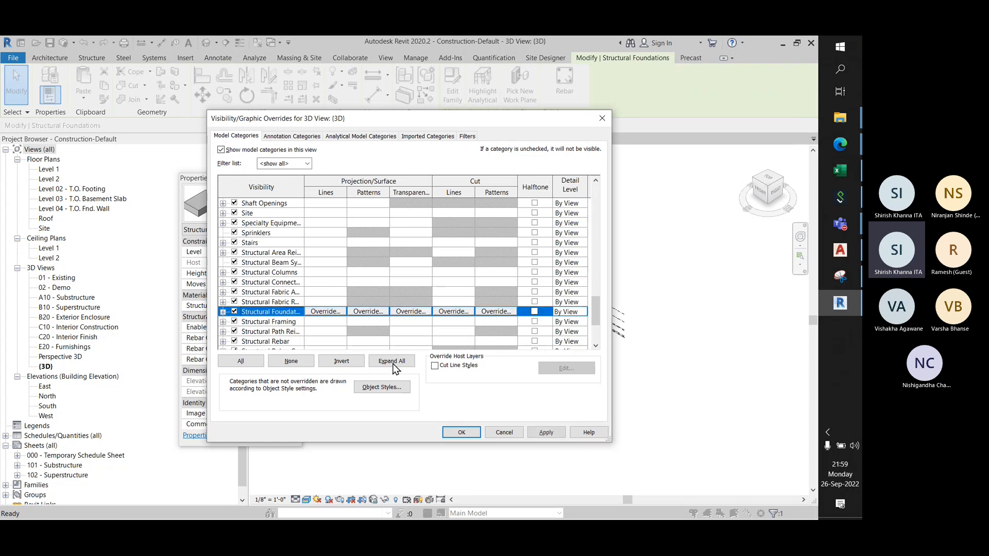
click(545, 433)
click(463, 433)
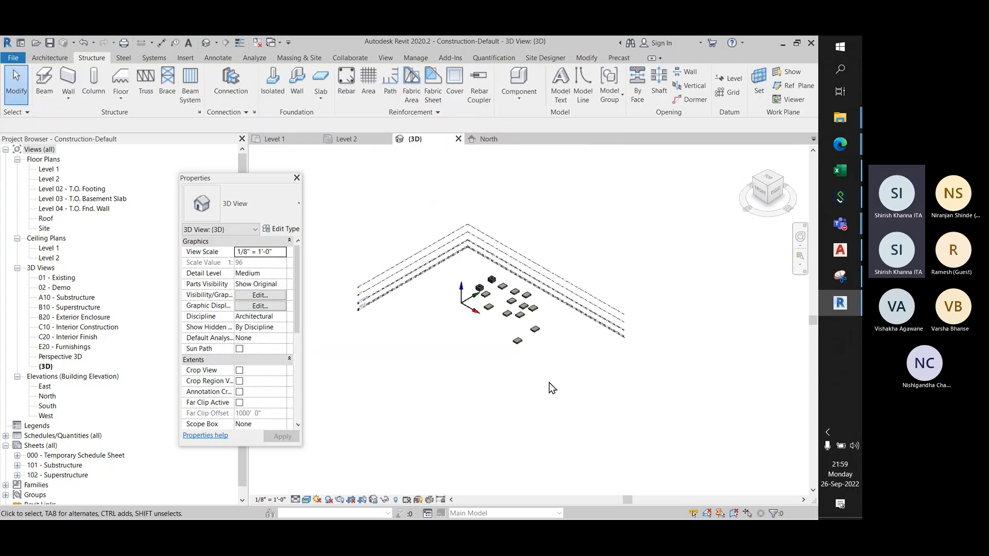
scroll(524, 276, up, 5)
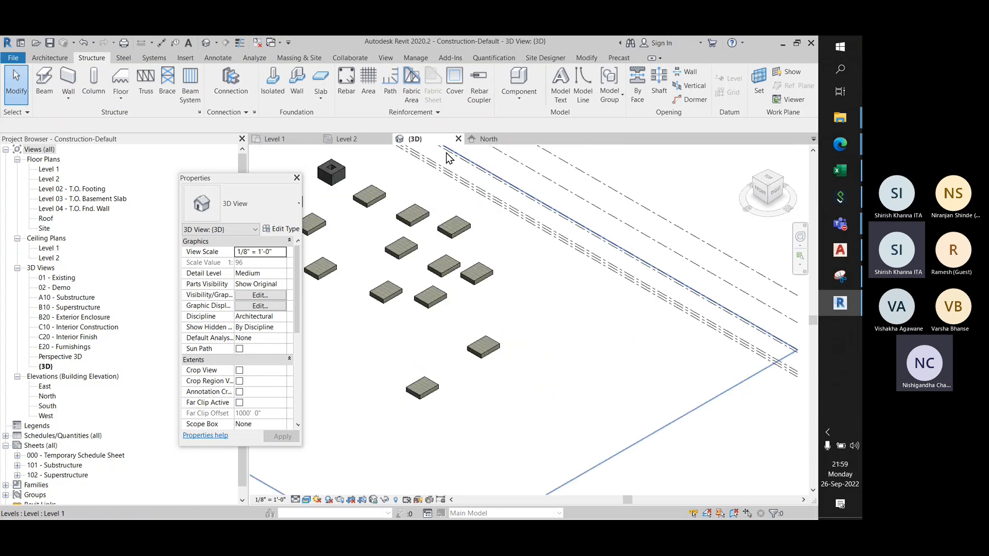